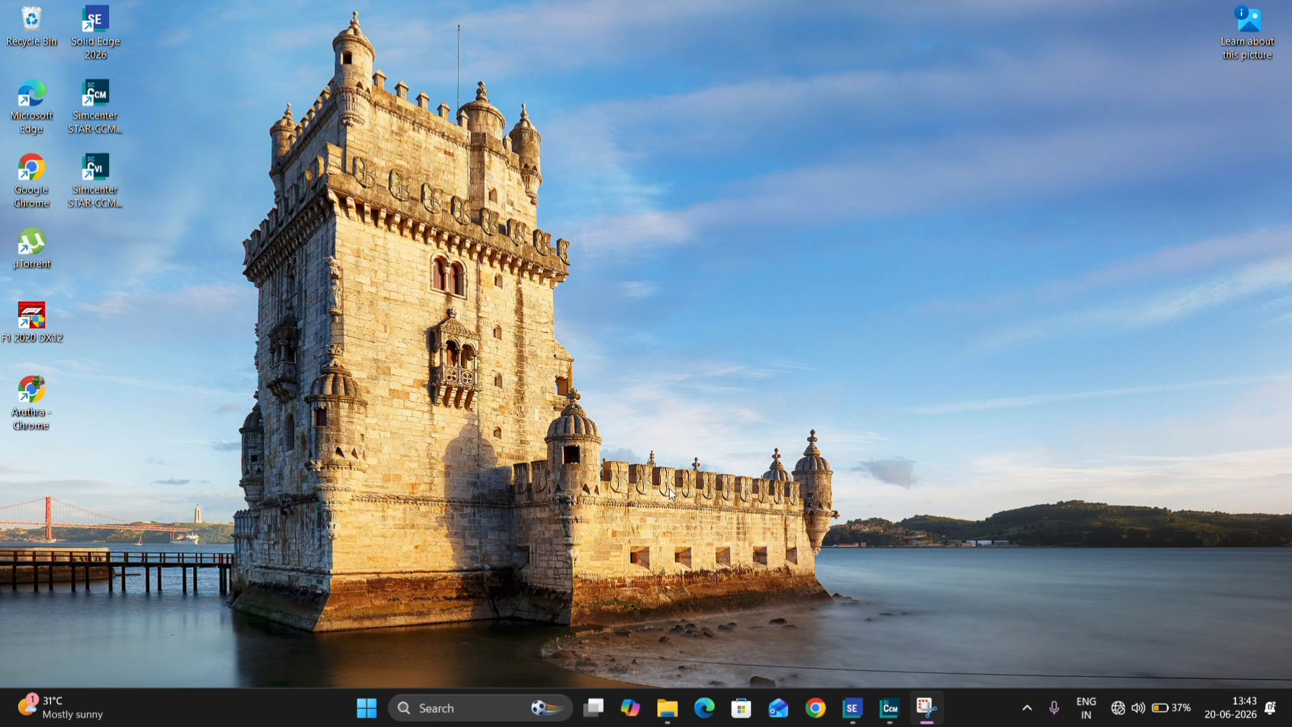
# Step: Switch to Solid Edge and examine the laptop cooling duct model from several angles, temporarily hiding Design Body_5 to inspect the fins inside
pyautogui.click(853, 708)
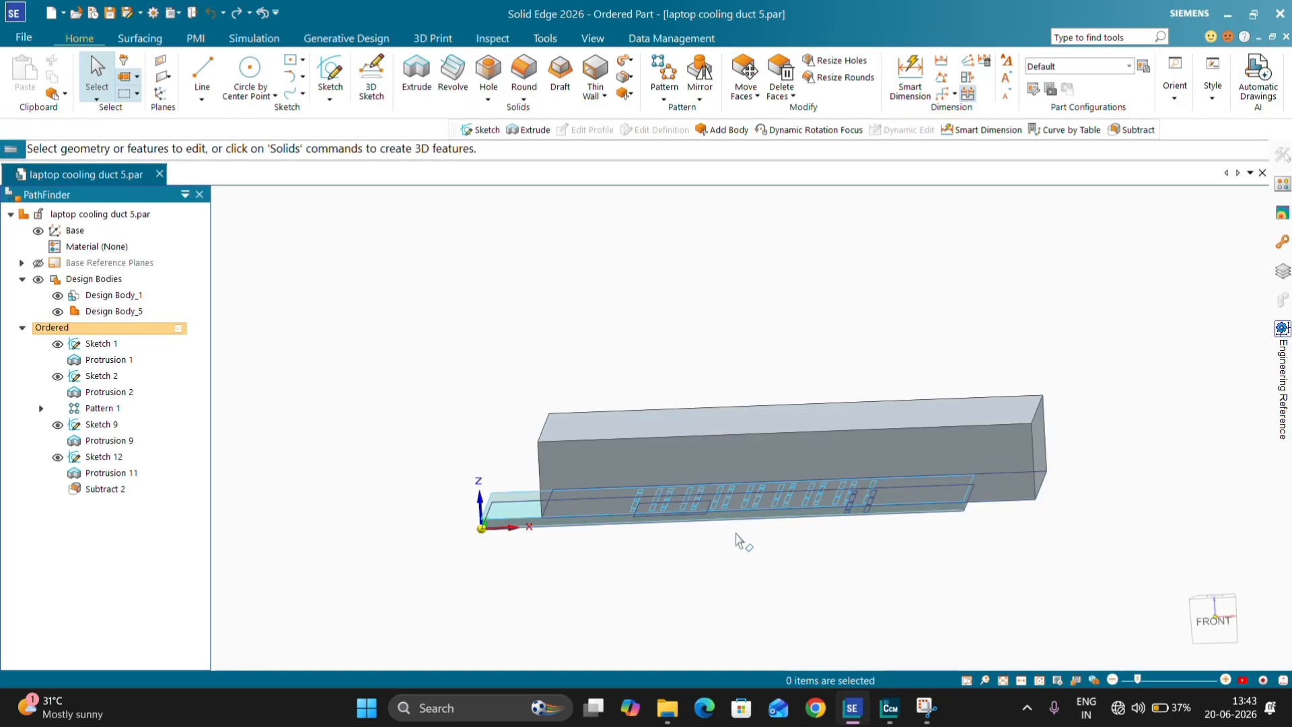
pyautogui.moveTo(737, 532); pyautogui.dragTo(743, 500, button='middle')
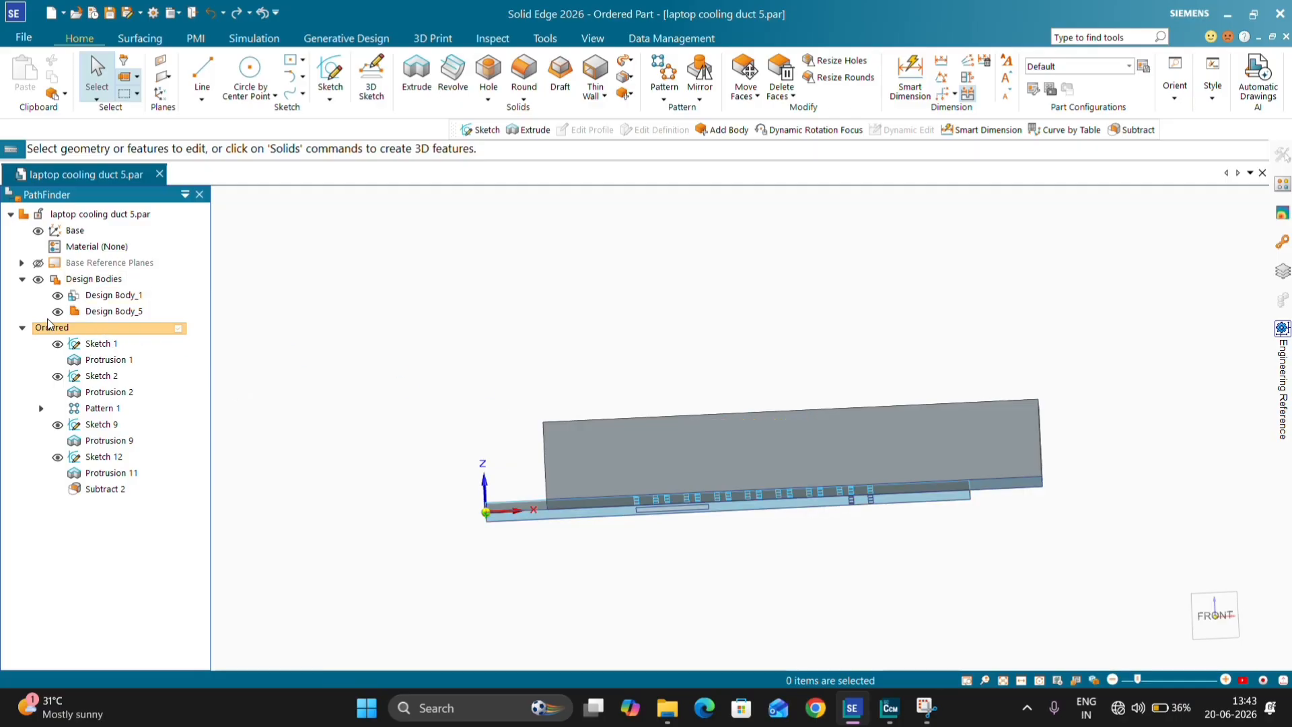
pyautogui.click(58, 311)
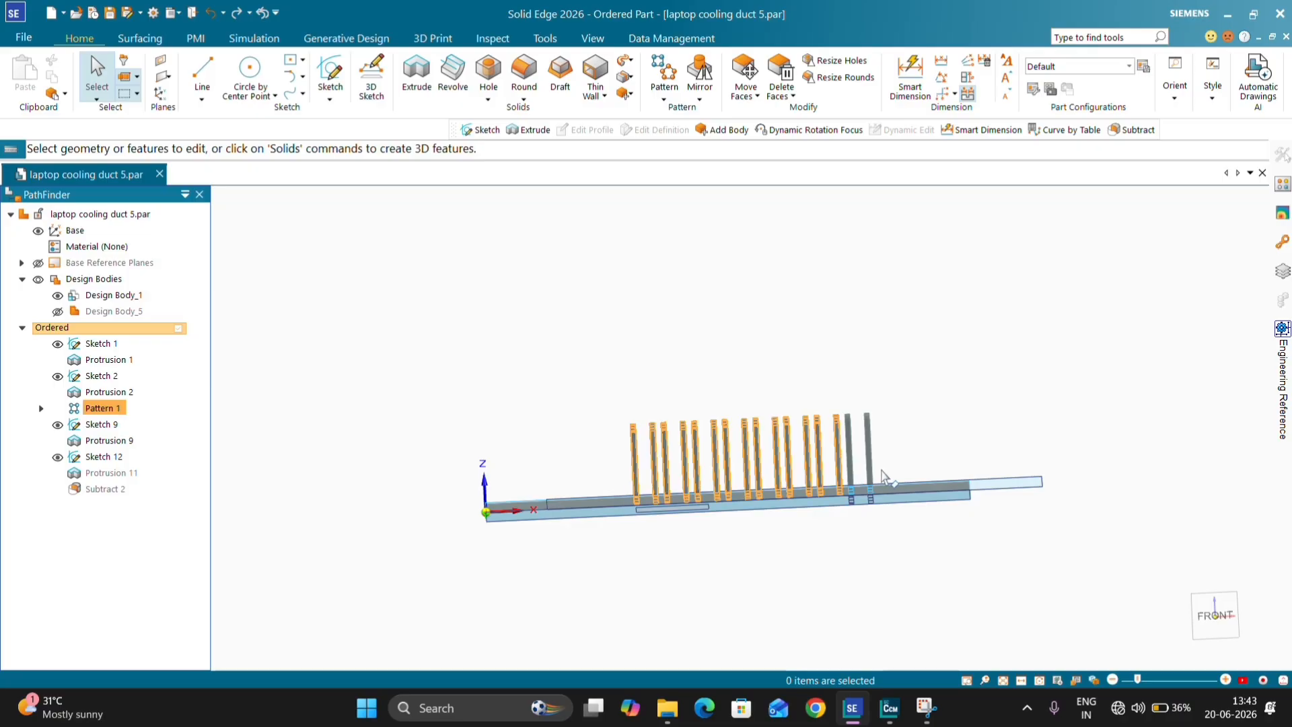
pyautogui.moveTo(789, 390); pyautogui.dragTo(795, 577, button='middle')
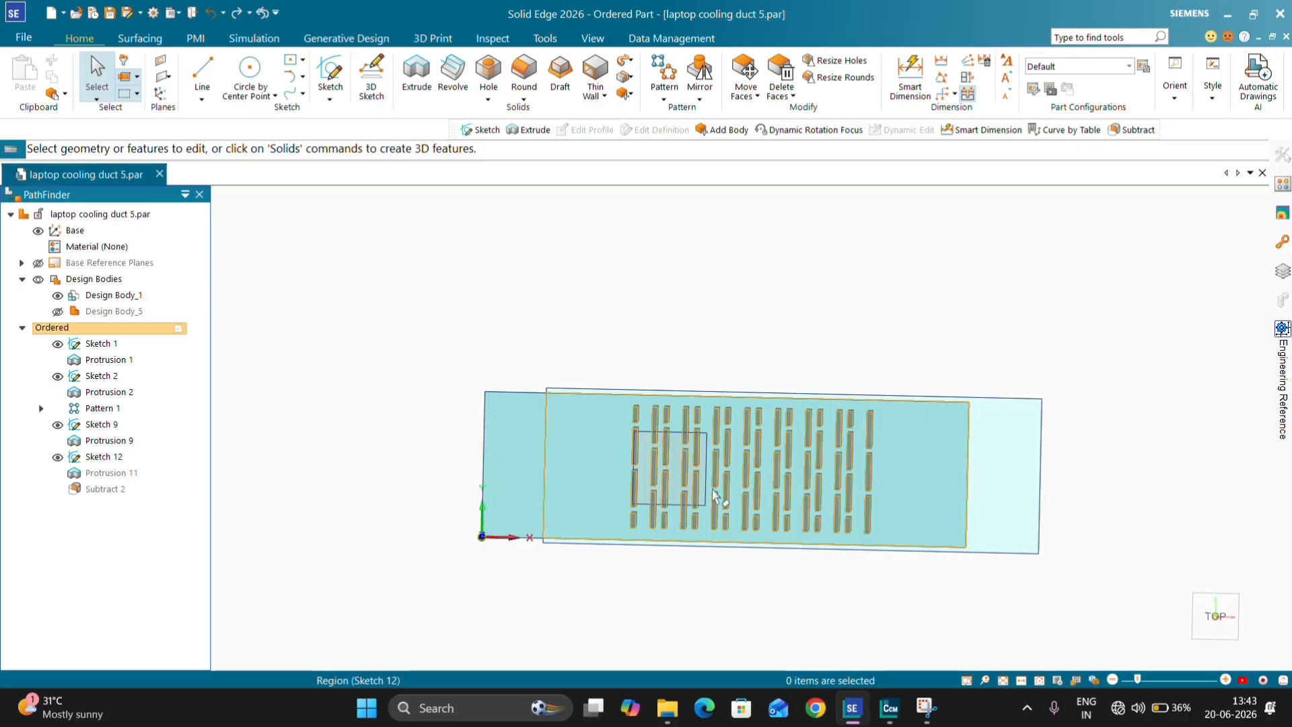
pyautogui.moveTo(724, 535); pyautogui.dragTo(725, 341, button='middle')
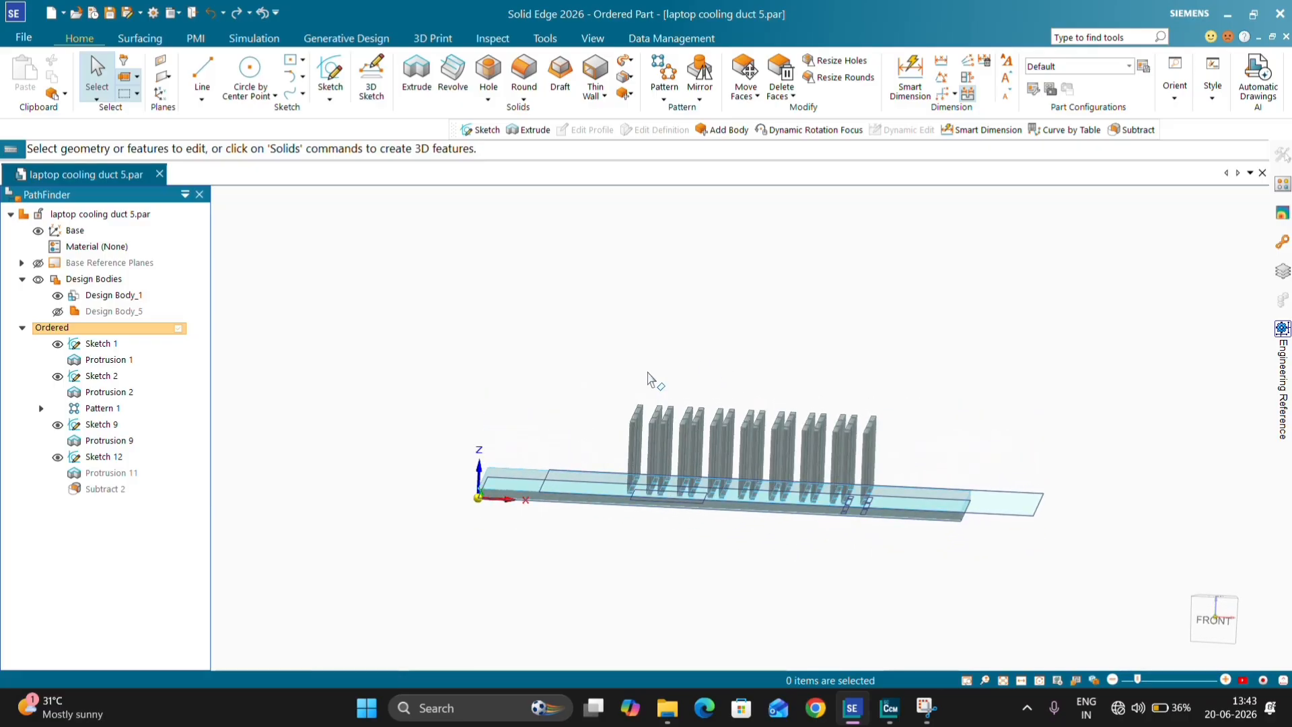
pyautogui.click(58, 312)
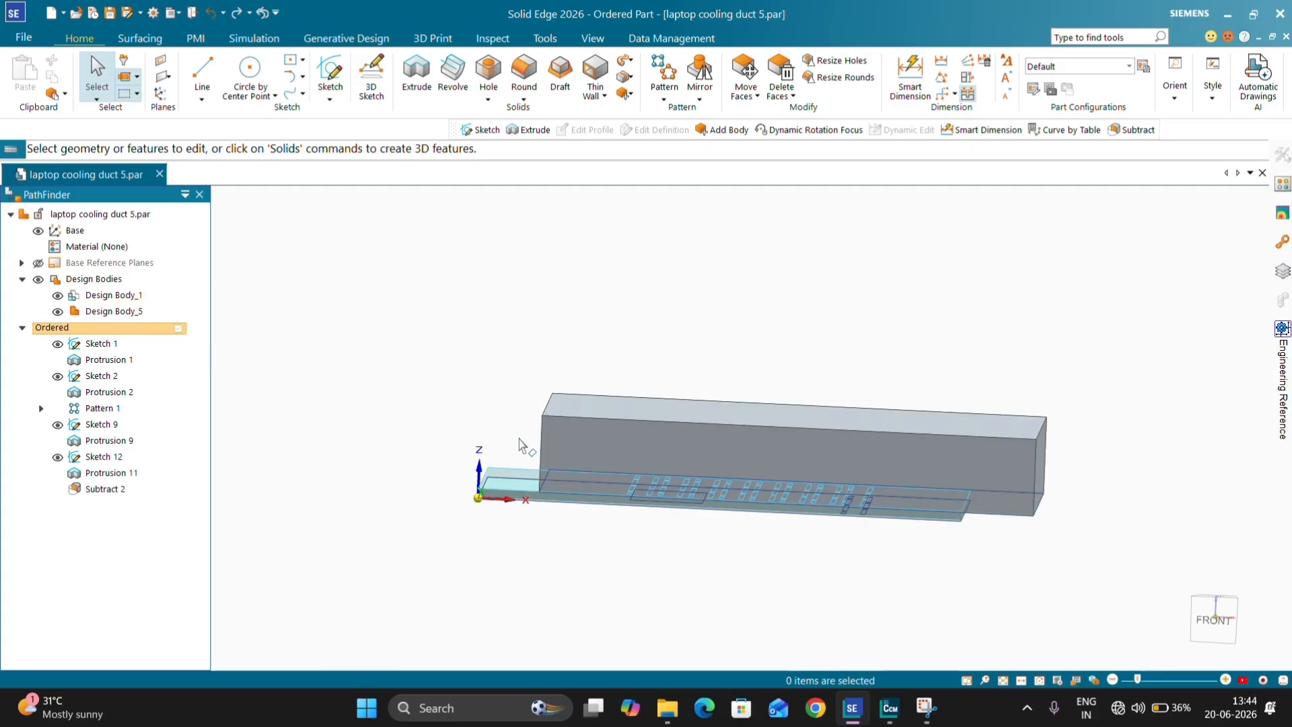
pyautogui.moveTo(522, 444); pyautogui.dragTo(576, 539, button='middle')
pyautogui.moveTo(1065, 530); pyautogui.dragTo(1062, 490, button='middle')
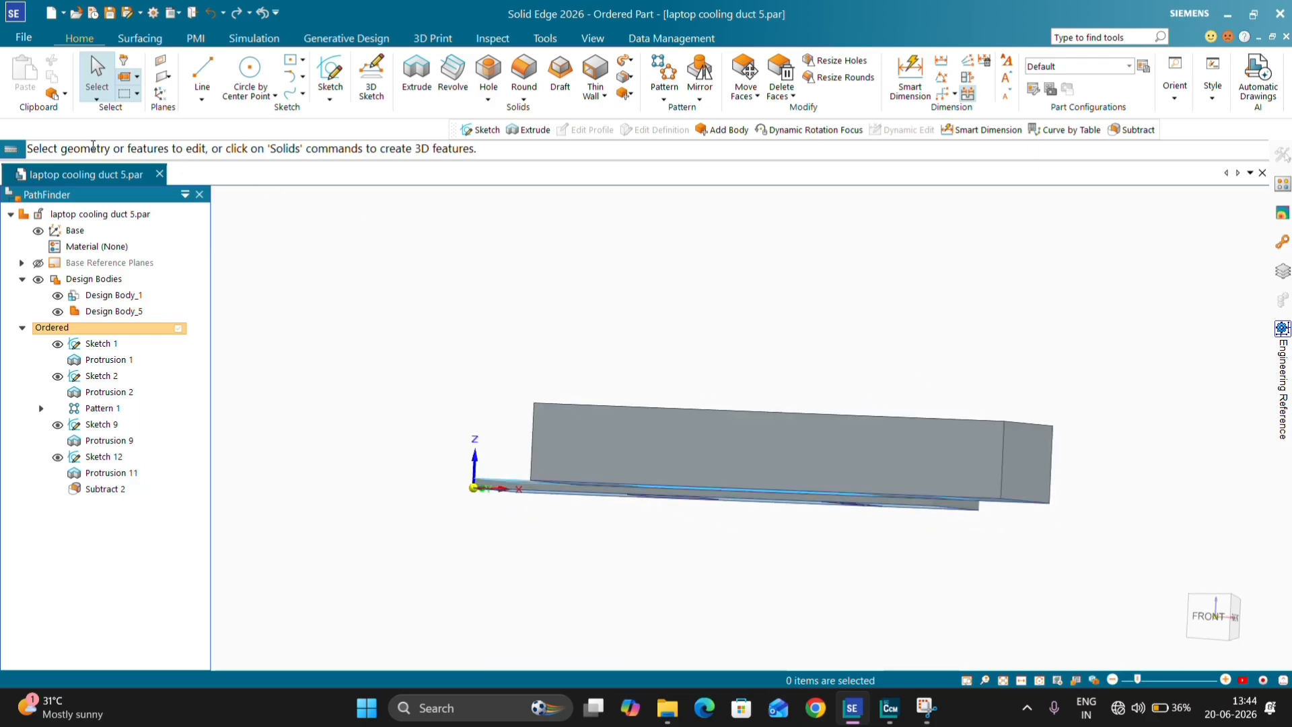
# Step: Save the part as a STEP document named laptop cooling duct 5.stp in the Downloads folder
pyautogui.click(21, 37)
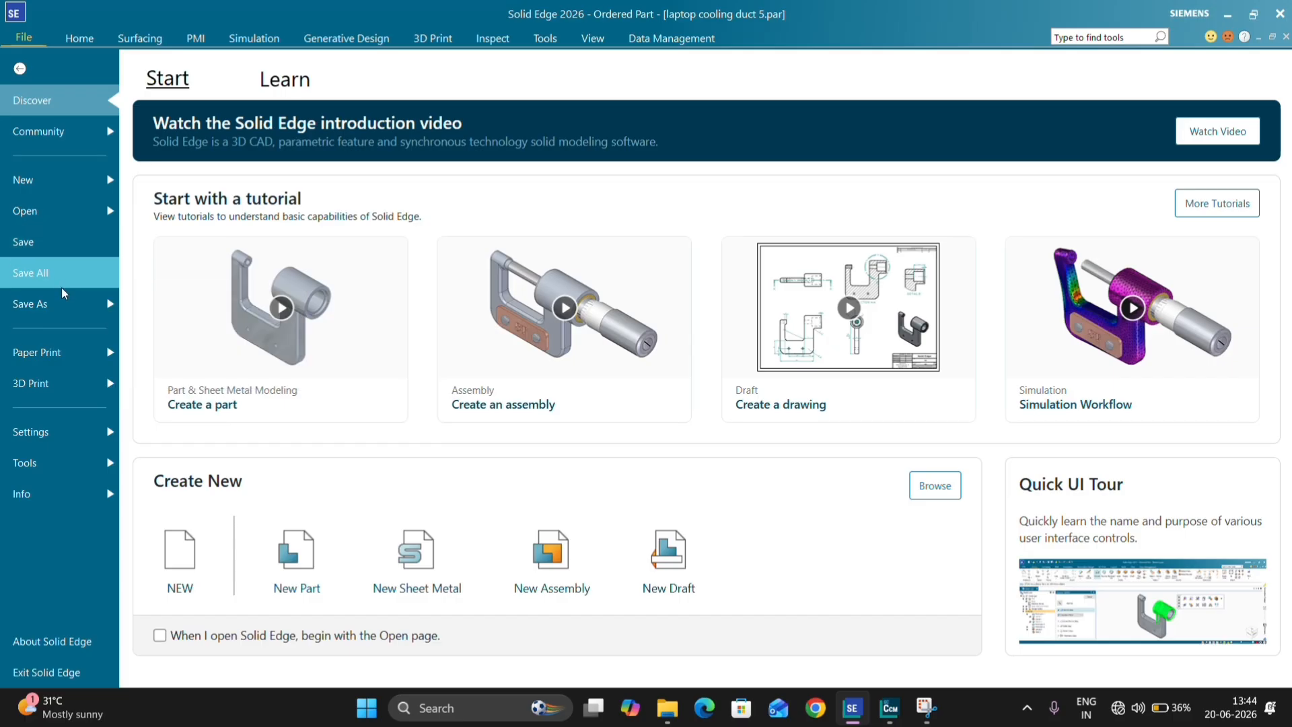
pyautogui.click(40, 303)
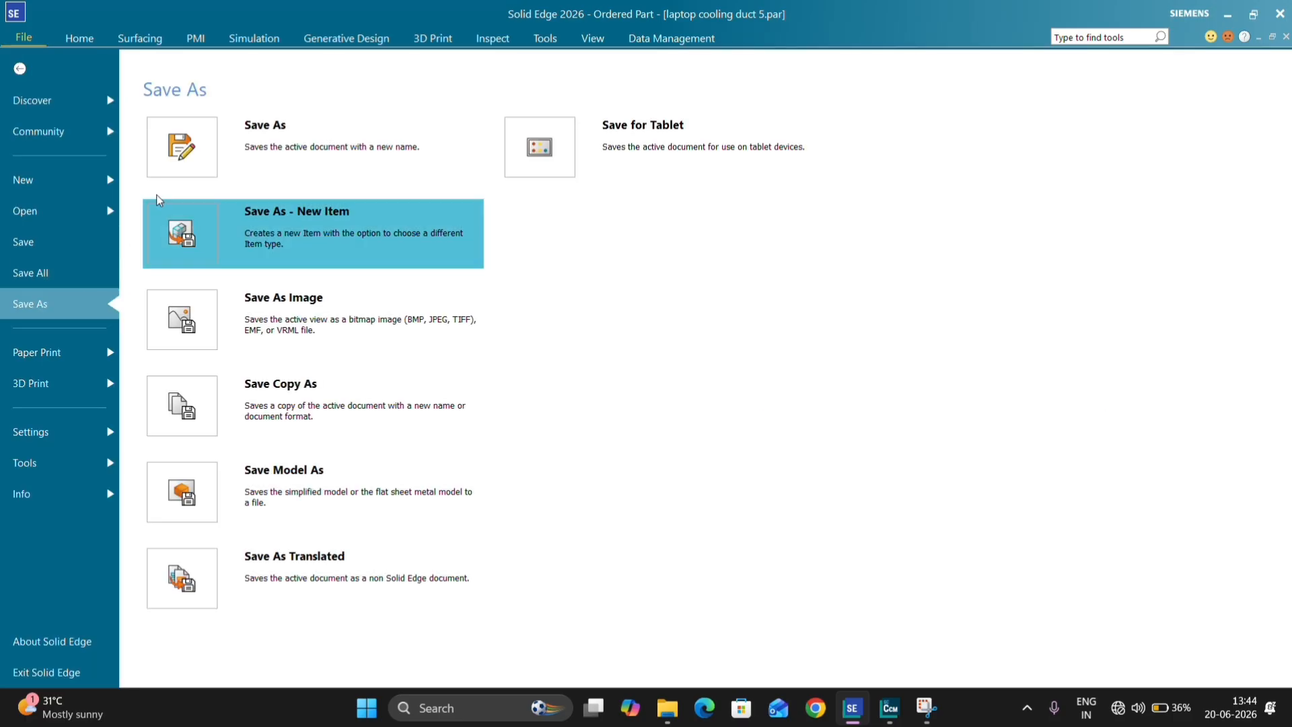
pyautogui.click(196, 164)
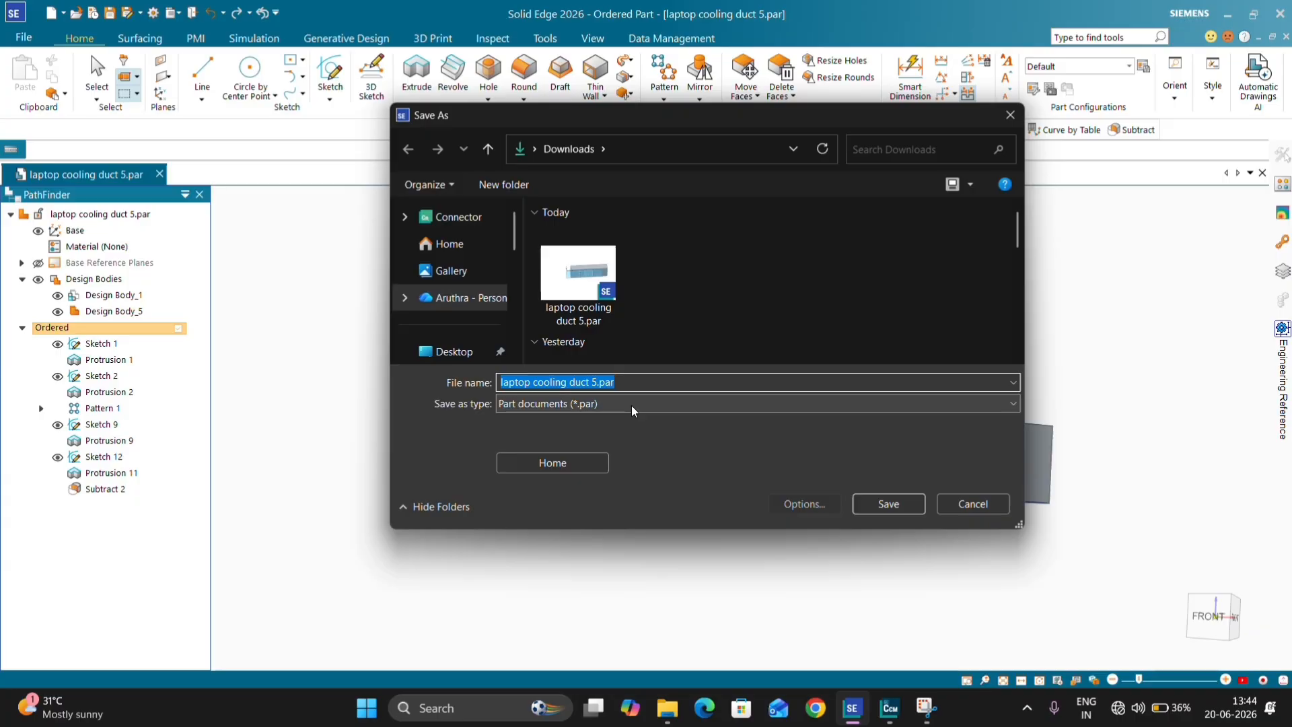
pyautogui.click(632, 403)
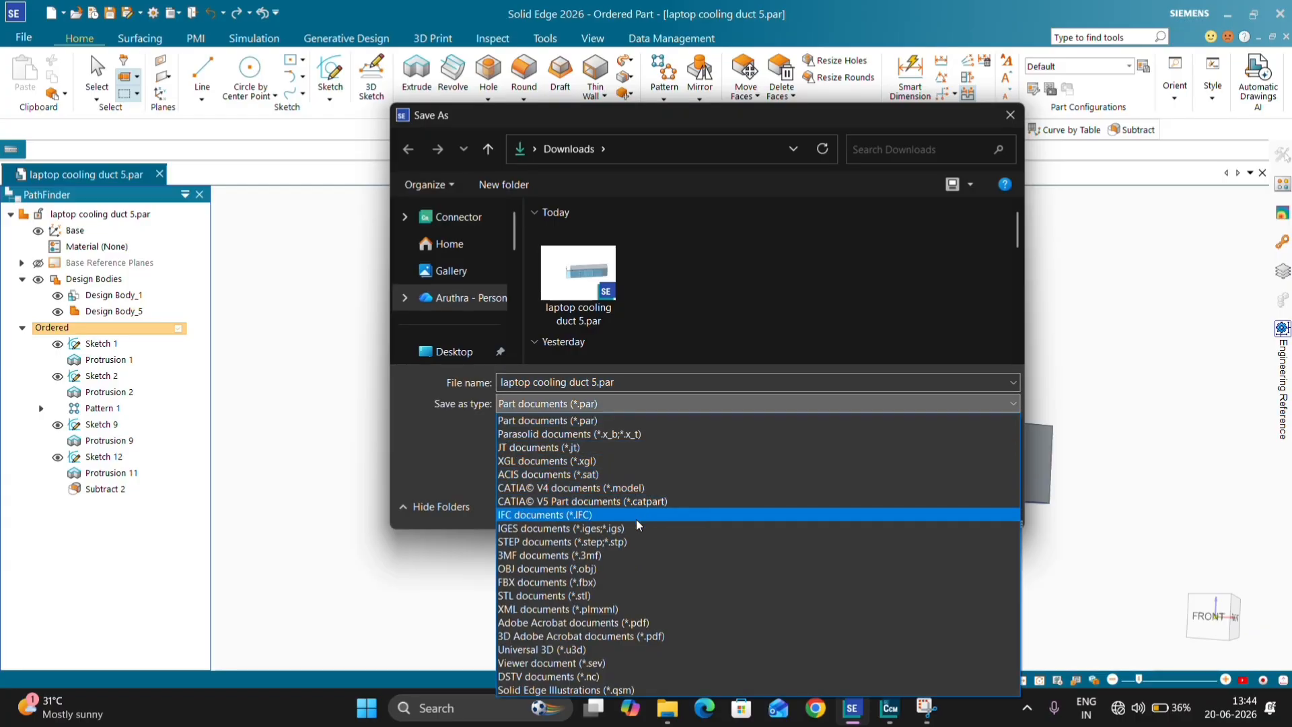
pyautogui.click(639, 541)
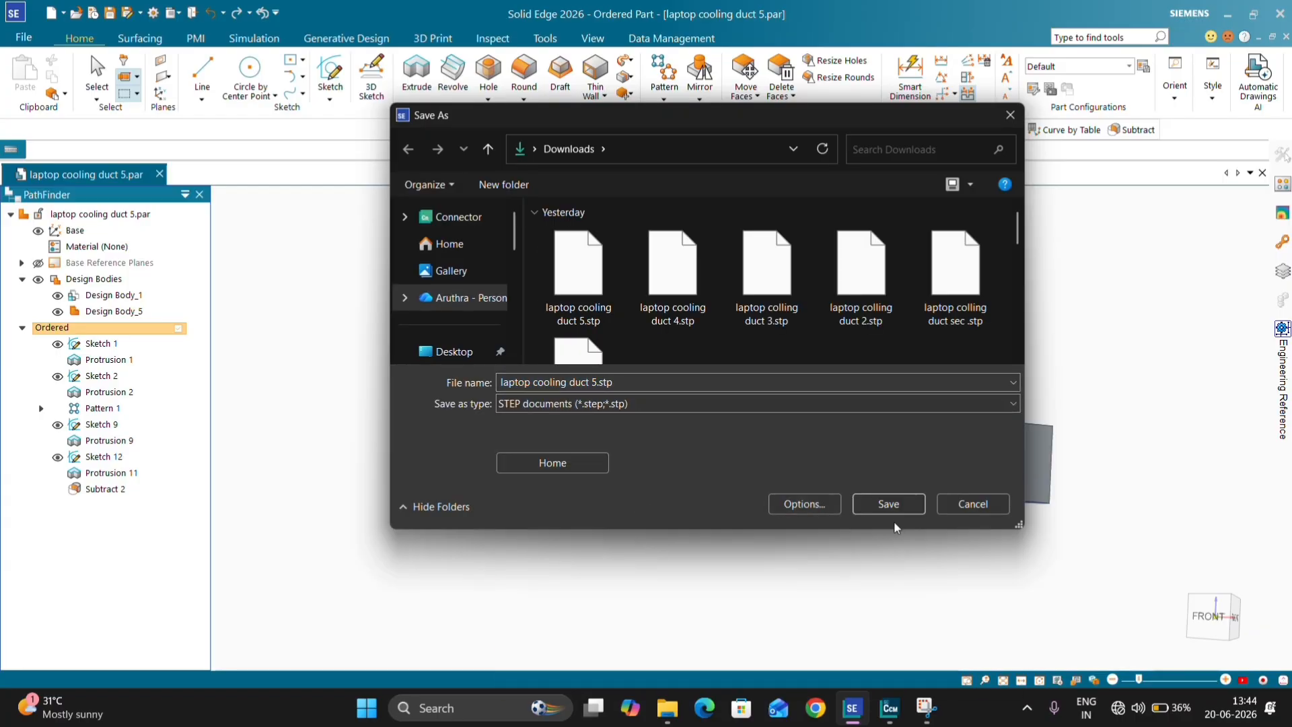
pyautogui.click(888, 503)
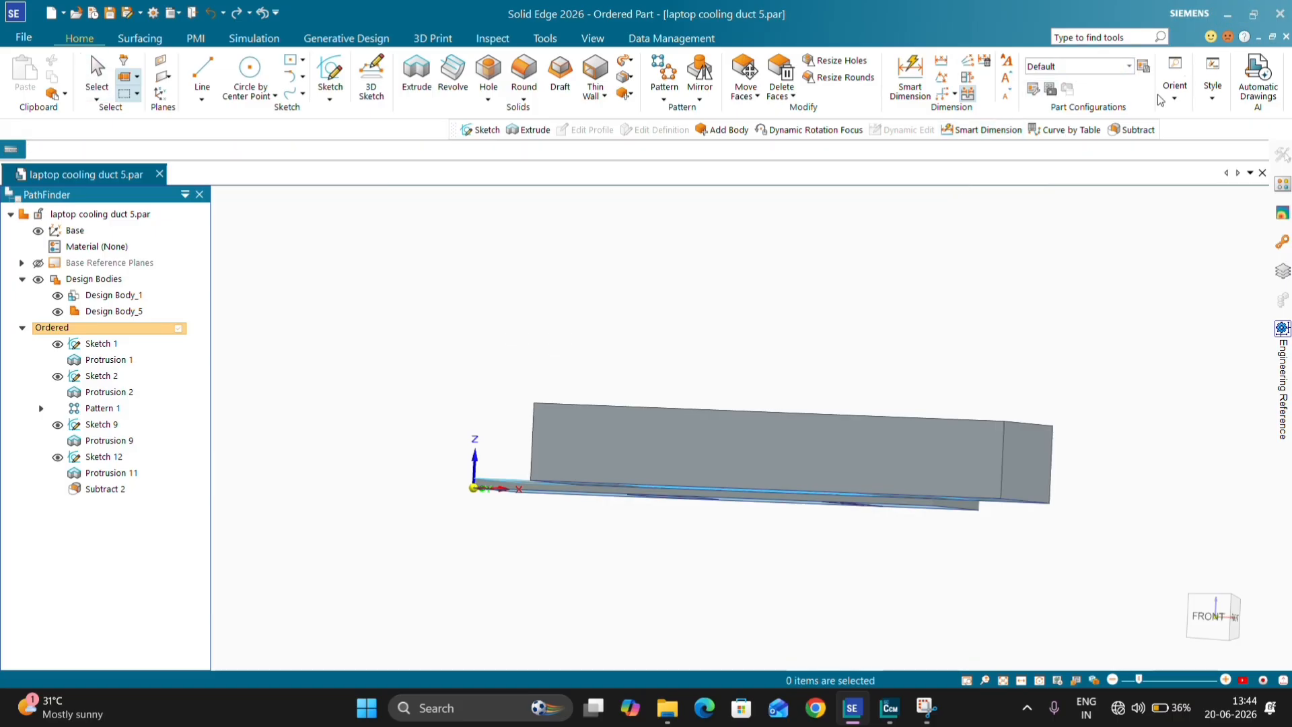
pyautogui.click(662, 423)
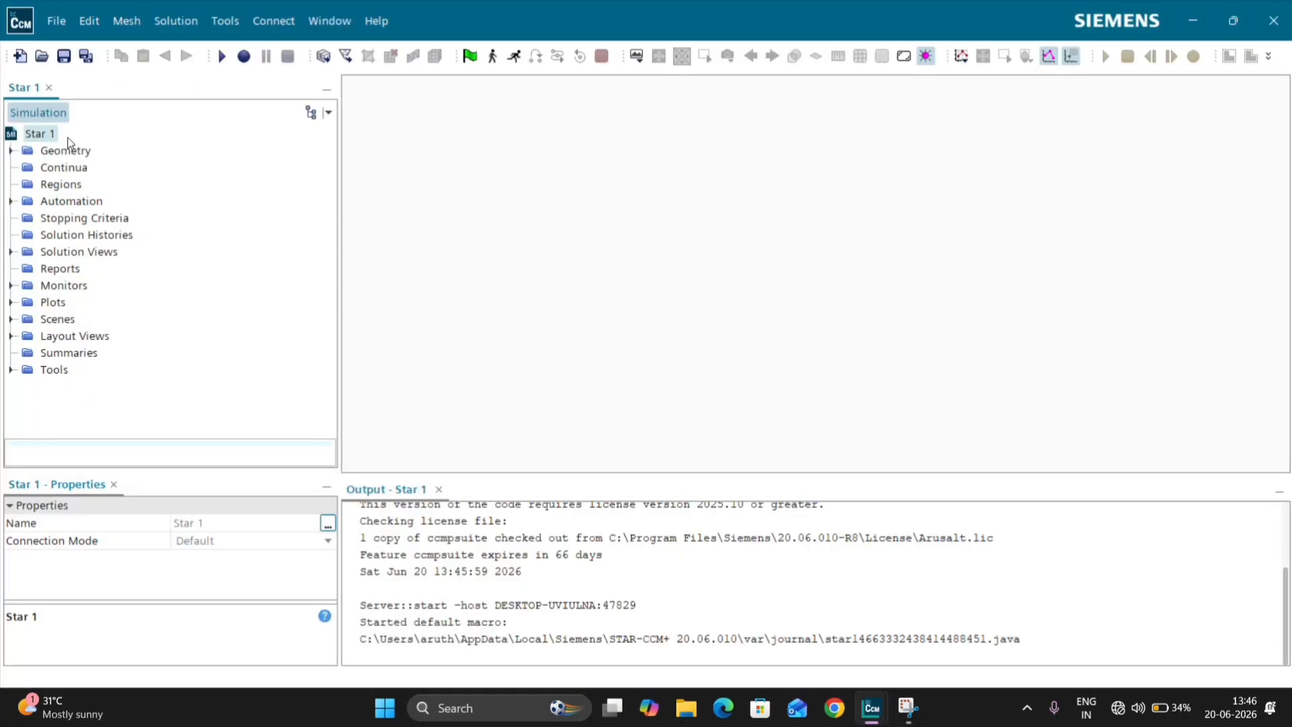
# Step: In Simcenter STAR-CCM+, import surface file laptop cooling duct 5.stp with Merge Parts by Name off, Check Parts' Validity on and Very Fine tessellation density
pyautogui.click(44, 24)
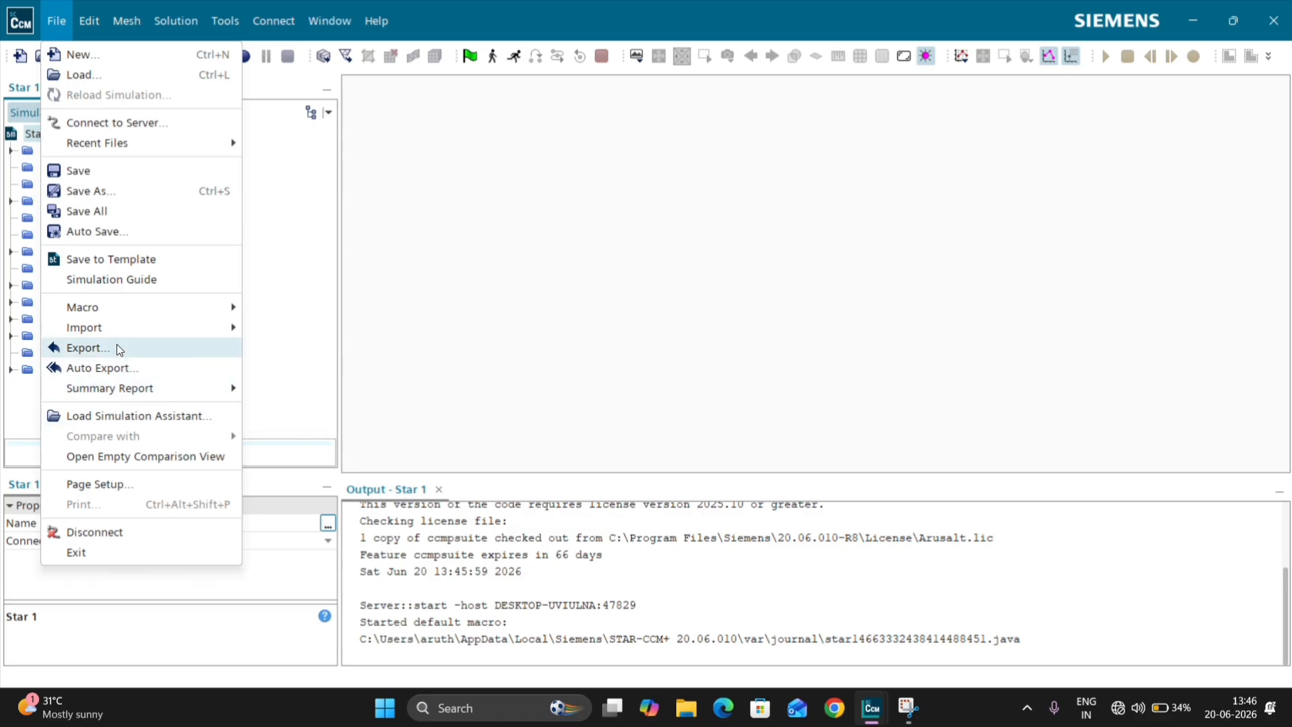
pyautogui.moveTo(196, 327)
pyautogui.moveTo(296, 354)
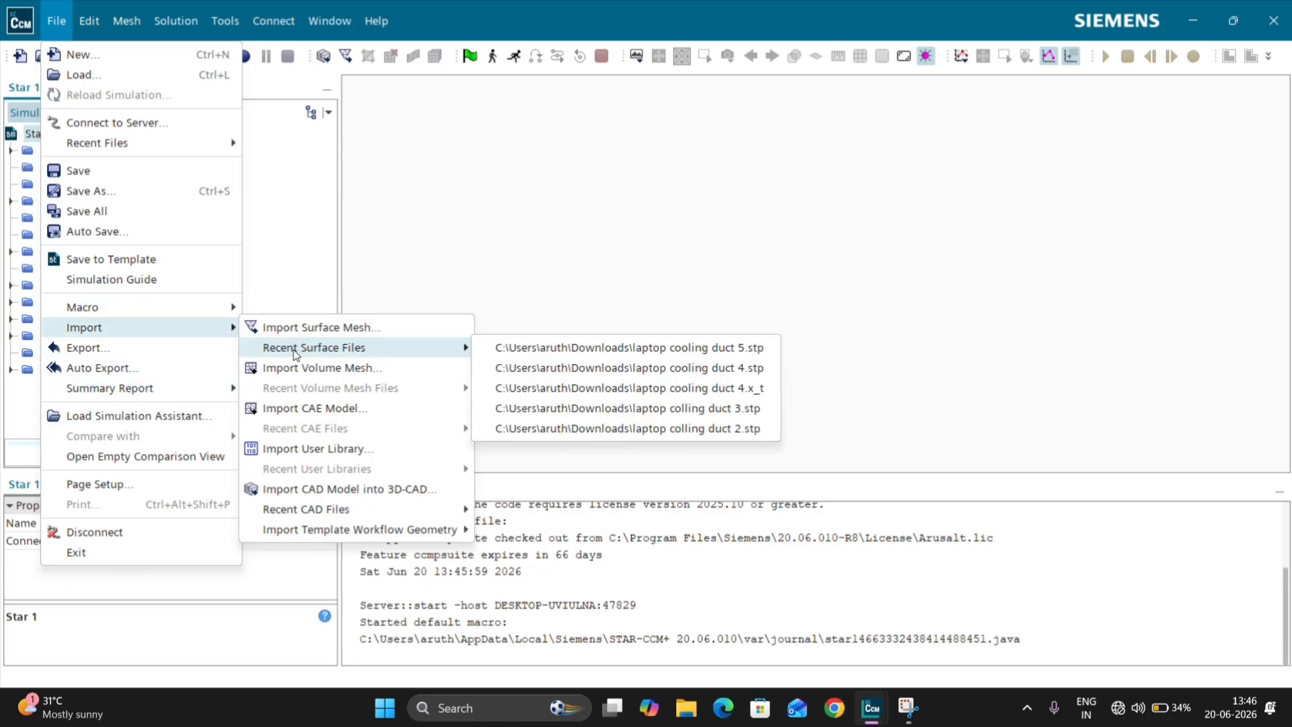
pyautogui.click(498, 348)
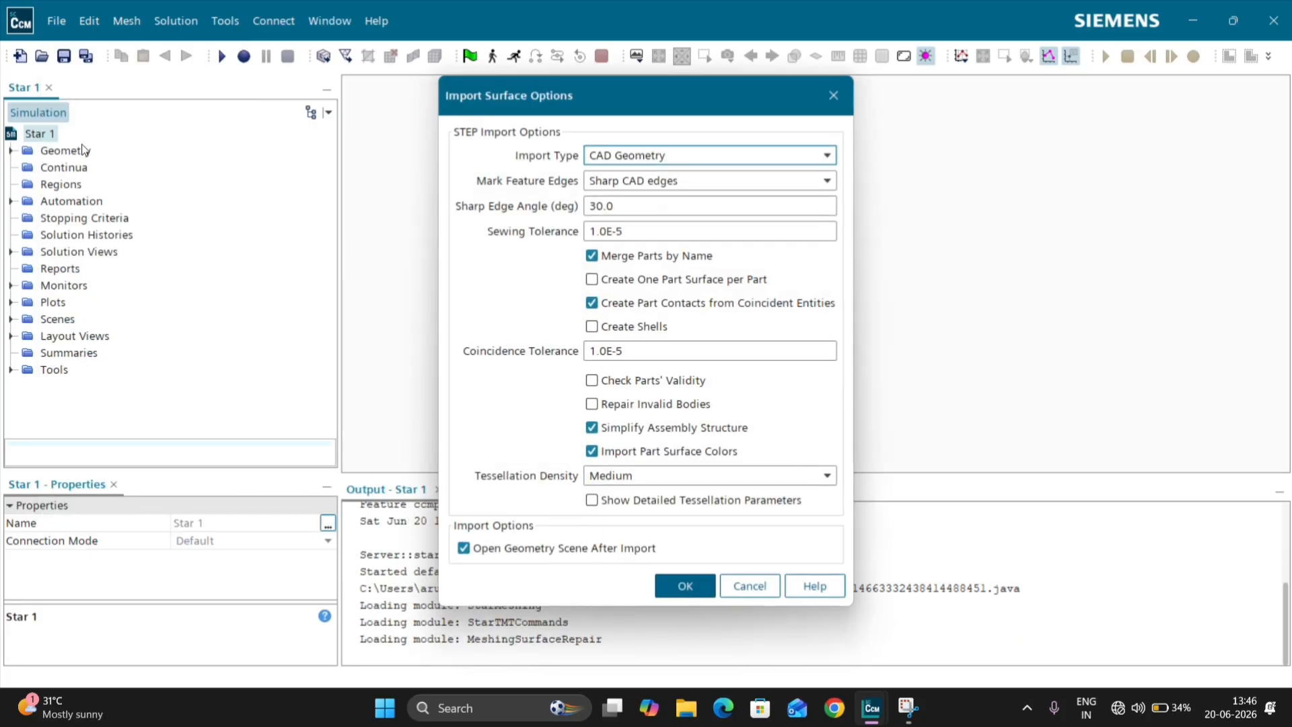
pyautogui.click(669, 261)
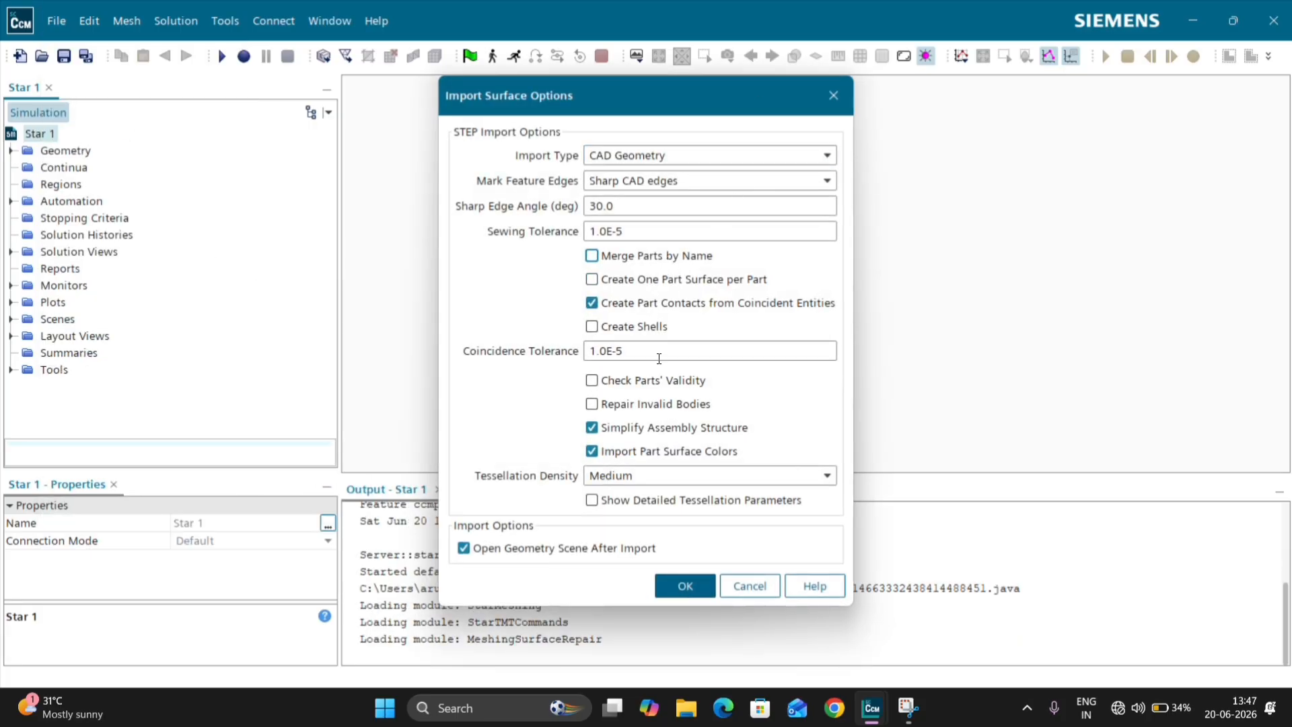
pyautogui.click(653, 381)
pyautogui.click(651, 479)
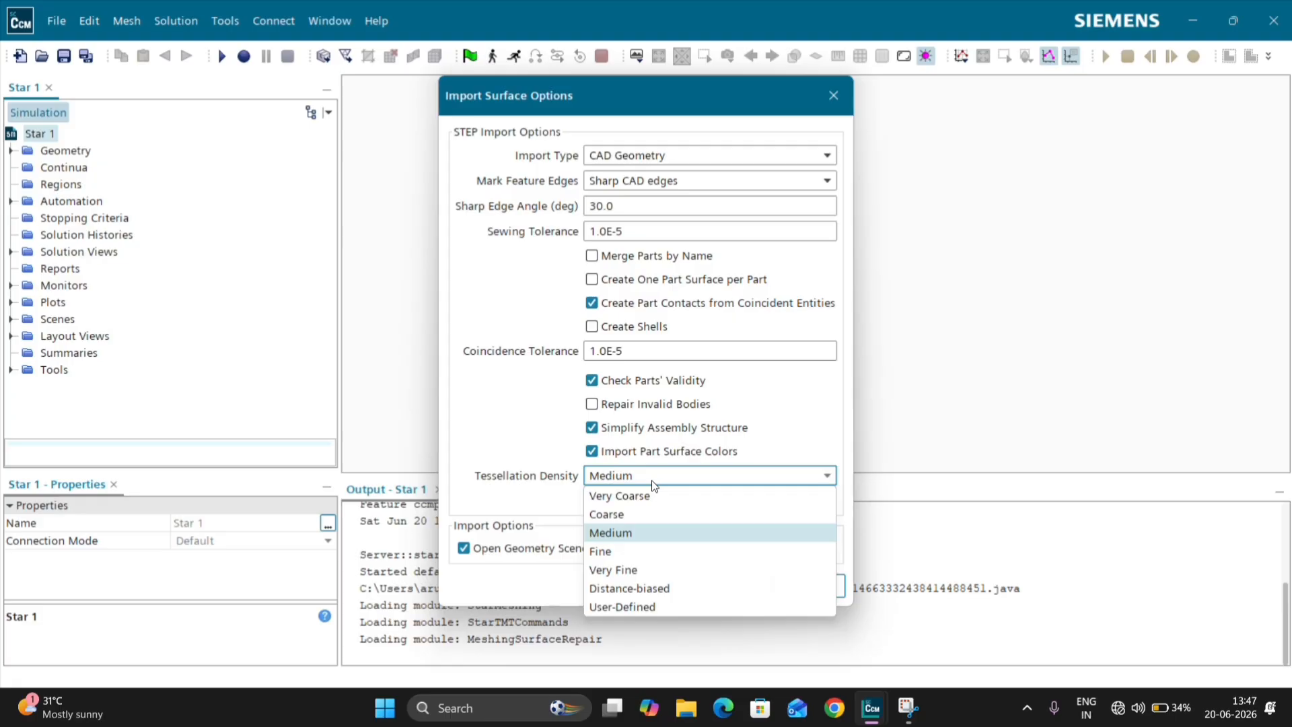
pyautogui.click(656, 572)
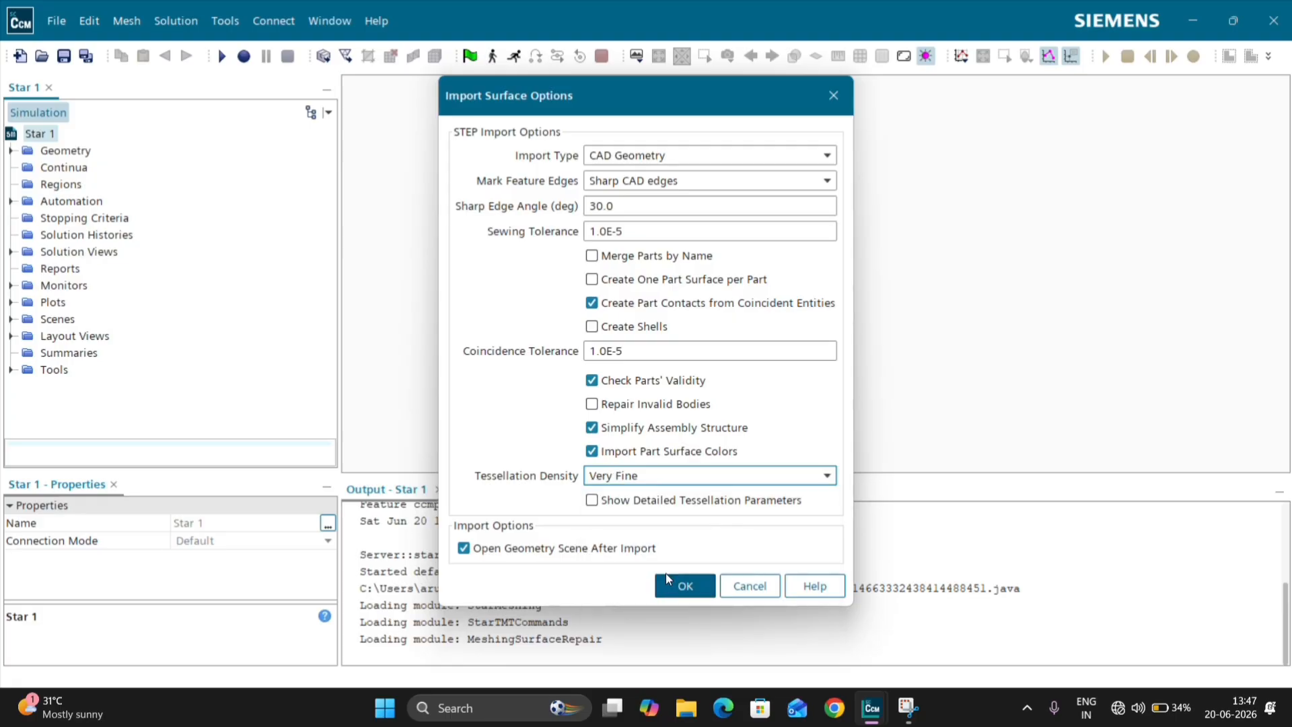
pyautogui.click(667, 578)
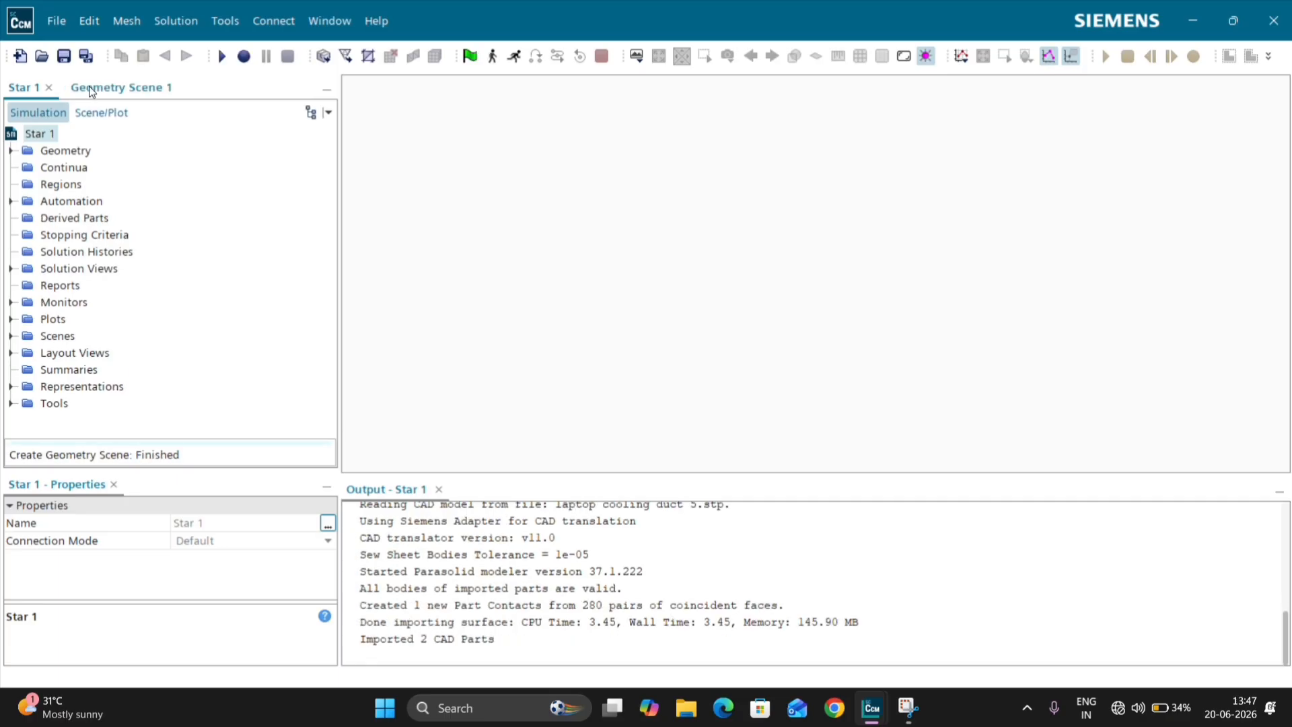
# Step: Dock Geometry Scene 1 in the empty graphics area and widen it to fill nearly the whole area
pyautogui.moveTo(328, 67); pyautogui.dragTo(368, 102)
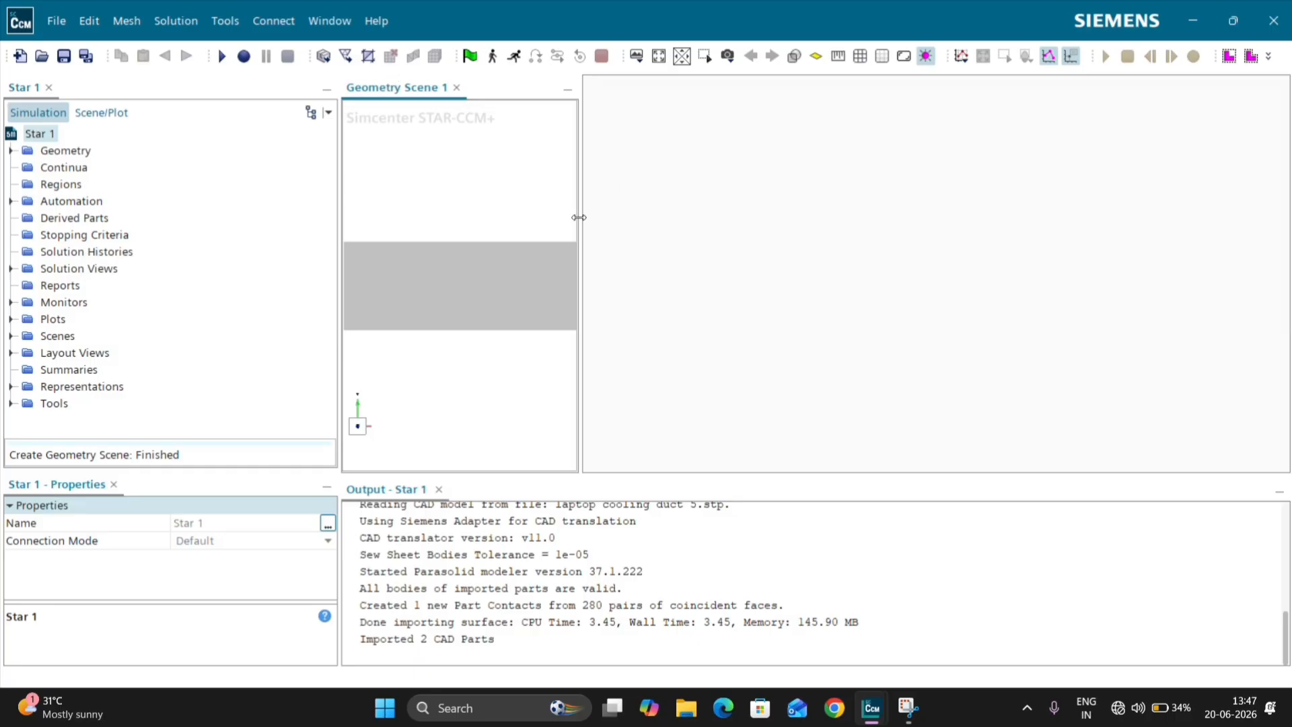
pyautogui.moveTo(580, 217); pyautogui.dragTo(1254, 323)
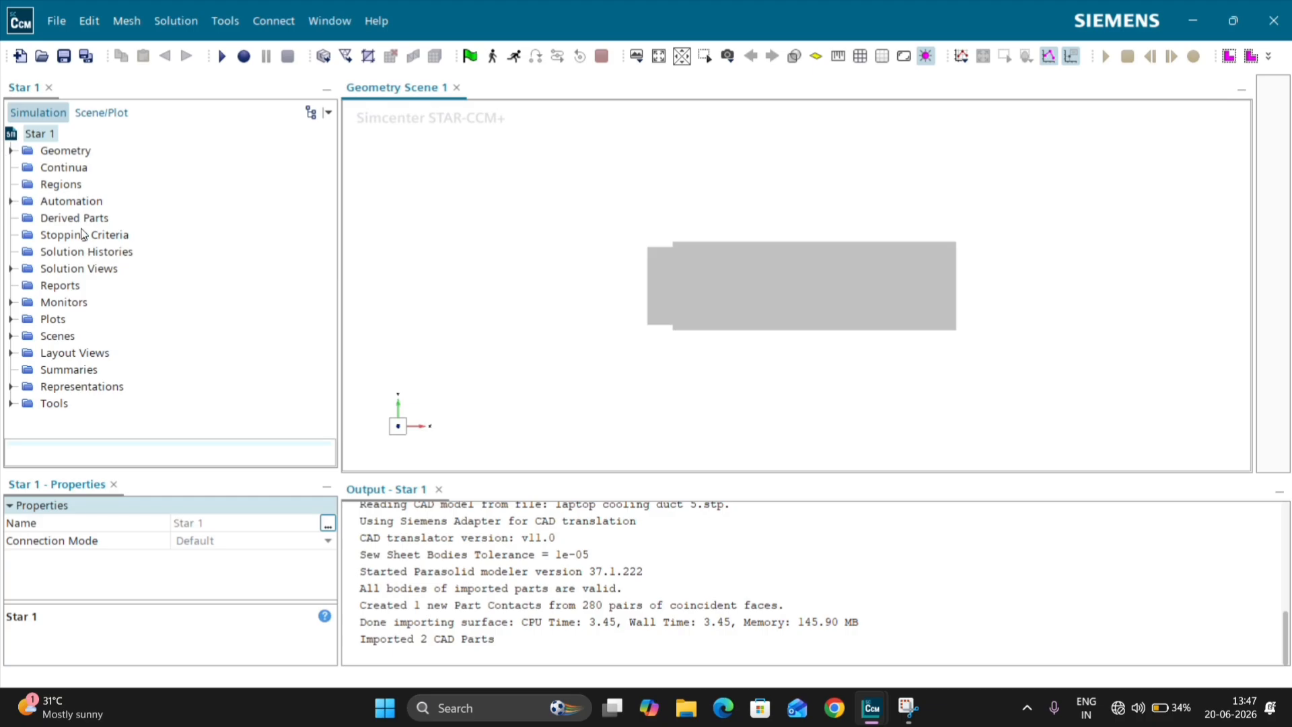
pyautogui.moveTo(778, 415); pyautogui.dragTo(822, 381)
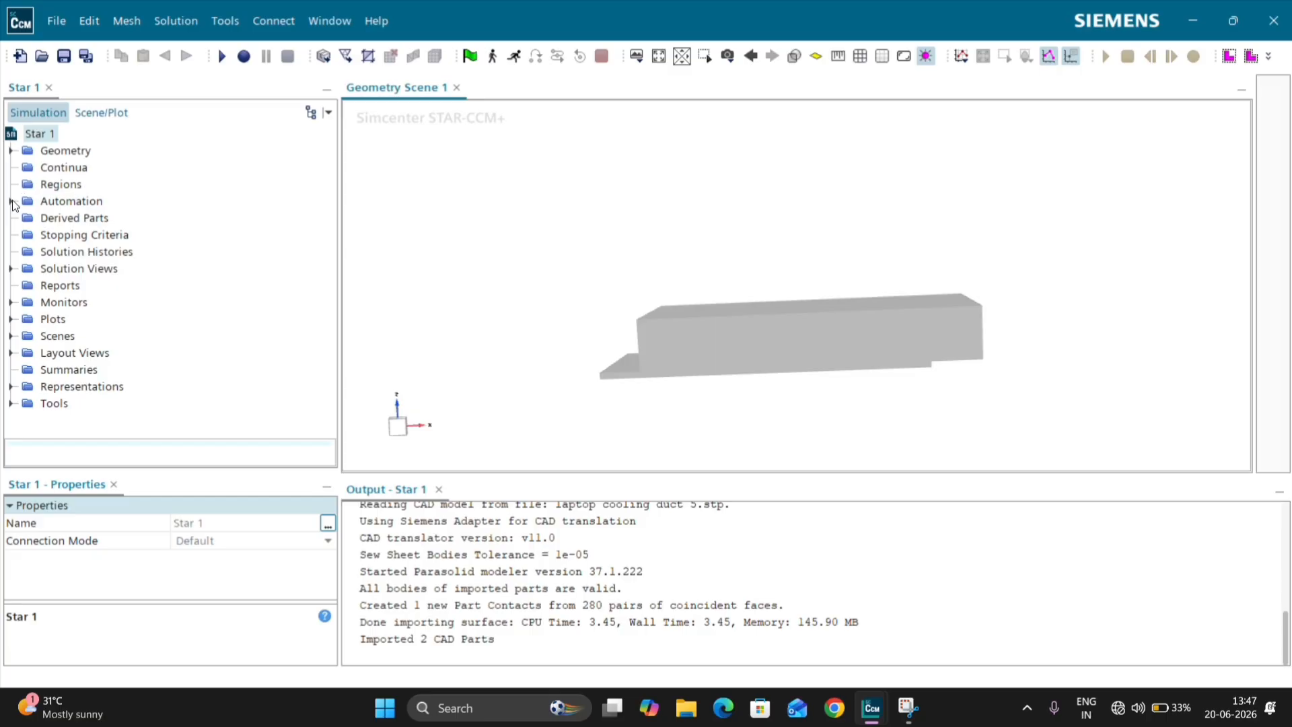
# Step: Rename the base plate part with fins, under the laptop cooling duct 5 assembly, as Solid Metal
pyautogui.click(11, 150)
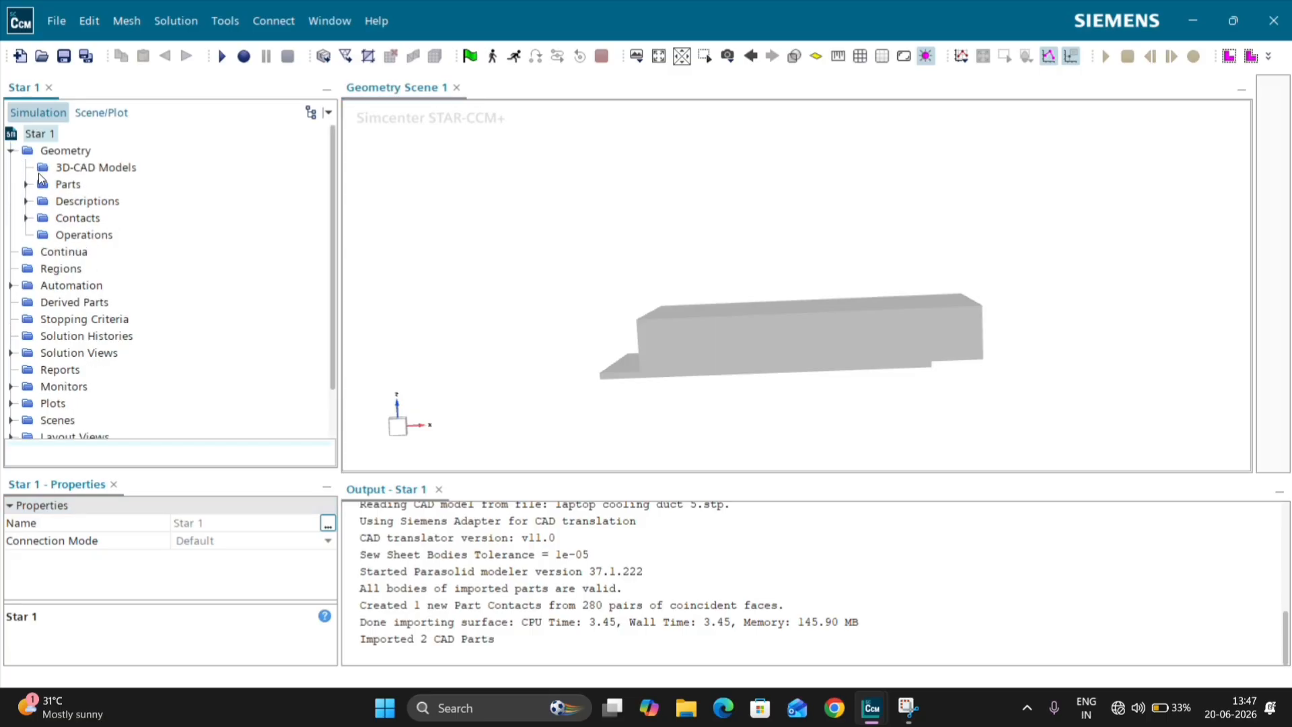
pyautogui.click(27, 184)
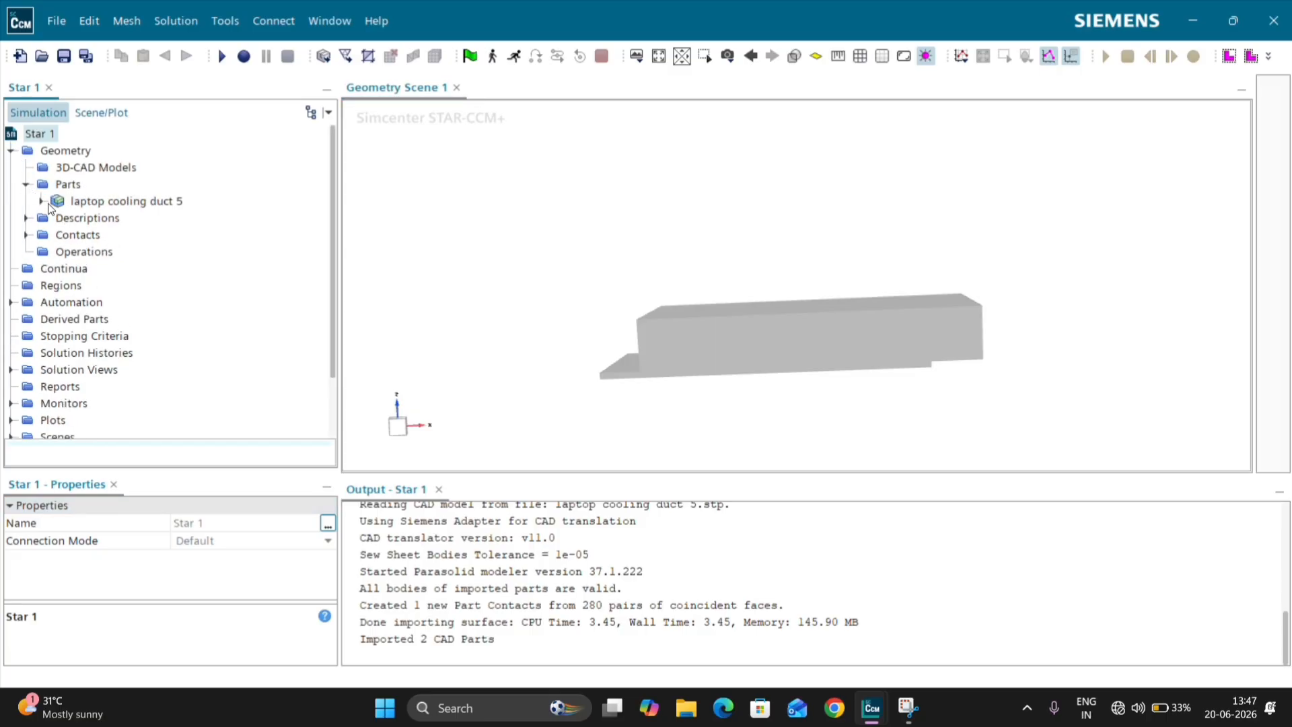
pyautogui.click(39, 201)
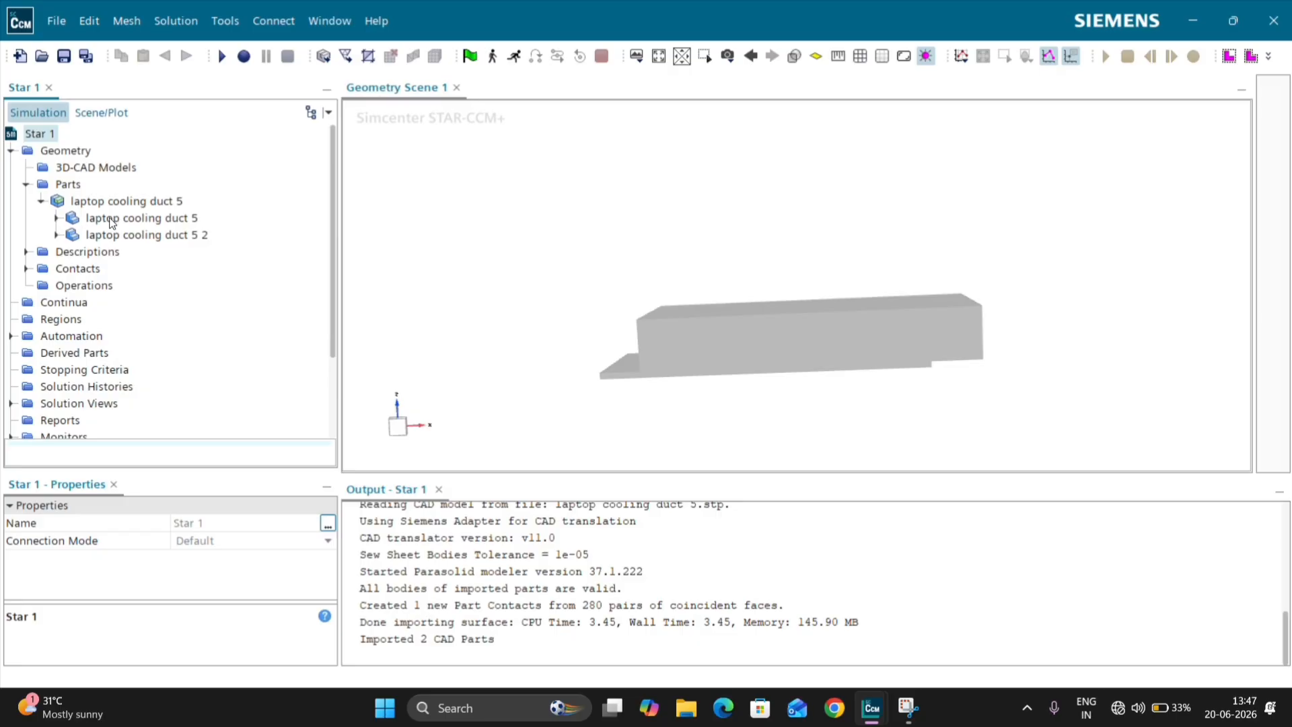
pyautogui.click(113, 219)
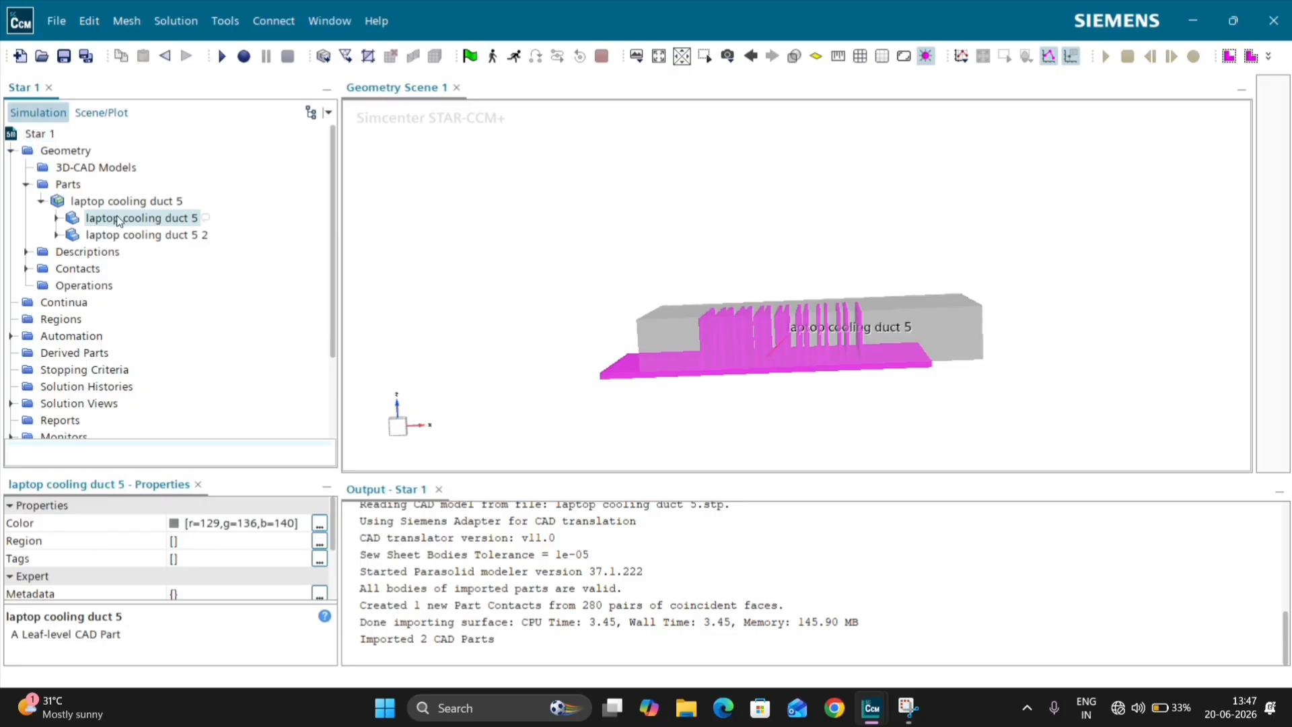
pyautogui.press('F2')
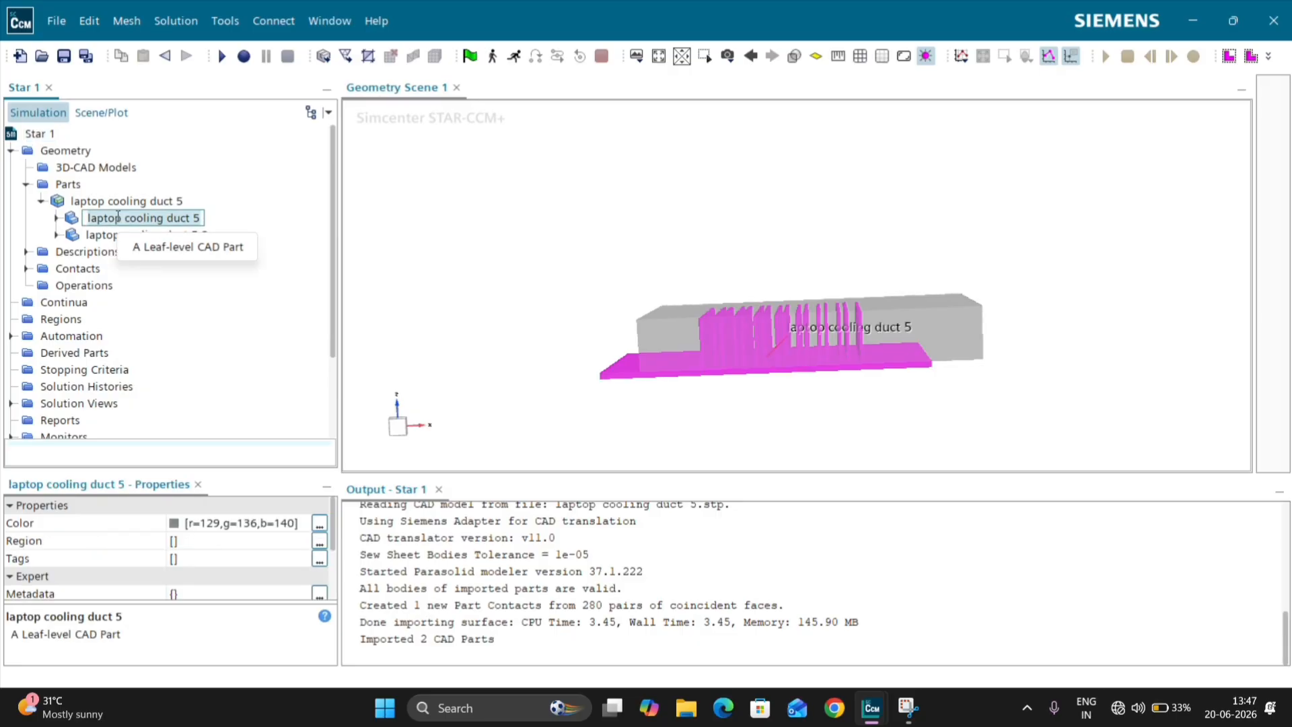
pyautogui.write('Solid')
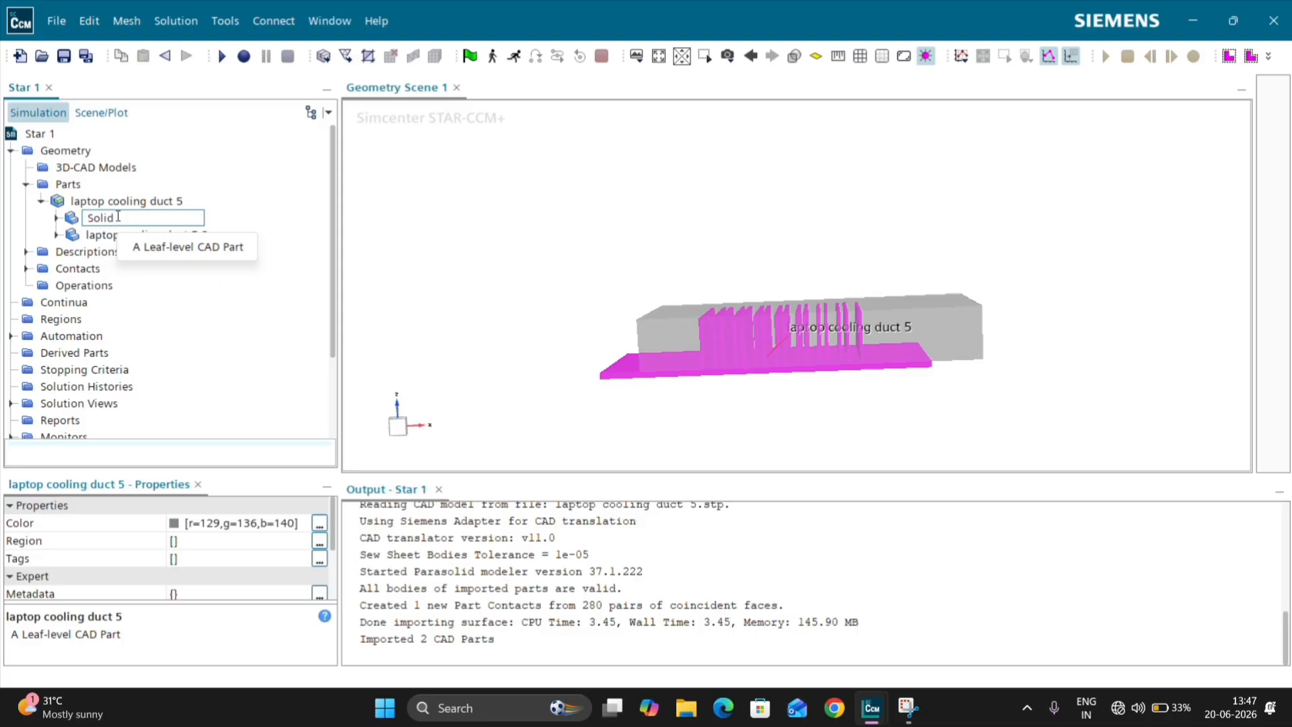
pyautogui.write(' Metal')
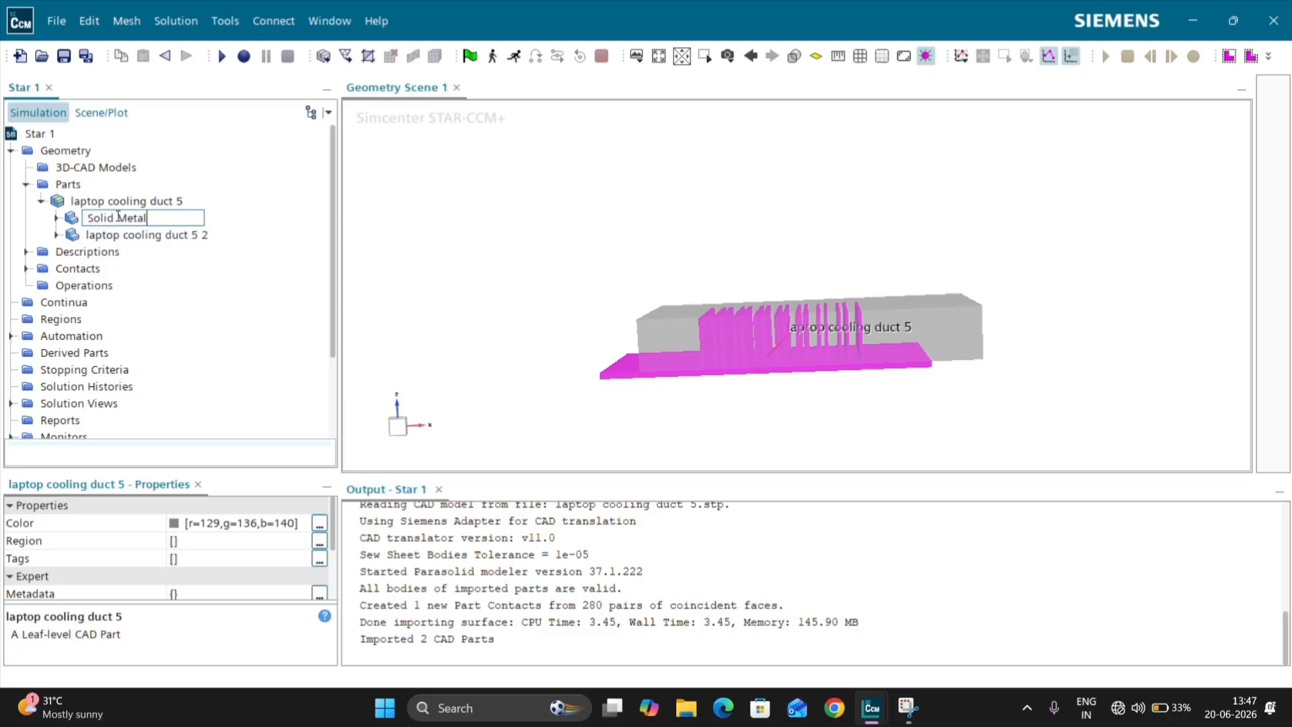
pyautogui.press('Return')
# Step: Rename the box-shaped part laptop cooling duct 5 2 as Fluid and open its properties
pyautogui.click(130, 237)
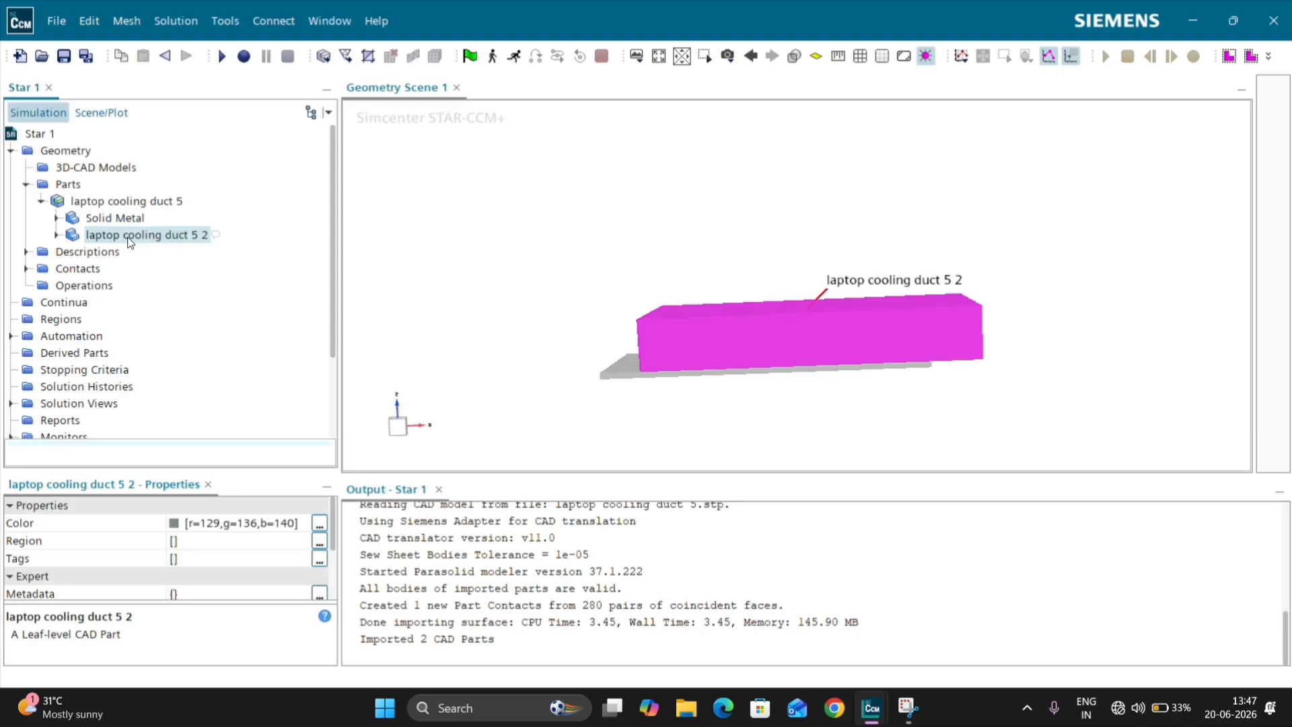
pyautogui.click(129, 237)
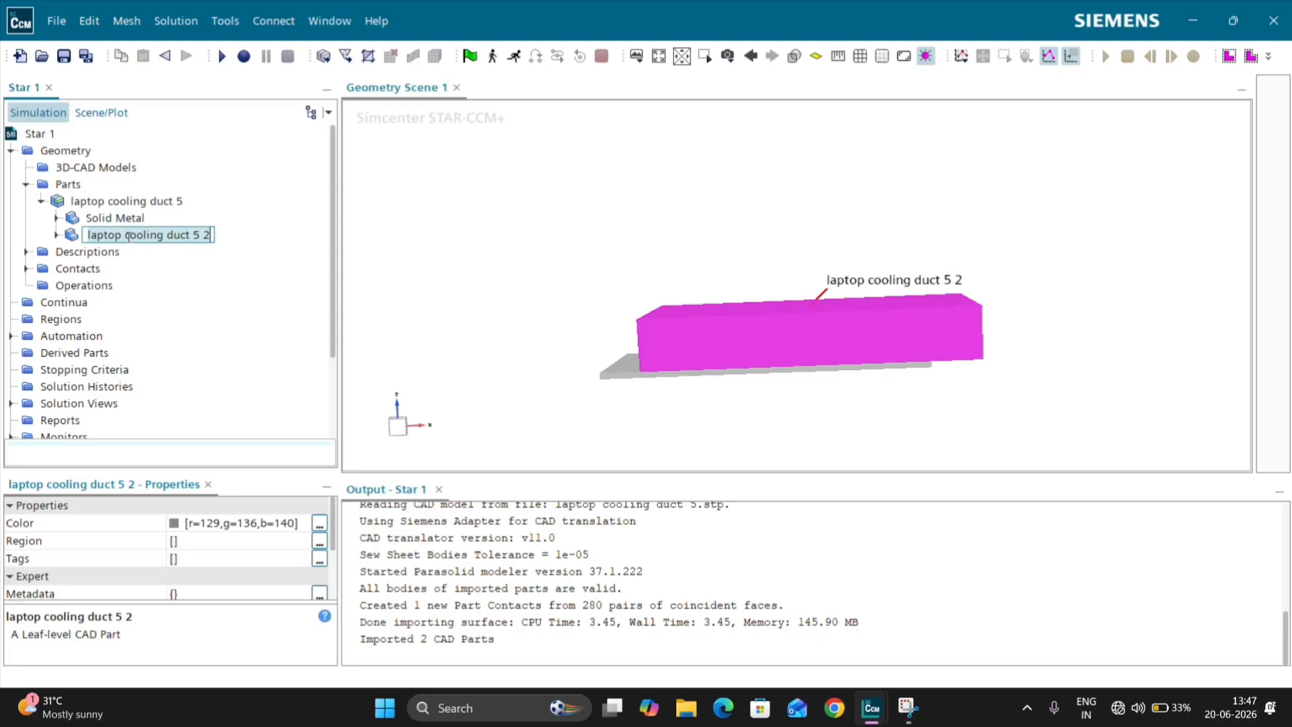
pyautogui.write('Fluid')
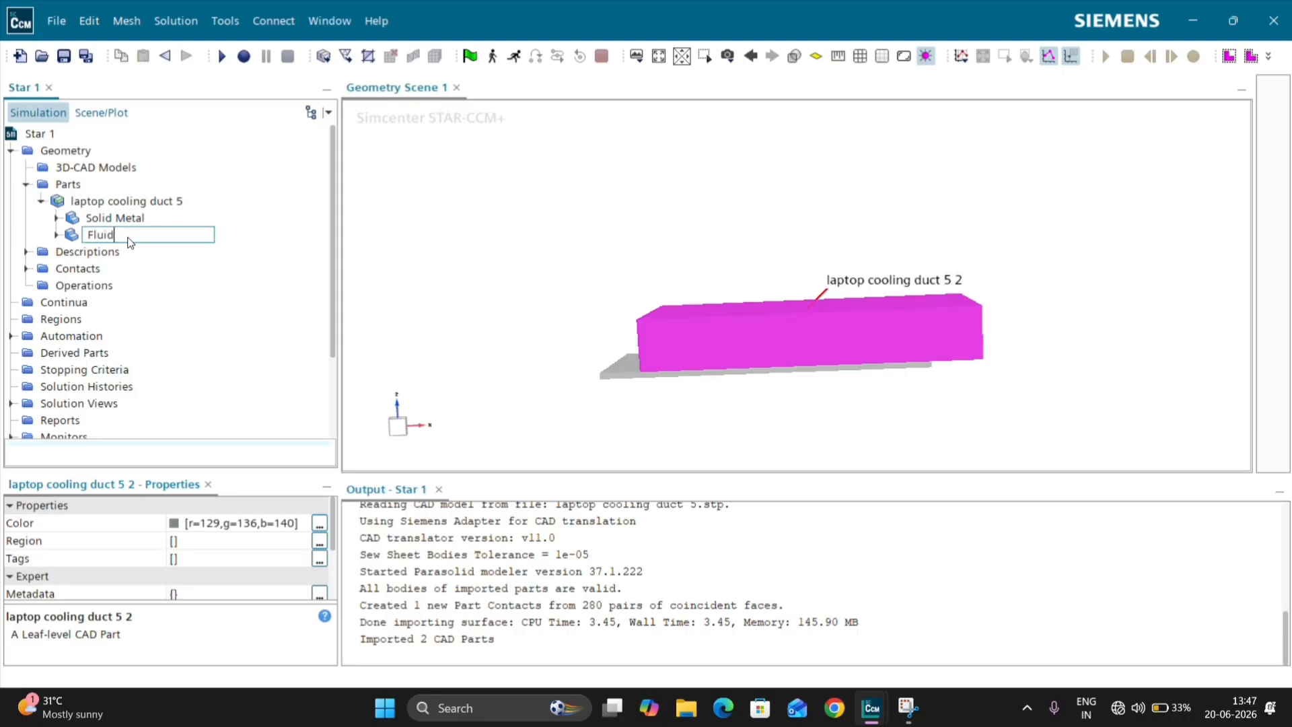
pyautogui.press('Return')
pyautogui.doubleClick(129, 241)
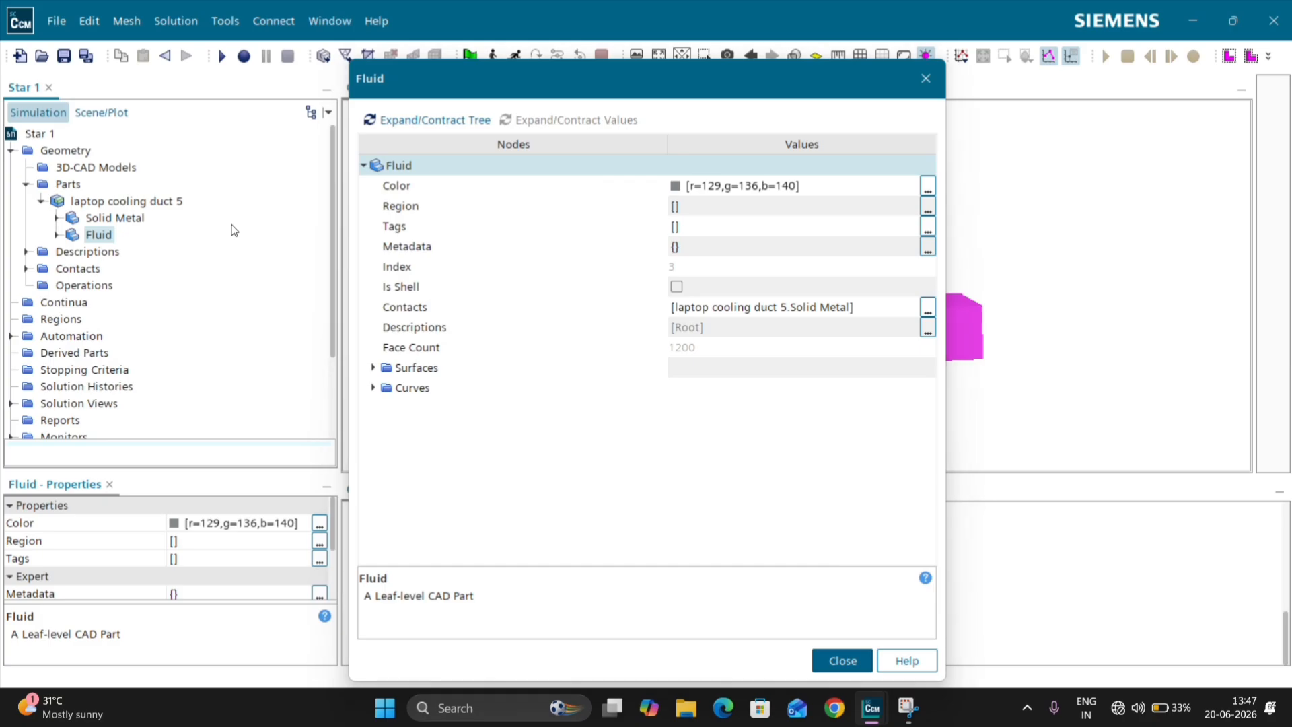
# Step: Close the Fluid properties and start a Boolean Subtract operation with laptop cooling duct 5 as the input part
pyautogui.click(833, 661)
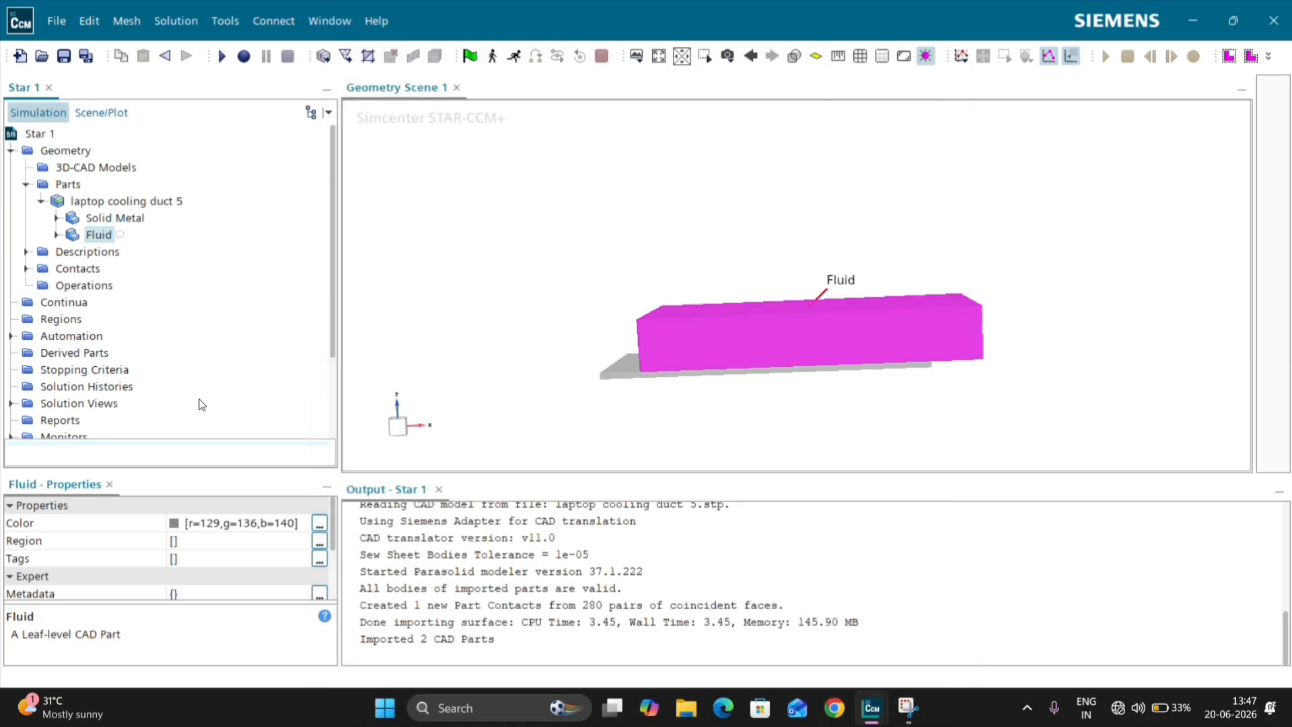
pyautogui.rightClick(60, 288)
pyautogui.moveTo(96, 299)
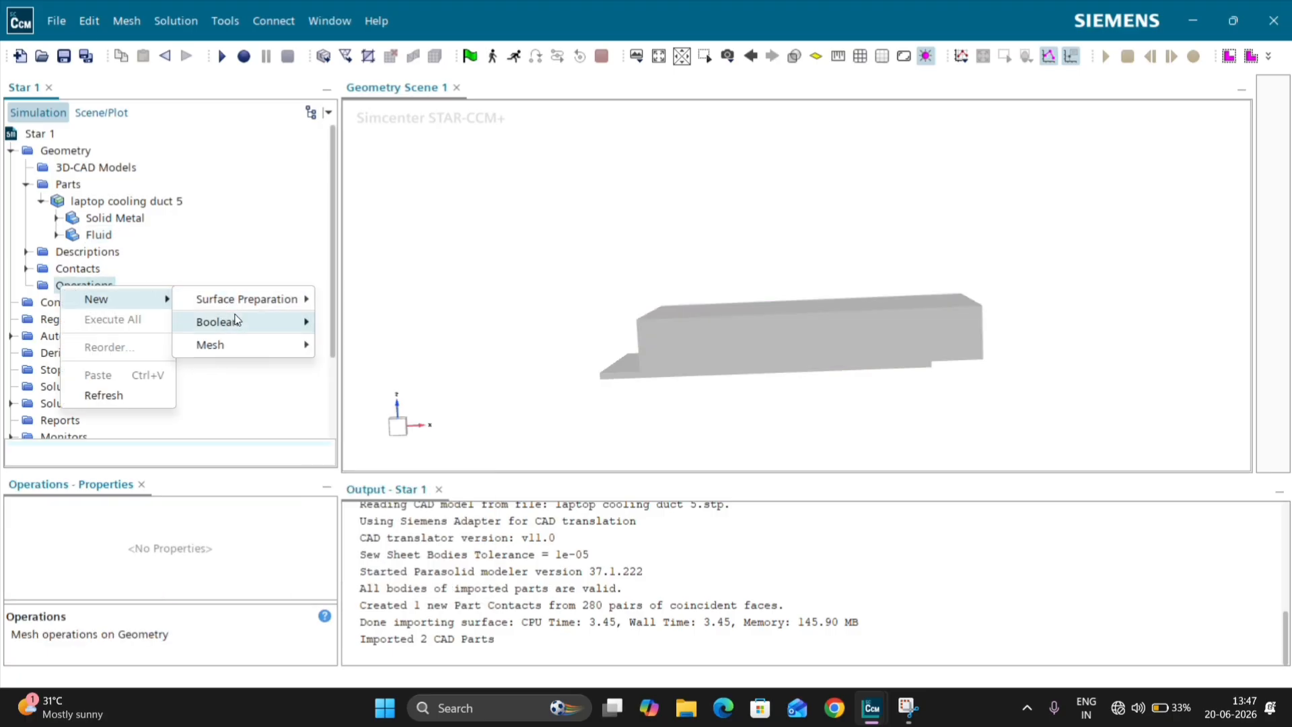
pyautogui.moveTo(241, 320)
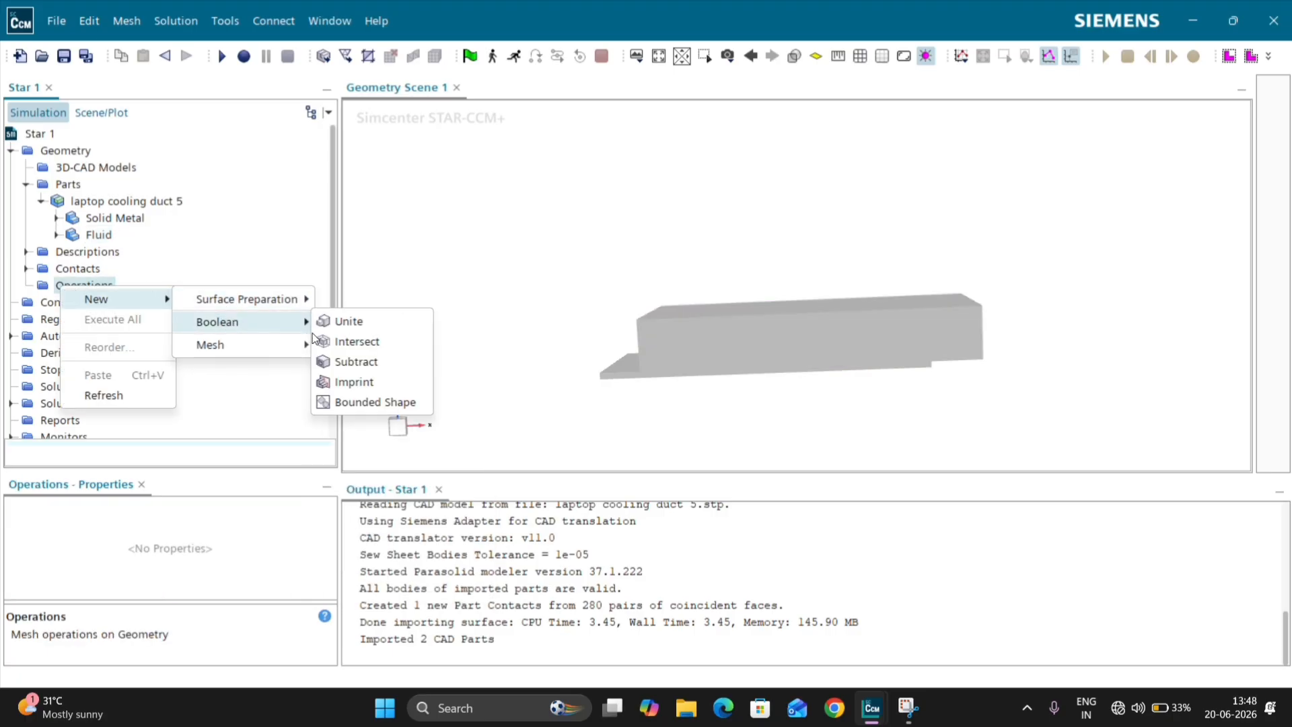
pyautogui.click(349, 364)
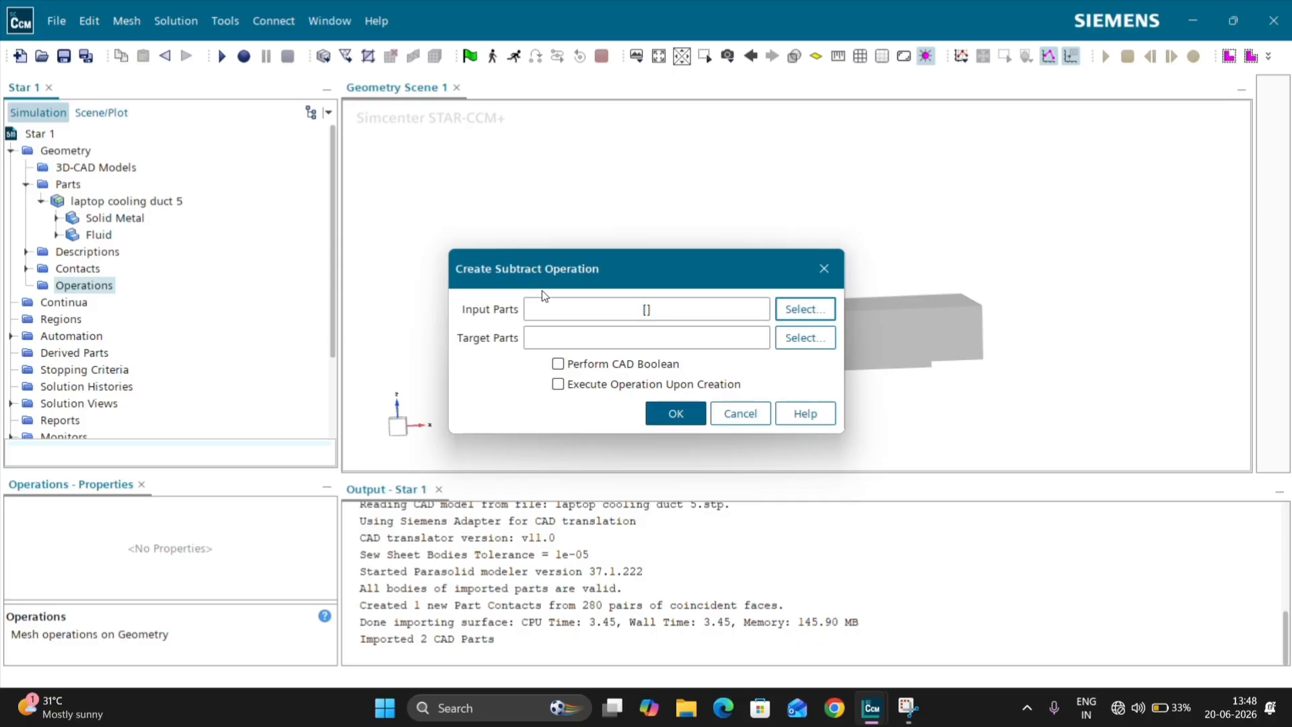
pyautogui.click(593, 300)
pyautogui.click(614, 349)
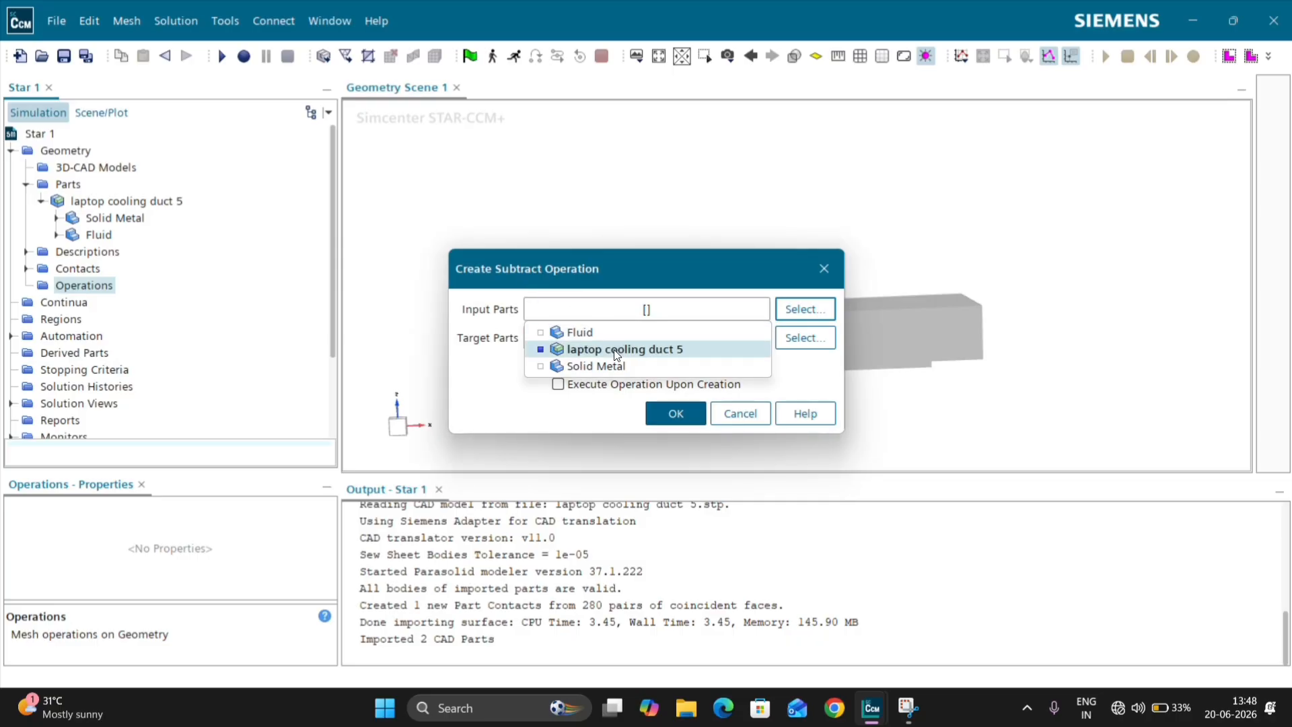
pyautogui.click(503, 412)
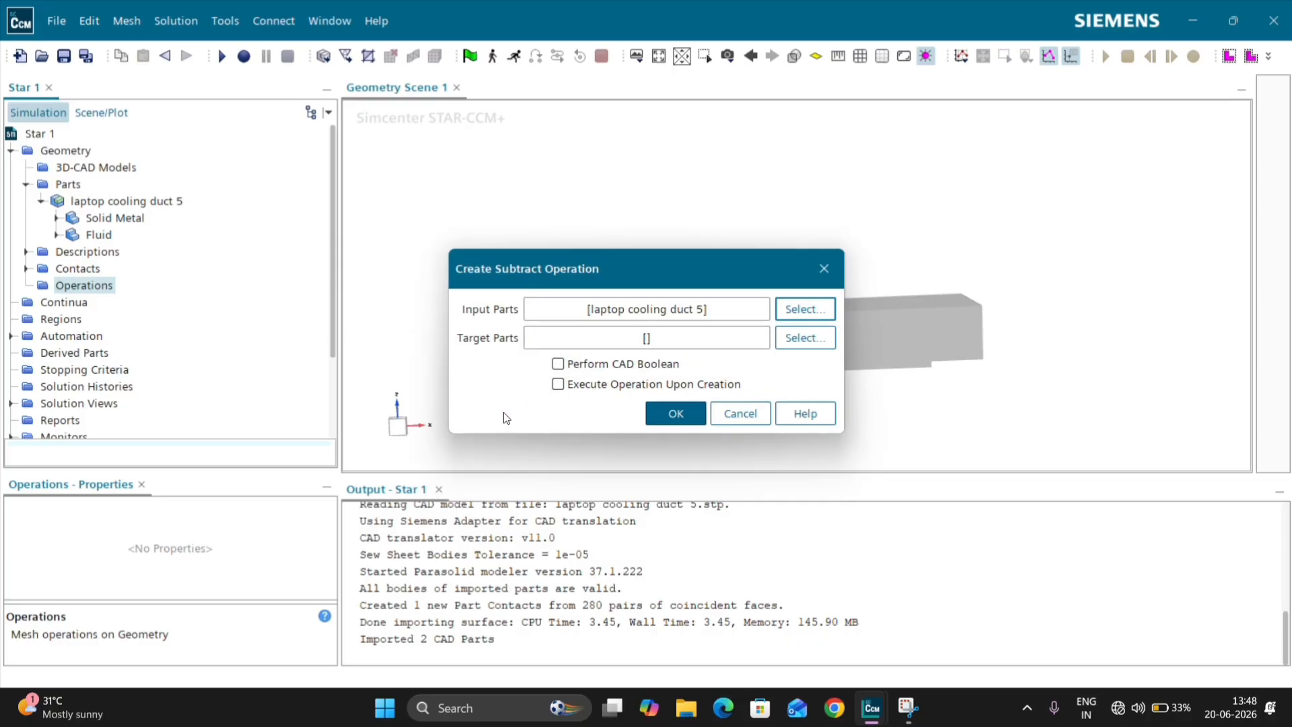
# Step: Set Fluid as the subtract's target part and create the operation with Execute Operation Upon Creation enabled
pyautogui.click(613, 336)
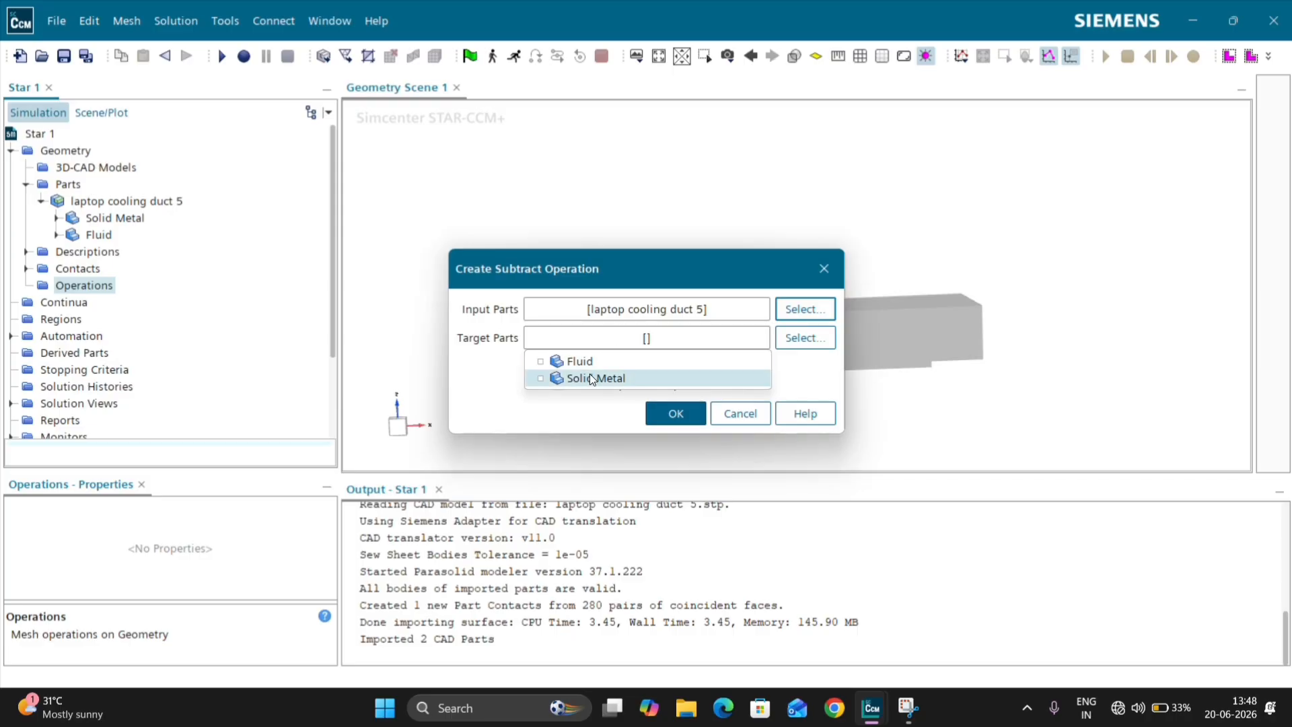
pyautogui.click(591, 361)
pyautogui.click(582, 398)
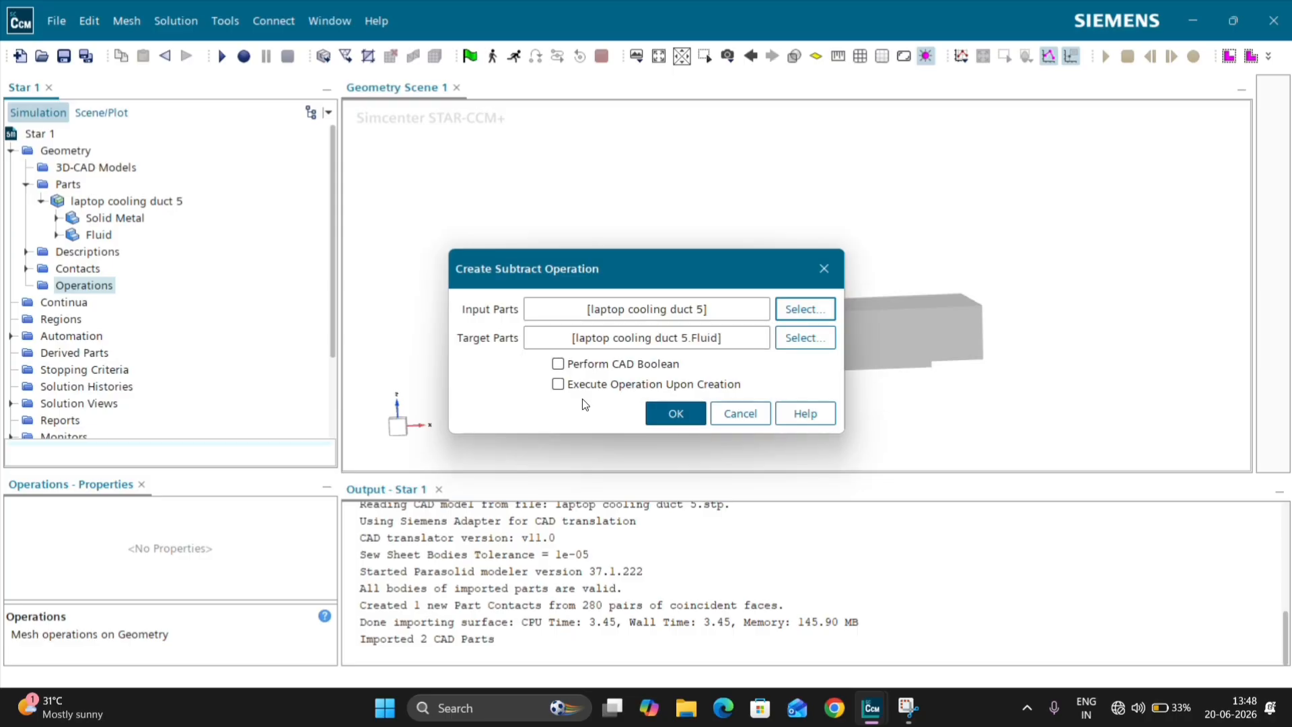
pyautogui.click(590, 385)
pyautogui.click(664, 413)
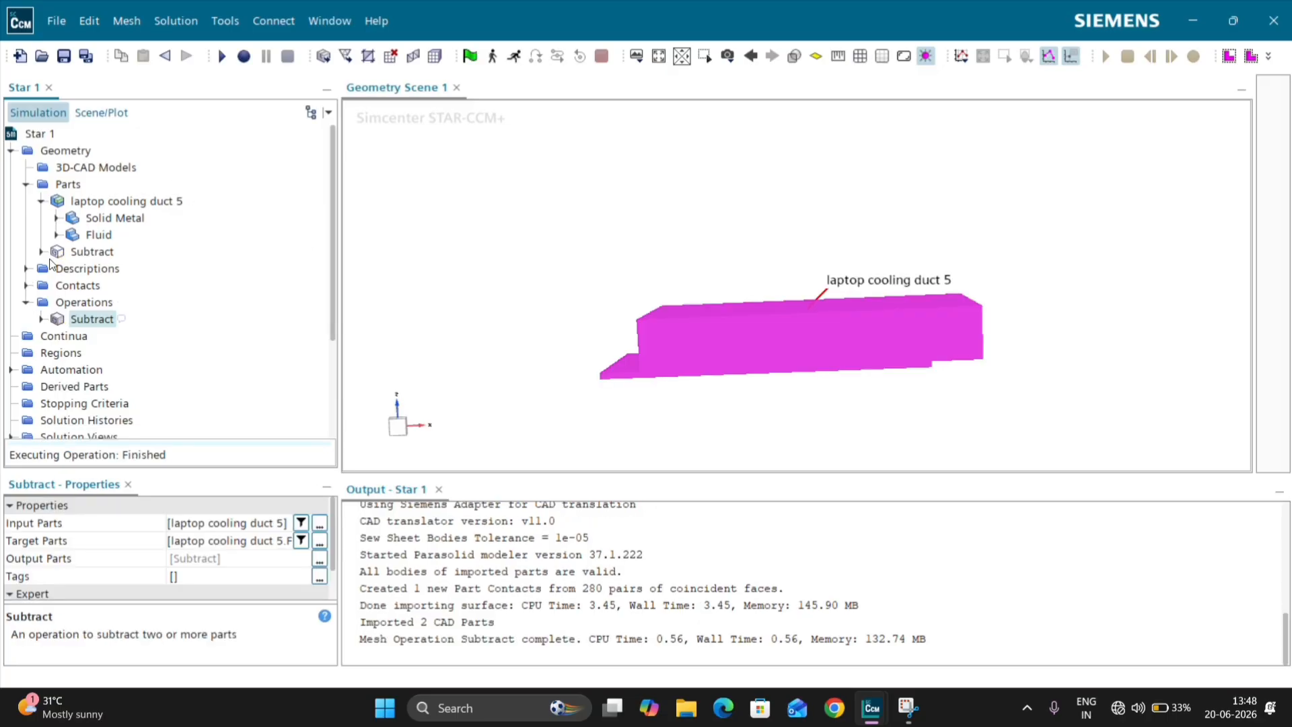
# Step: Highlight the Subtract part in the scene and examine its underside and the fin cutouts
pyautogui.click(90, 253)
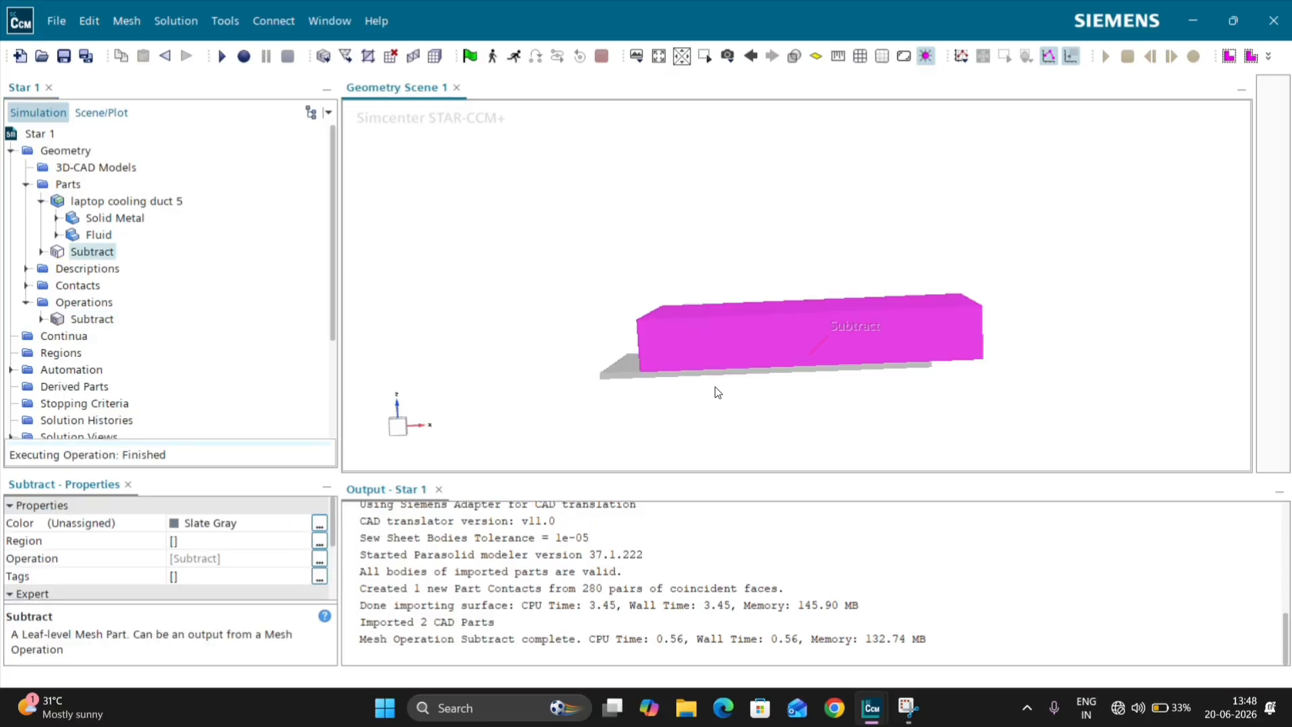
pyautogui.moveTo(718, 394); pyautogui.dragTo(760, 370)
pyautogui.scroll(3, 760, 370)
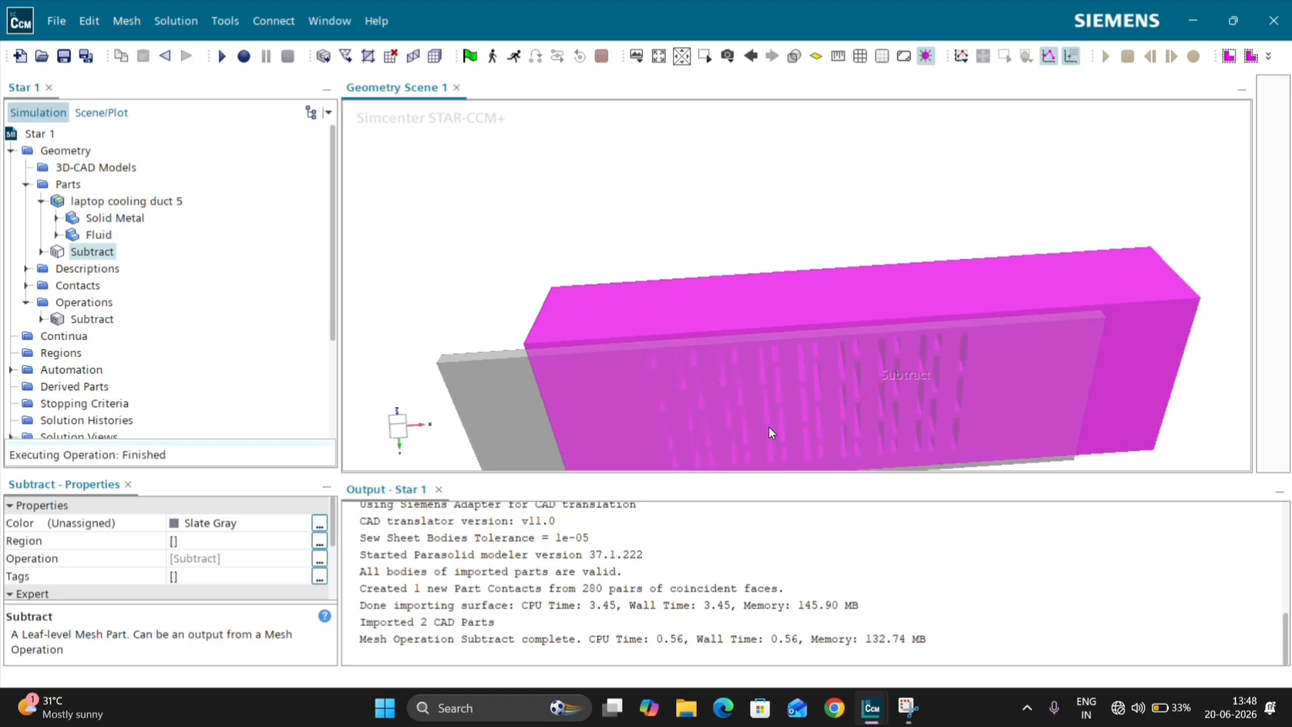
pyautogui.moveTo(773, 292); pyautogui.dragTo(788, 363)
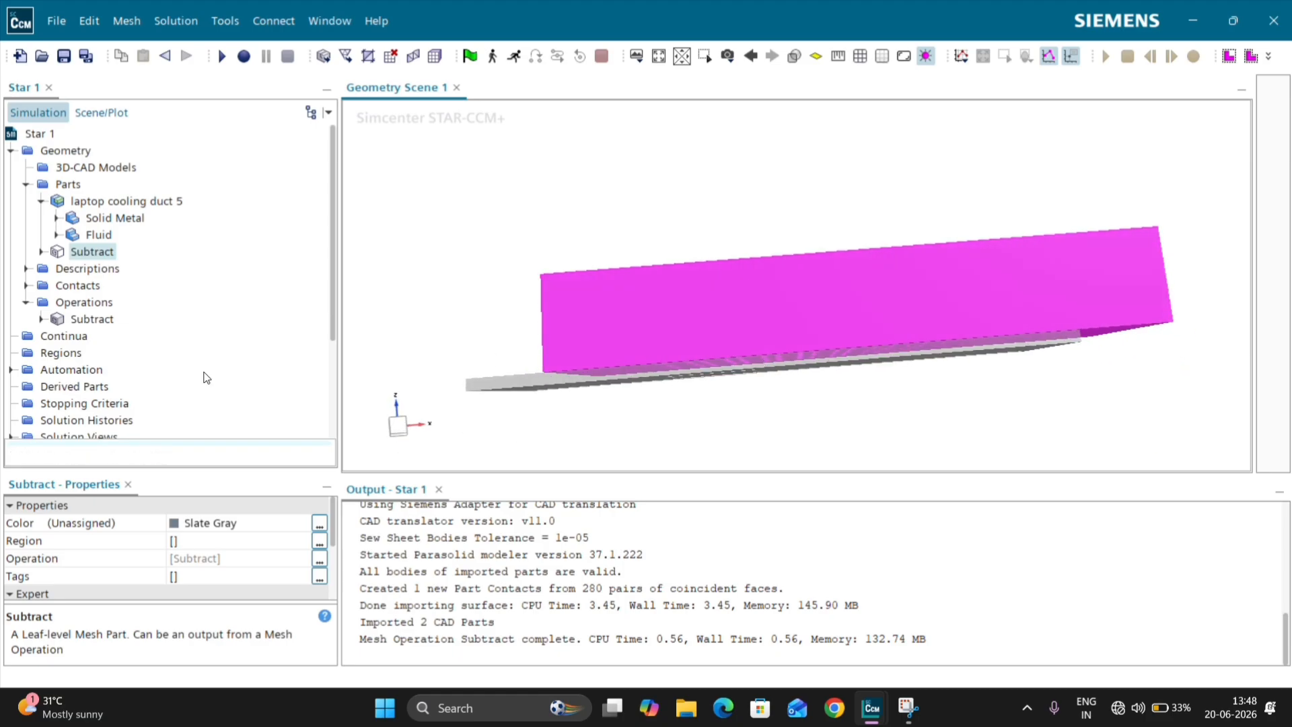
pyautogui.click(438, 267)
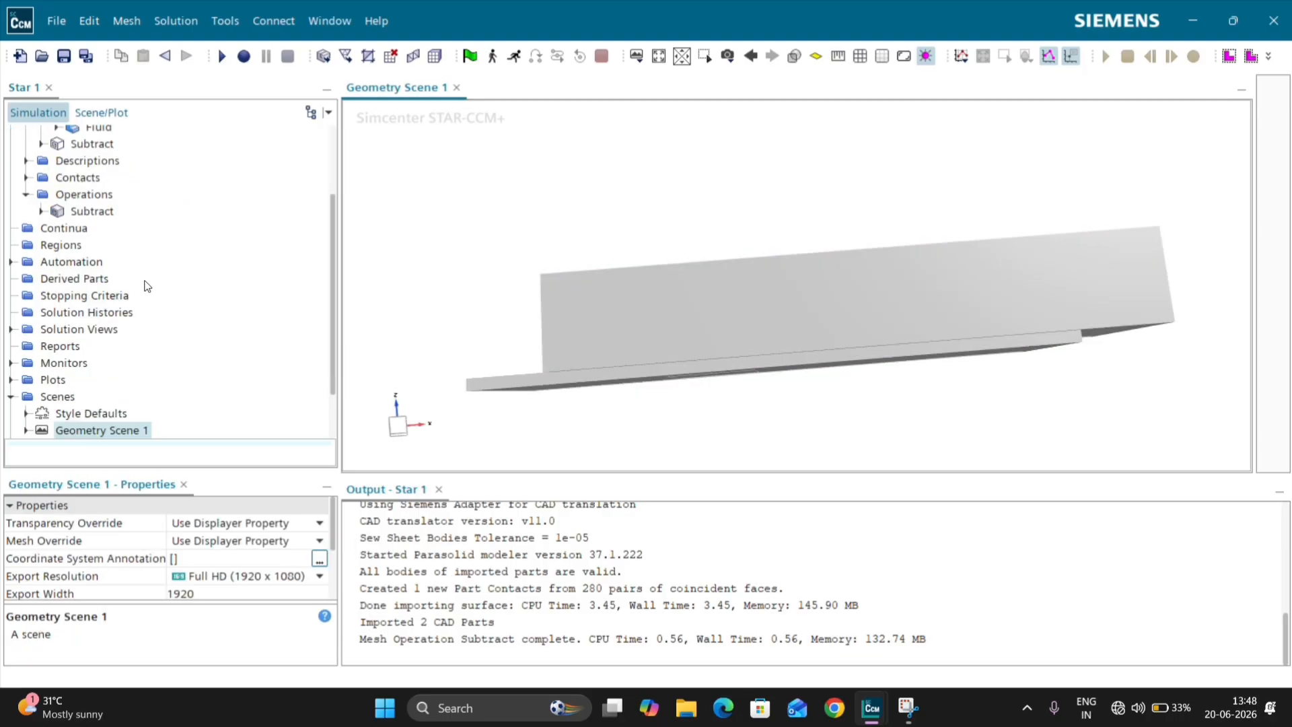
pyautogui.scroll(4, 155, 262)
pyautogui.click(97, 235)
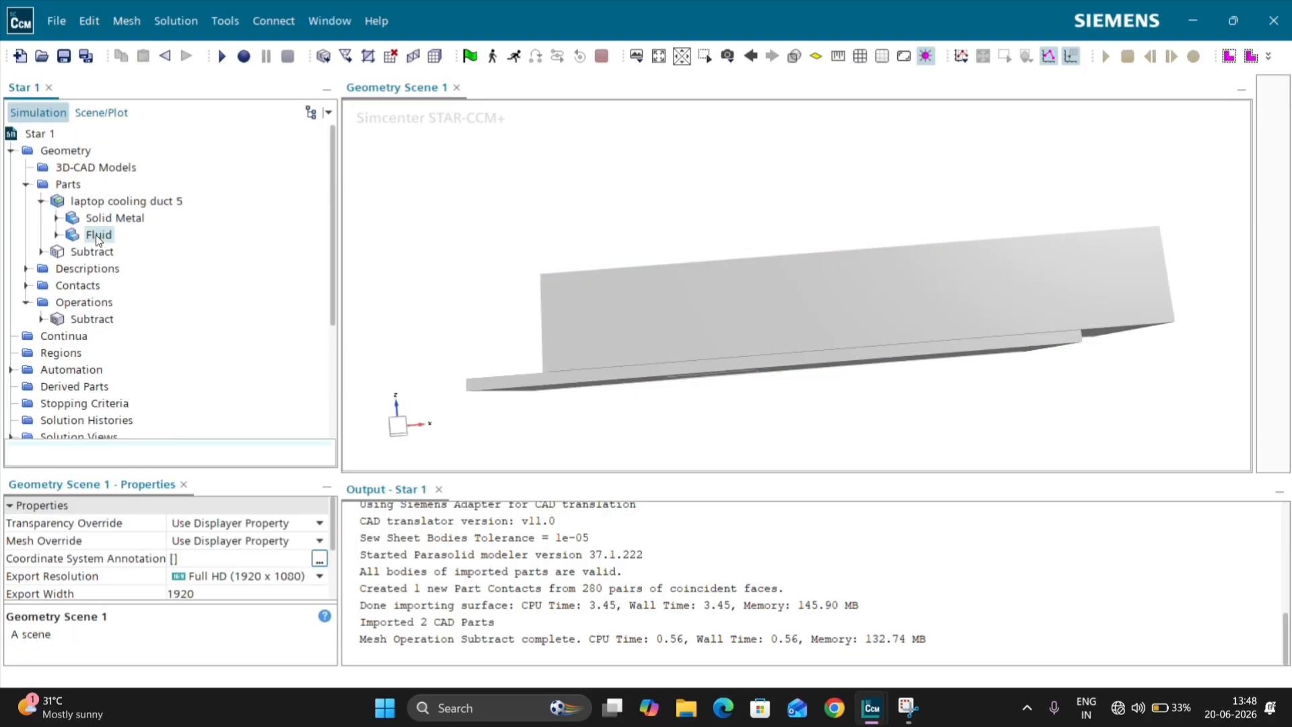
pyautogui.click(523, 210)
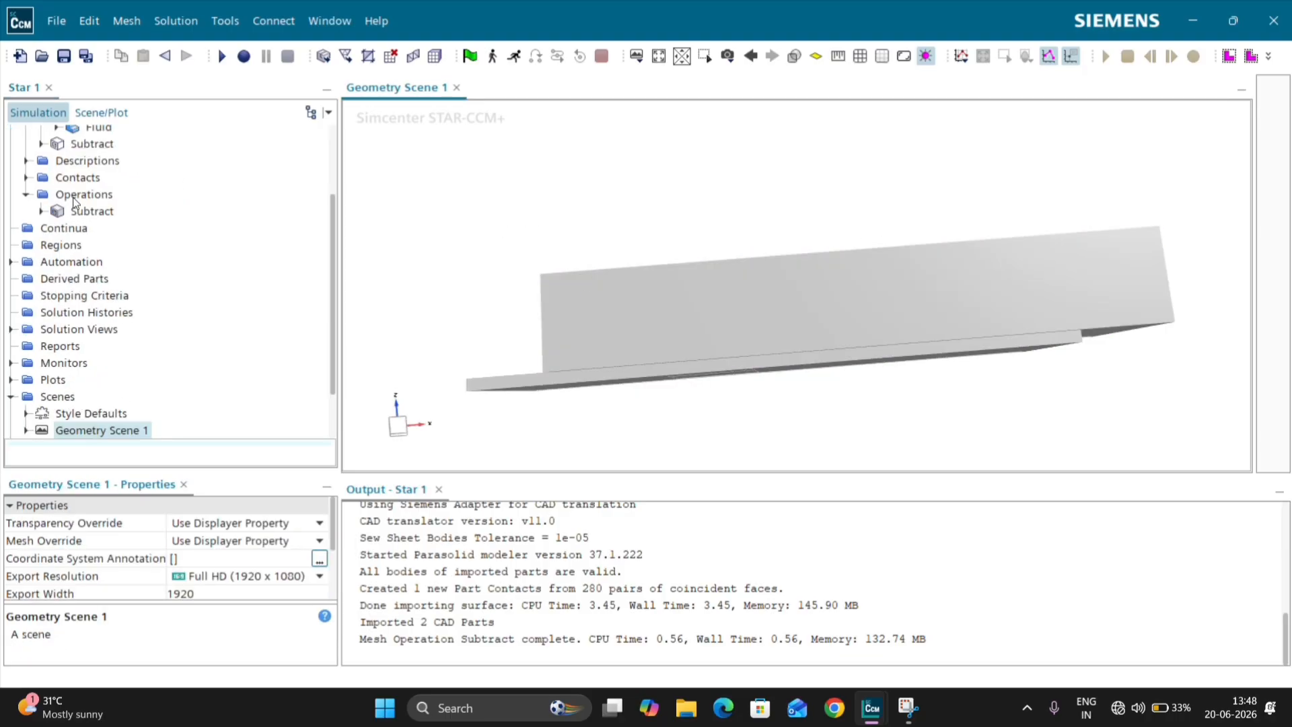
pyautogui.scroll(3, 76, 183)
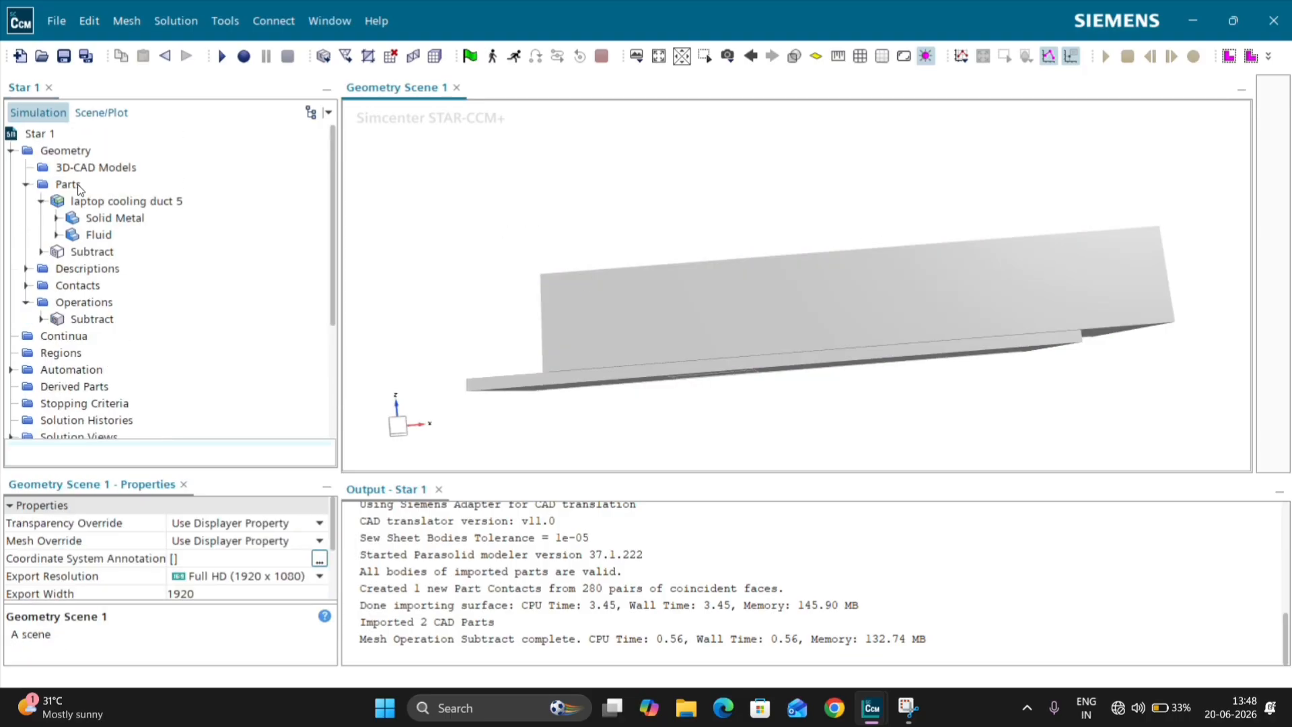
pyautogui.click(101, 233)
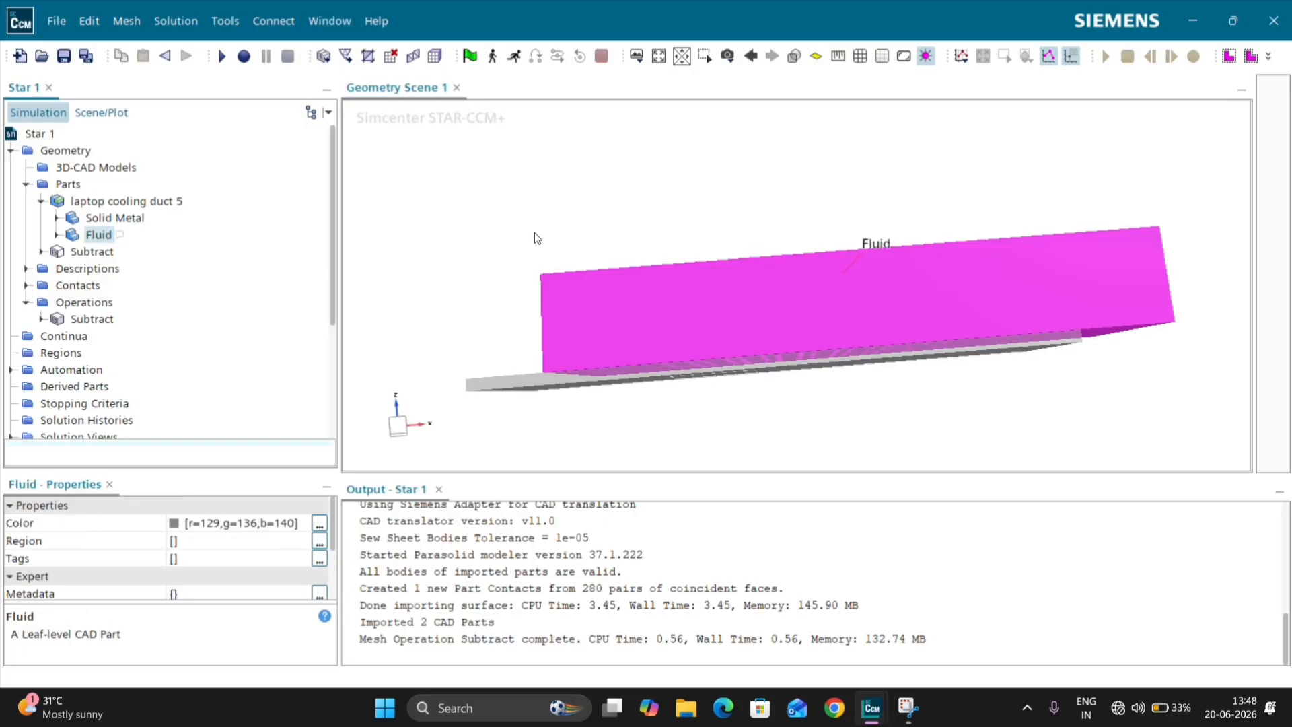
pyautogui.rightClick(592, 281)
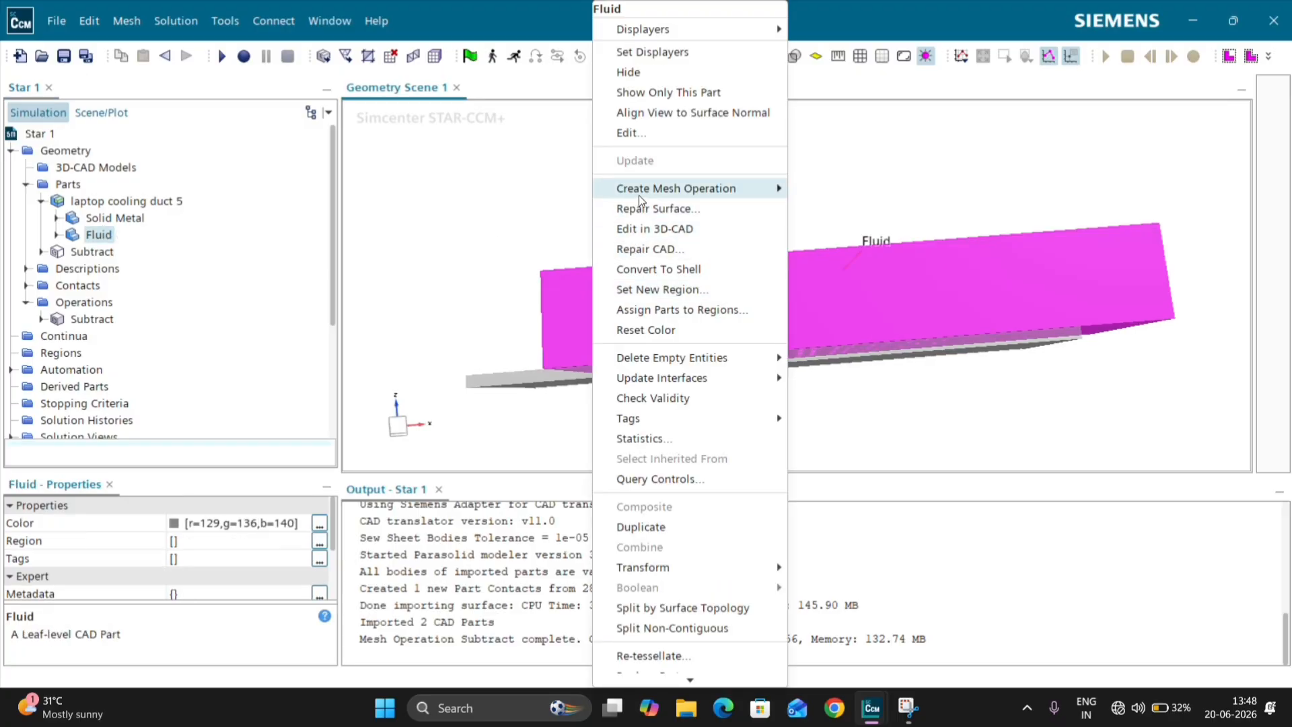
pyautogui.click(482, 244)
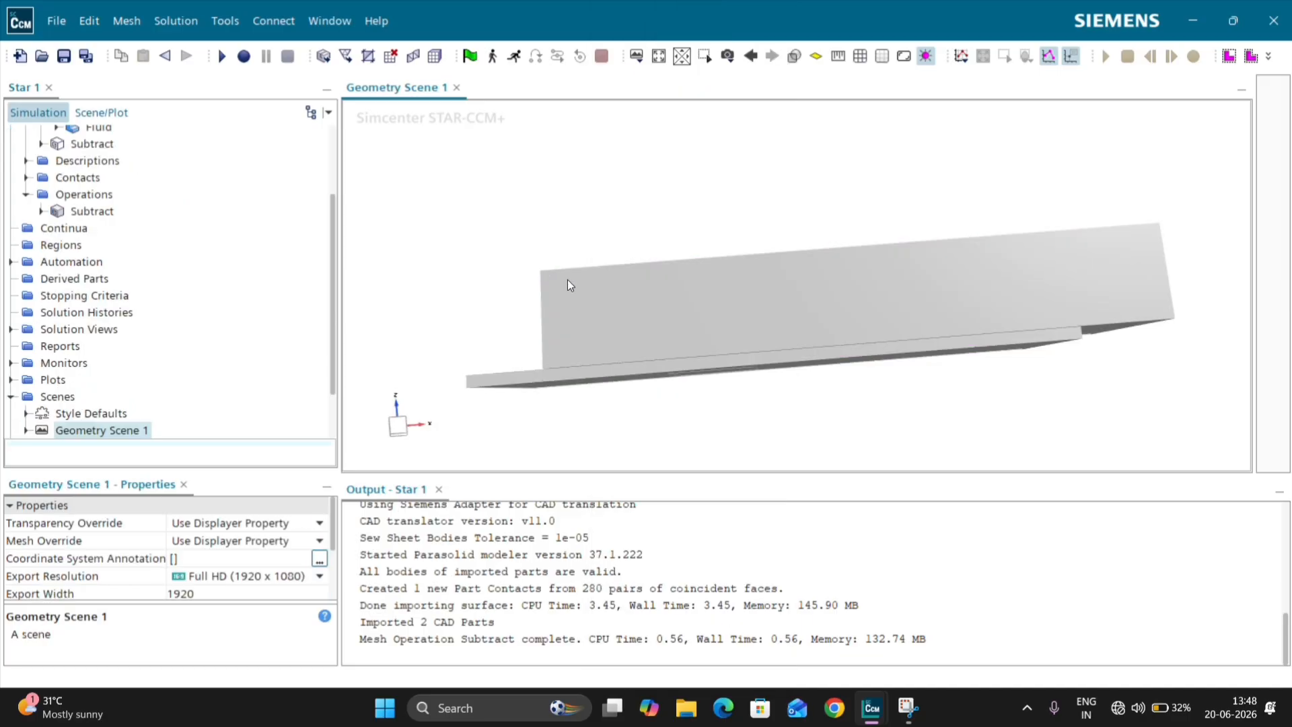
# Step: Split the Fluid part's ColoredFace1 by patch, creating a surface named Inlet from end face patch 1454
pyautogui.rightClick(603, 303)
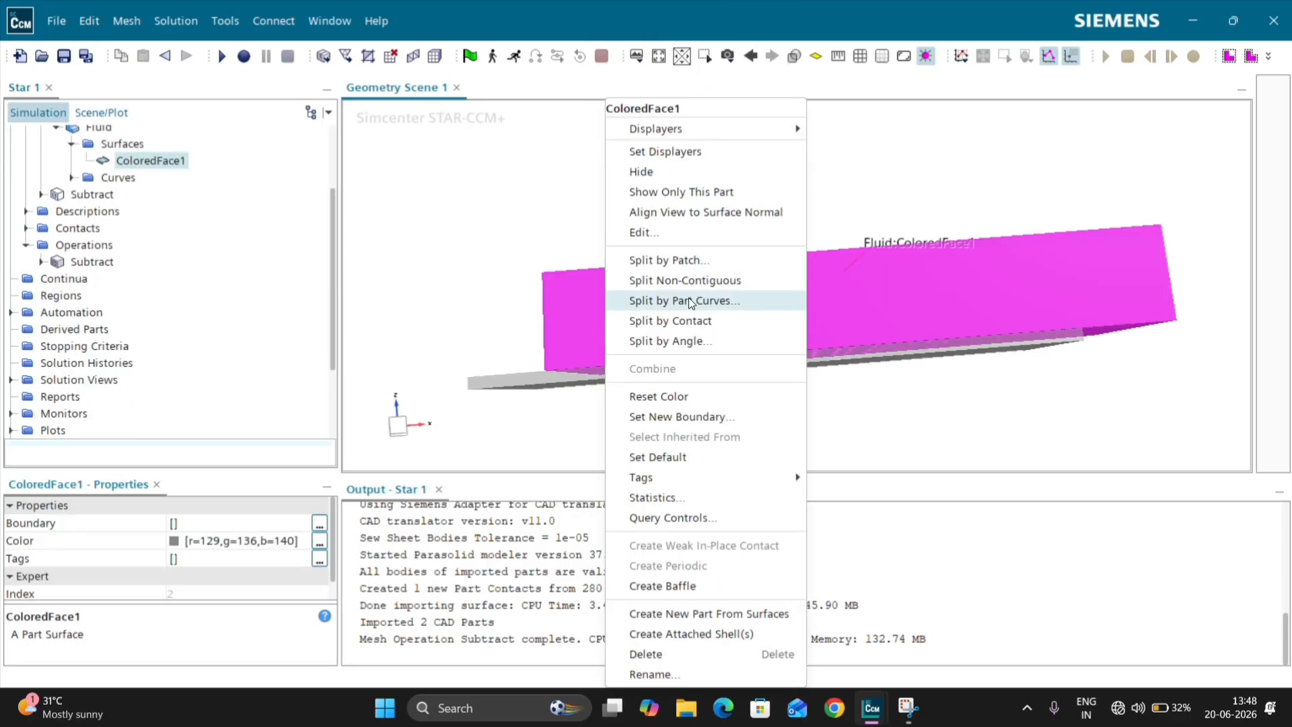
pyautogui.click(683, 263)
pyautogui.moveTo(550, 316); pyautogui.dragTo(542, 346)
pyautogui.click(512, 331)
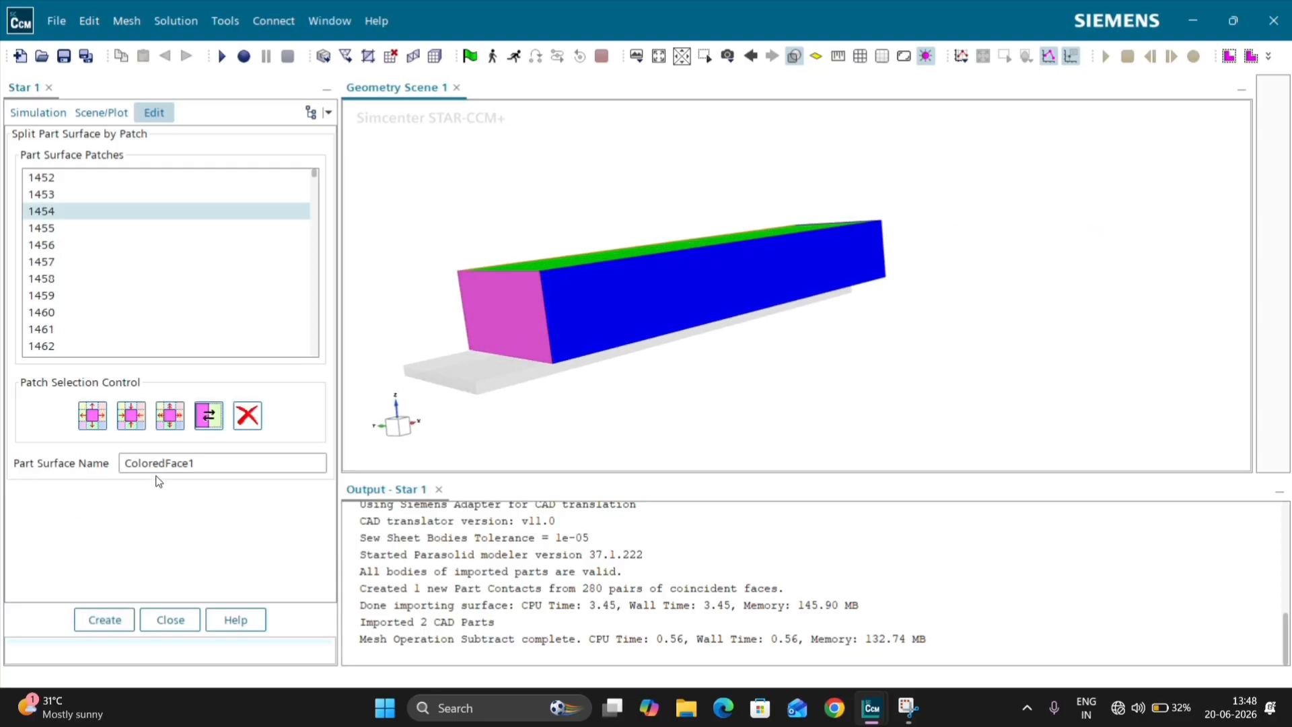
pyautogui.moveTo(200, 463); pyautogui.dragTo(122, 457)
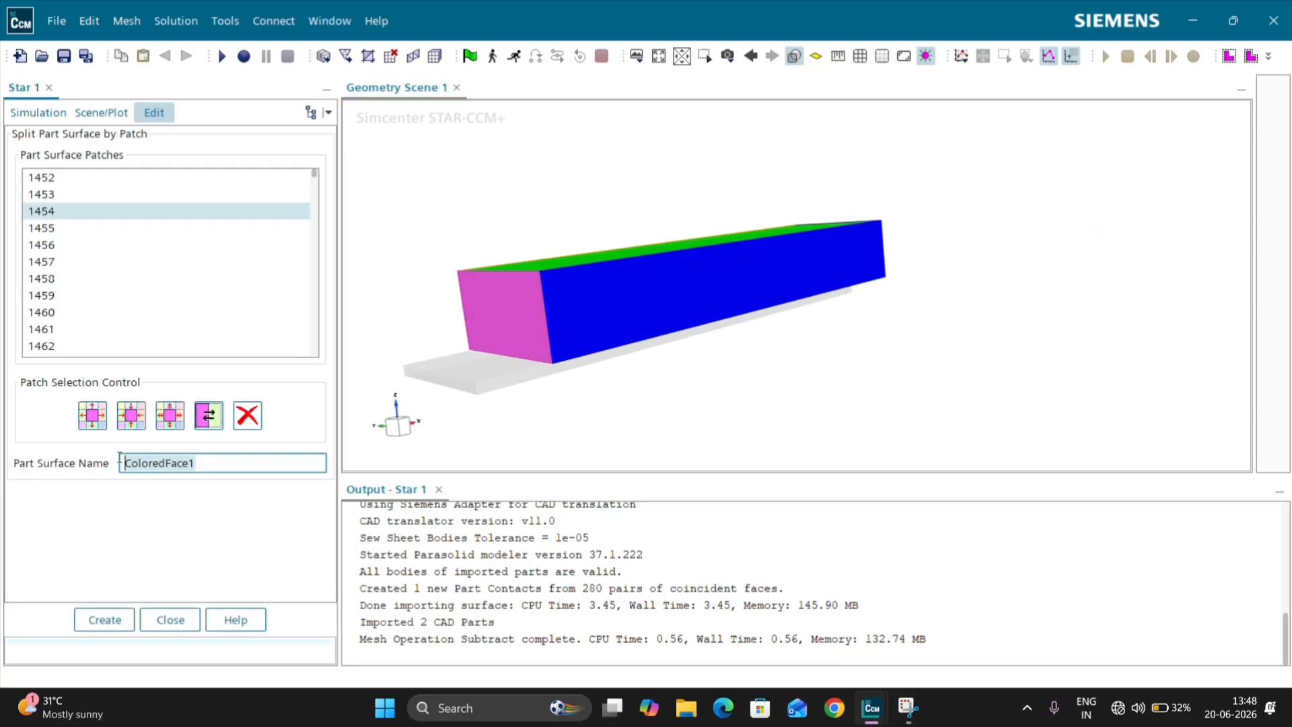
pyautogui.write('Inlet')
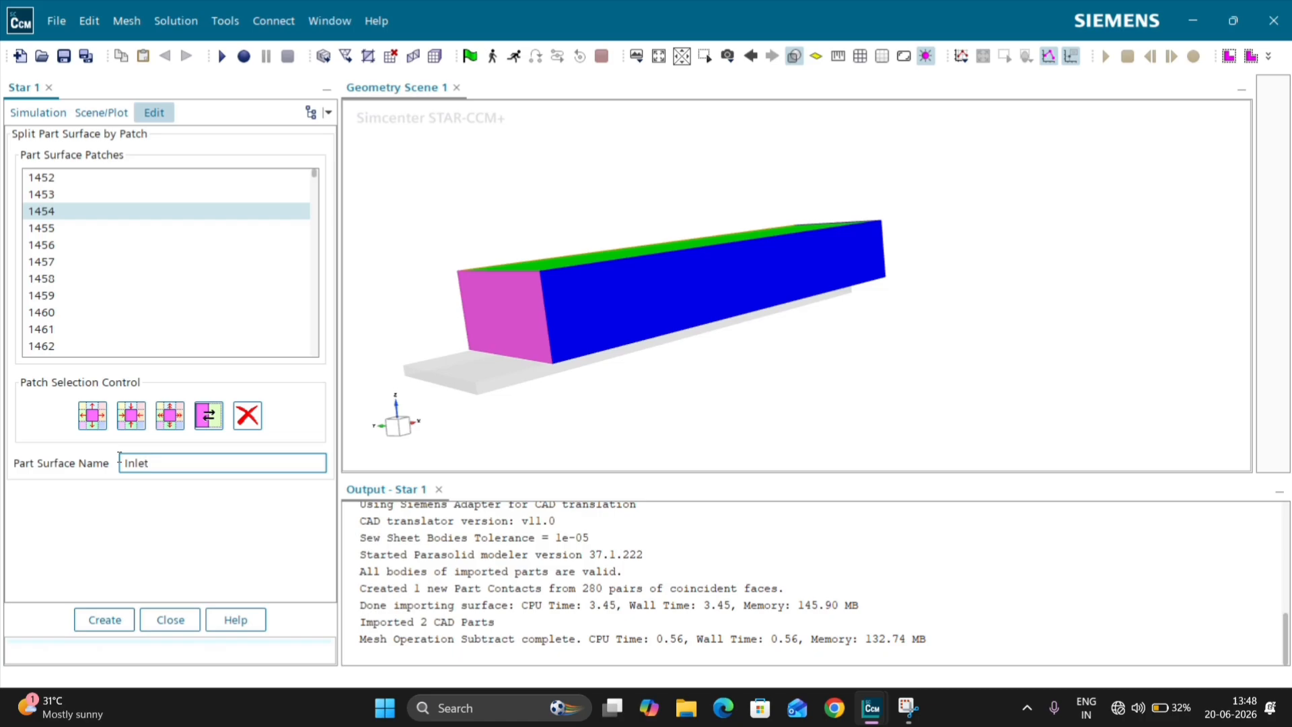
pyautogui.click(121, 627)
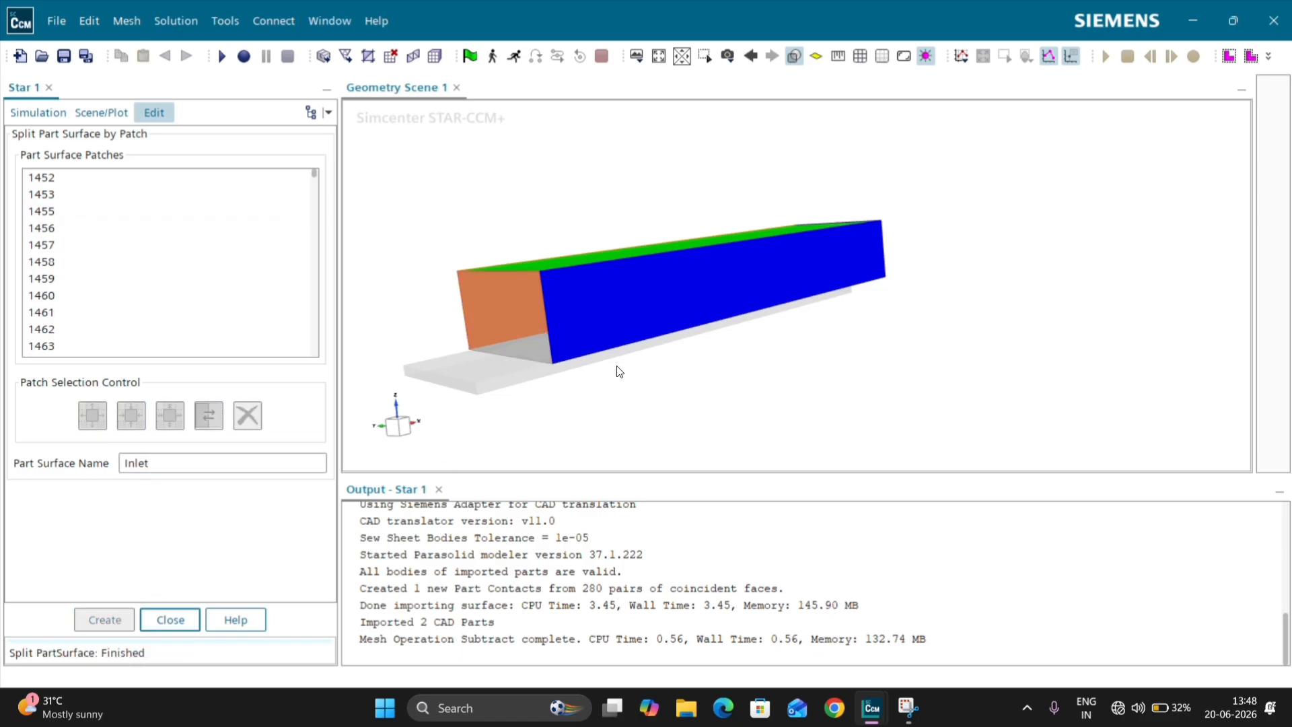
# Step: Split off the Fluid box's opposite end face, patch 1456, as a surface named Outlet
pyautogui.moveTo(614, 369); pyautogui.dragTo(972, 337)
pyautogui.click(1097, 418)
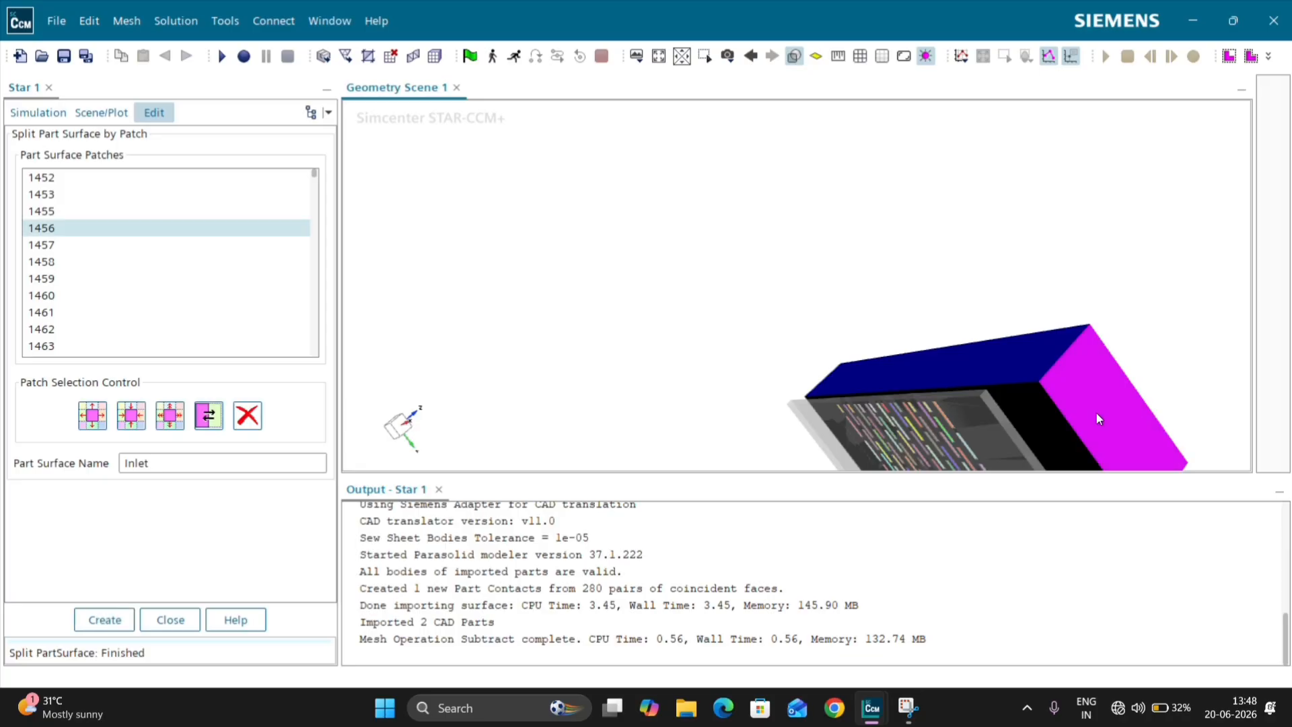
pyautogui.click(188, 462)
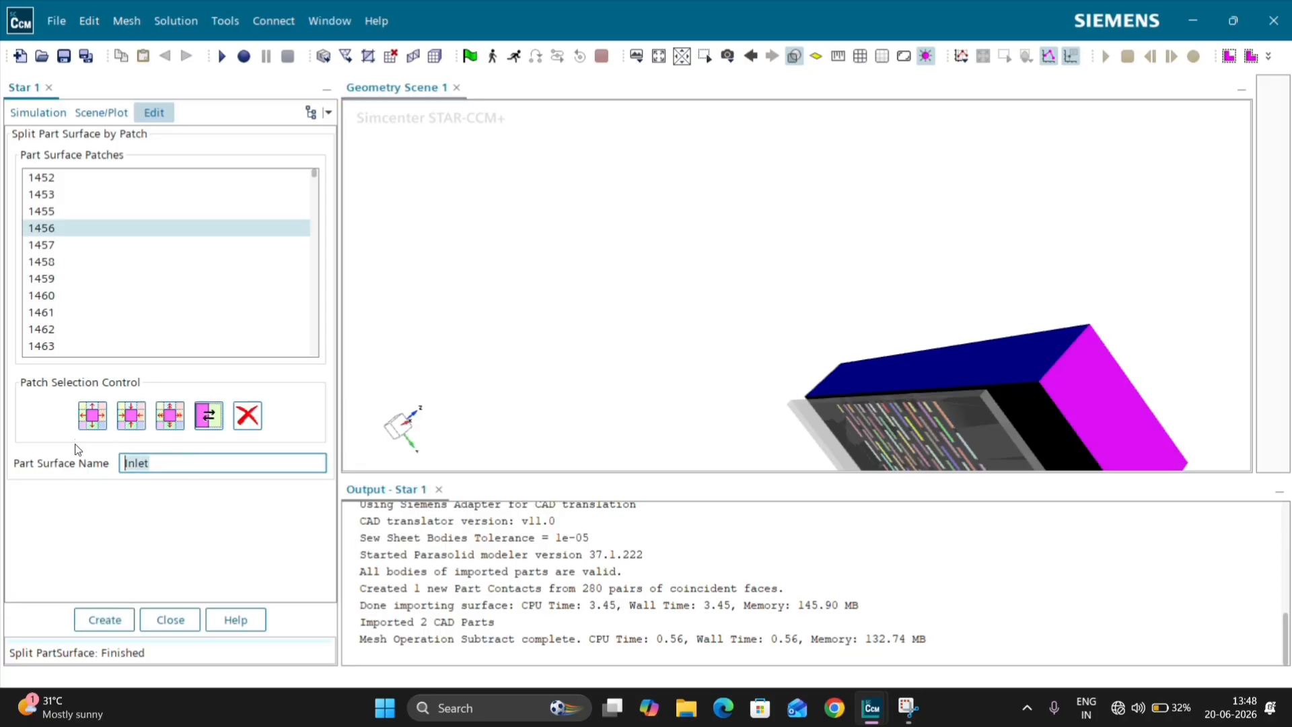
pyautogui.write('J')
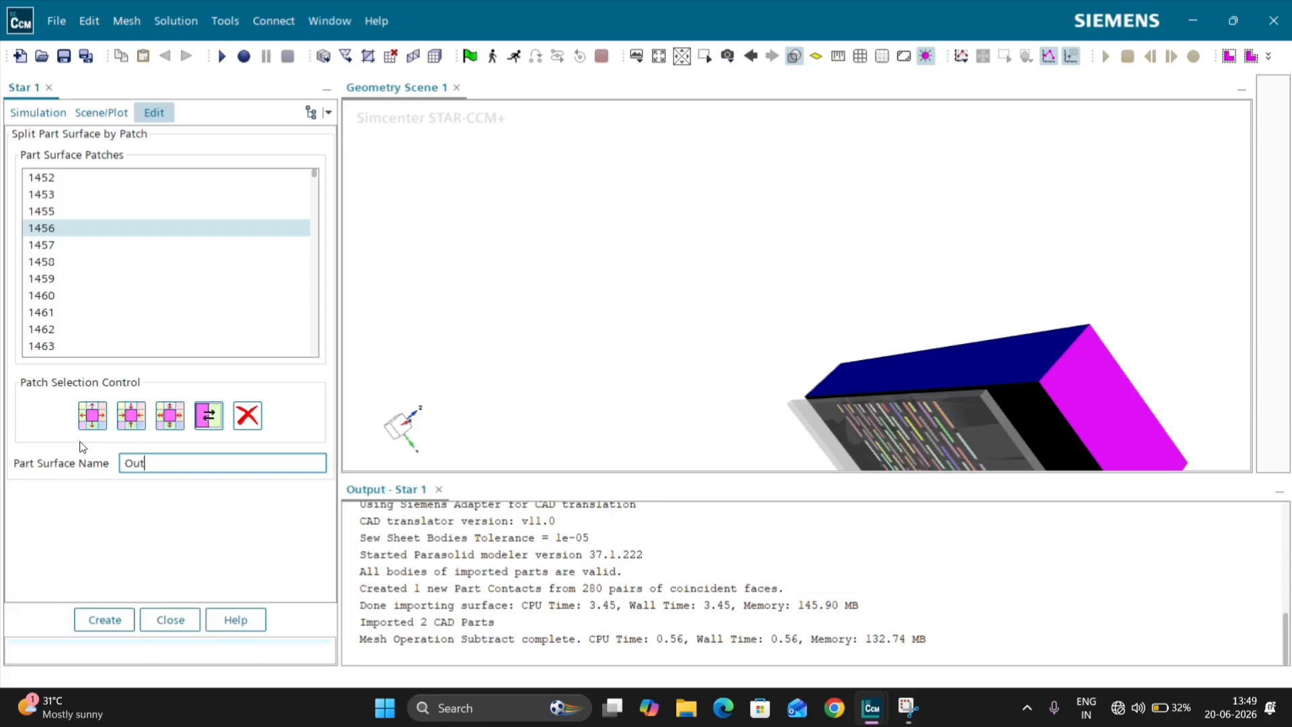
pyautogui.write('Outlet')
pyautogui.click(103, 615)
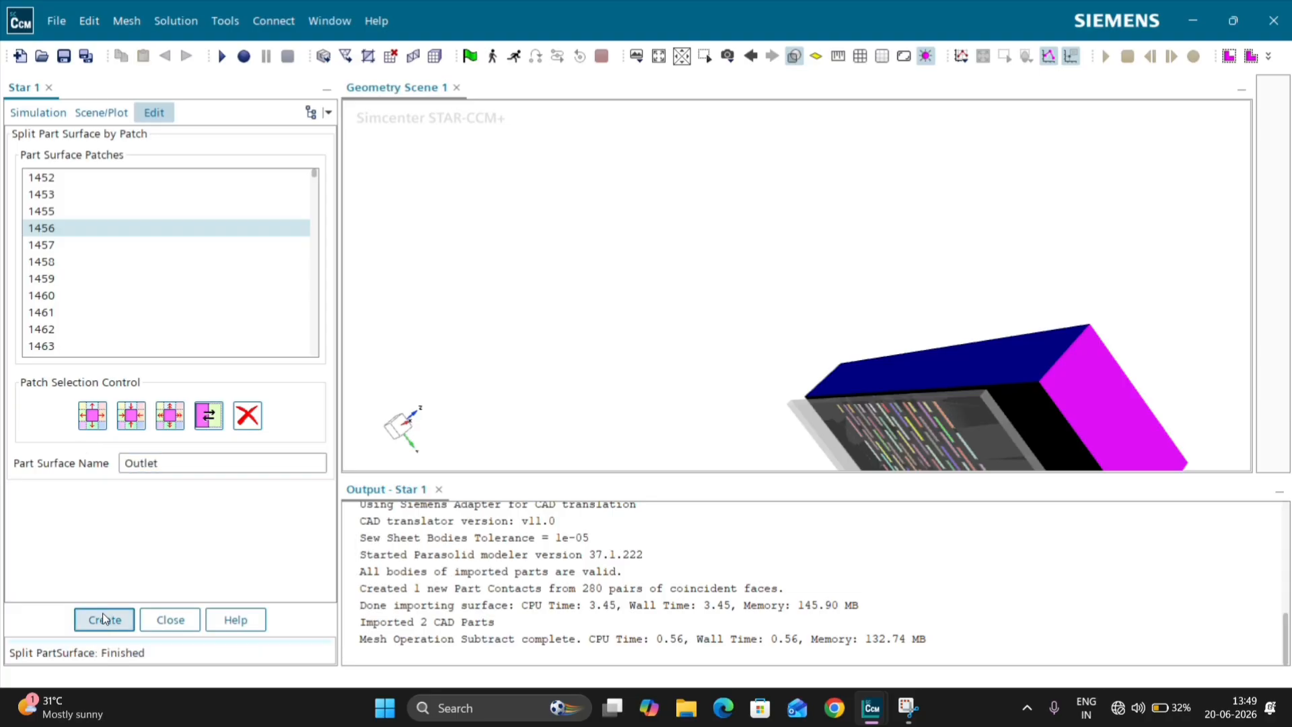
# Step: Examine the split Fluid box from several sides and finish splitting its surface by patch
pyautogui.click(395, 424)
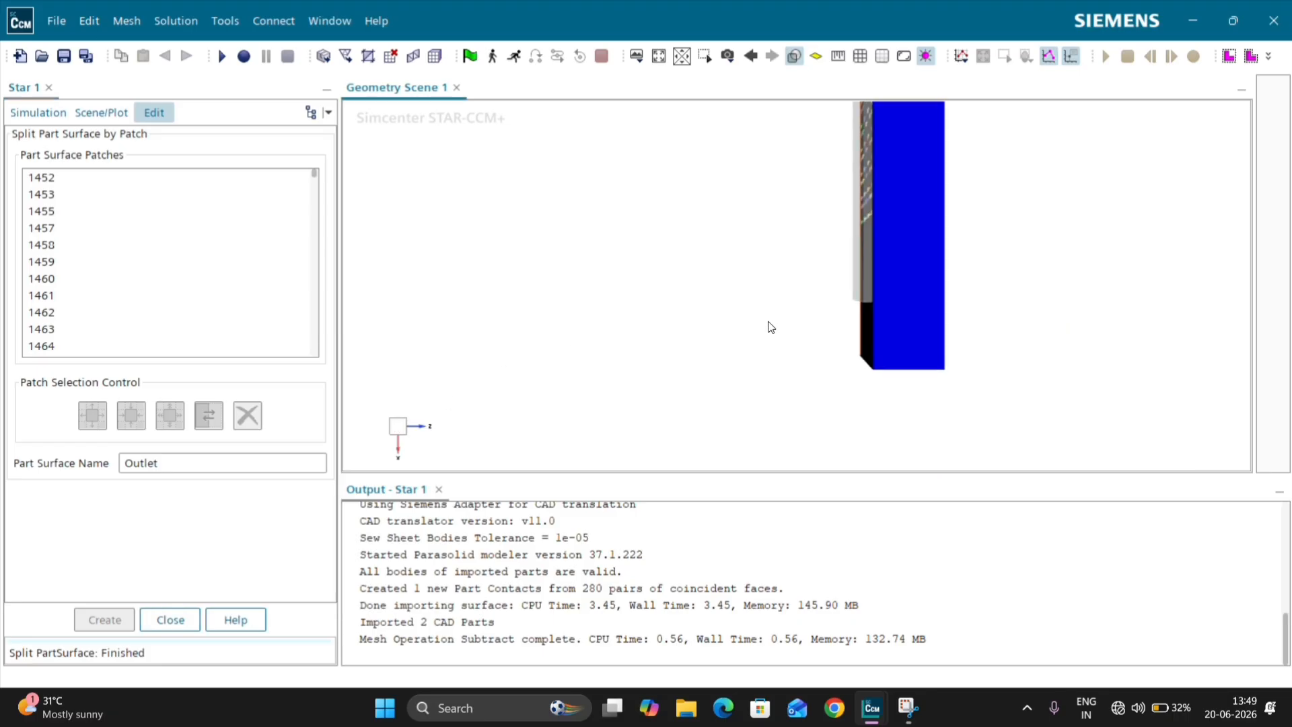
pyautogui.moveTo(769, 326); pyautogui.dragTo(514, 144)
pyautogui.click(400, 430)
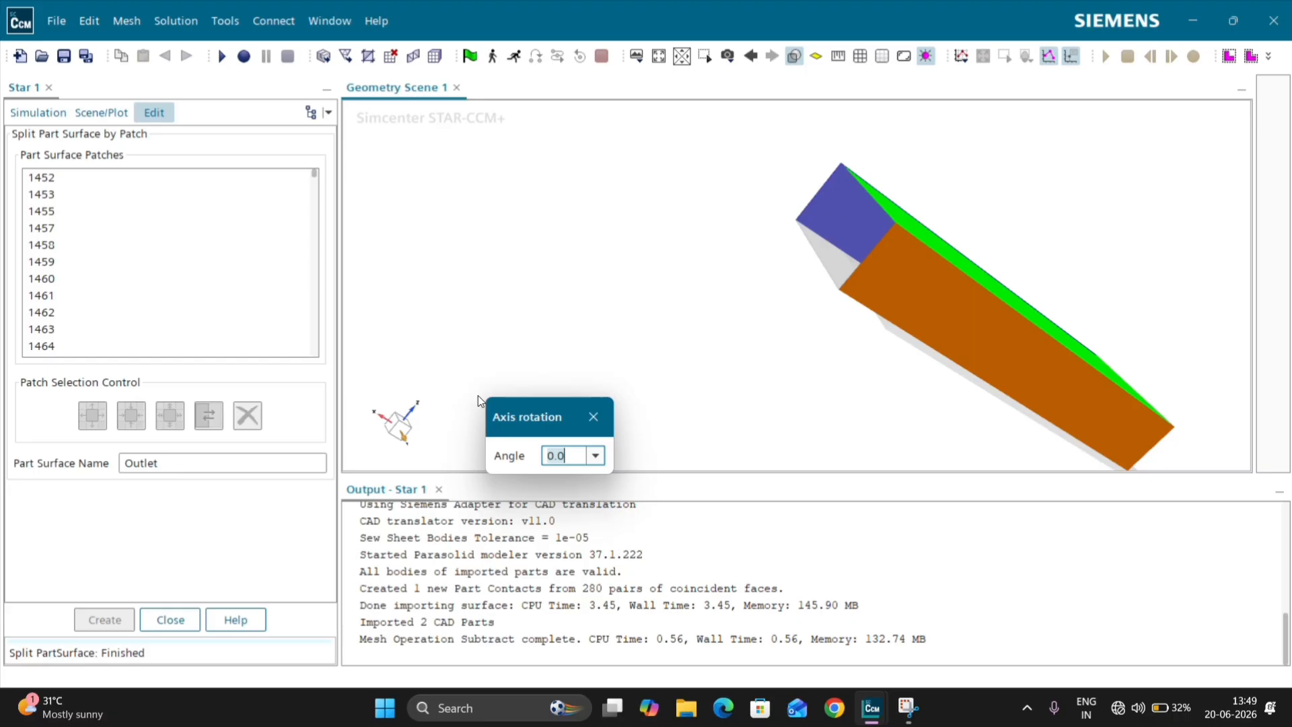
pyautogui.click(592, 417)
pyautogui.moveTo(644, 378); pyautogui.dragTo(487, 359)
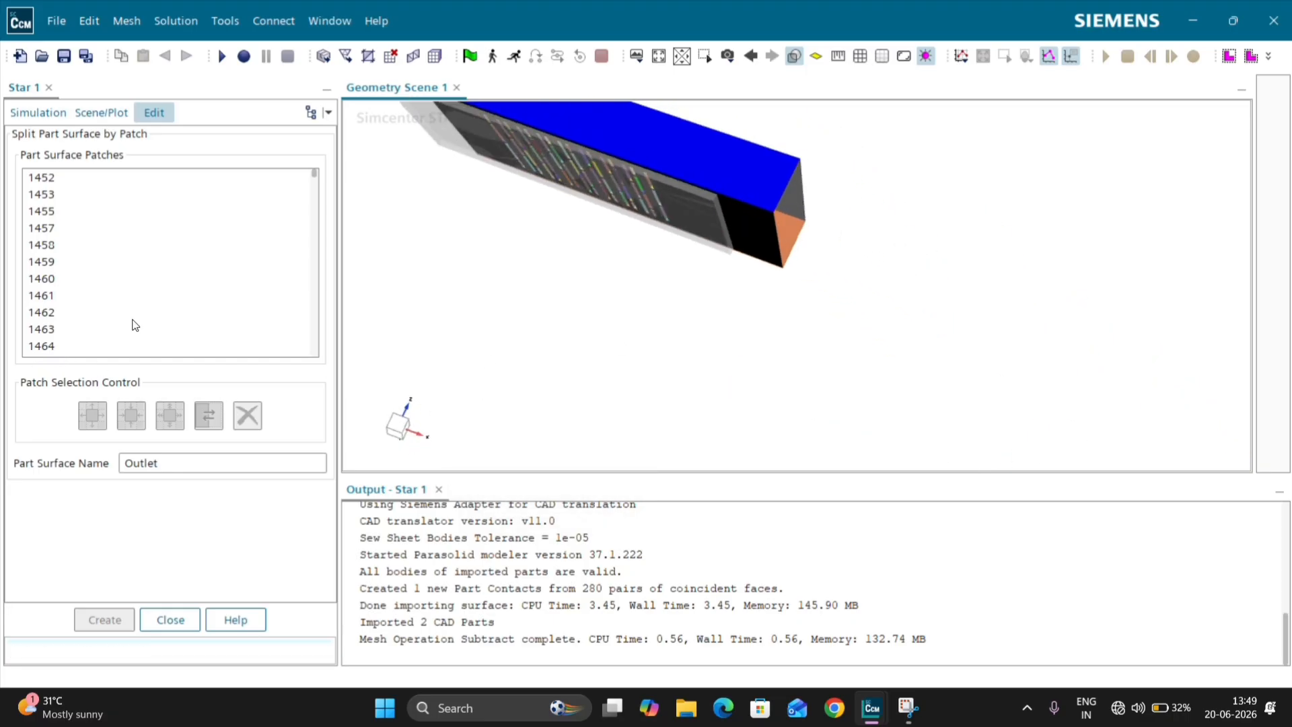
pyautogui.click(397, 428)
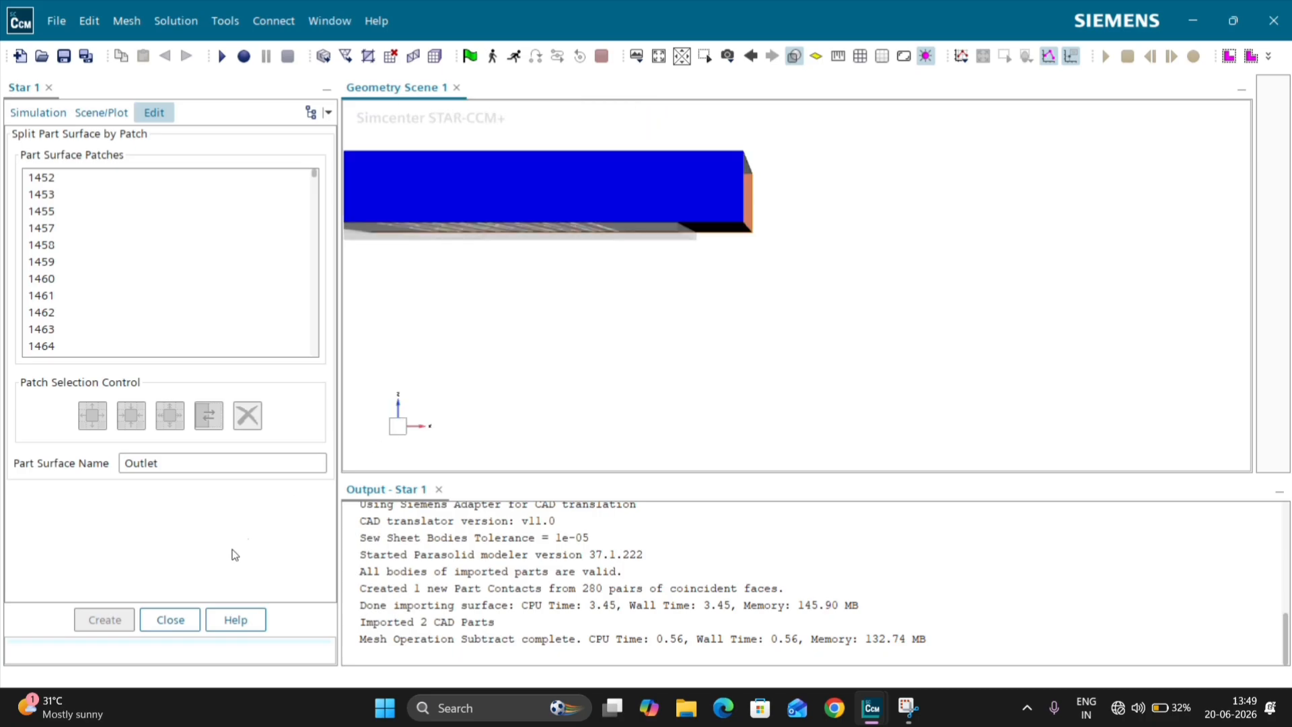
pyautogui.click(171, 618)
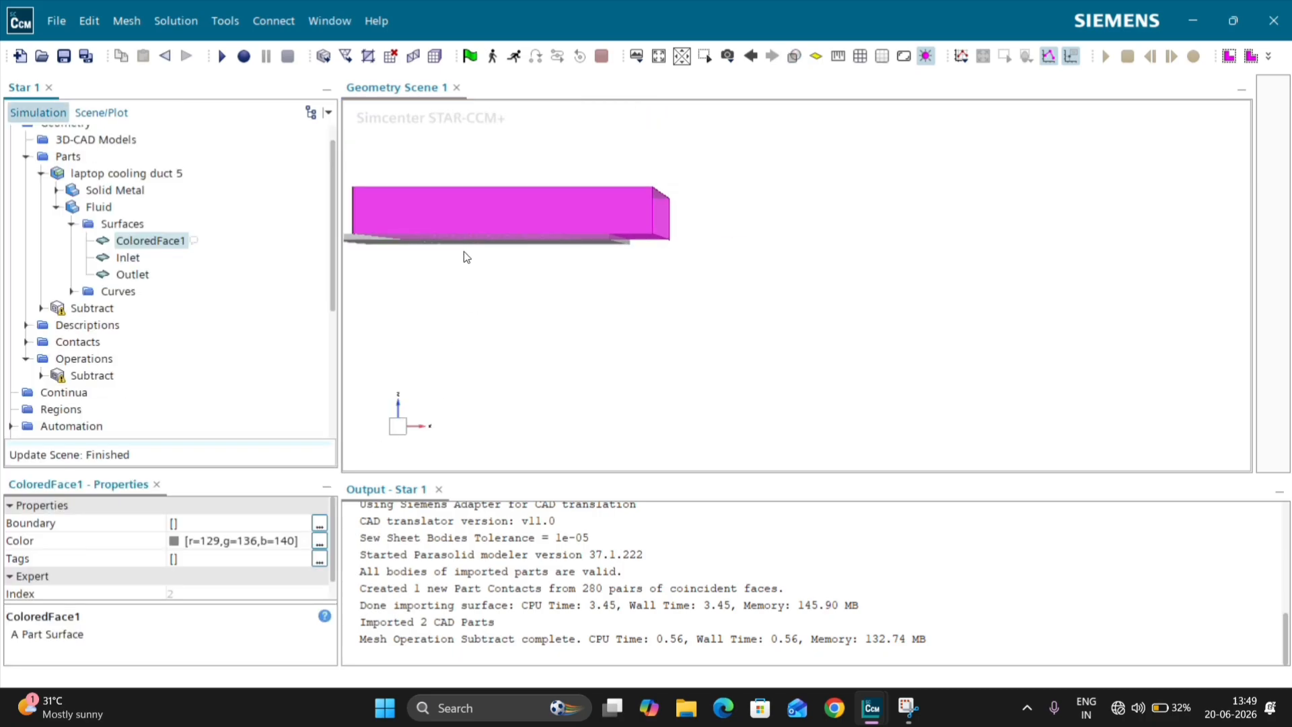
# Step: Select the ColoredFace1 surface of the Solid Metal part and open it for splitting by patch
pyautogui.moveTo(466, 250); pyautogui.dragTo(758, 313, button='right')
pyautogui.scroll(5, 599, 264)
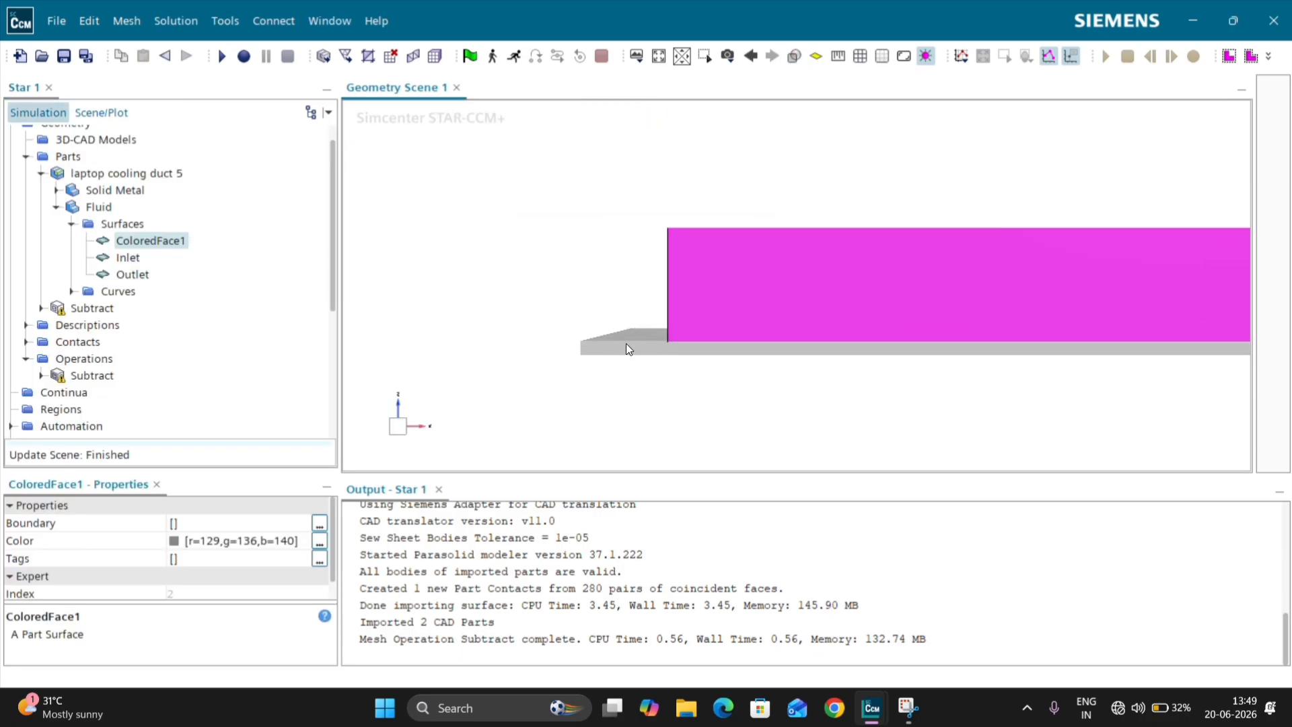
pyautogui.click(629, 350)
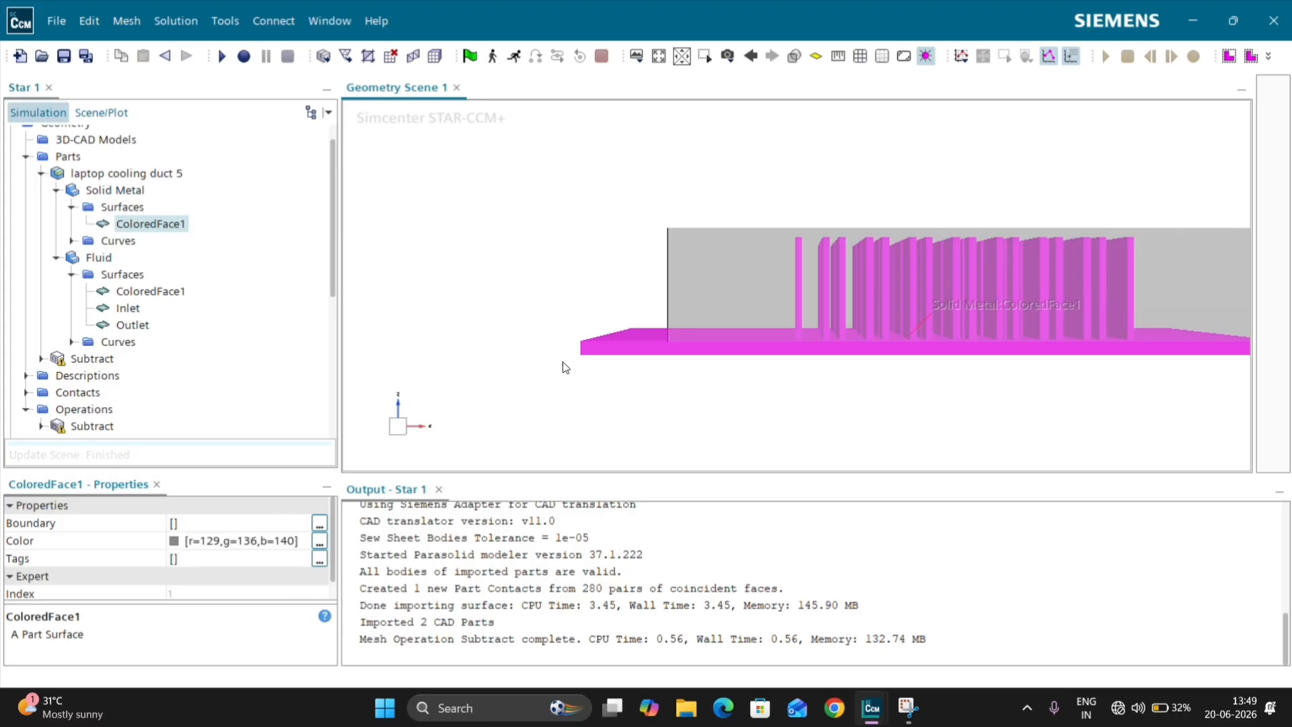
pyautogui.click(603, 307)
pyautogui.rightClick(651, 346)
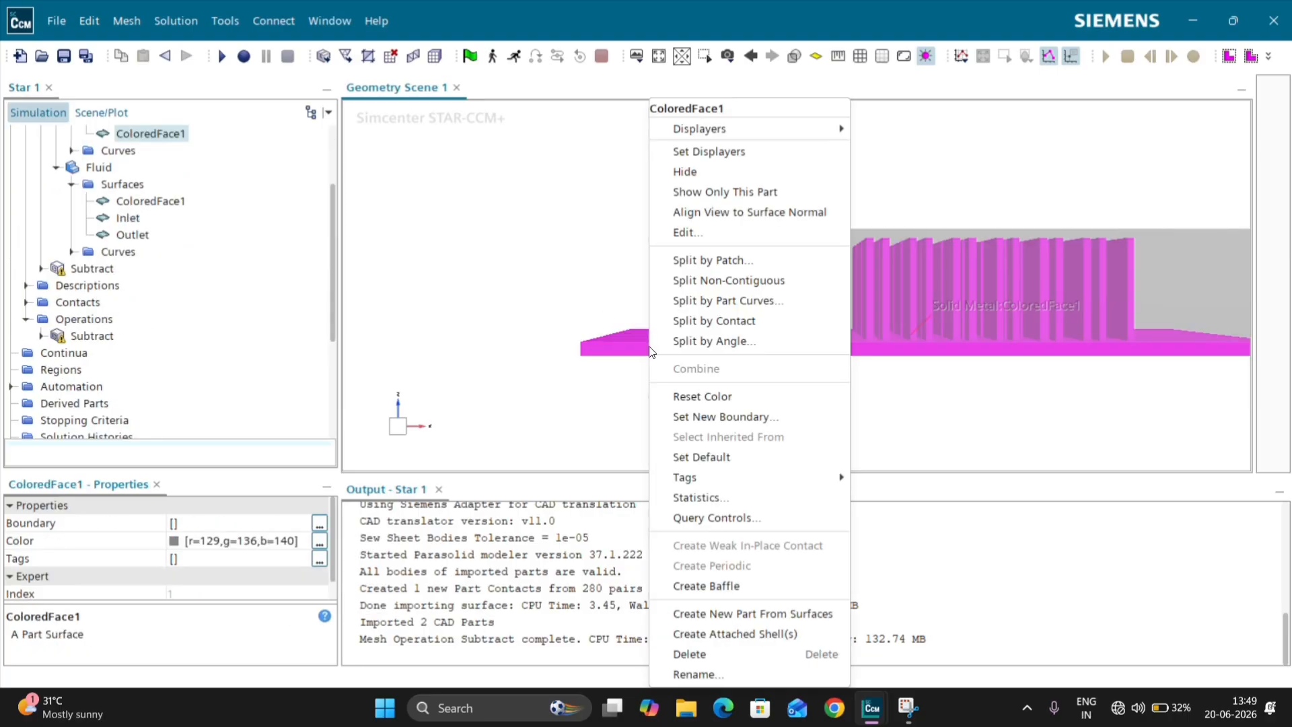
pyautogui.click(709, 260)
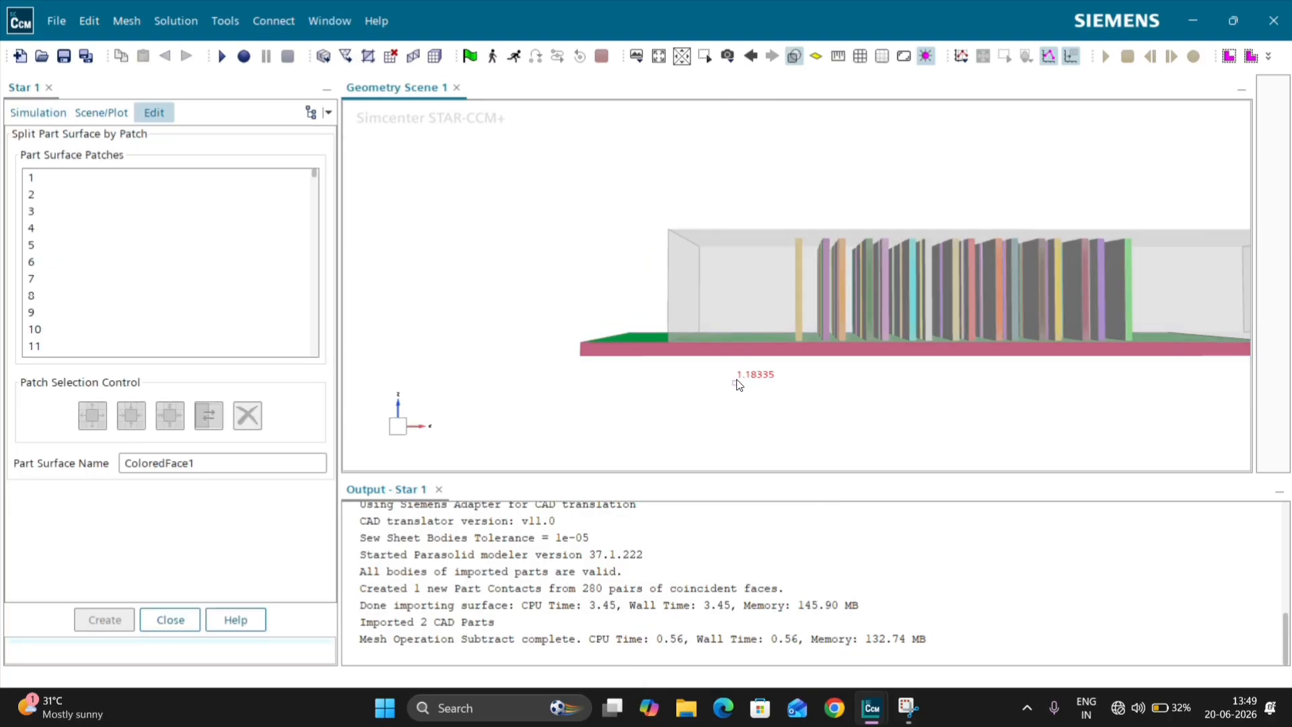
# Step: Split off patch 1, the rectangular face on the base plate's underside, as a surface named Heat Sourse and finish splitting
pyautogui.moveTo(738, 377); pyautogui.dragTo(738, 301)
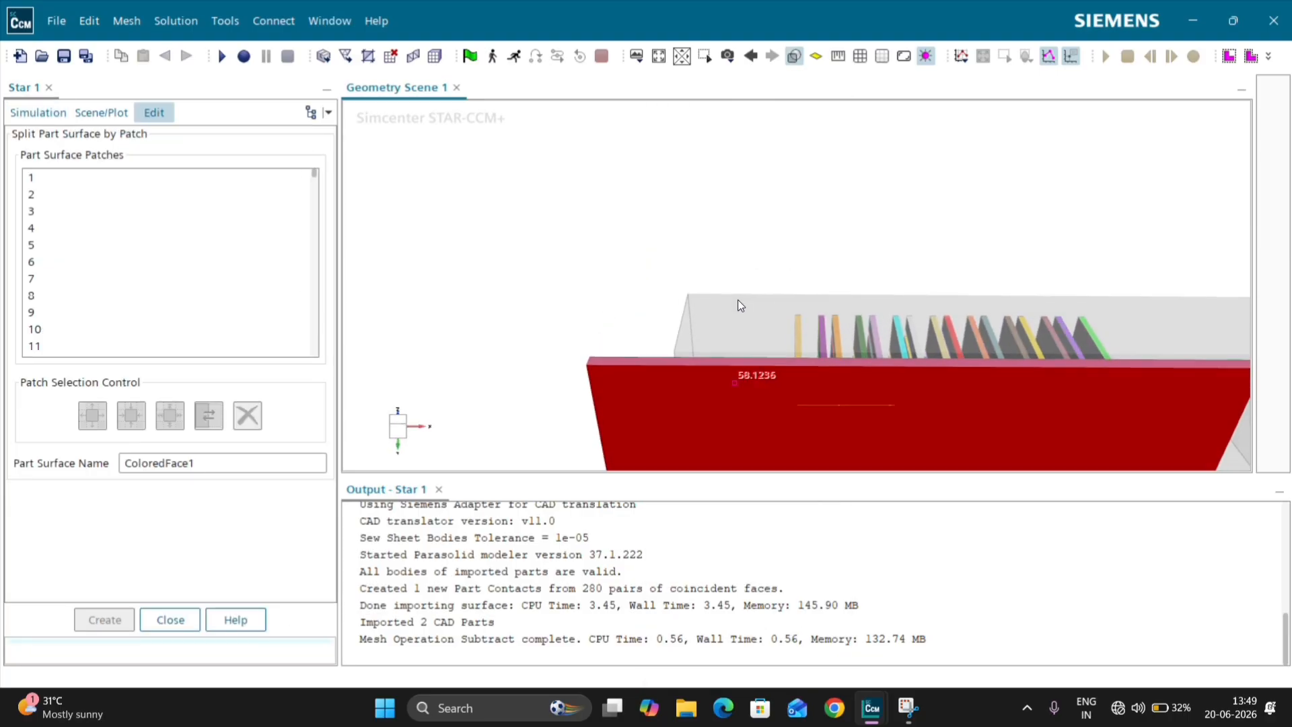
pyautogui.click(833, 423)
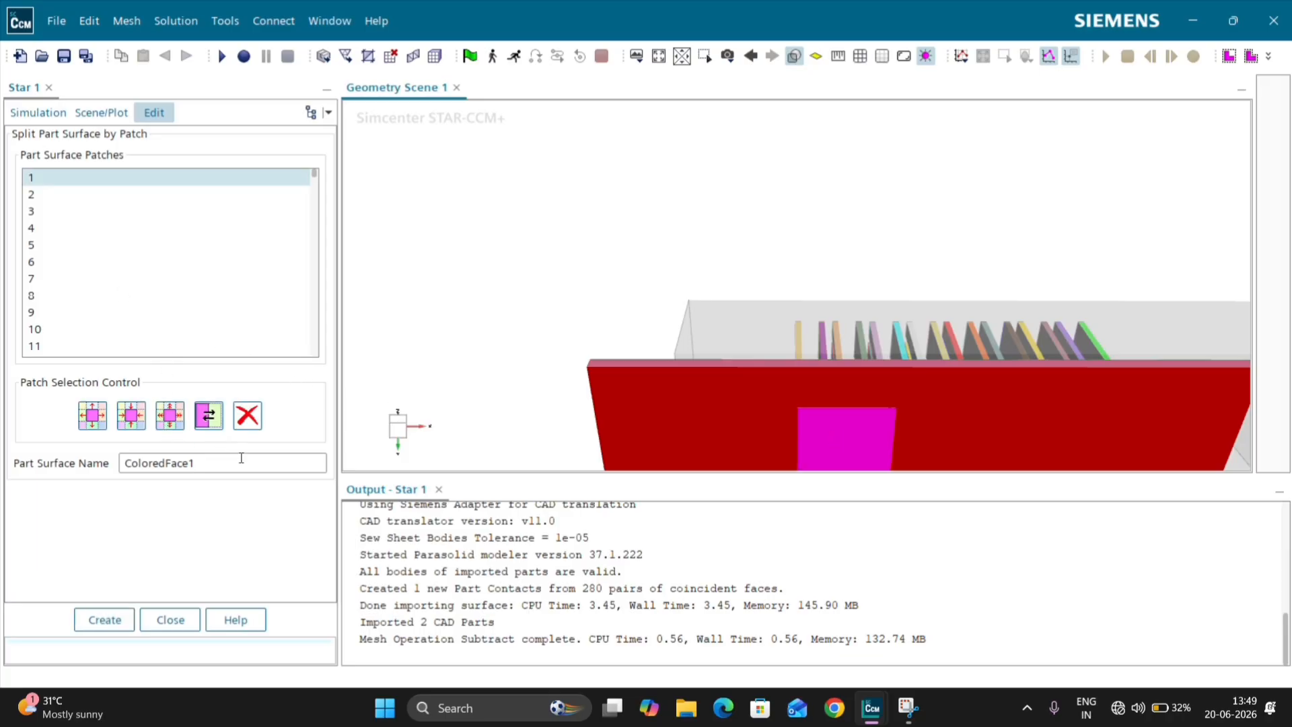
pyautogui.moveTo(241, 462); pyautogui.dragTo(139, 462)
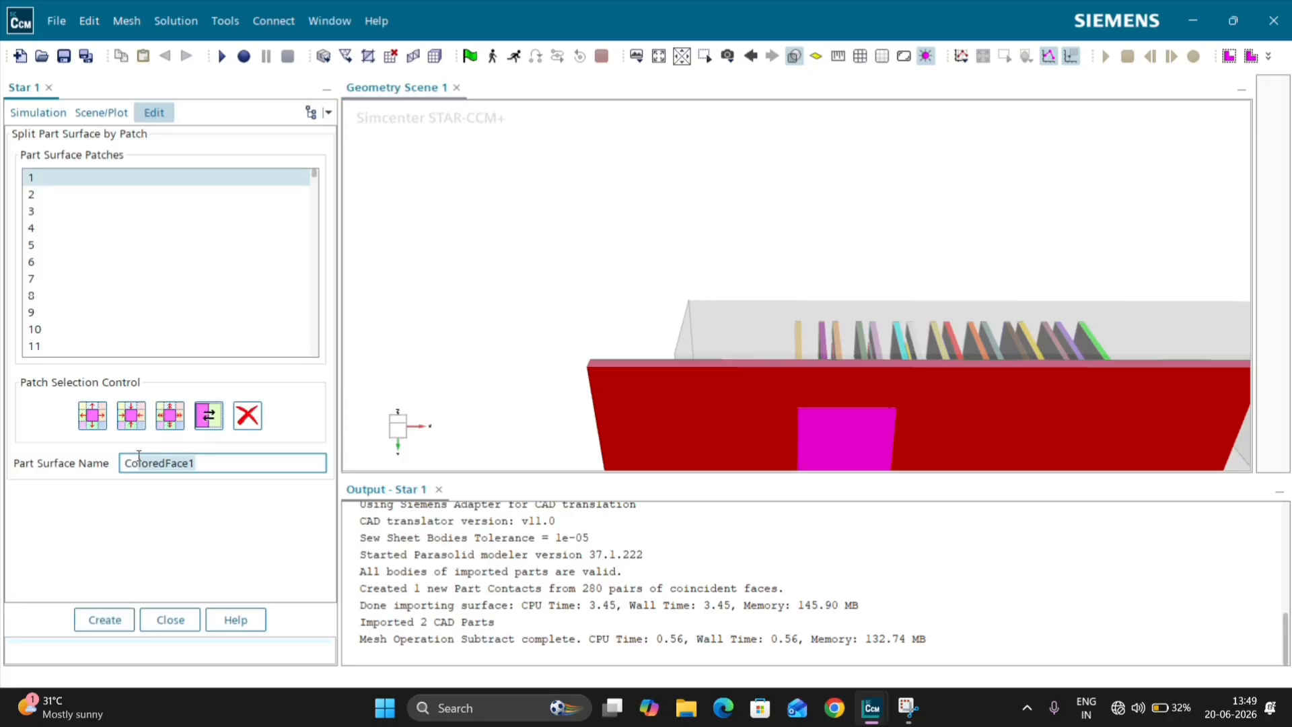
pyautogui.doubleClick(139, 456)
pyautogui.write('Heat Sourse')
pyautogui.click(104, 619)
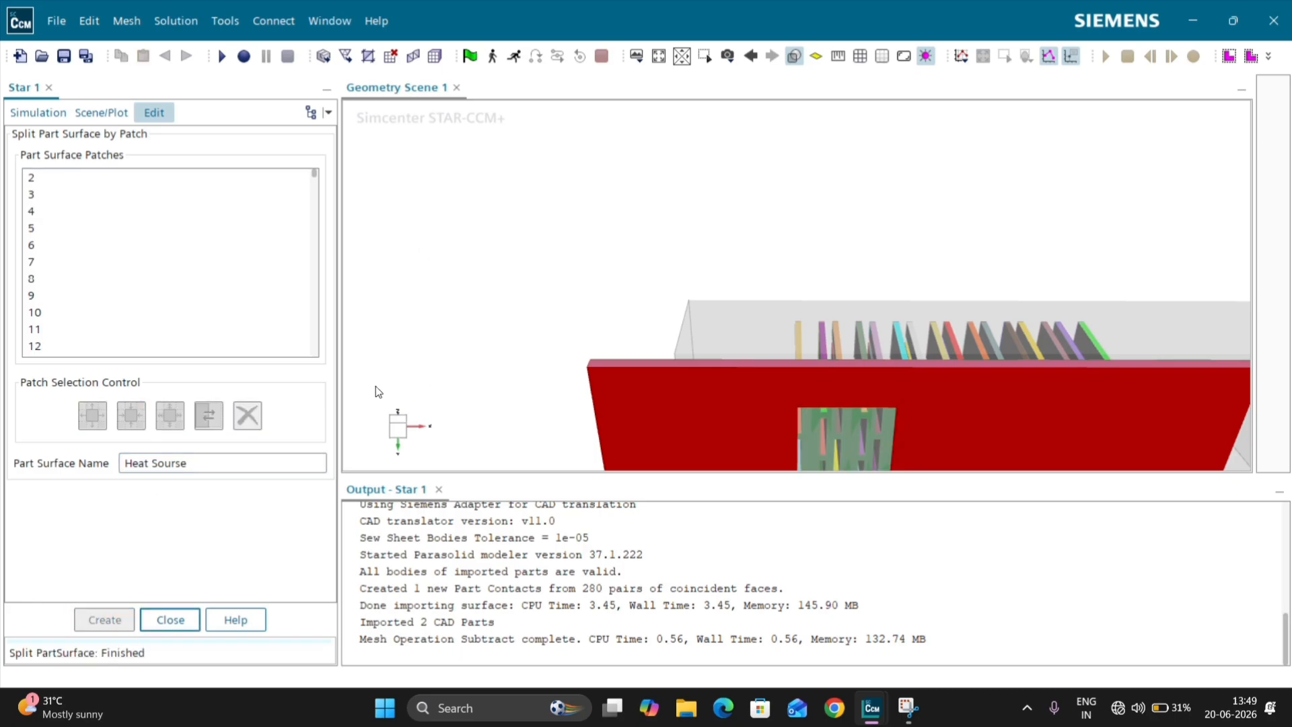
pyautogui.click(397, 424)
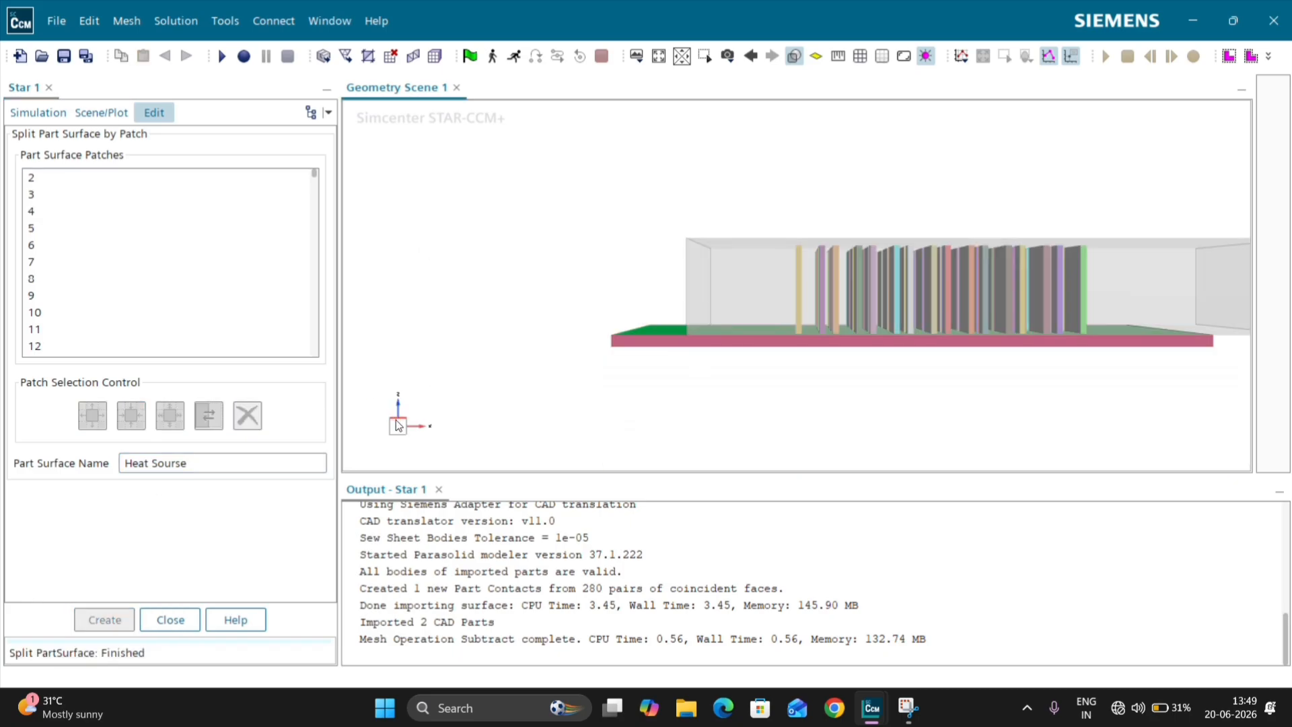
pyautogui.click(170, 619)
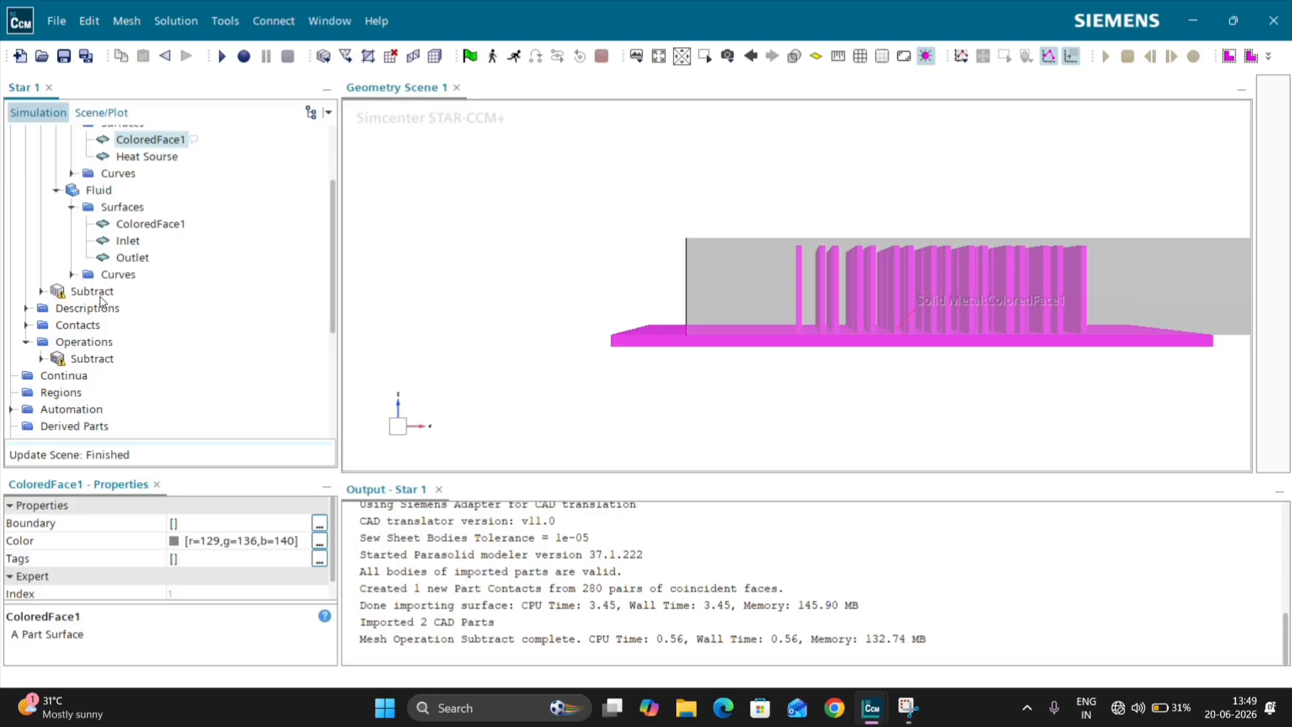
# Step: Re-execute the Subtract operation and rename its output part Air Domain
pyautogui.rightClick(104, 360)
pyautogui.click(144, 374)
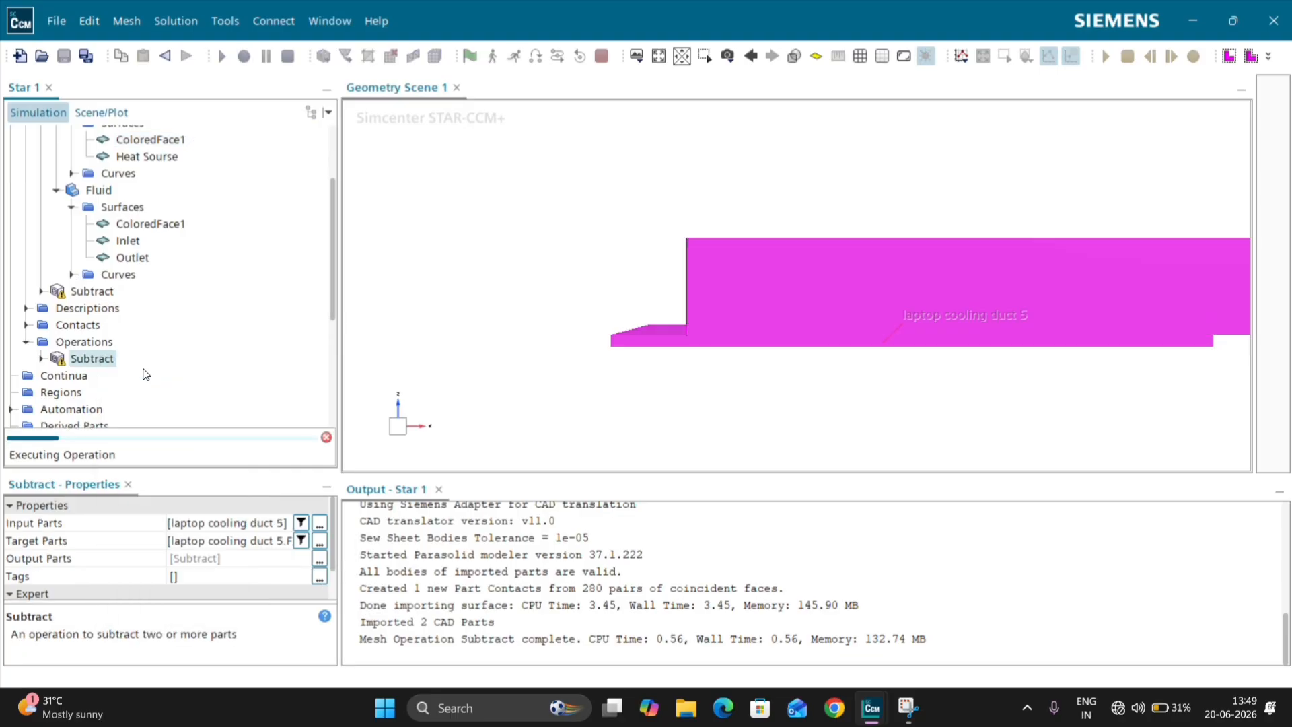
pyautogui.click(75, 292)
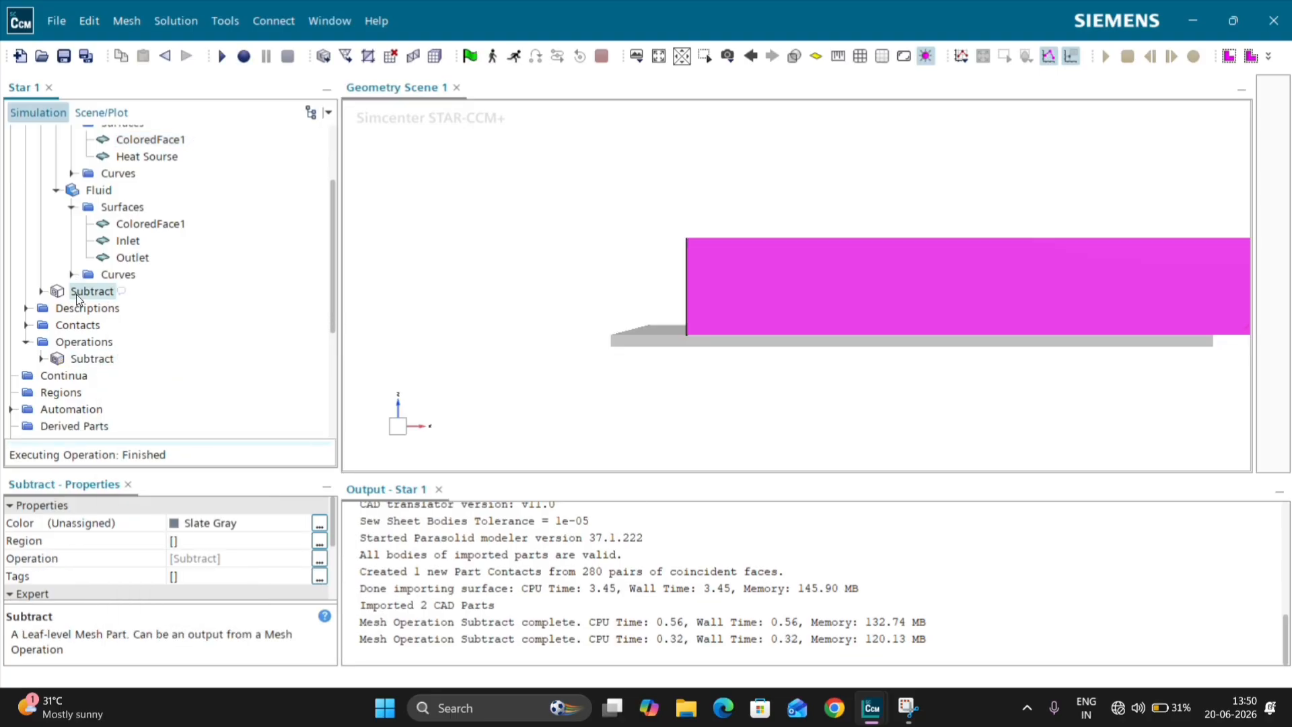
pyautogui.click(75, 293)
pyautogui.write('Air Domain')
pyautogui.press('Return')
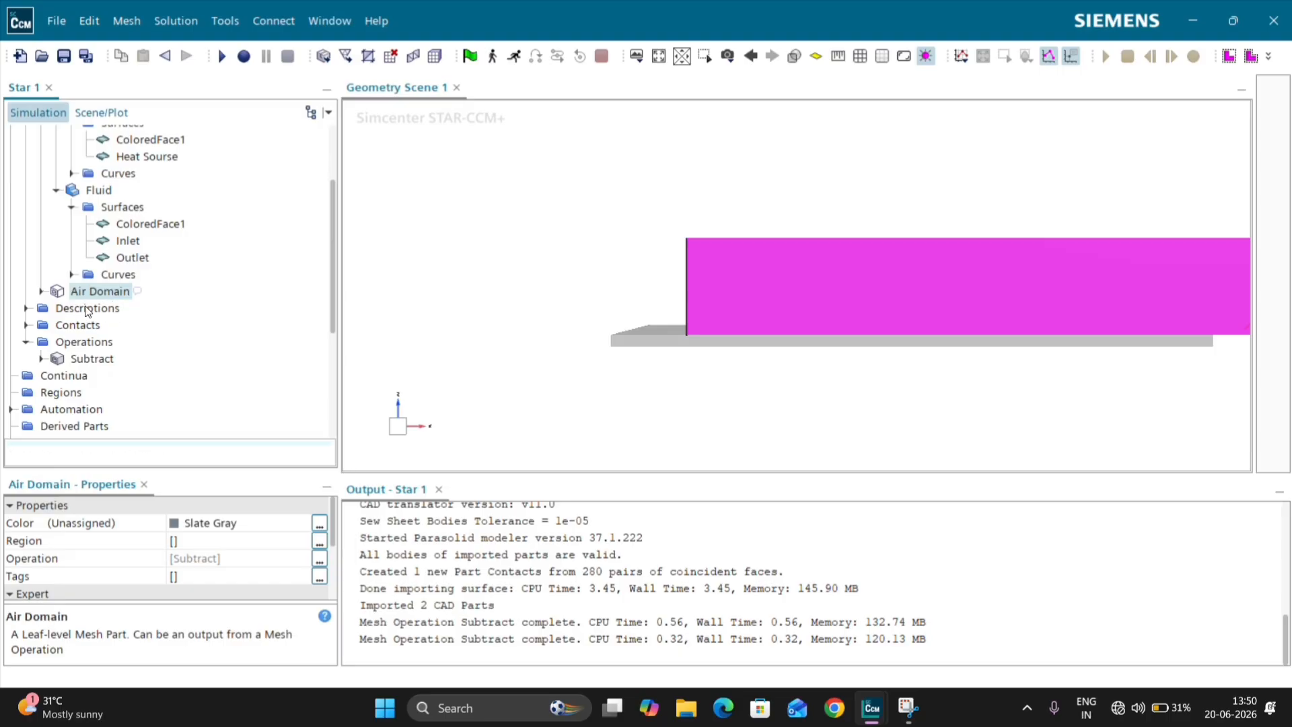
# Step: Assign the Air Domain and Solid Metal parts to regions, with one region per part and one boundary per part surface
pyautogui.scroll(-2, 82, 316)
pyautogui.scroll(2, 59, 291)
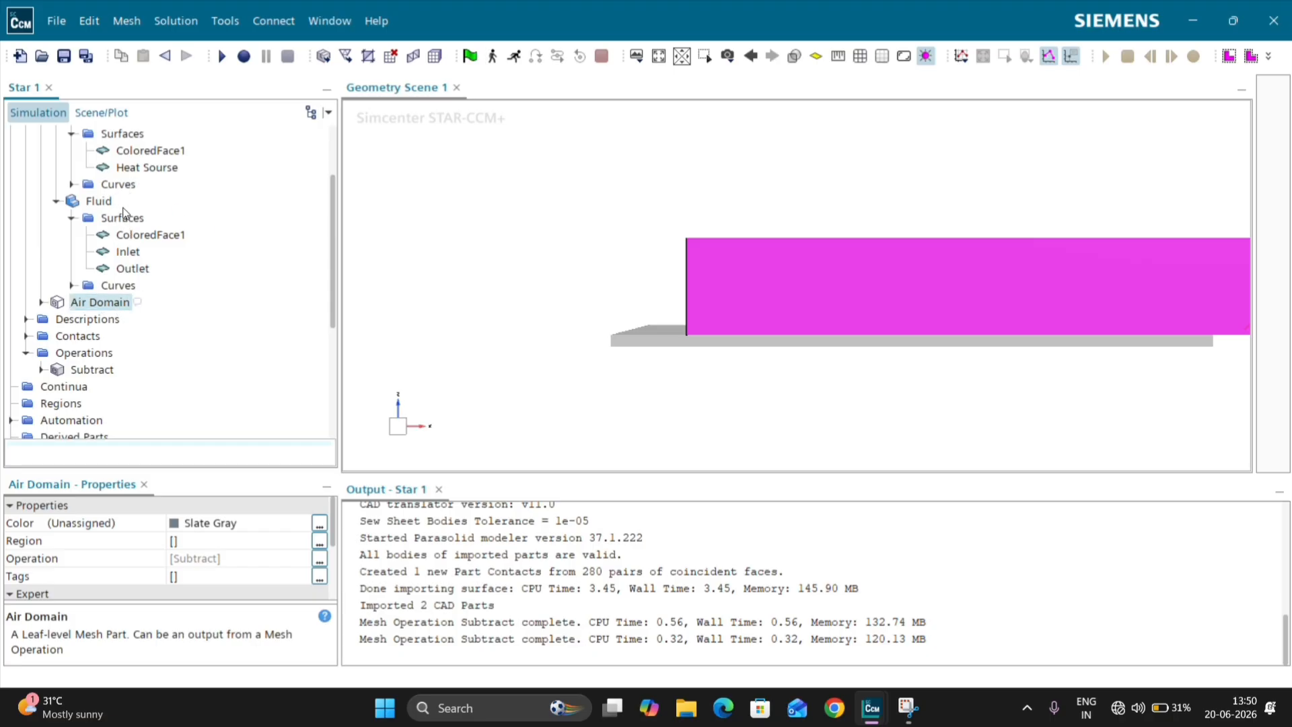
pyautogui.scroll(1, 125, 216)
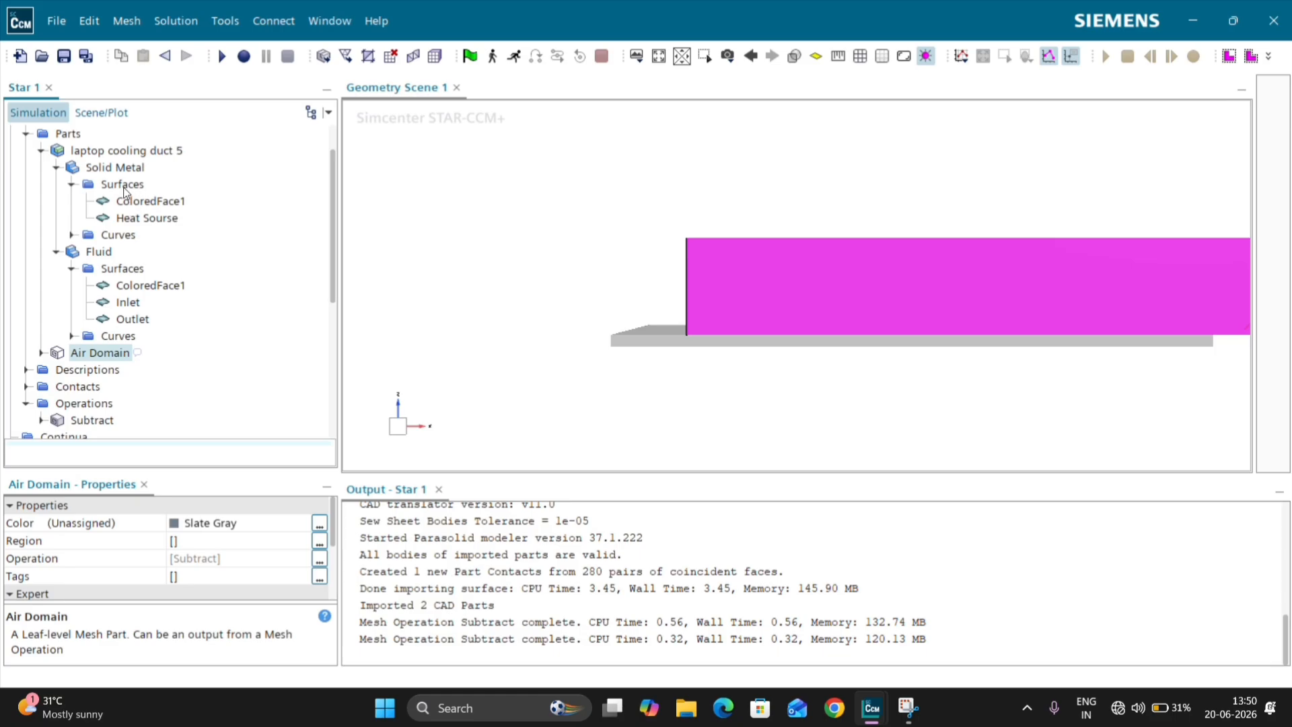
pyautogui.keyDown('ctrl'); pyautogui.click(123, 185); pyautogui.keyUp('ctrl')
pyautogui.click(71, 184)
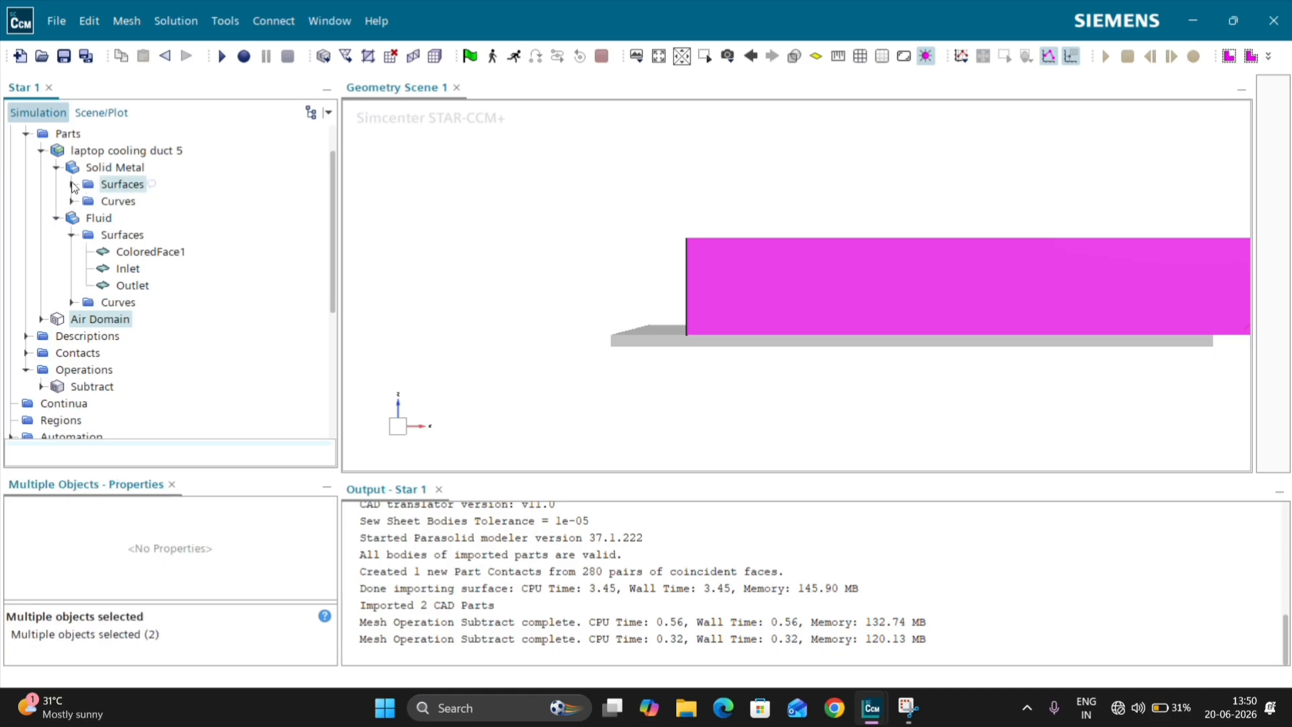
pyautogui.click(57, 218)
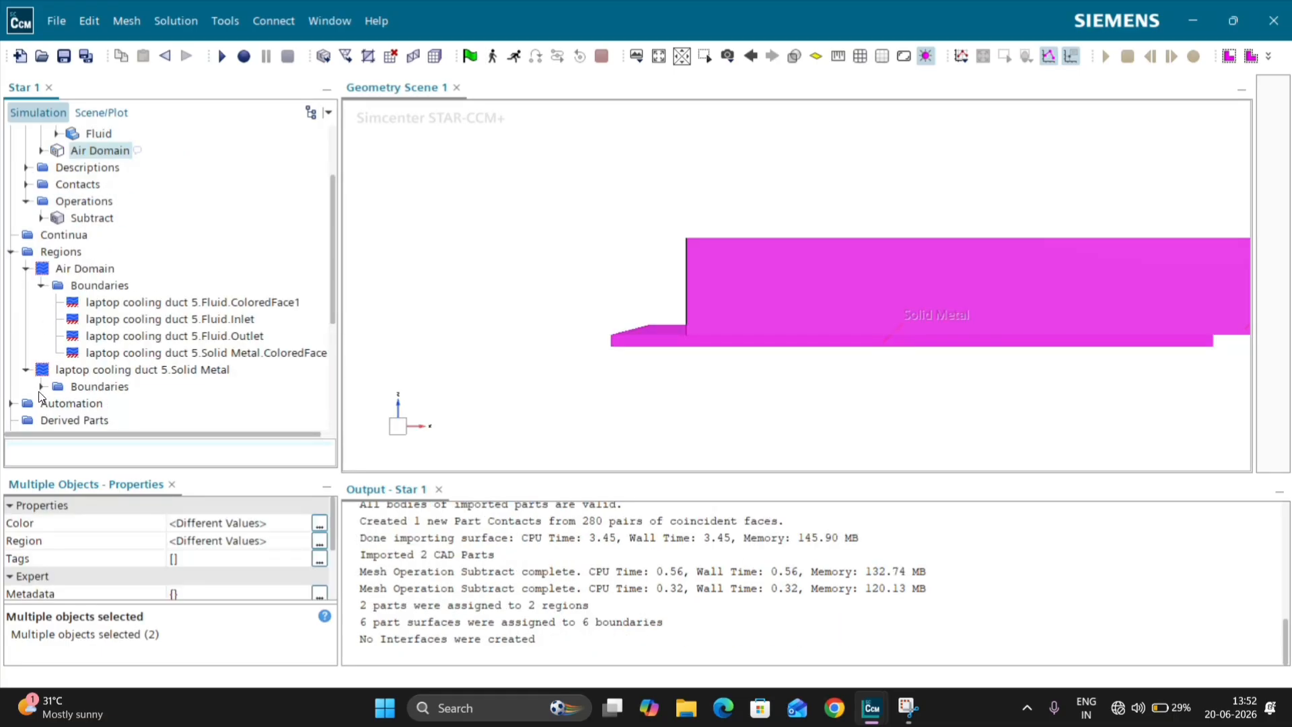
pyautogui.click(41, 387)
pyautogui.click(11, 252)
# Step: Create an Automated Mesh operation for the Solid Metal part with the Surface Remesher and Polyhedral Mesher
pyautogui.scroll(2, 59, 269)
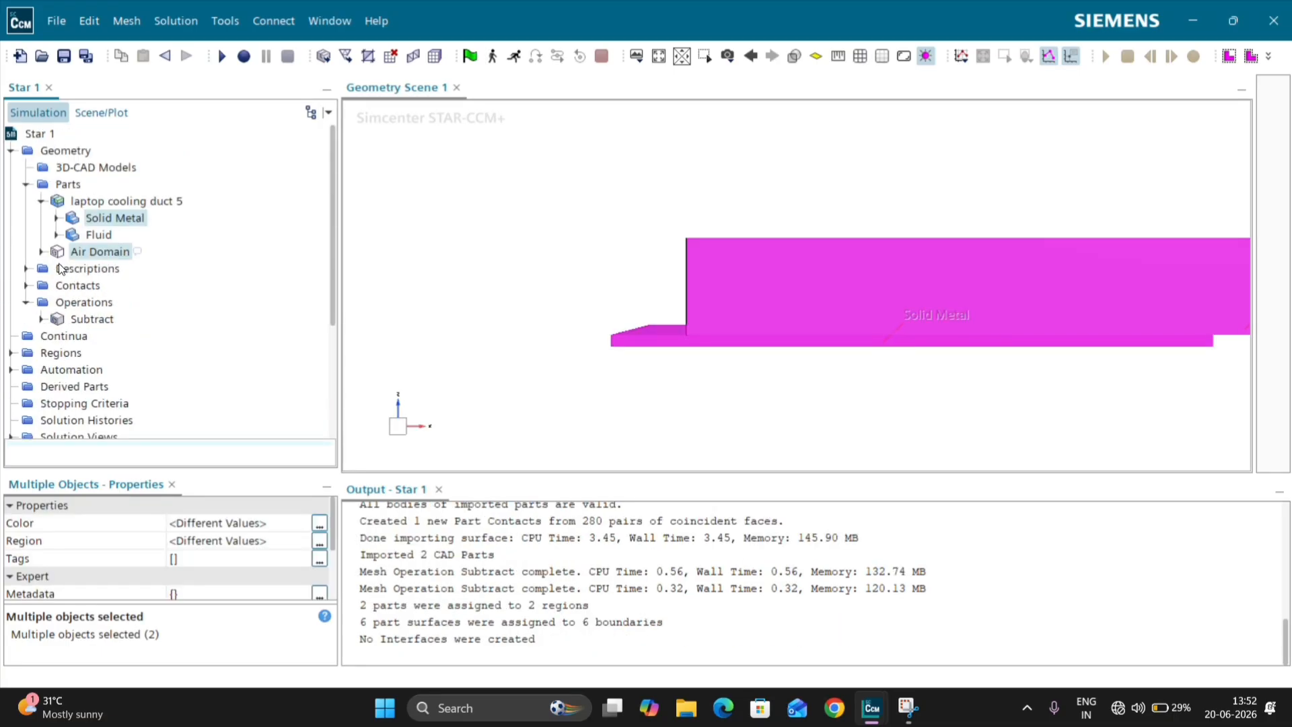
pyautogui.click(26, 185)
pyautogui.rightClick(76, 237)
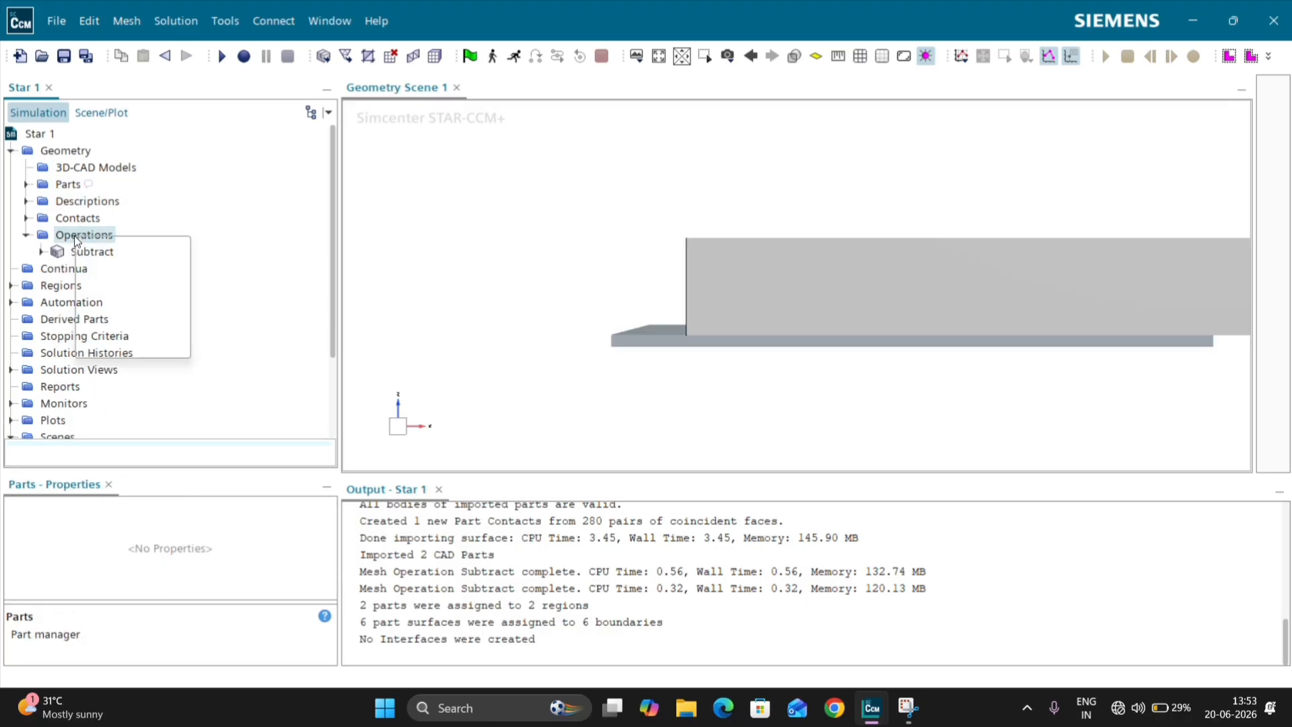
pyautogui.moveTo(124, 254)
pyautogui.moveTo(232, 294)
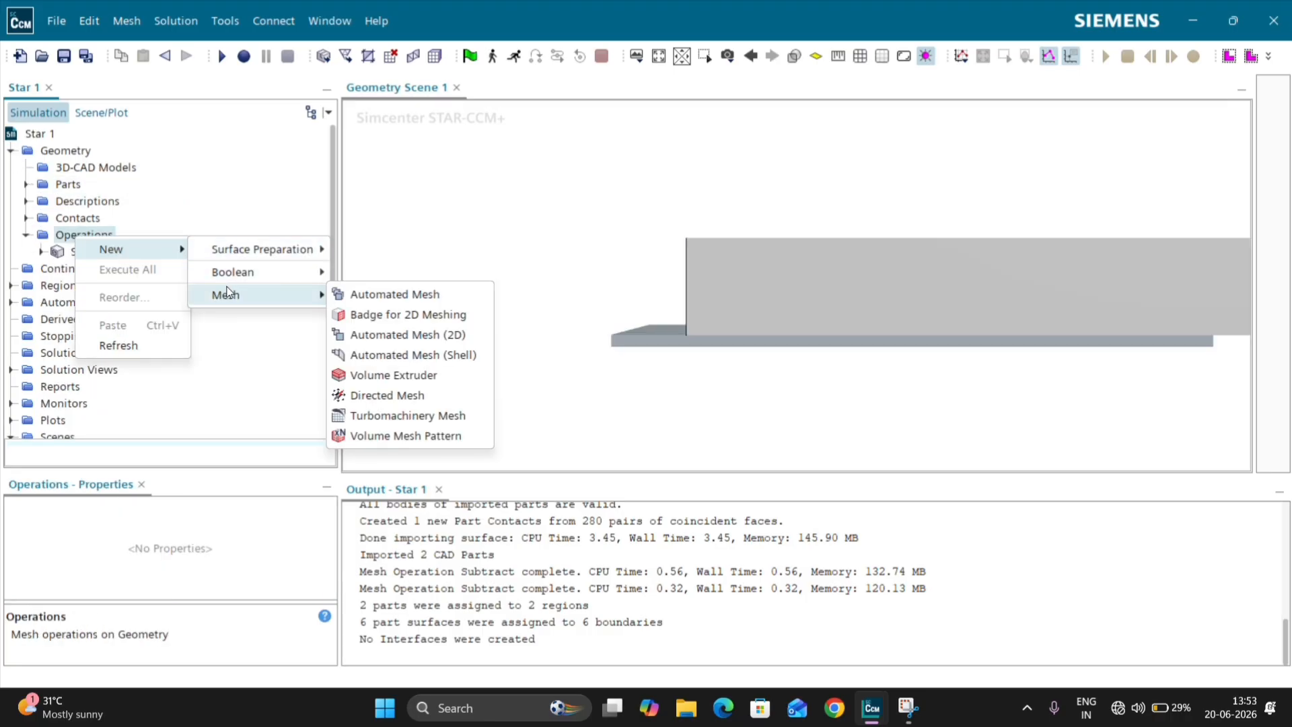
pyautogui.click(394, 295)
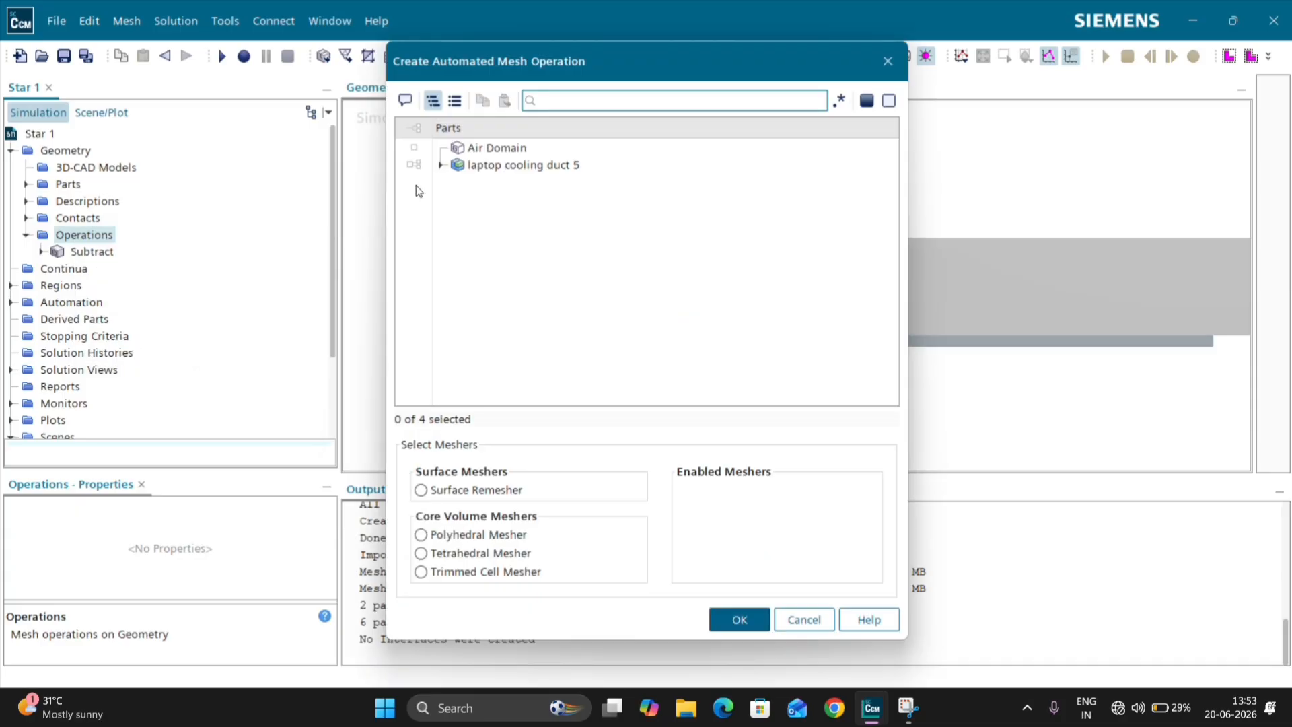
pyautogui.click(414, 162)
pyautogui.click(441, 165)
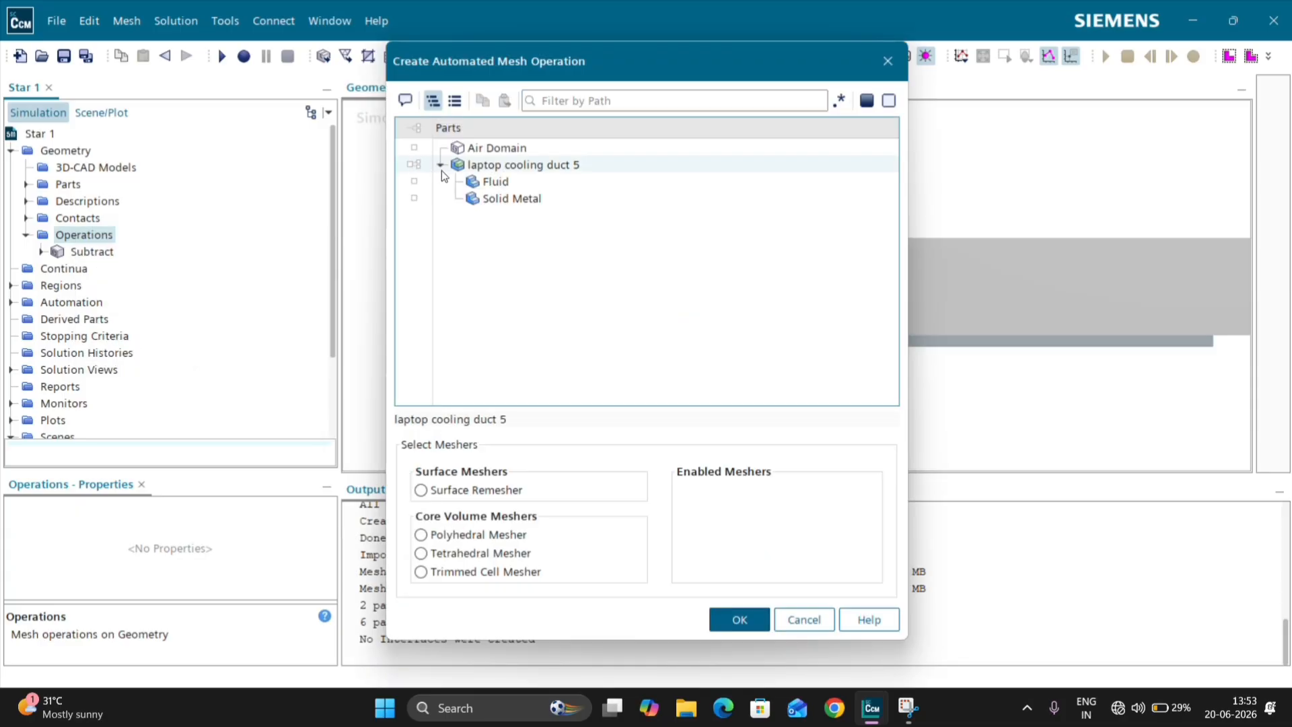
pyautogui.click(470, 197)
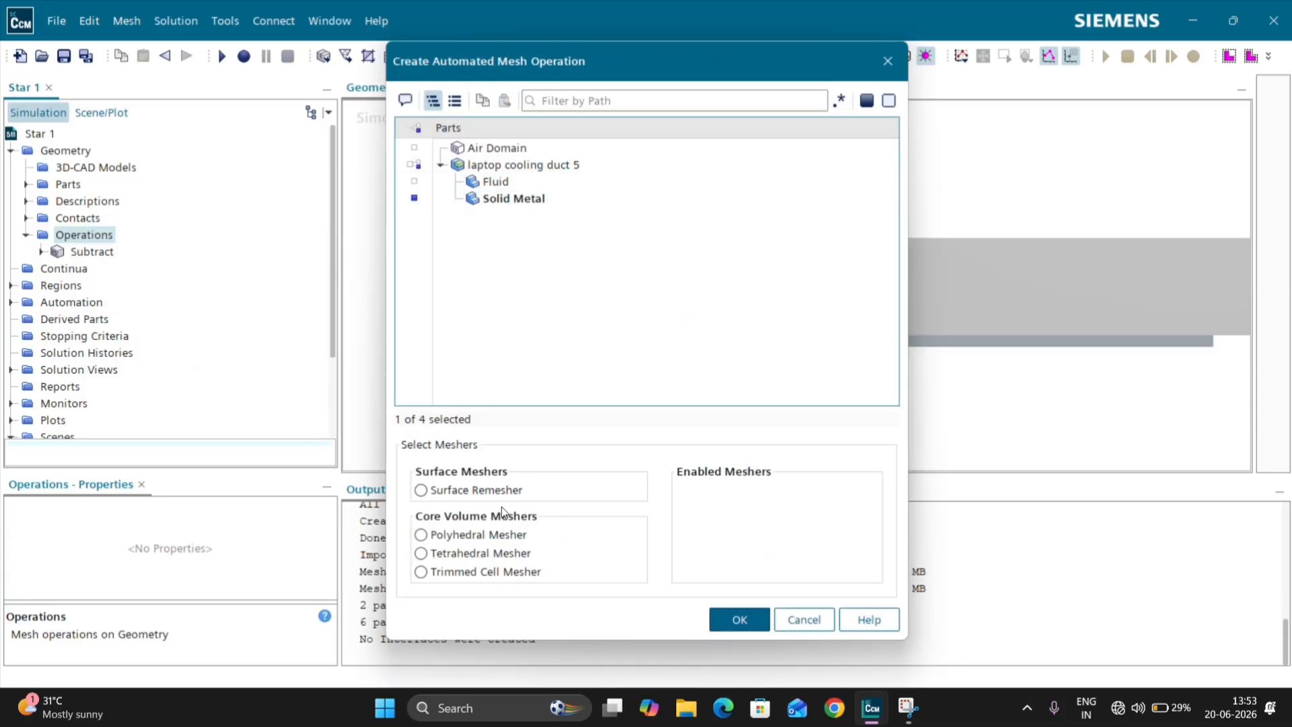
pyautogui.click(457, 488)
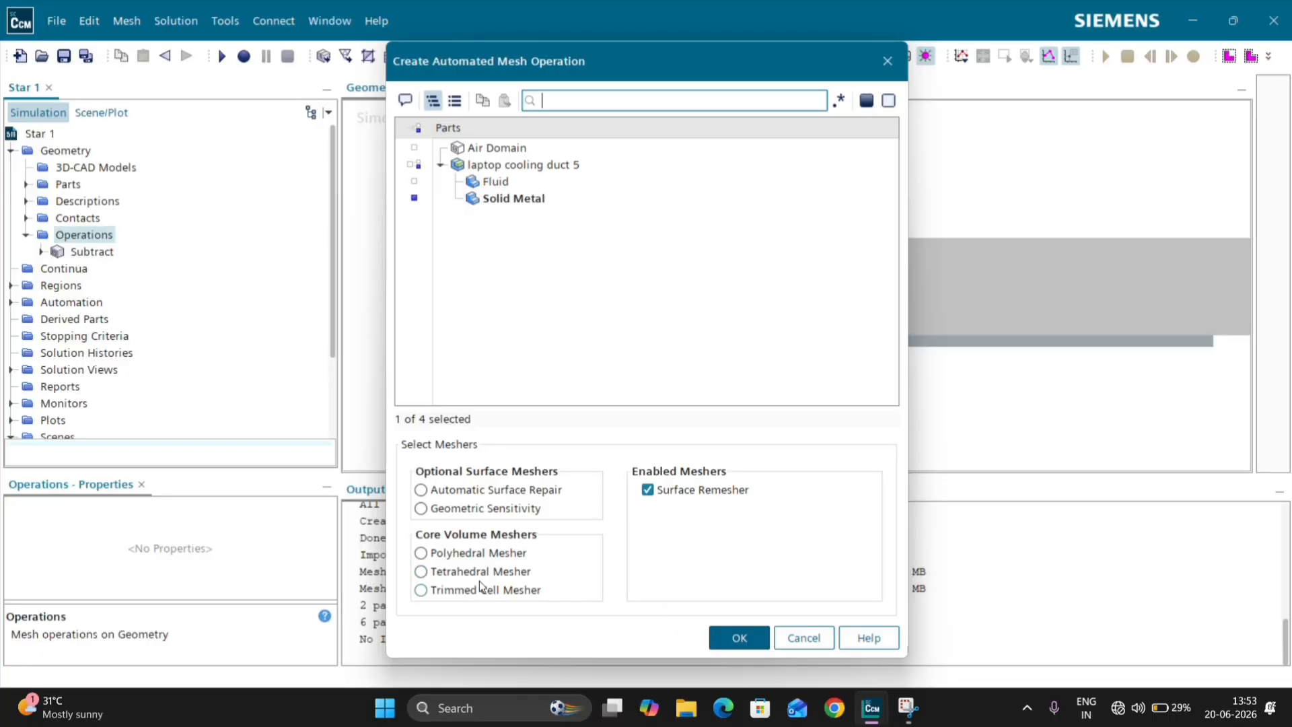
pyautogui.click(483, 553)
pyautogui.click(739, 638)
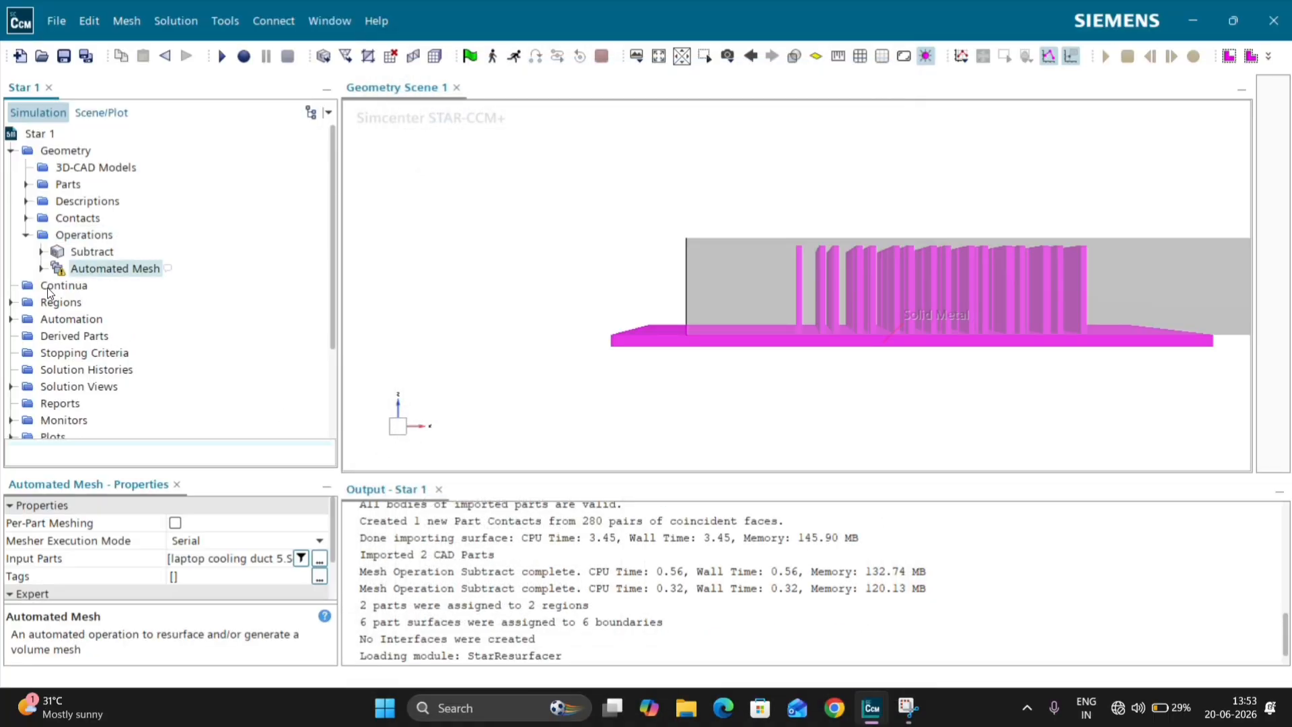
# Step: Set the base size in the Automated Mesh operation's default controls to 1 mm
pyautogui.click(42, 269)
pyautogui.click(57, 302)
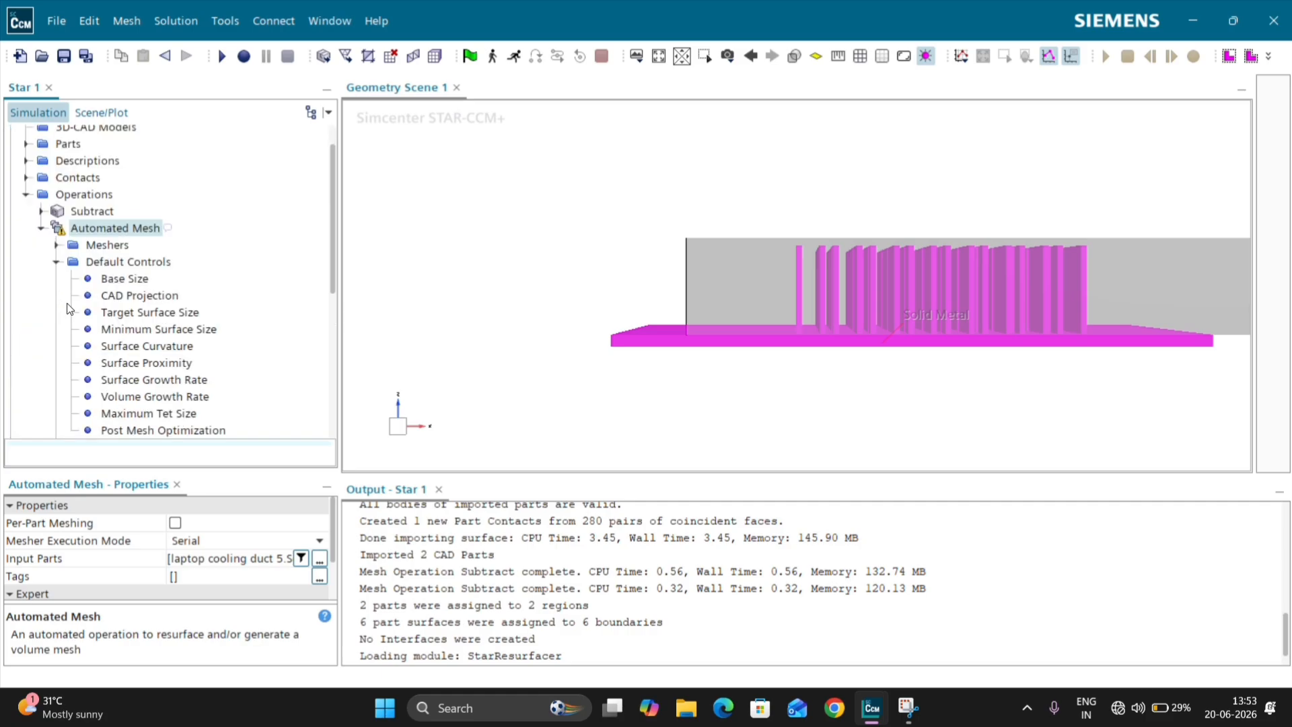
pyautogui.click(122, 279)
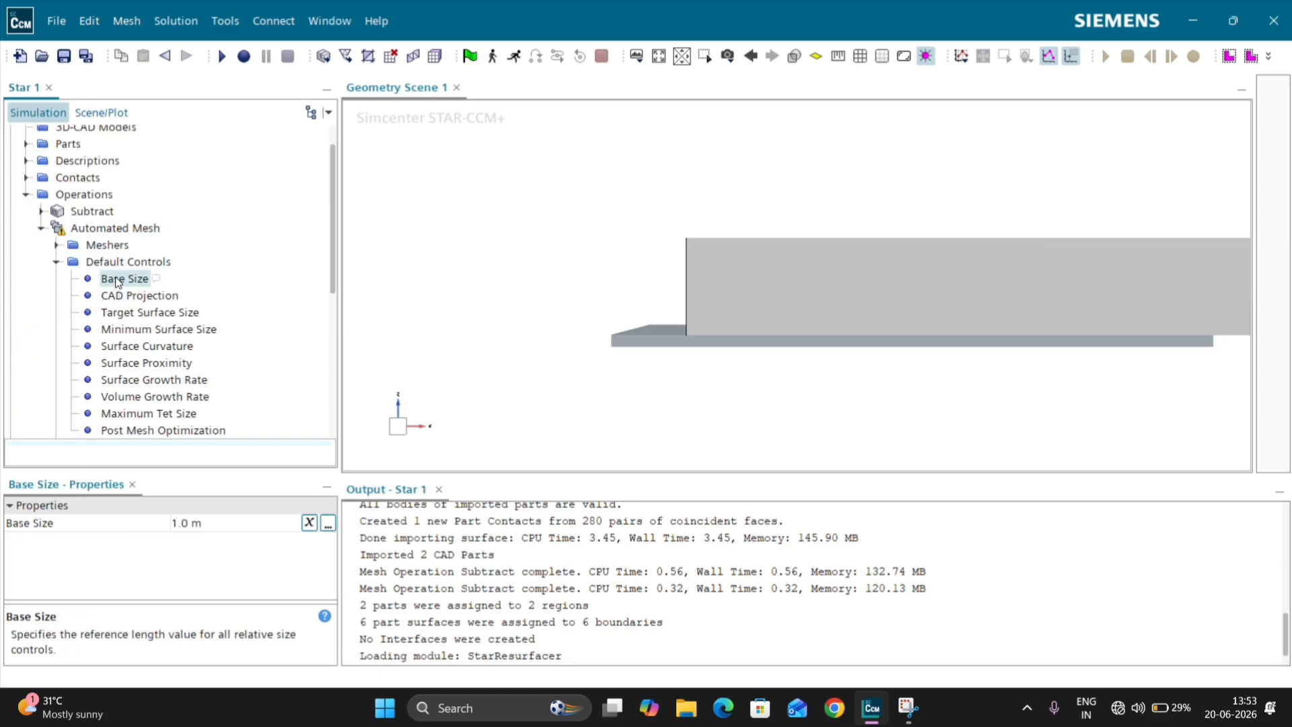
pyautogui.click(208, 523)
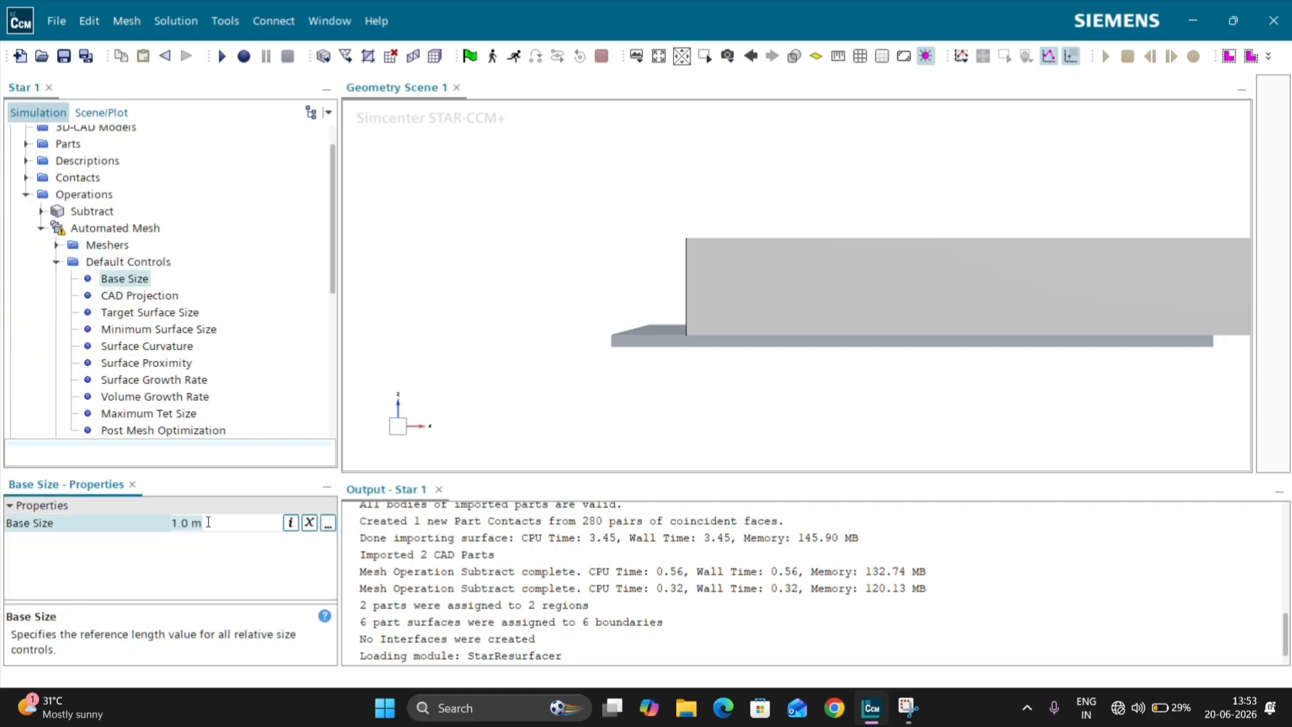
pyautogui.write('1mm')
pyautogui.press('Return')
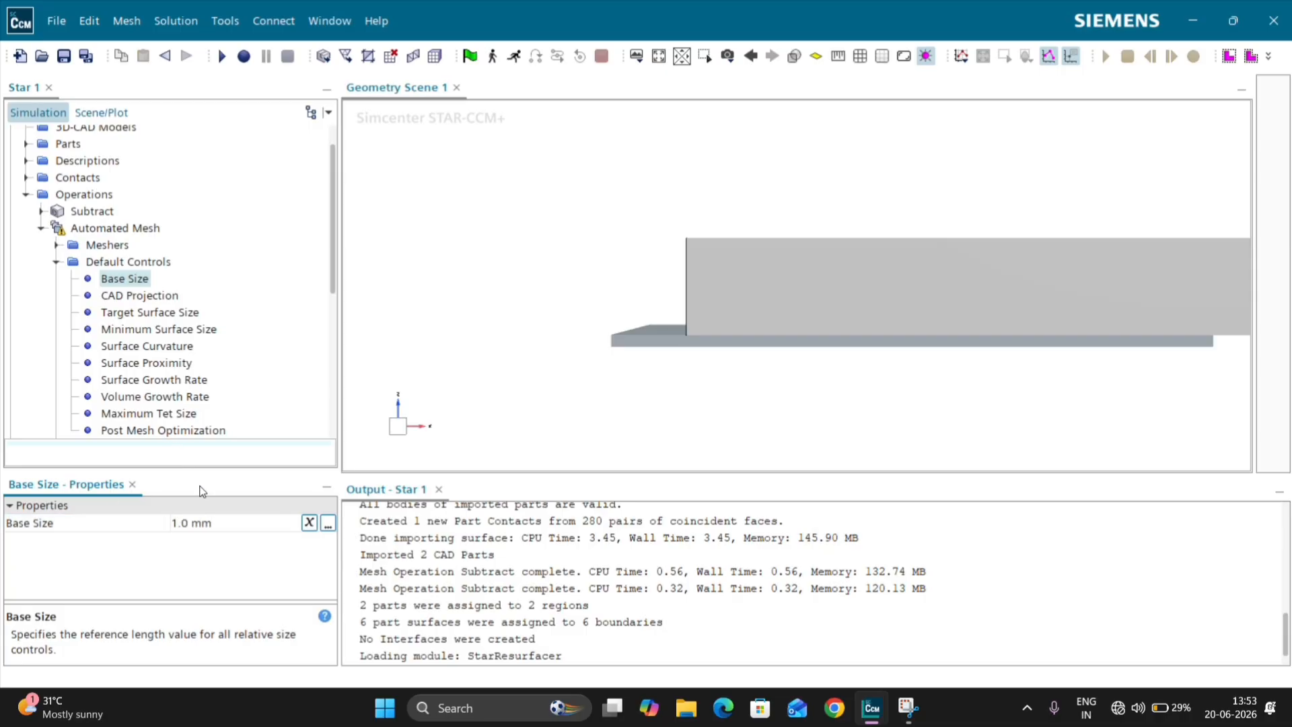
# Step: Execute the Automated Mesh operation to generate the Solid Metal mesh
pyautogui.rightClick(152, 228)
pyautogui.click(207, 272)
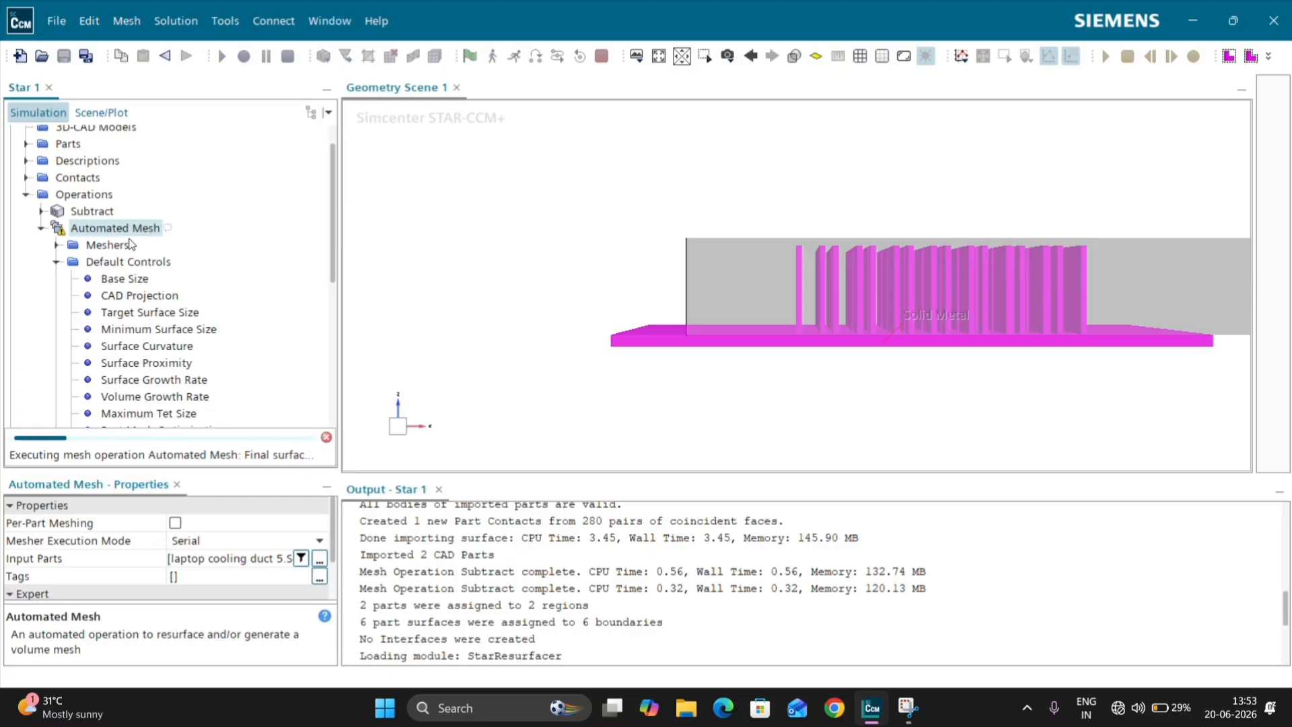
pyautogui.click(42, 229)
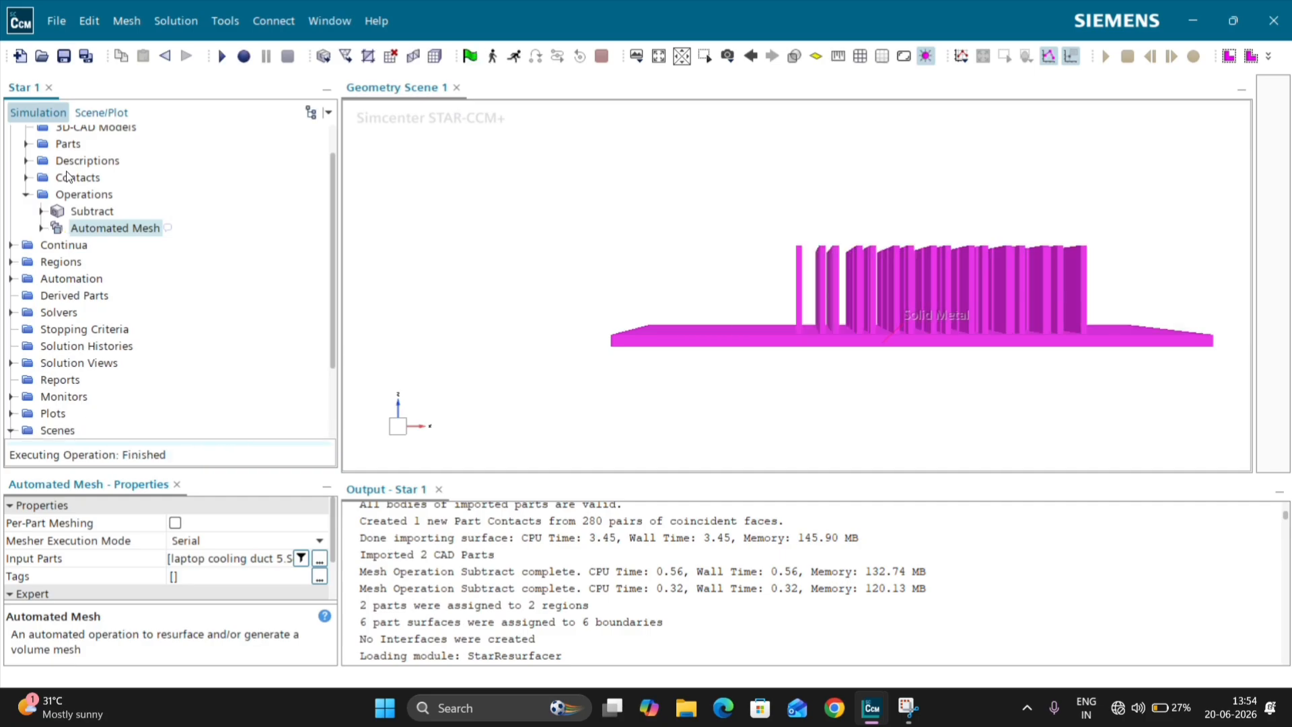
# Step: Create an Automated Mesh operation for the Air Domain part with the Surface Remesher, Polyhedral Mesher and Prism Layer Mesher
pyautogui.rightClick(105, 197)
pyautogui.moveTo(169, 206)
pyautogui.moveTo(269, 252)
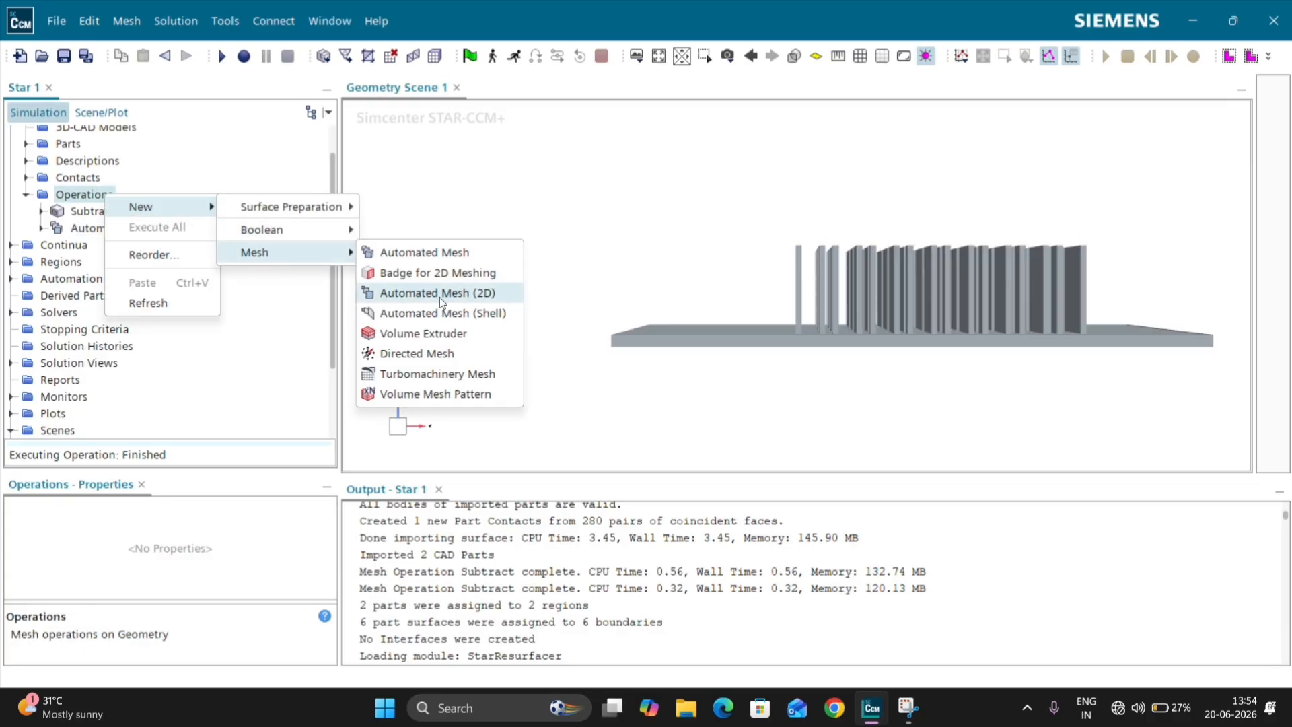
pyautogui.click(446, 251)
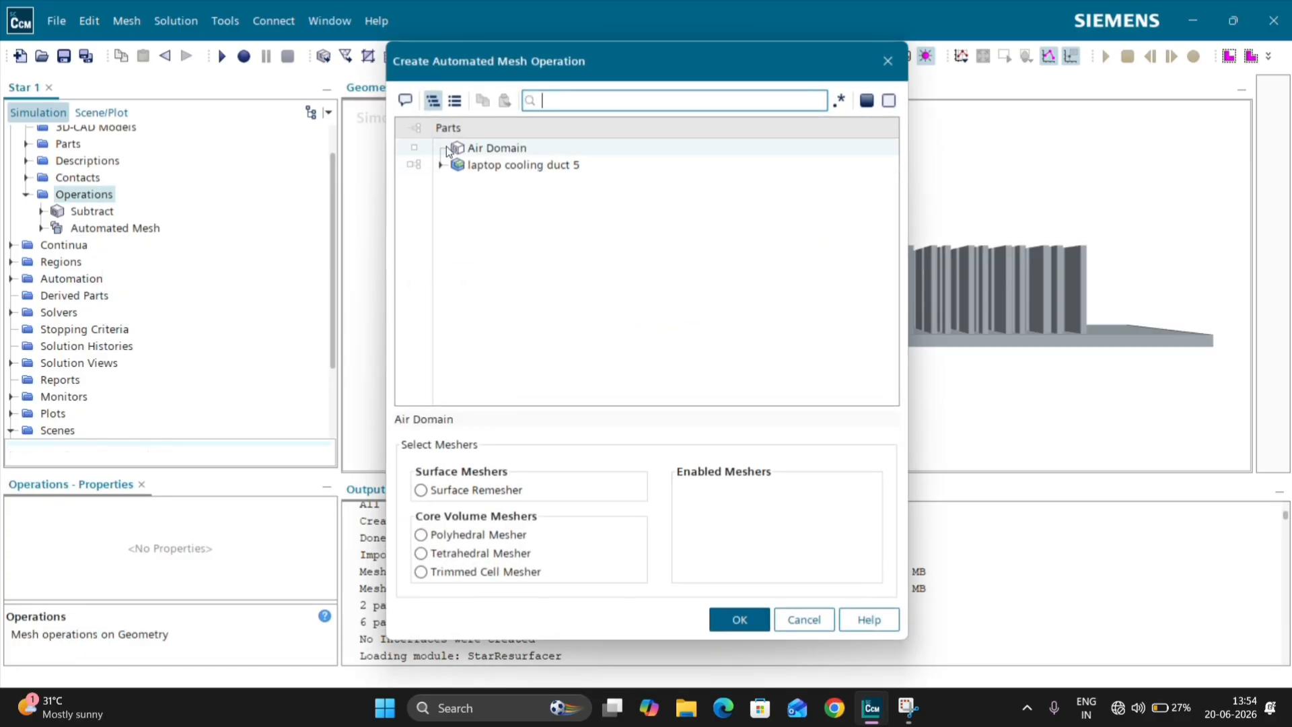
pyautogui.click(414, 147)
pyautogui.click(421, 489)
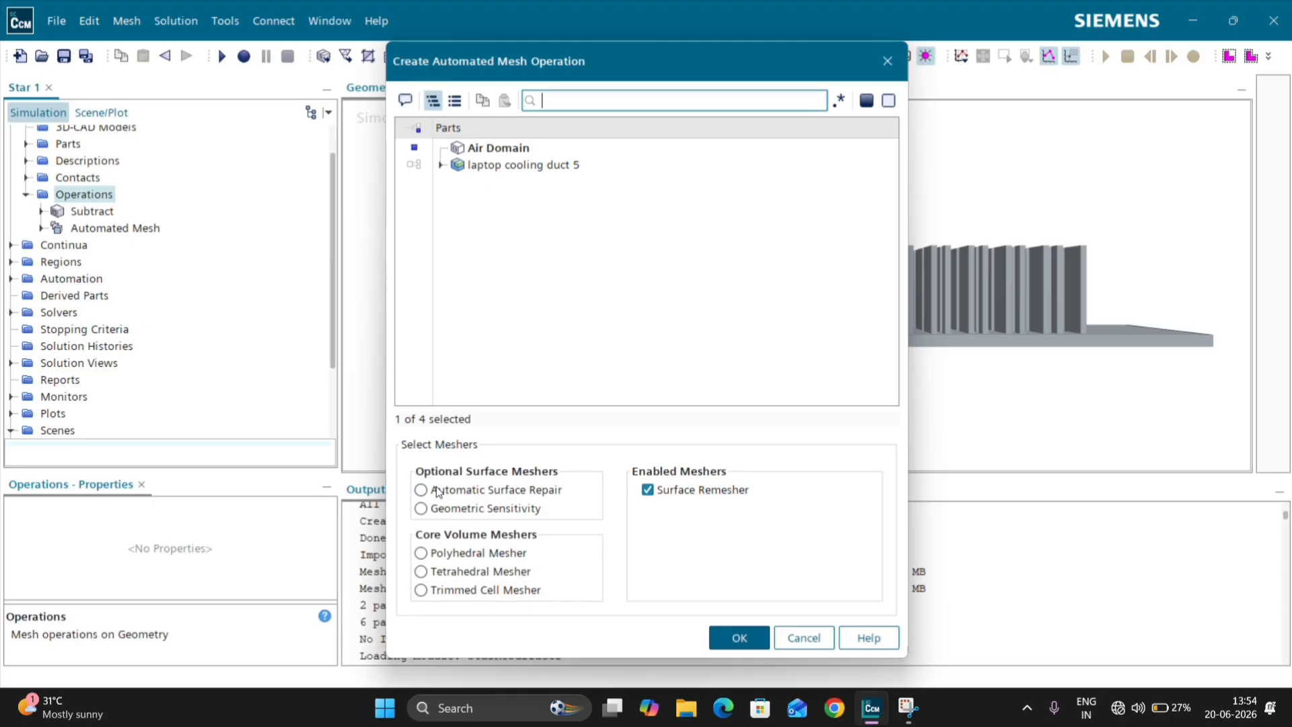
pyautogui.click(421, 553)
pyautogui.click(481, 618)
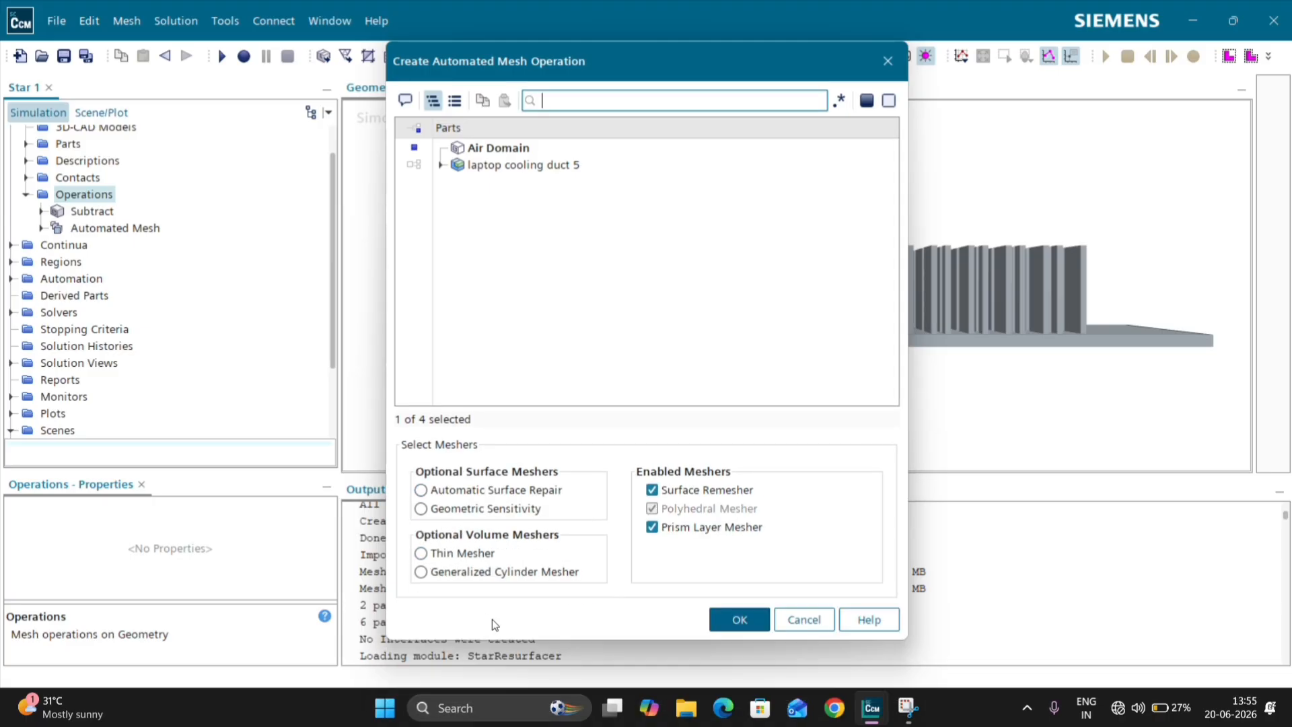
pyautogui.click(739, 619)
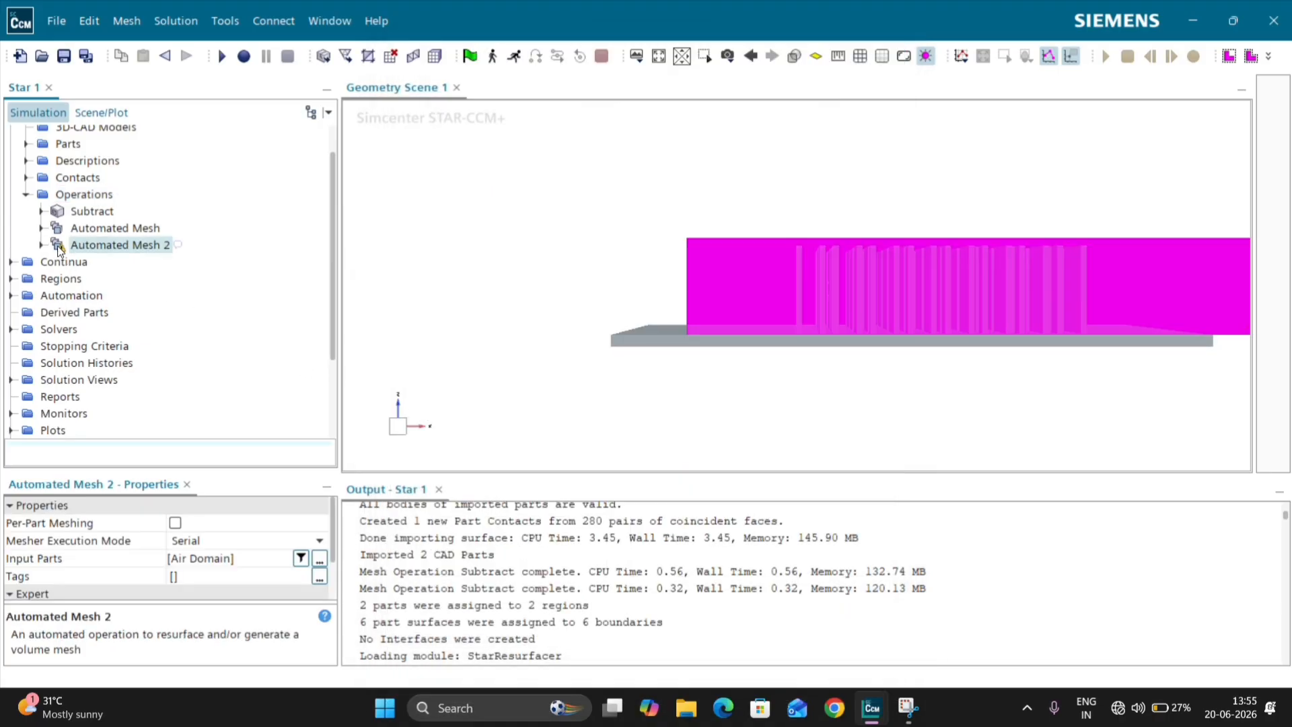
# Step: Set the base size in the Automated Mesh 2 default controls to 1 mm
pyautogui.click(41, 245)
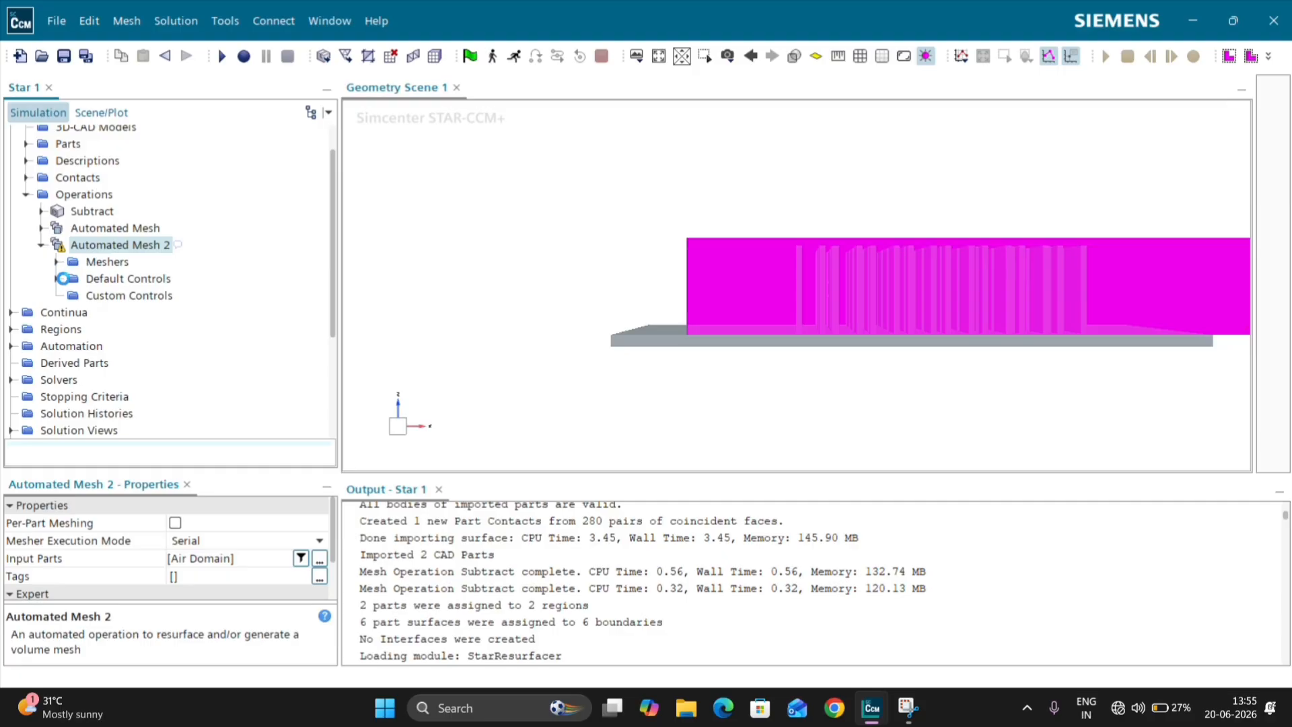
pyautogui.click(57, 278)
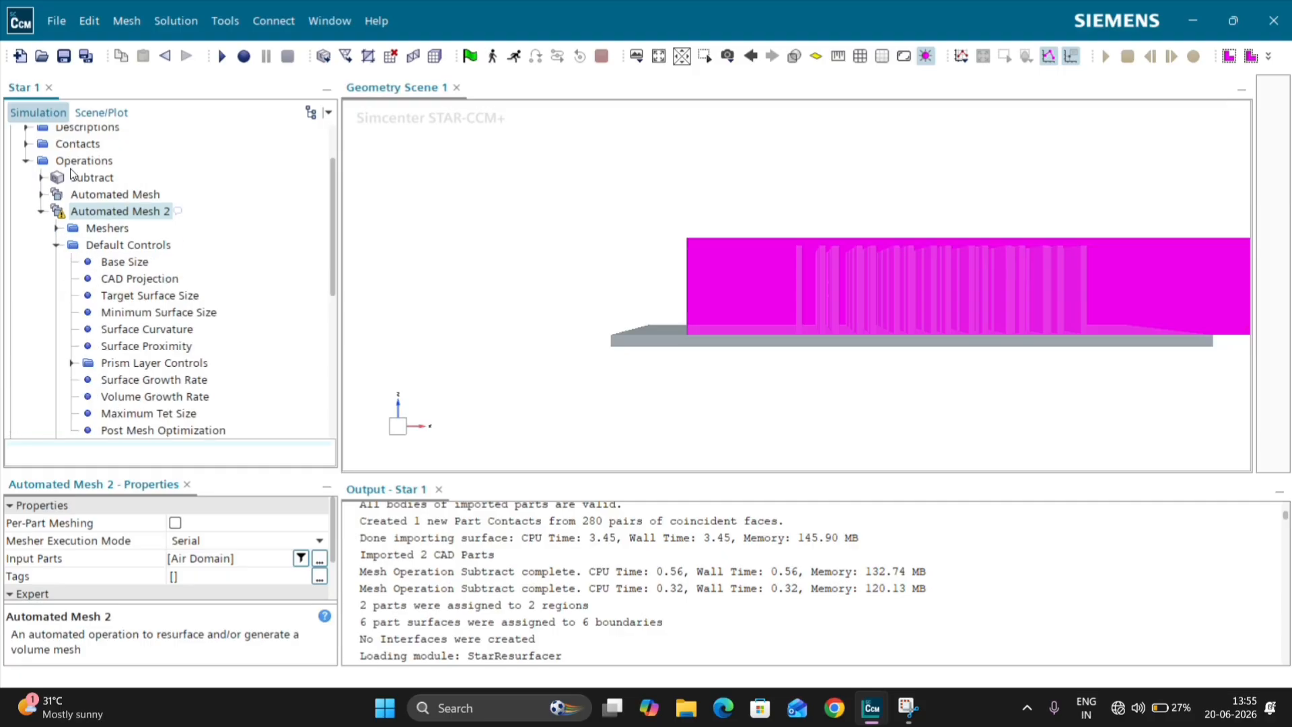
pyautogui.click(124, 263)
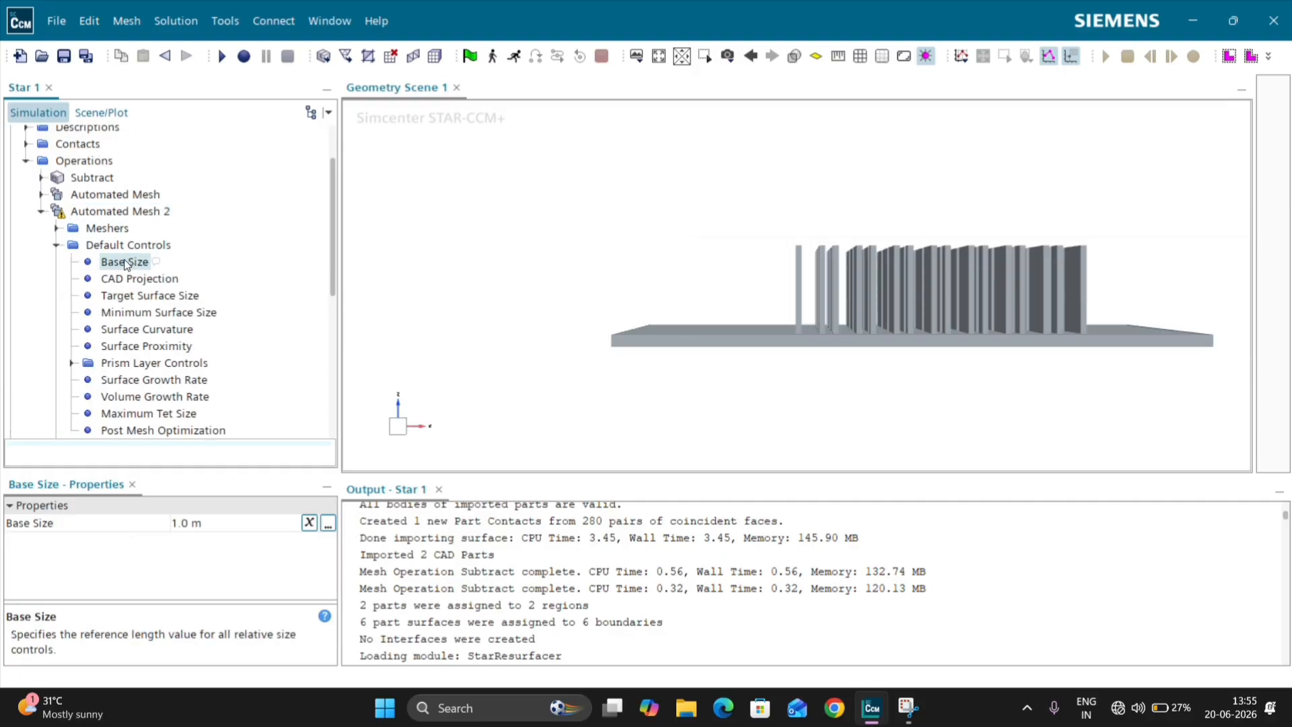
pyautogui.click(188, 520)
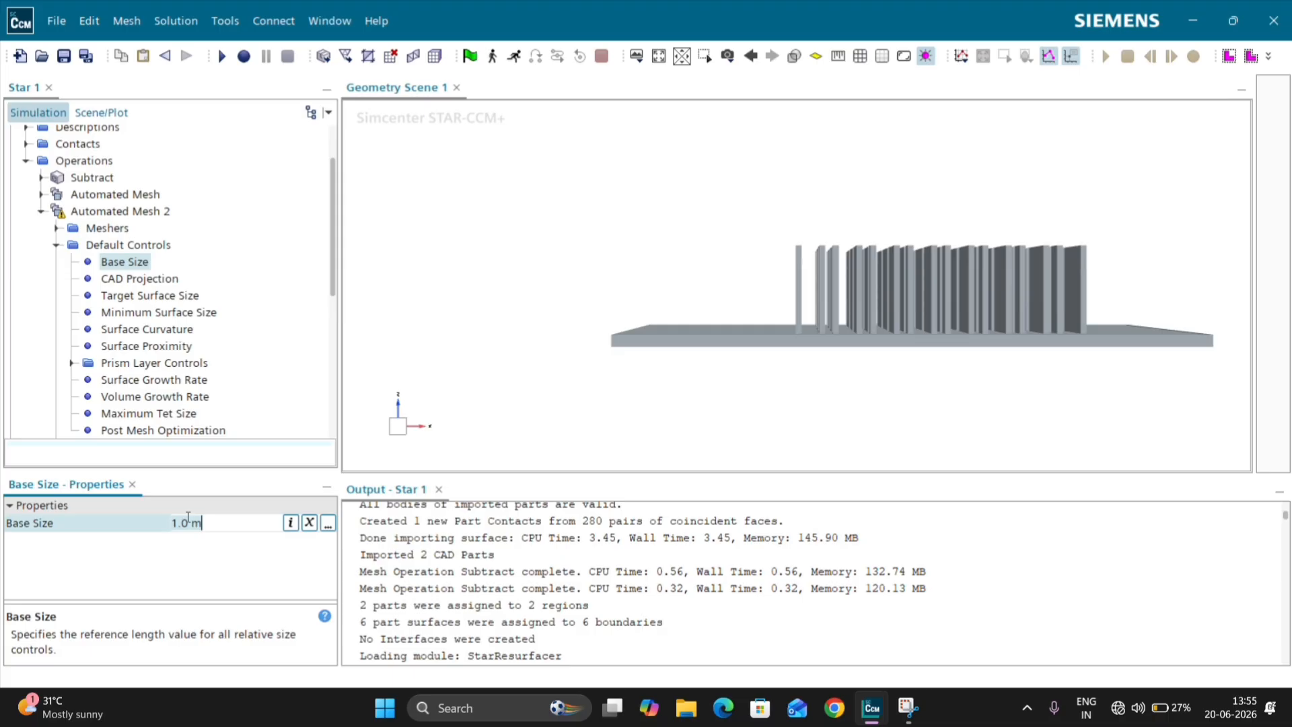
pyautogui.press('BackSpace')
pyautogui.press('BackSpace')
pyautogui.press('BackSpace')
pyautogui.press('BackSpace')
pyautogui.press('Return')
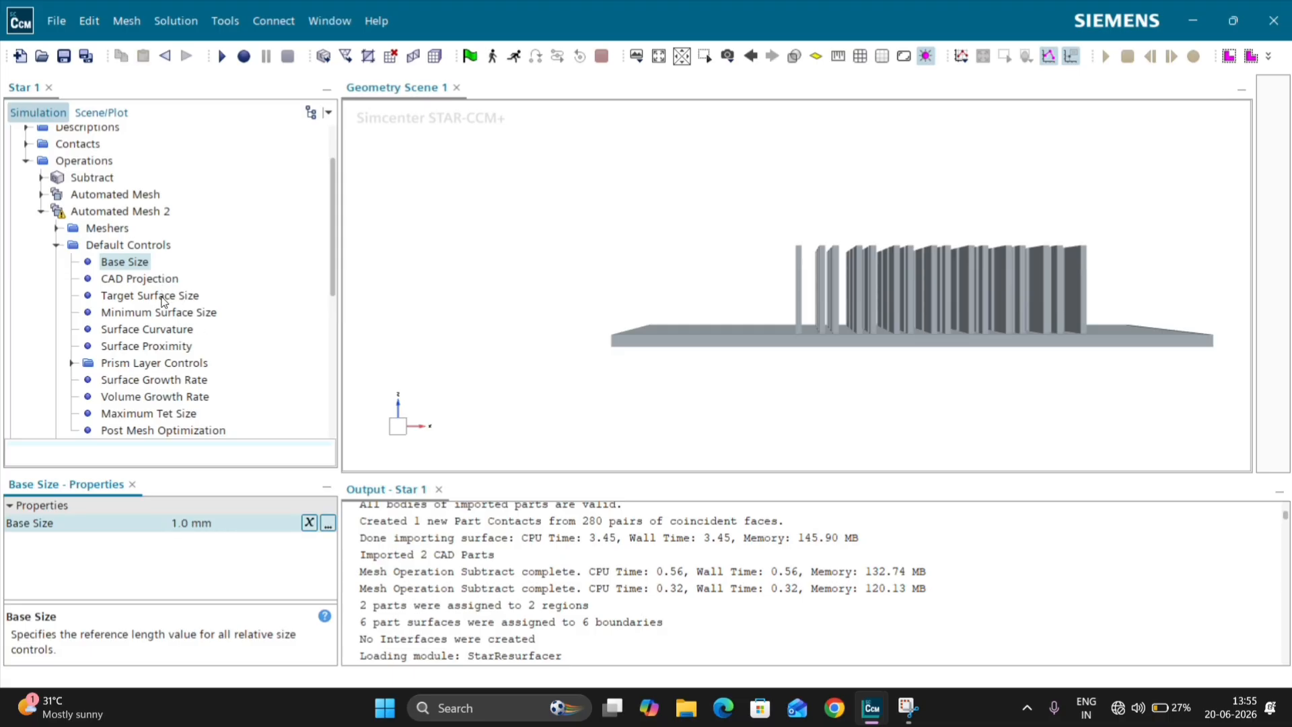
# Step: Set the Automated Mesh 2 target surface size to 40% of base
pyautogui.click(164, 299)
pyautogui.click(204, 542)
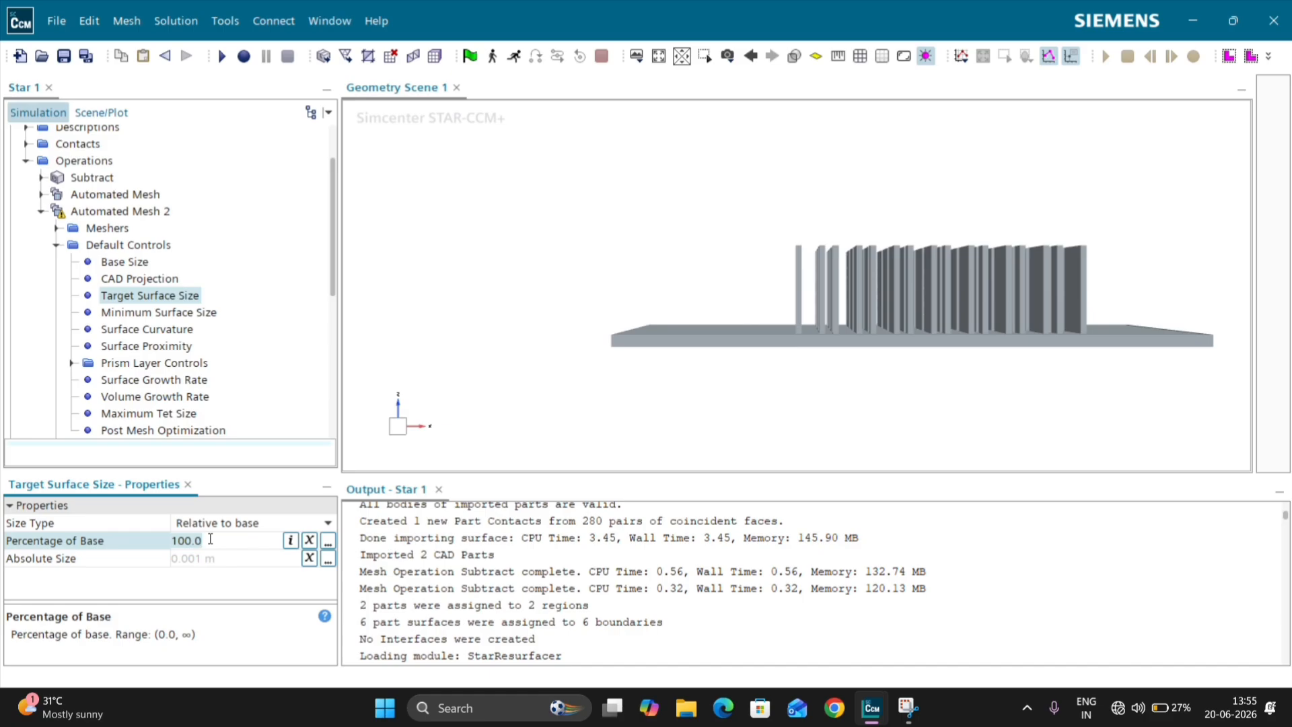
pyautogui.hotkey('ctrl', 'a')
pyautogui.write('40')
pyautogui.press('Return')
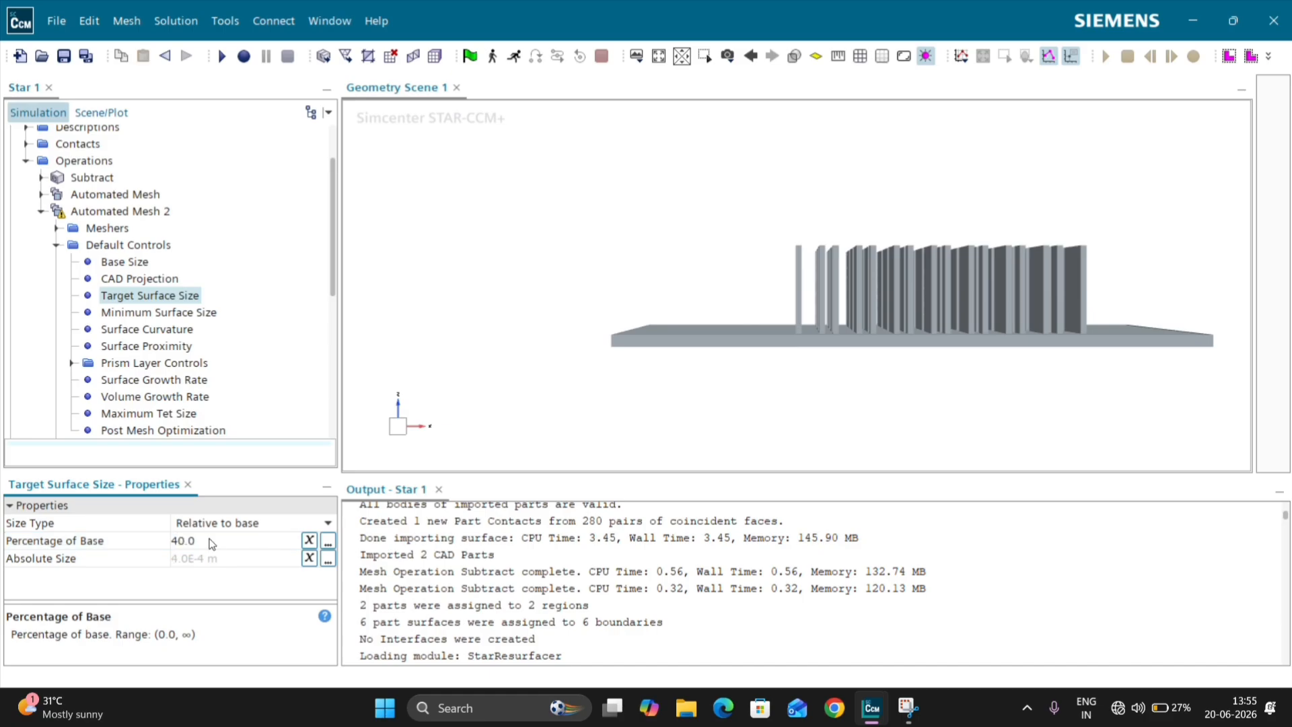
# Step: Set the Automated Mesh 2 target surface size to 60% of base
pyautogui.click(150, 314)
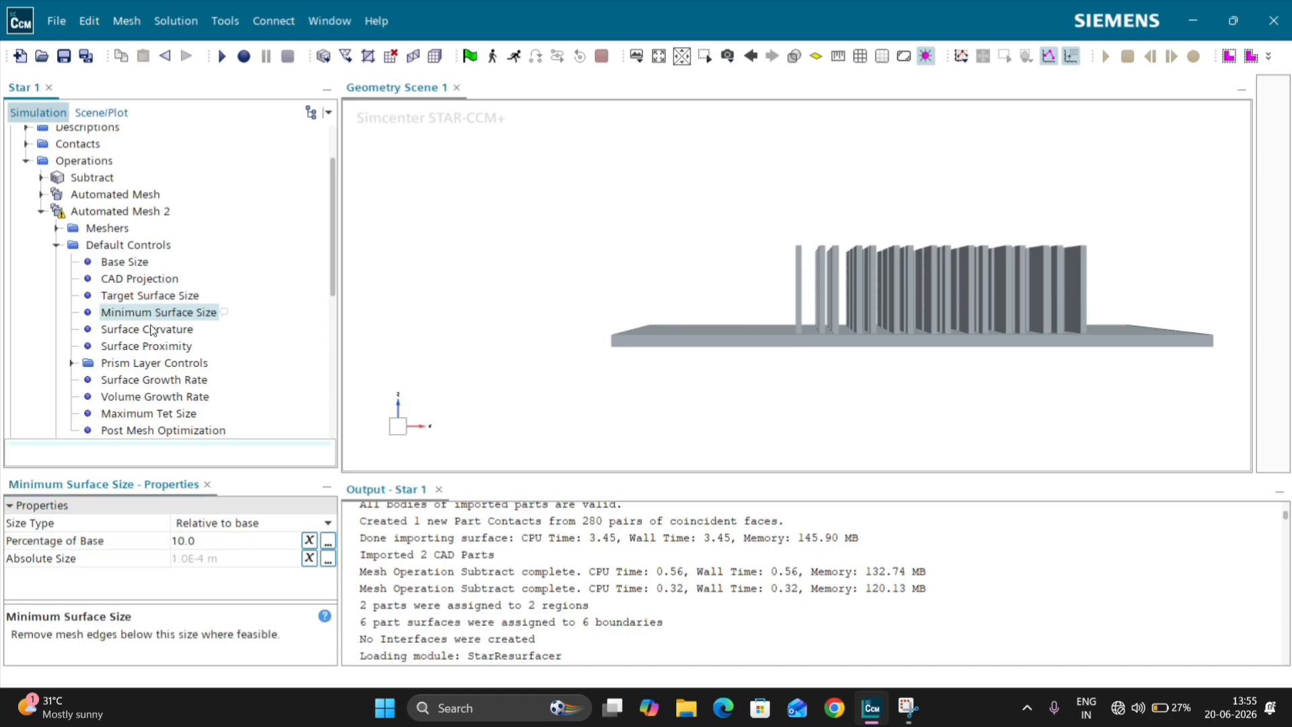
pyautogui.click(135, 297)
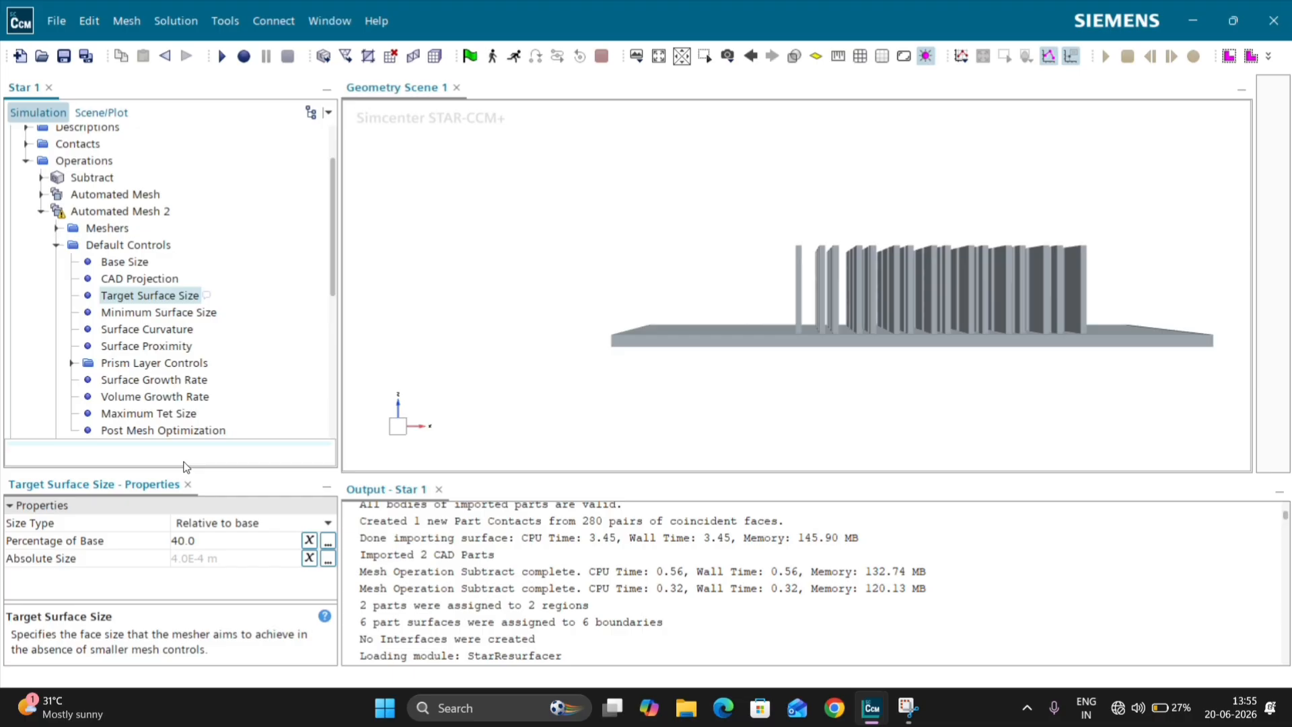
pyautogui.click(204, 538)
pyautogui.write('6')
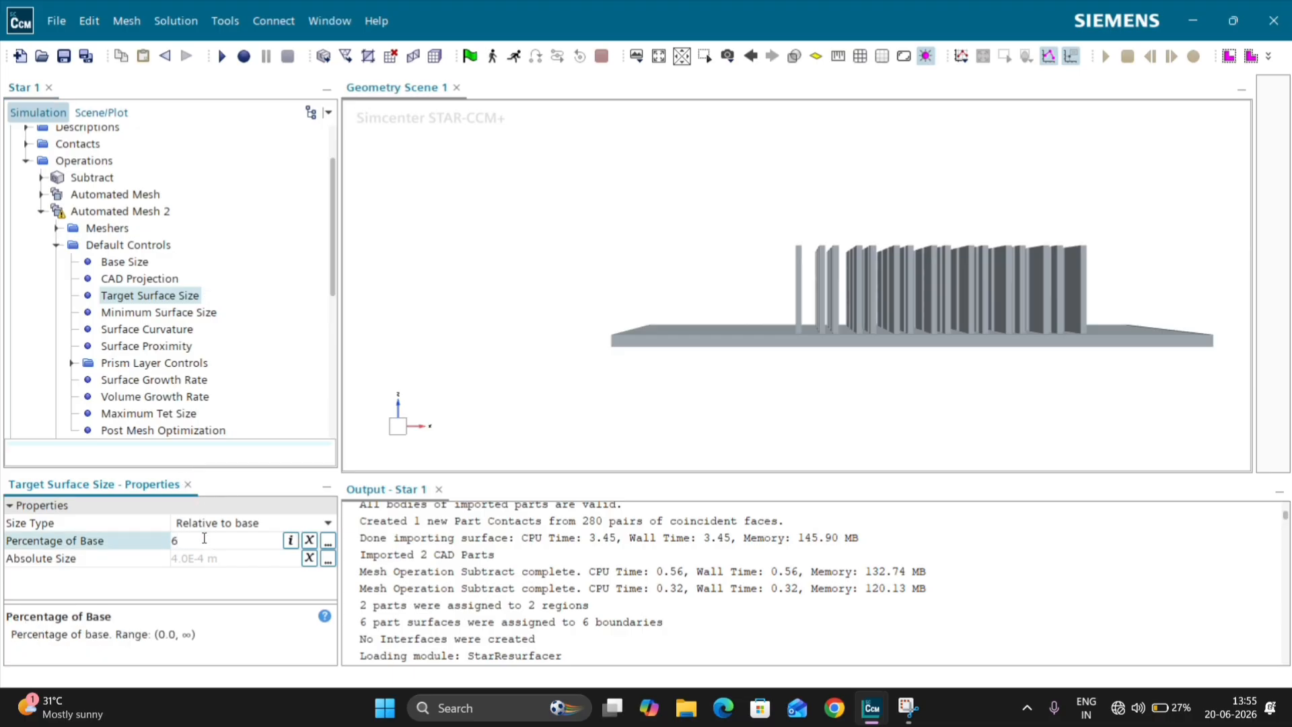
pyautogui.write('0')
pyautogui.press('Return')
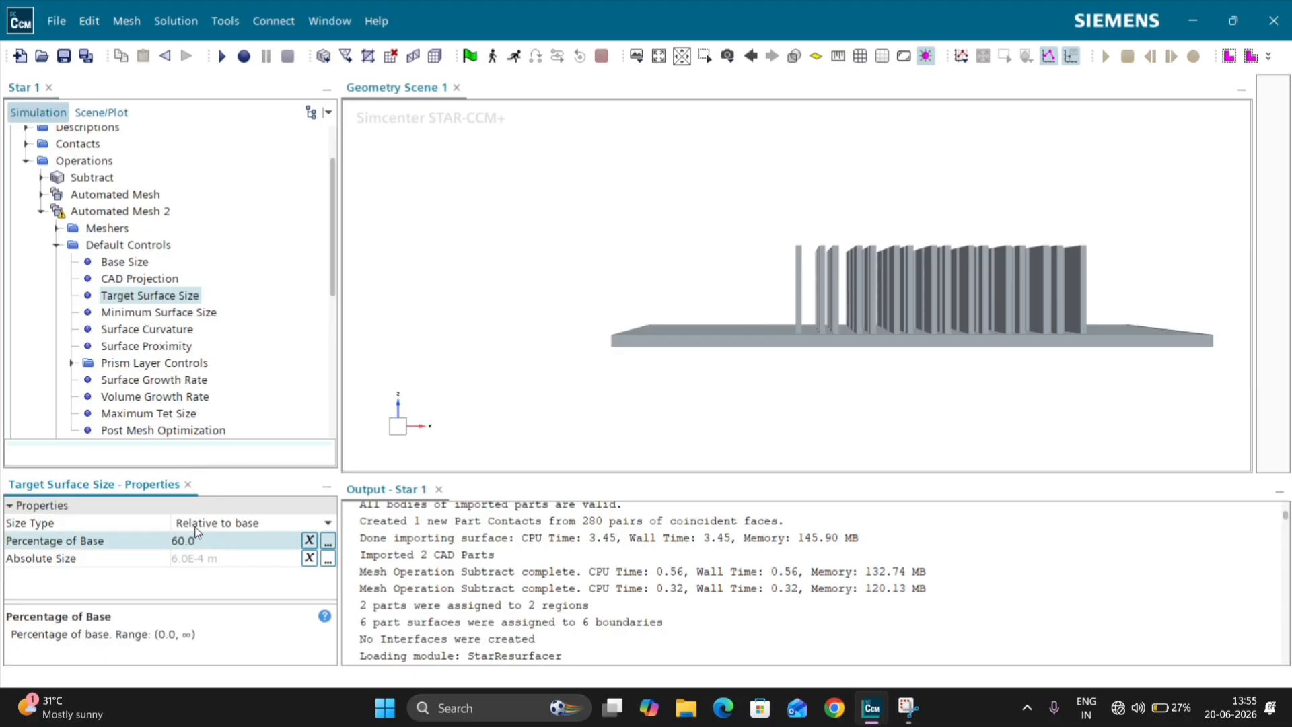
# Step: Set the Automated Mesh 2 minimum surface size to 4% of base
pyautogui.click(172, 316)
pyautogui.click(213, 540)
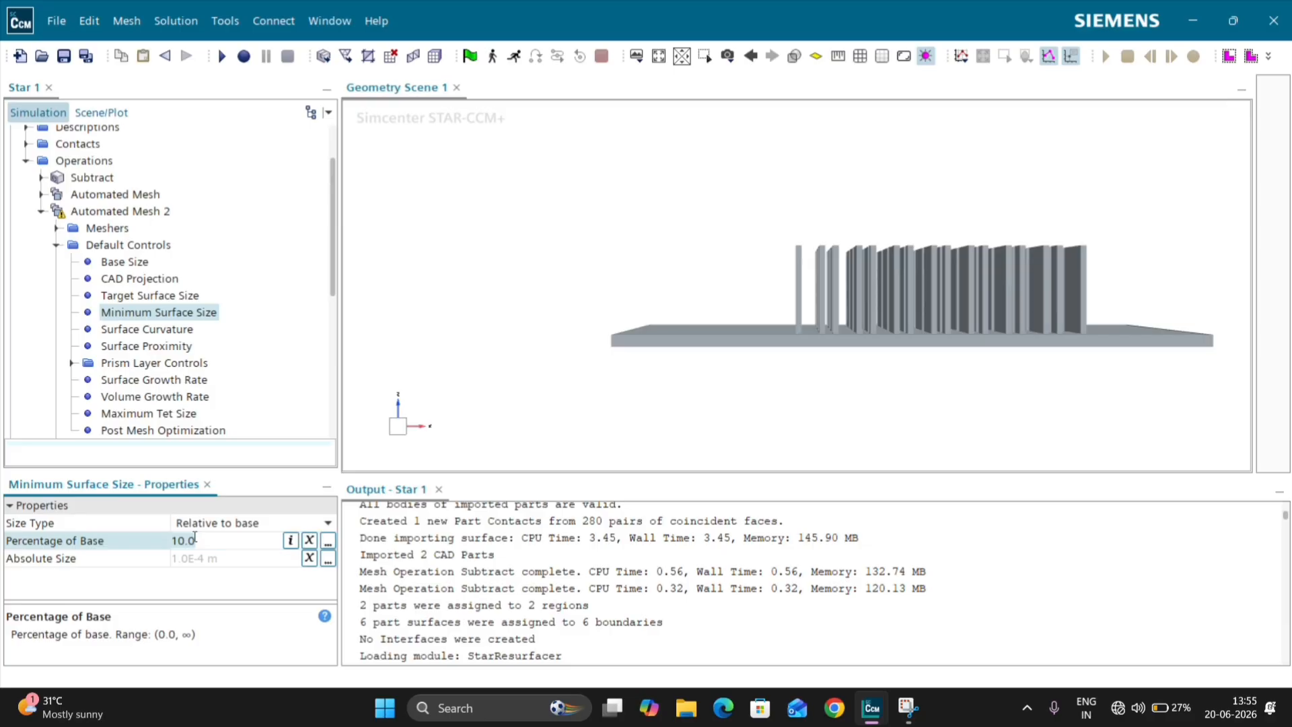
pyautogui.write('4')
pyautogui.press('Return')
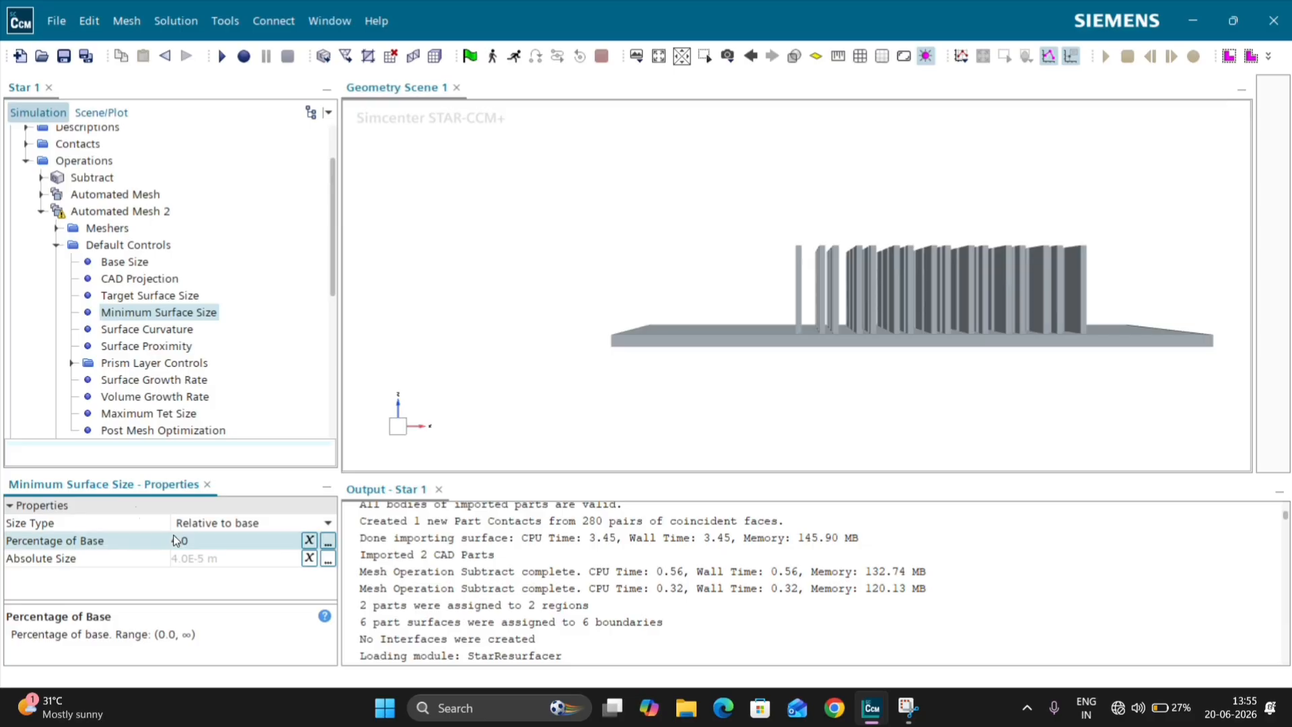
# Step: Set the Automated Mesh 2 prism layer controls to 5 prism layers with a stretching of 1.3
pyautogui.click(160, 369)
pyautogui.click(181, 524)
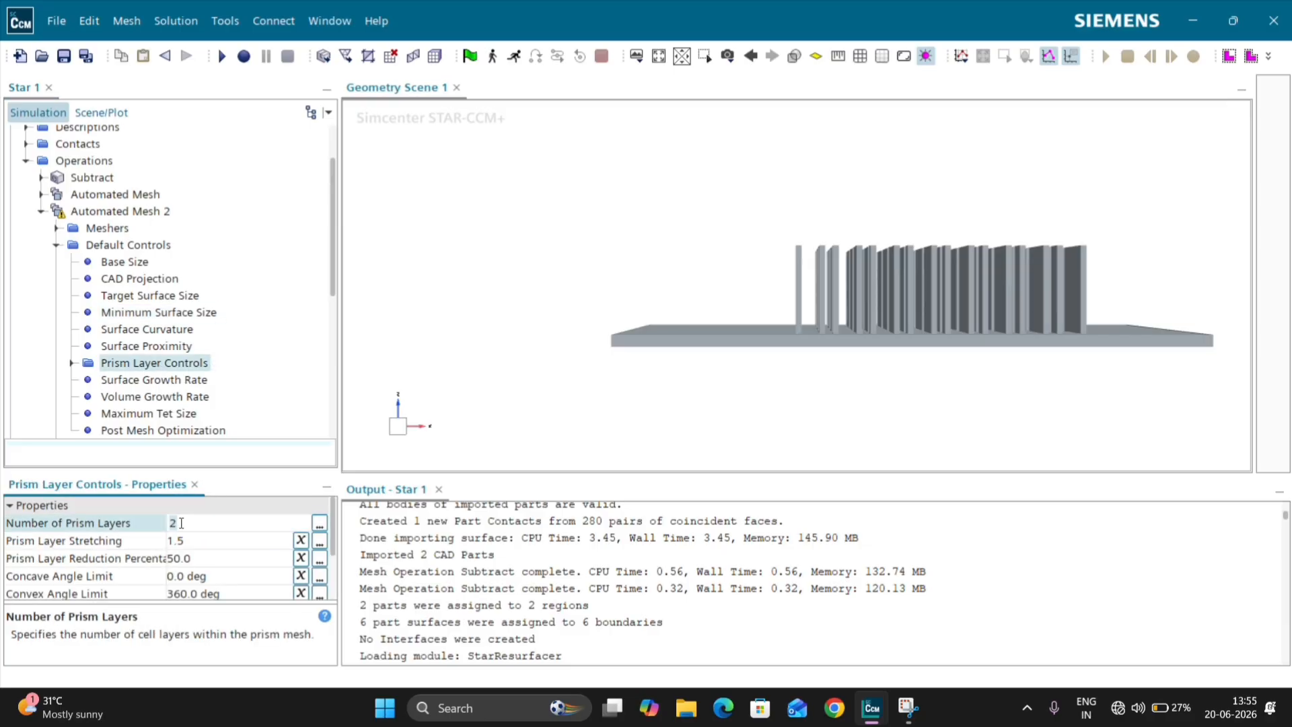
pyautogui.press('BackSpace')
pyautogui.write('5')
pyautogui.press('Return')
pyautogui.click(196, 541)
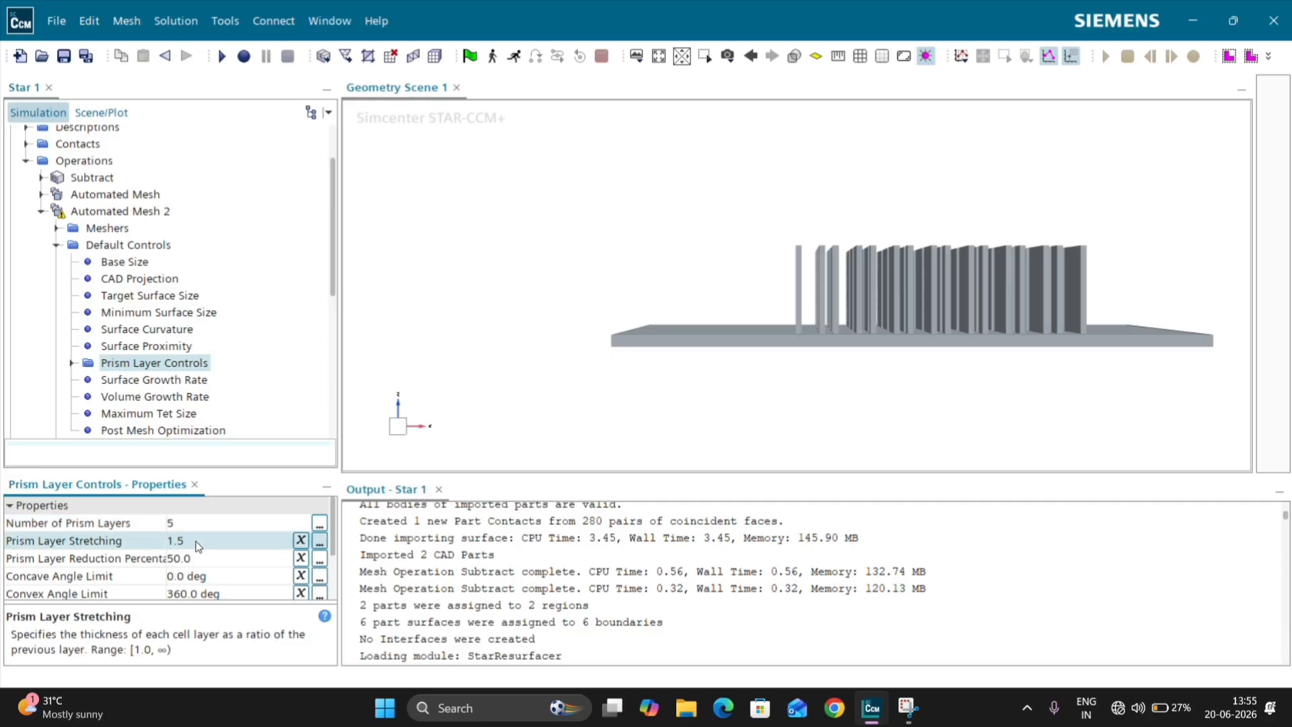
pyautogui.click(197, 541)
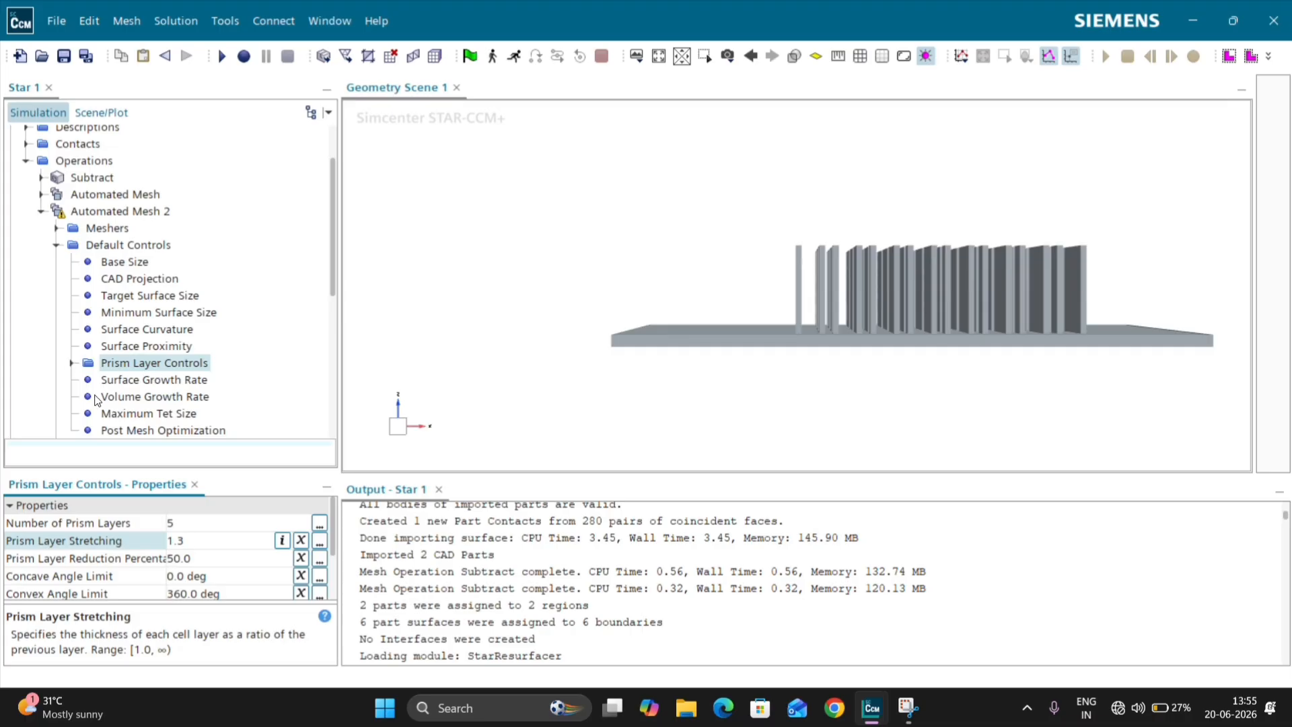
# Step: Set the prism layer total thickness to an absolute size of 2.0 mm
pyautogui.click(68, 363)
pyautogui.click(135, 380)
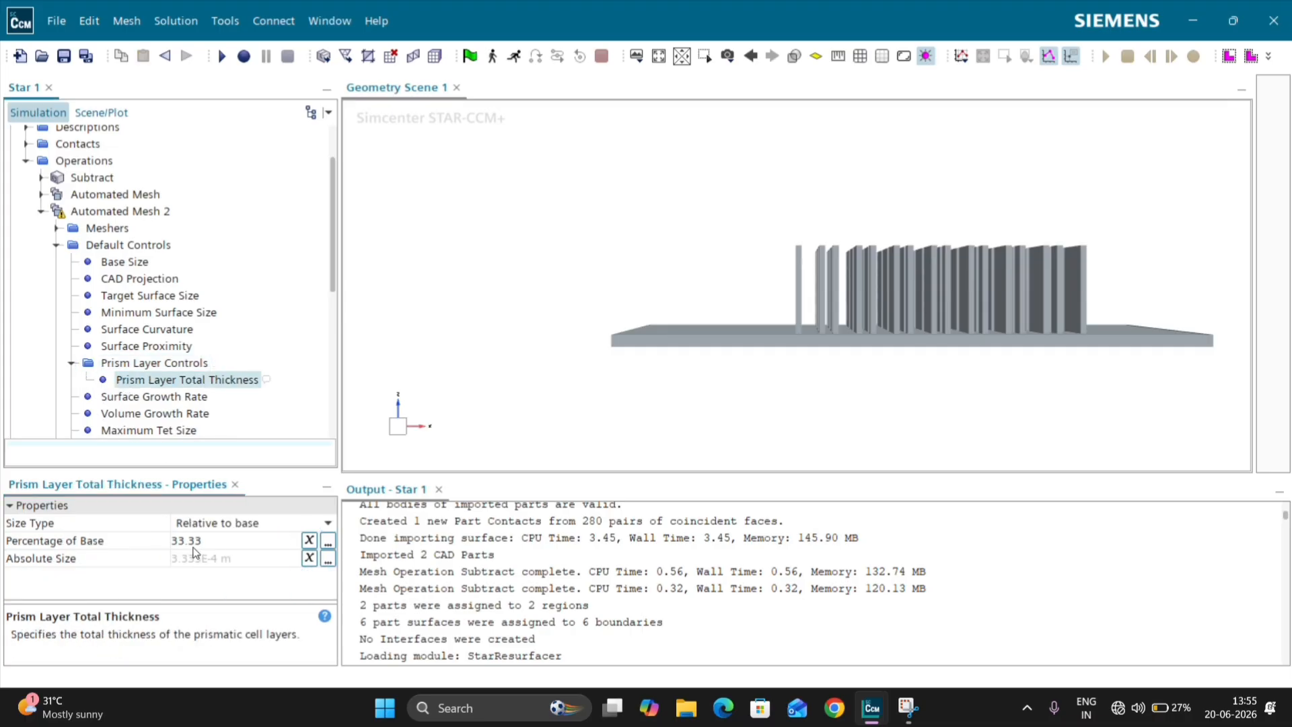
pyautogui.click(214, 522)
pyautogui.click(214, 523)
pyautogui.click(215, 558)
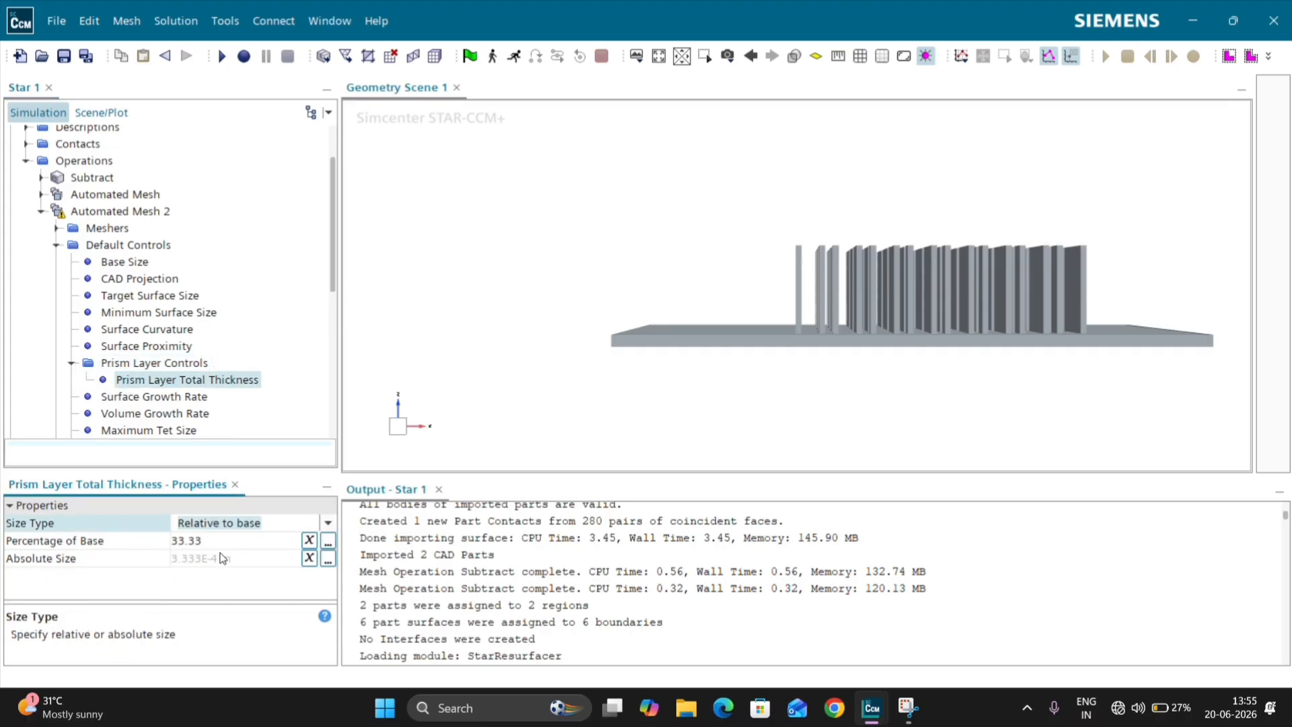
pyautogui.click(221, 556)
pyautogui.write('2')
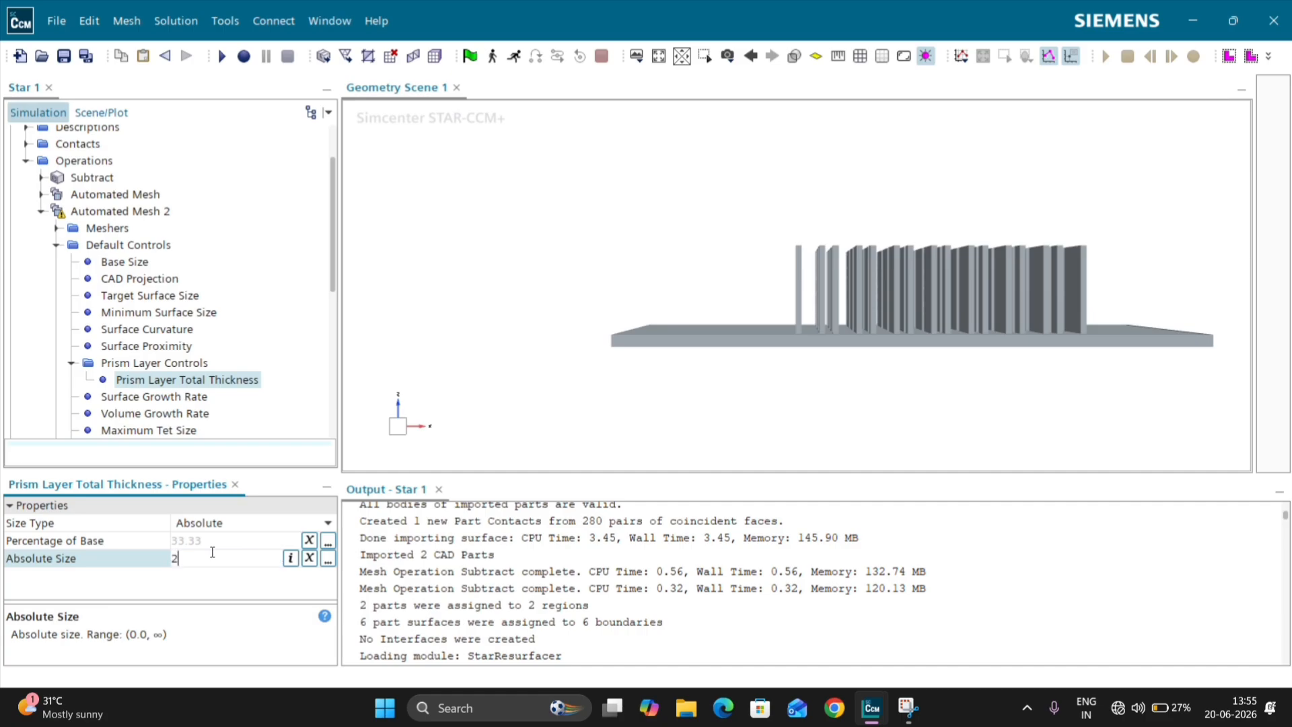
pyautogui.write('.0 mm')
pyautogui.press('Return')
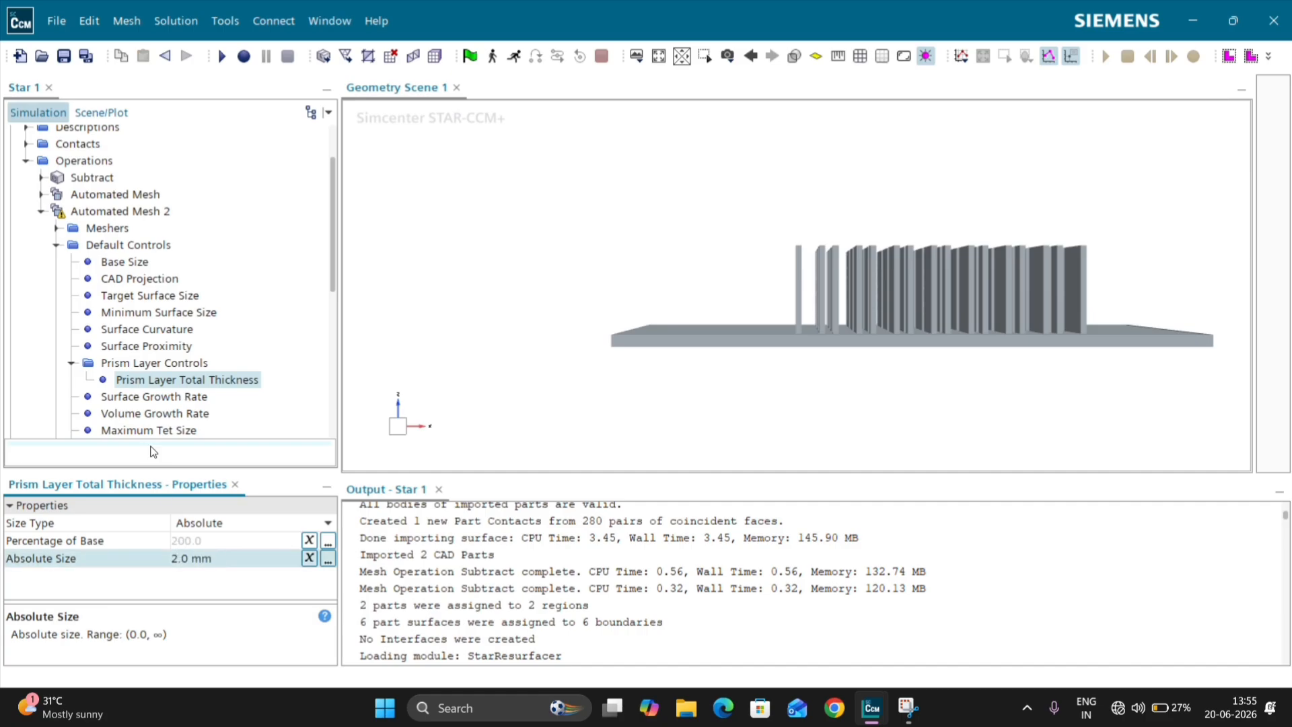
# Step: Set the maximum tet size in the Automated Mesh 2 default controls to 50% of base
pyautogui.click(71, 364)
pyautogui.scroll(-1, 74, 369)
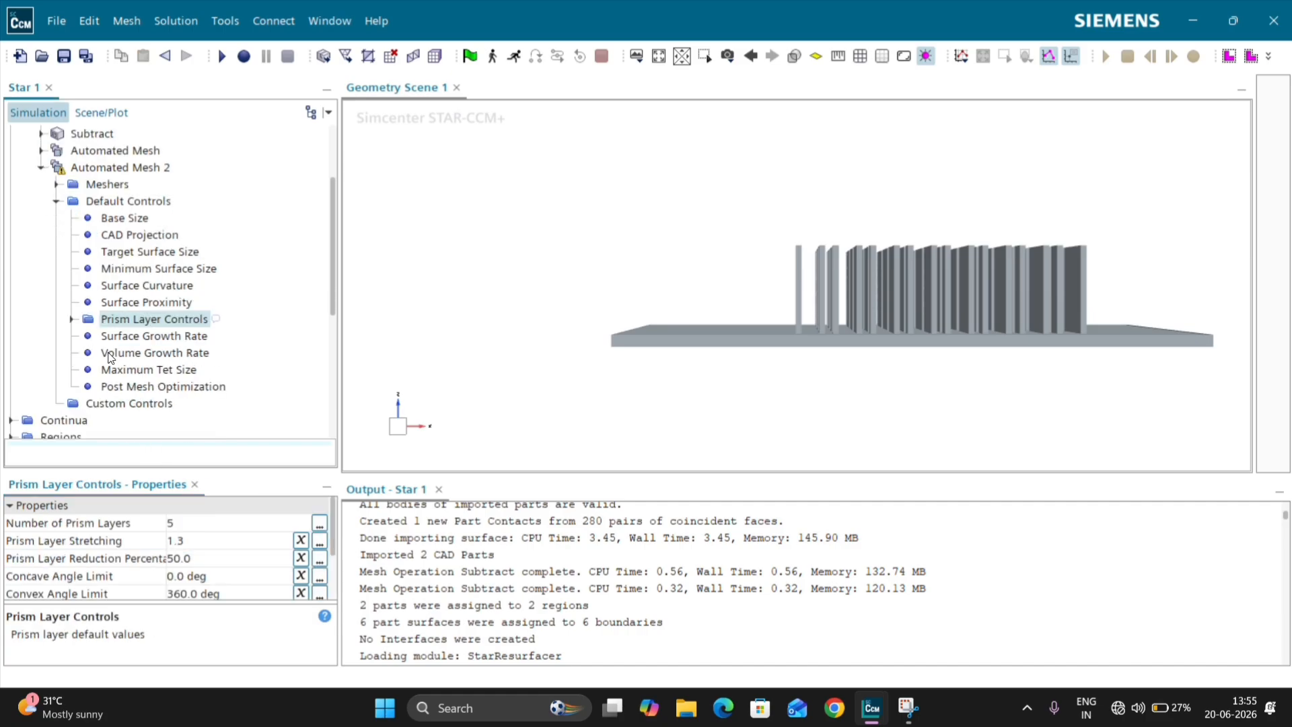
pyautogui.click(128, 369)
pyautogui.click(216, 540)
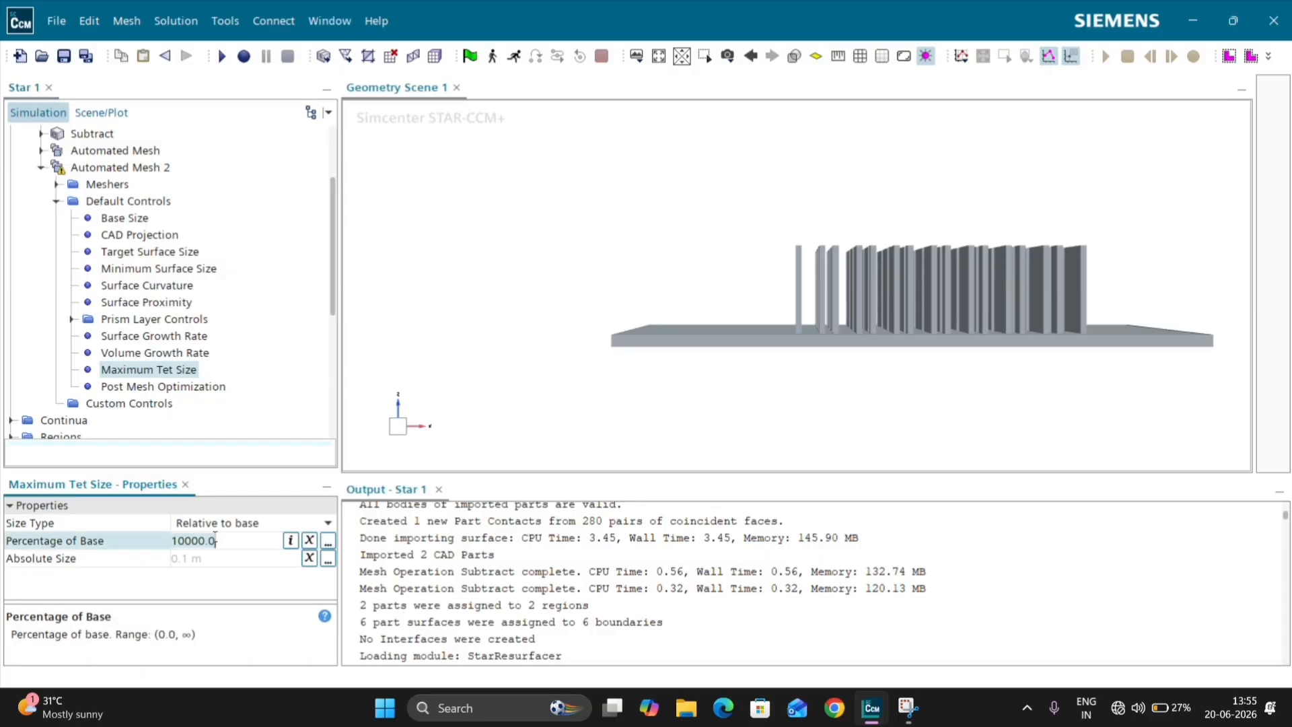
pyautogui.hotkey('ctrl', 'a')
pyautogui.write('50')
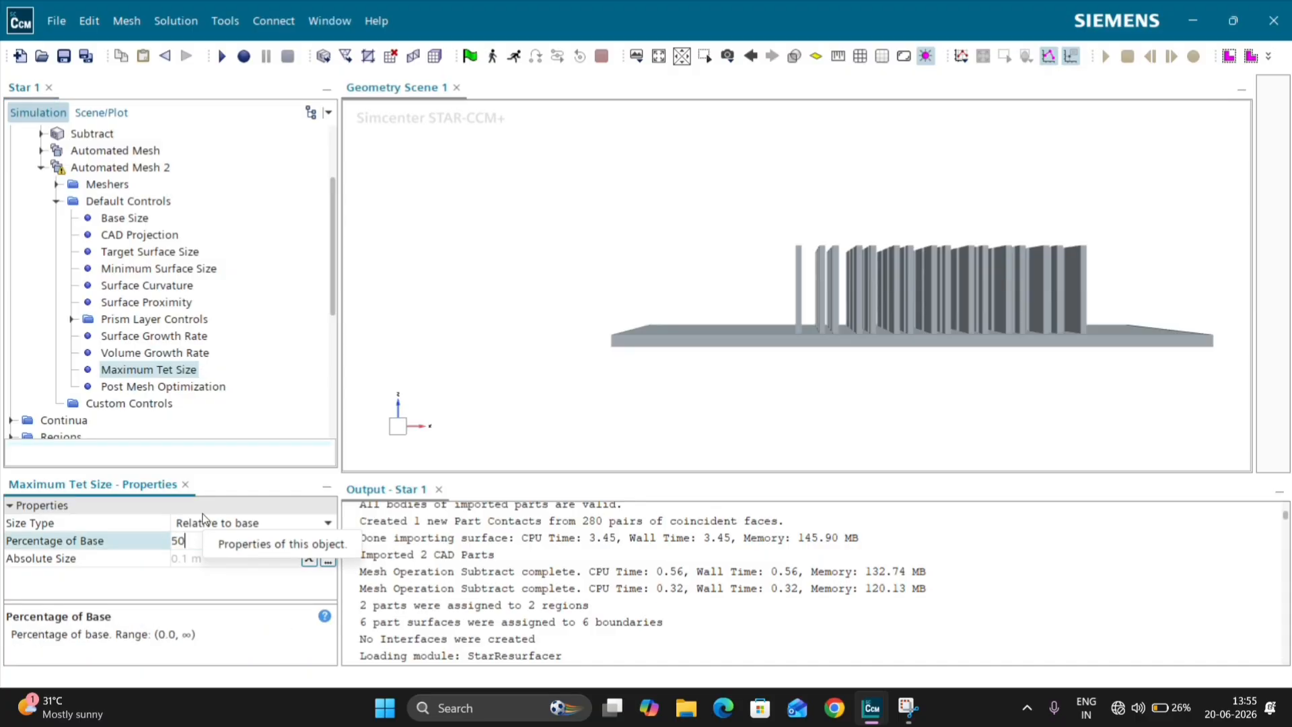
pyautogui.press('Return')
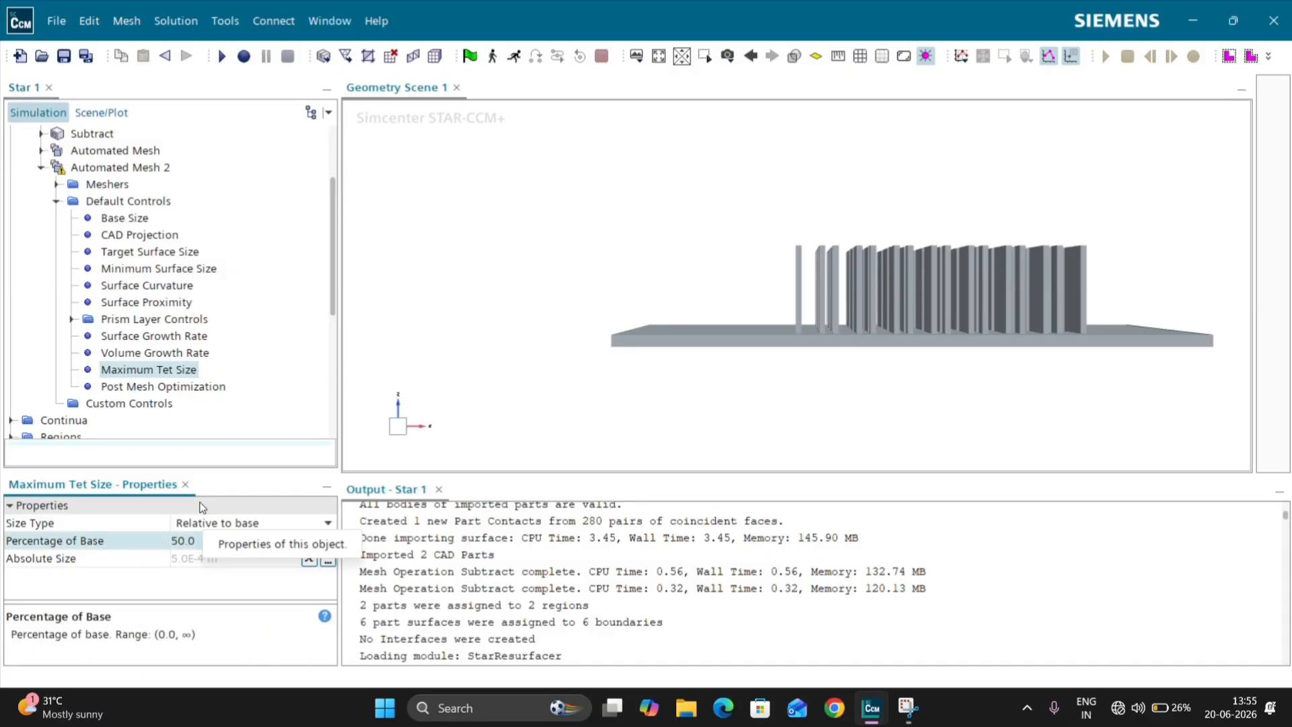
# Step: Execute the Automated Mesh 2 operation to generate the Air Domain mesh, keeping the existing growth rate and post mesh optimization settings
pyautogui.click(134, 336)
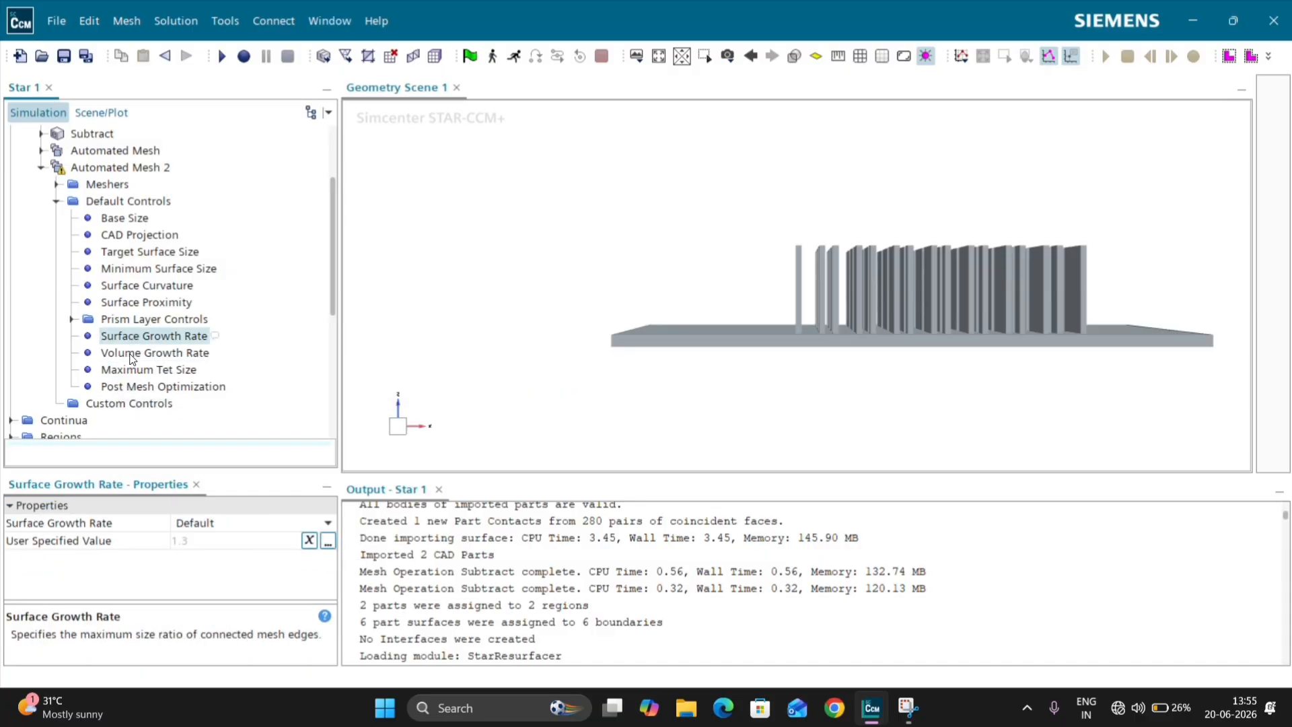
pyautogui.click(125, 389)
pyautogui.click(129, 372)
pyautogui.click(131, 356)
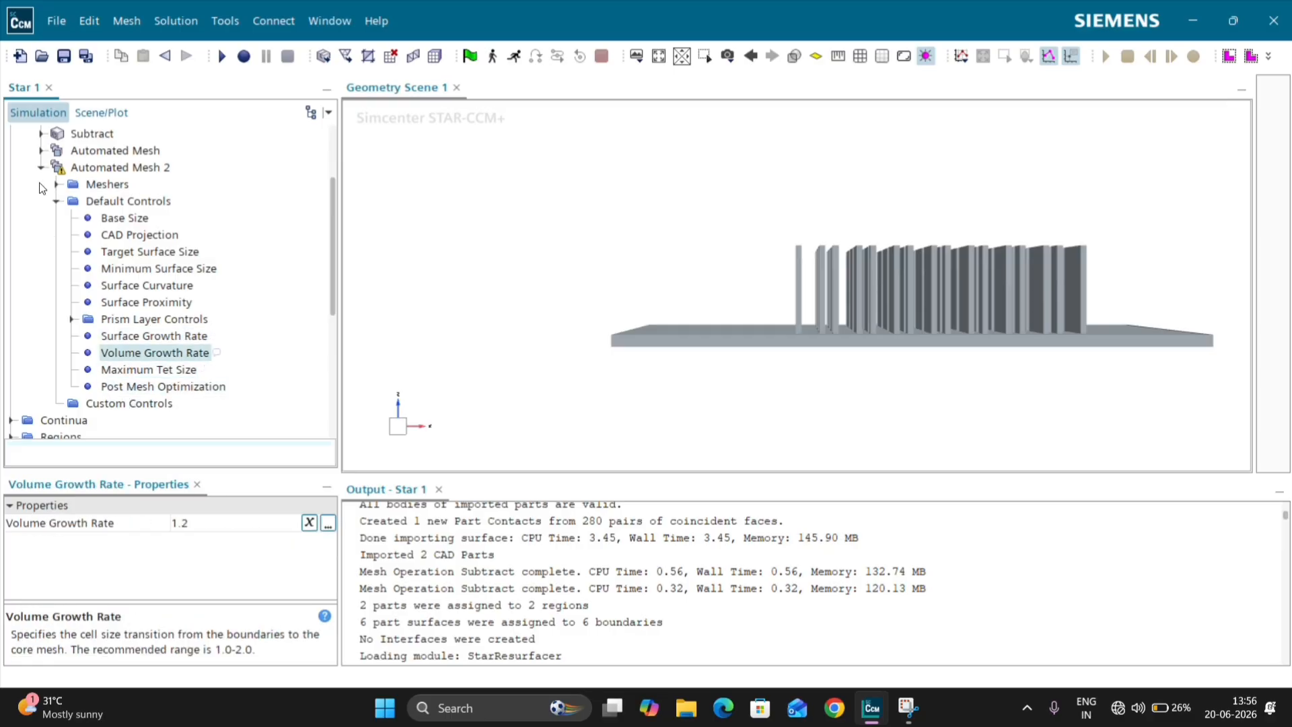
pyautogui.rightClick(97, 170)
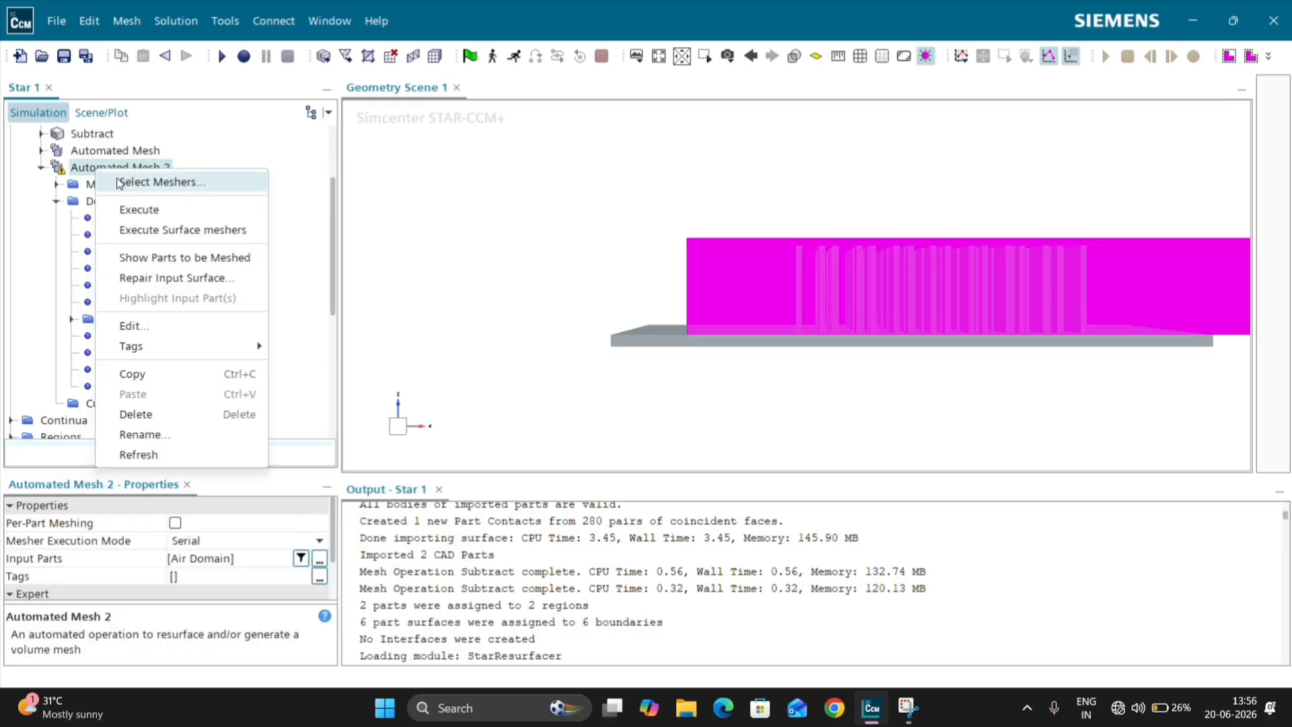
pyautogui.click(124, 210)
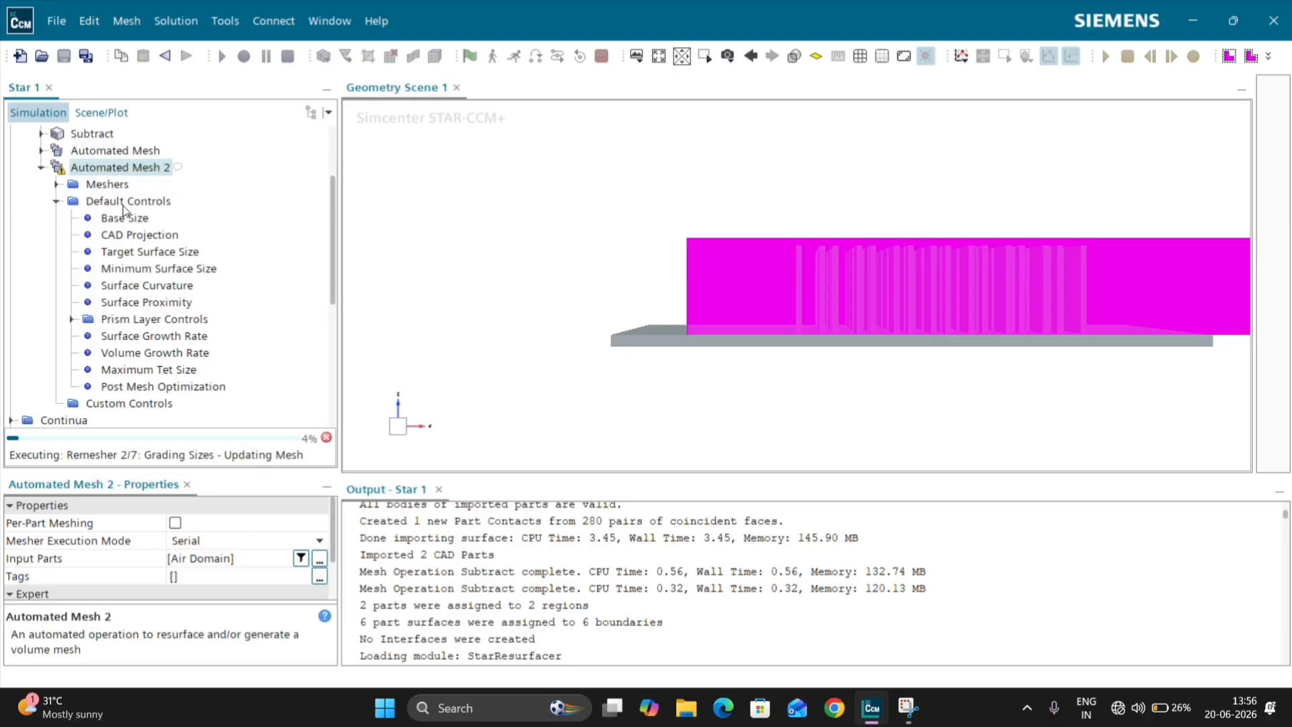
pyautogui.click(40, 167)
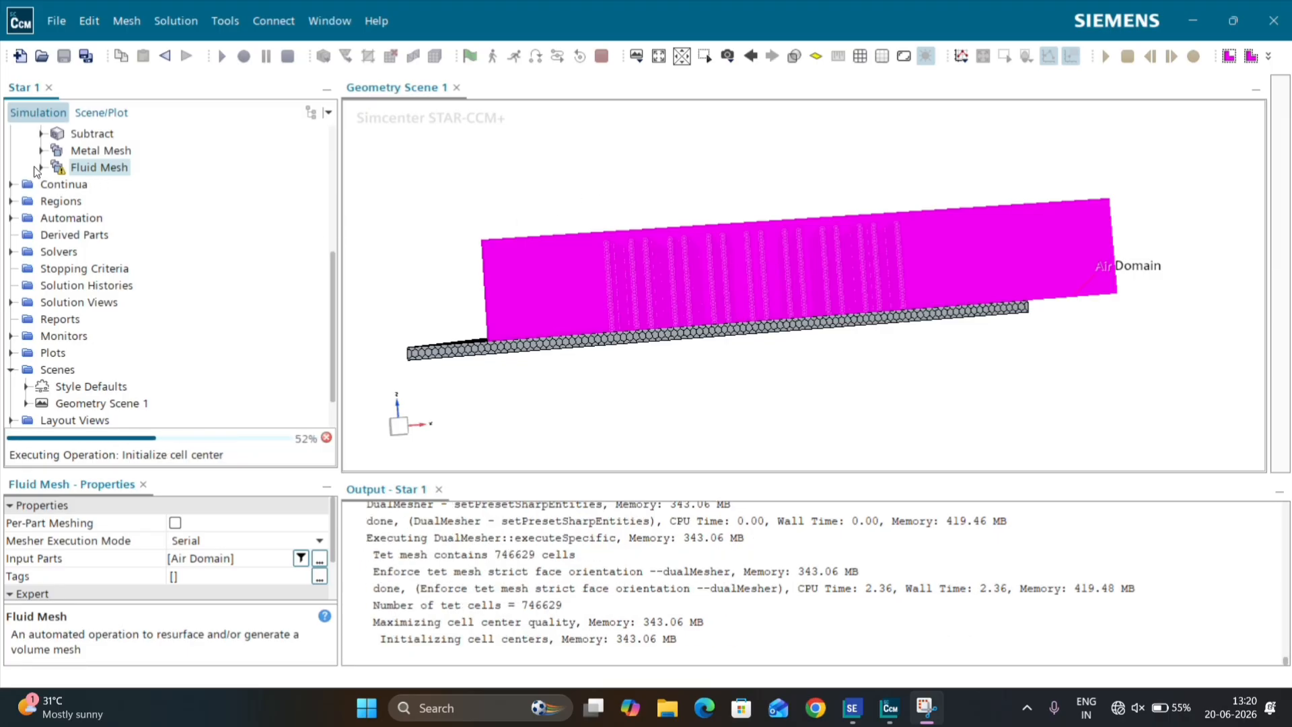
pyautogui.rightClick(83, 171)
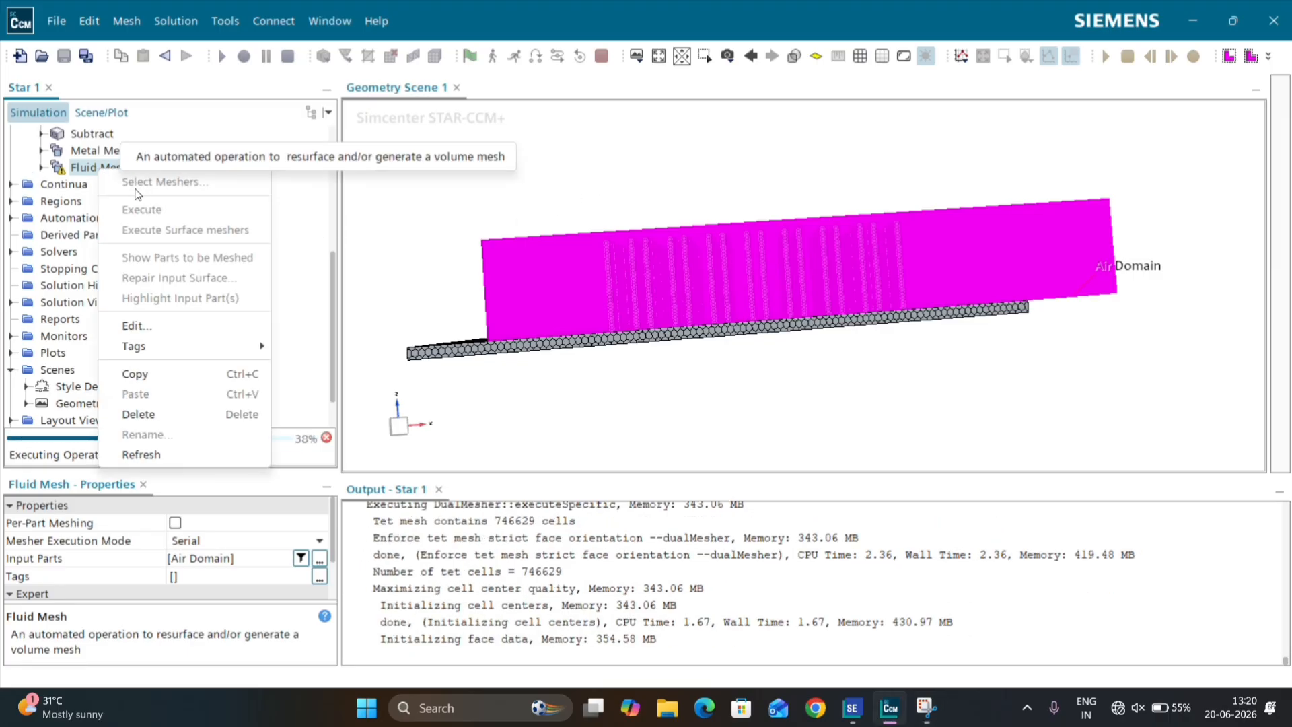
pyautogui.click(435, 304)
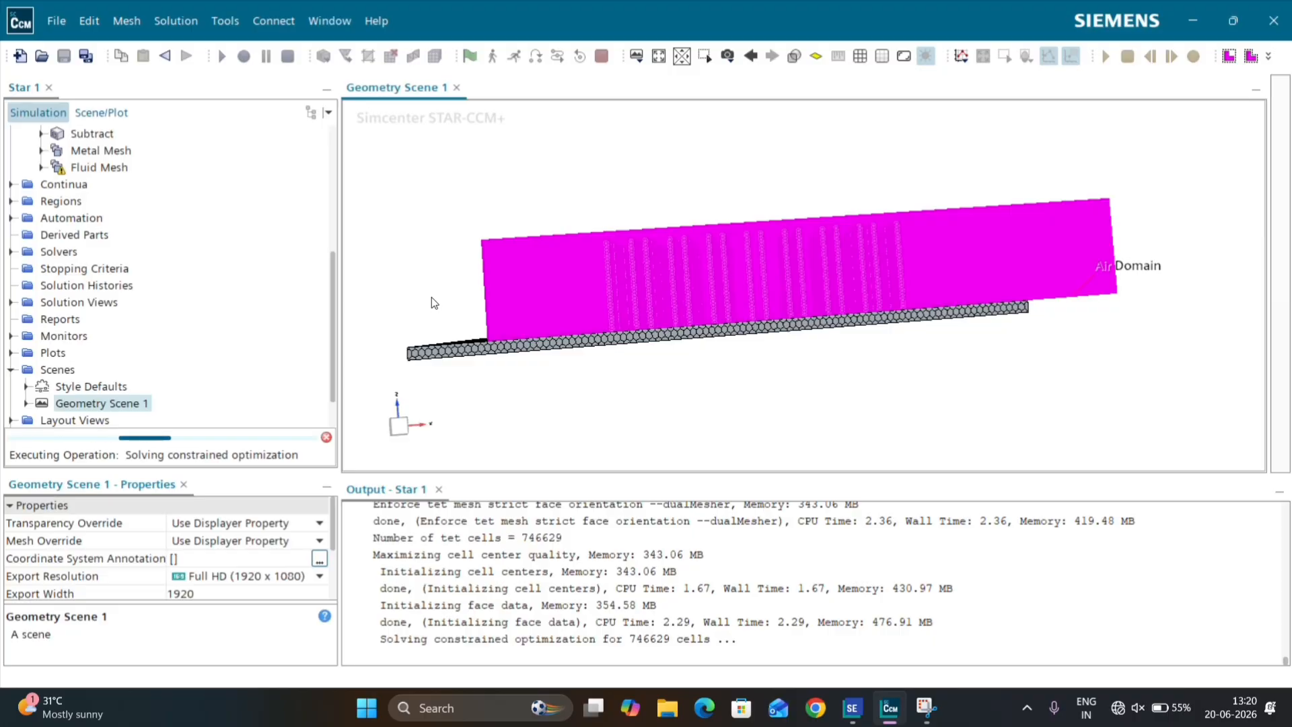
pyautogui.click(41, 151)
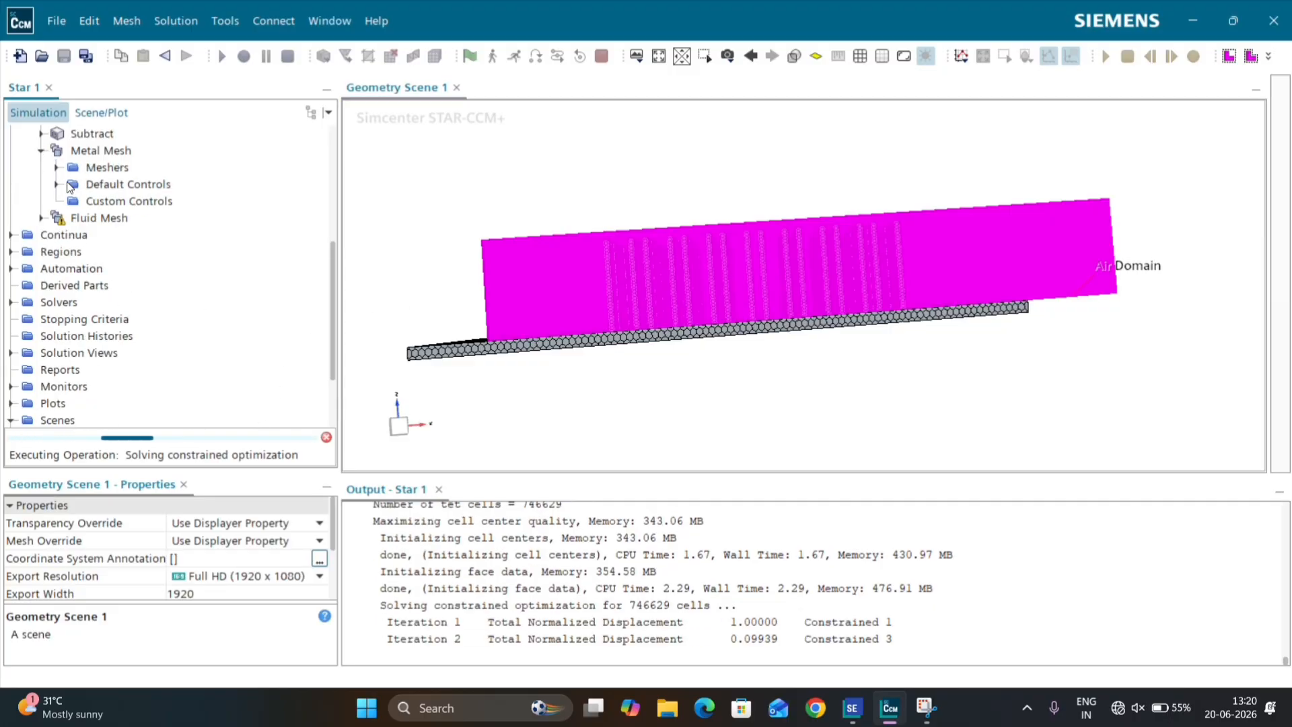
pyautogui.rightClick(79, 152)
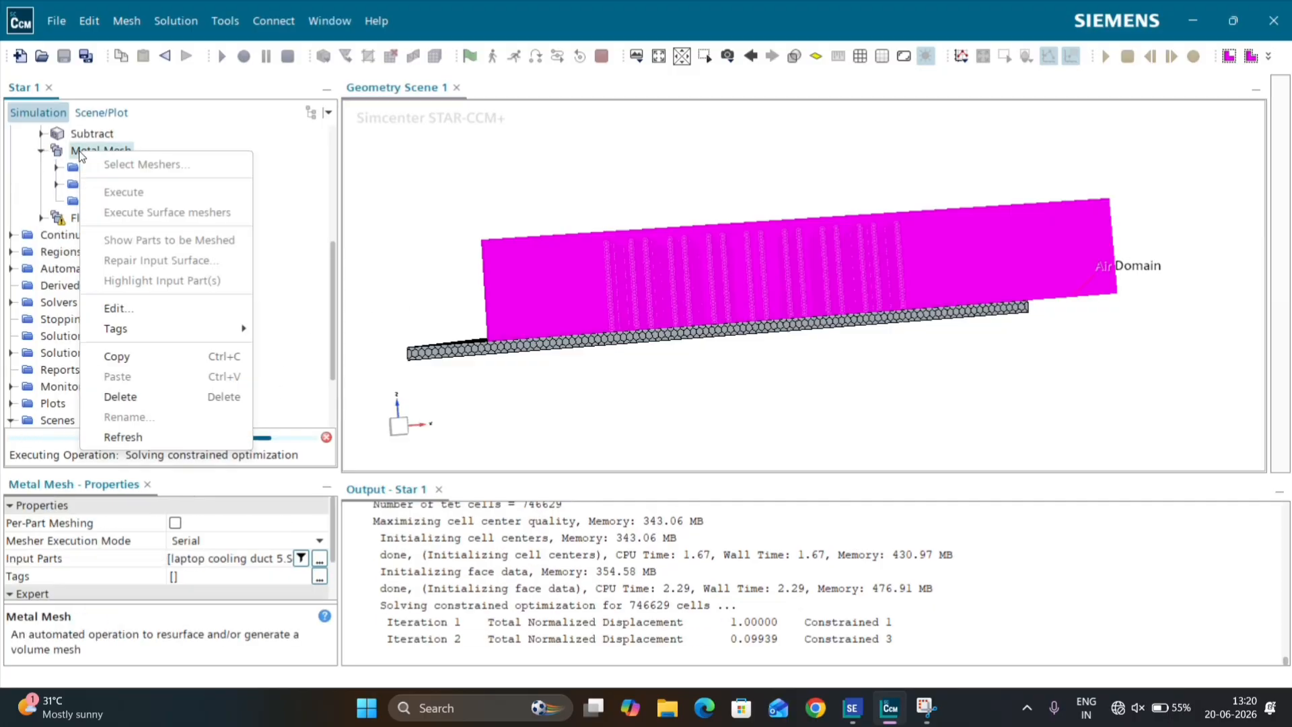
pyautogui.click(41, 150)
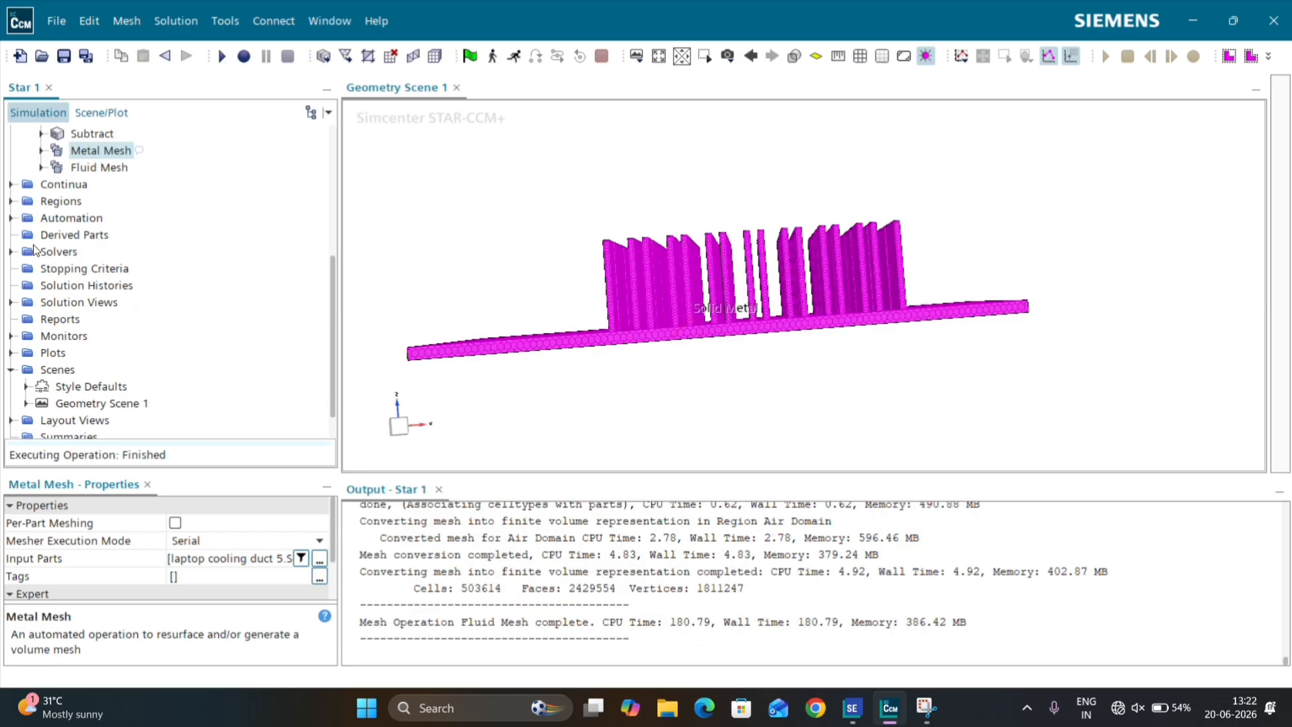
# Step: Review the selected meshers of the Fluid Mesh operation and close the selection without changes
pyautogui.scroll(1, 41, 249)
pyautogui.click(42, 218)
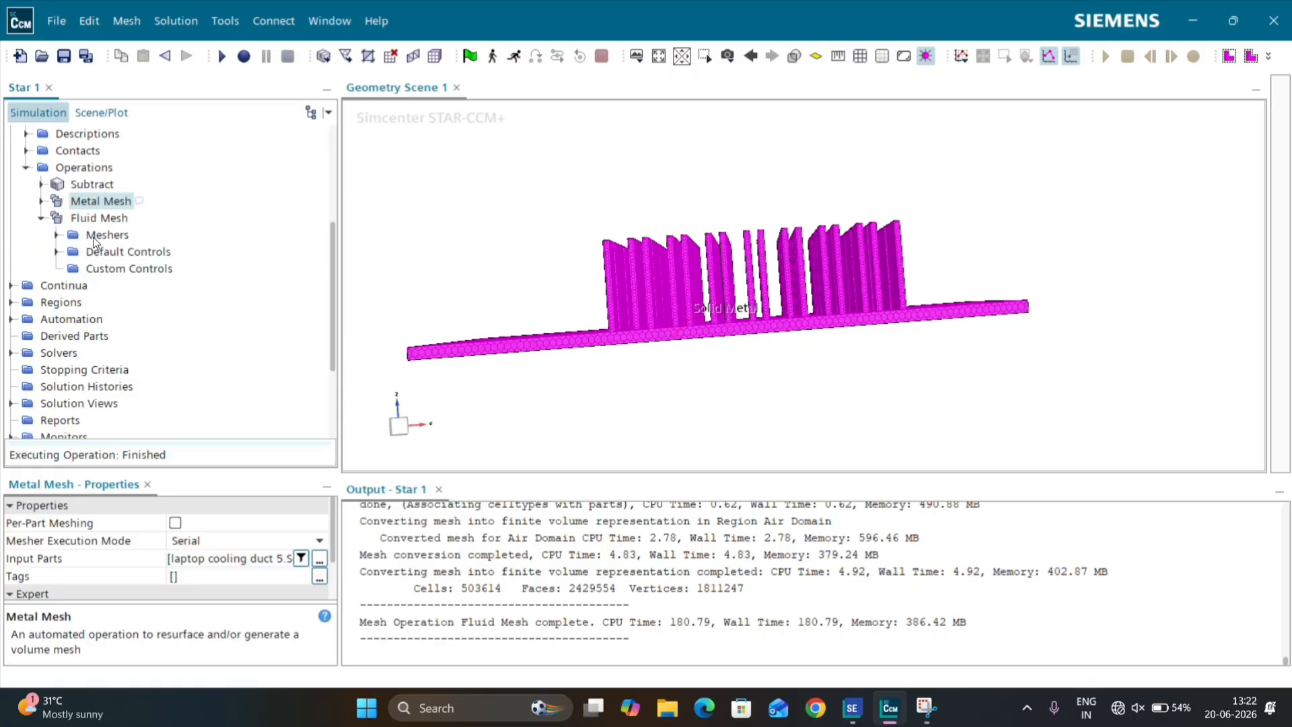
pyautogui.click(113, 237)
pyautogui.click(157, 250)
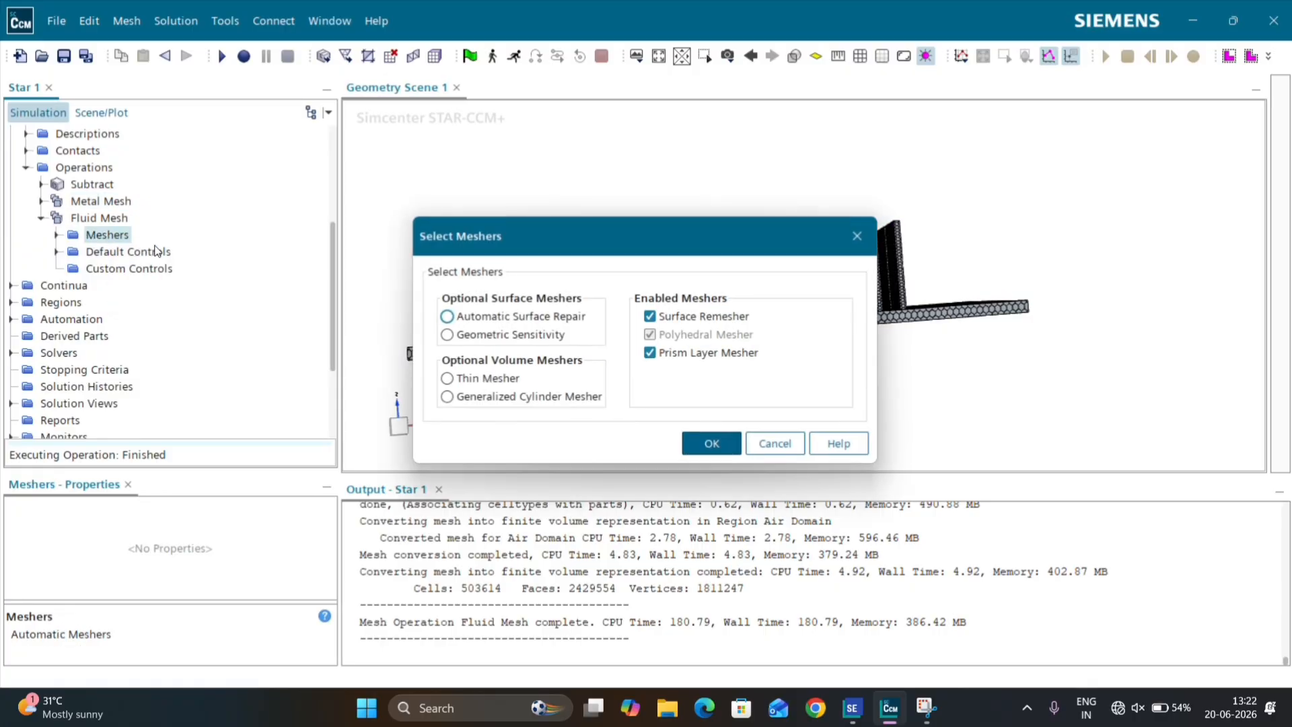
pyautogui.click(864, 234)
# Step: Show the Air Domain part in Geometry Scene 1 using Outline 1, Surface 1 and a new Mesh displayer
pyautogui.scroll(3, 313, 225)
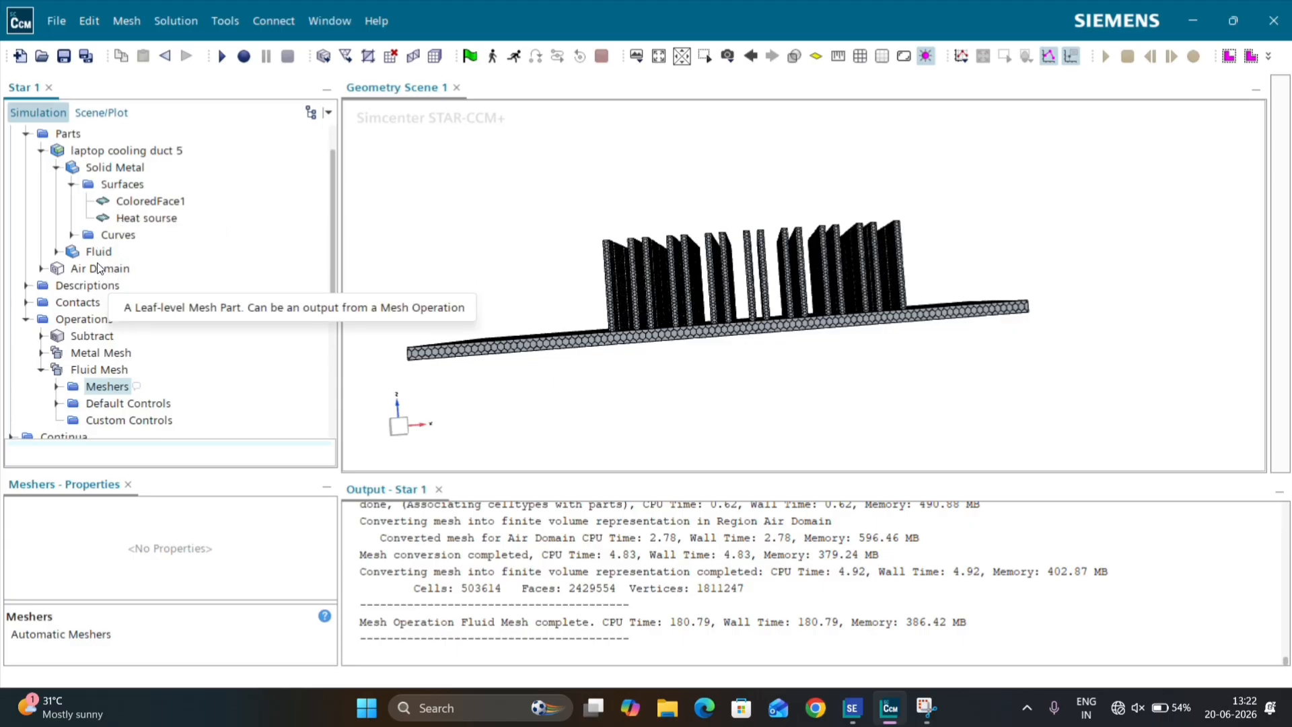
pyautogui.click(59, 172)
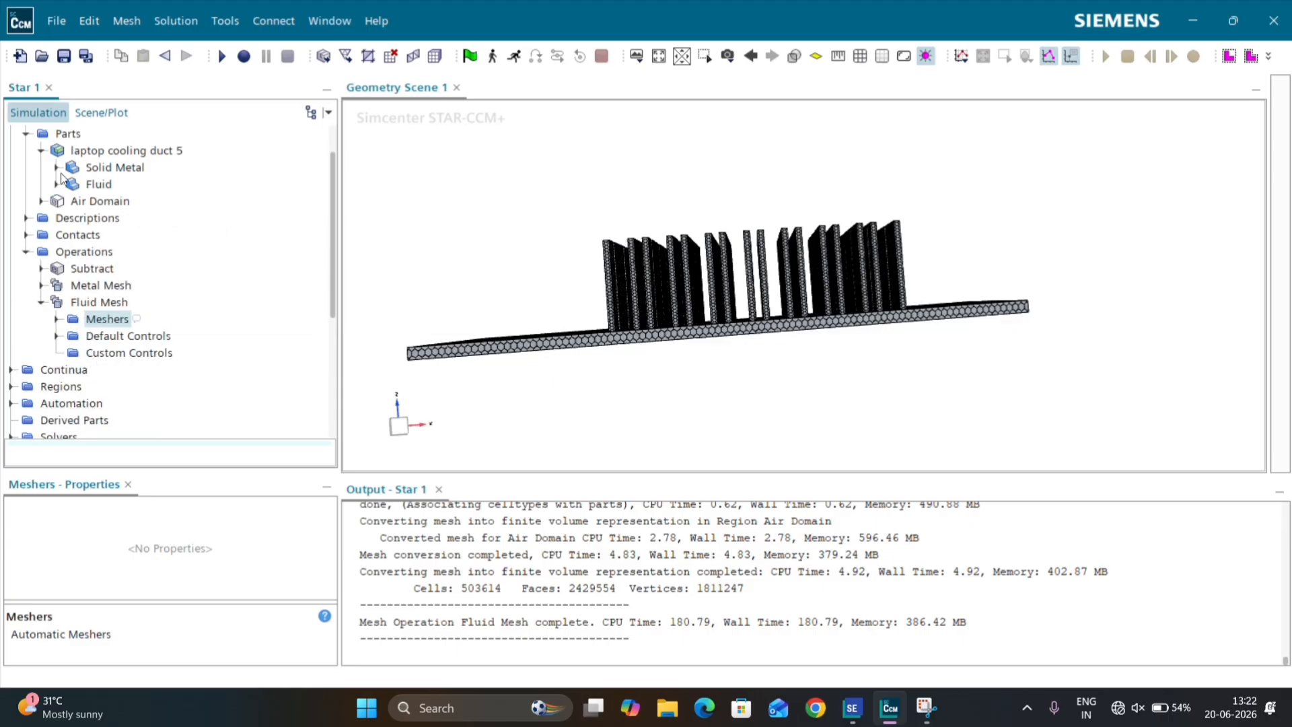
pyautogui.rightClick(100, 207)
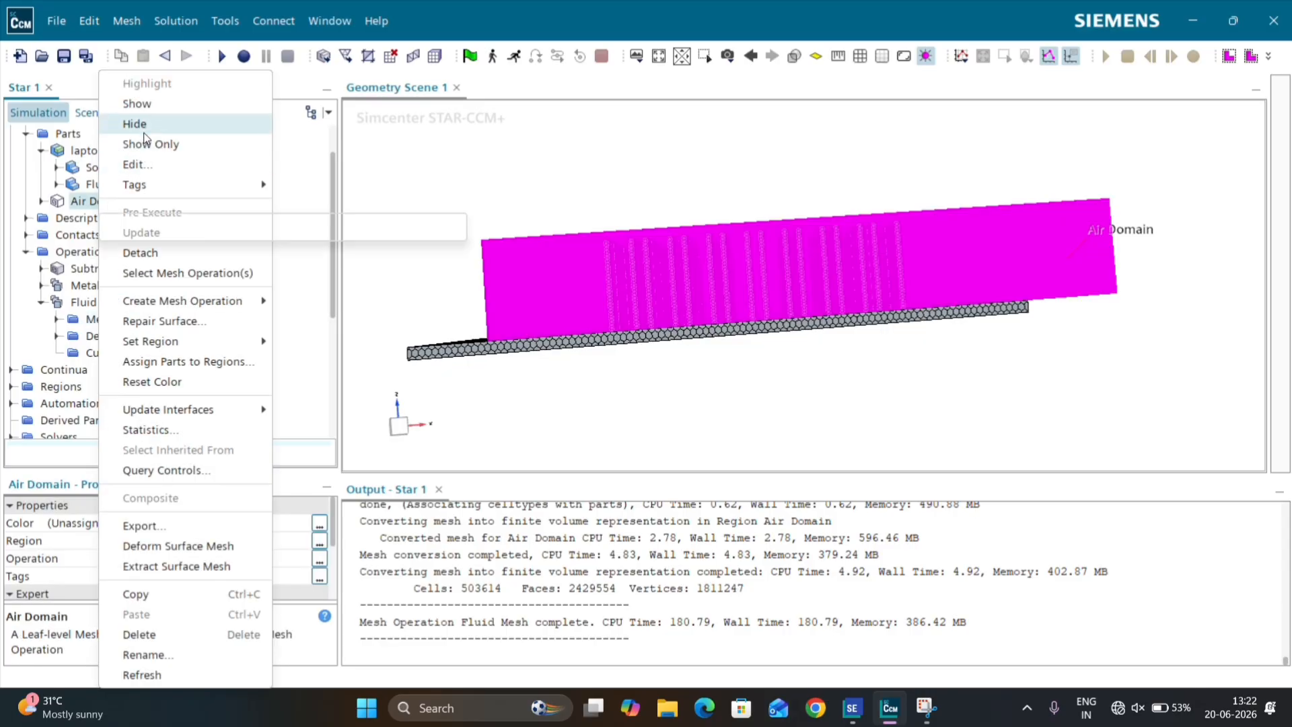
pyautogui.click(168, 104)
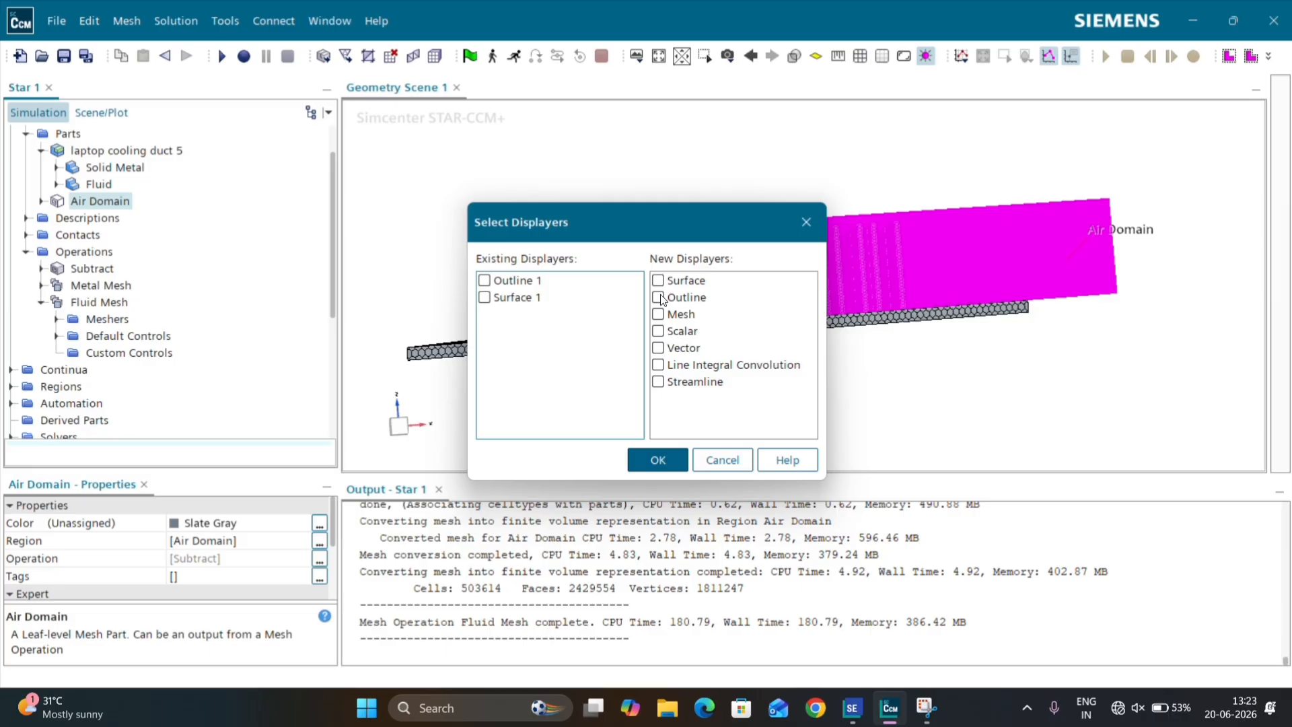
pyautogui.click(658, 315)
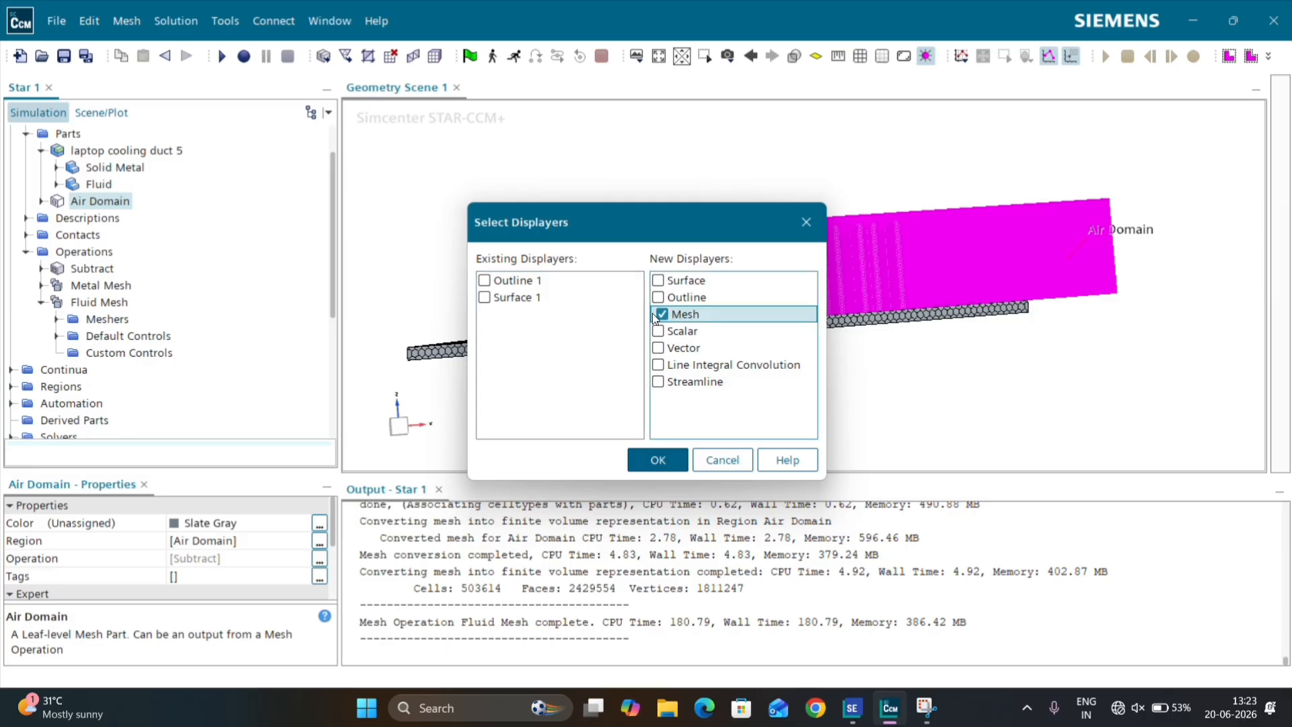
pyautogui.click(485, 281)
pyautogui.click(485, 297)
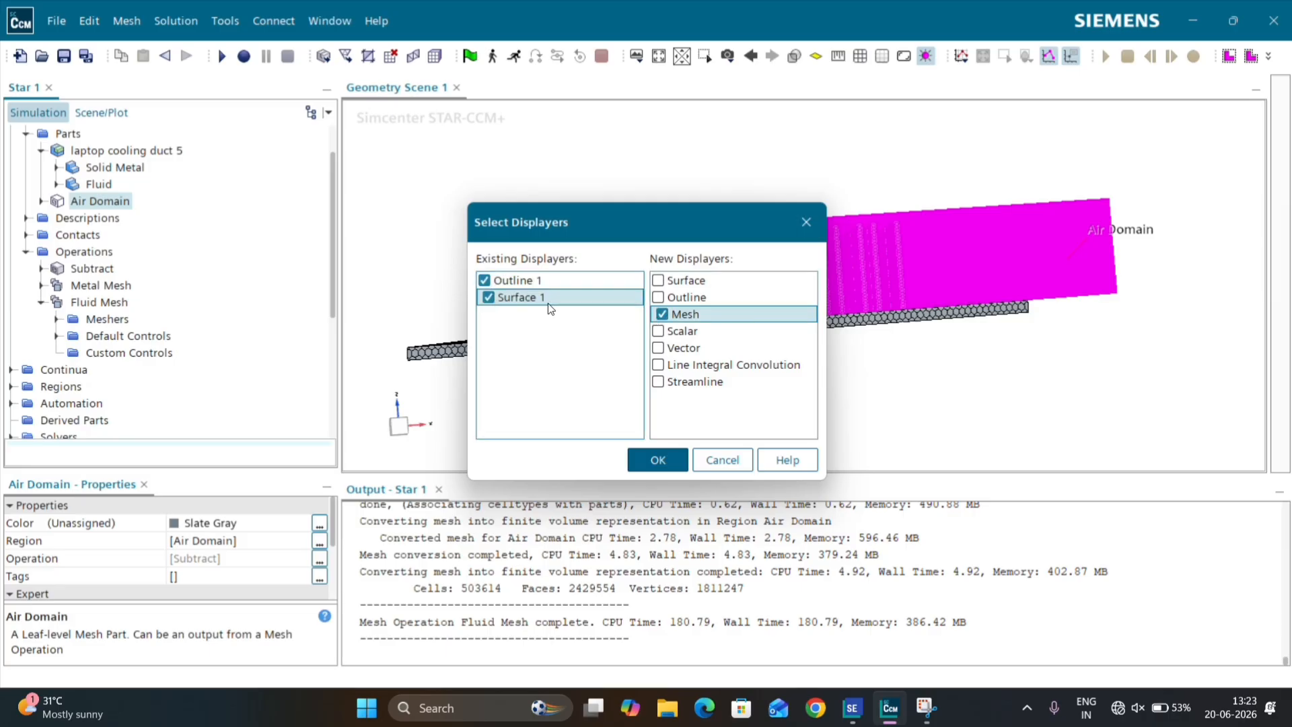
pyautogui.click(658, 459)
pyautogui.click(491, 200)
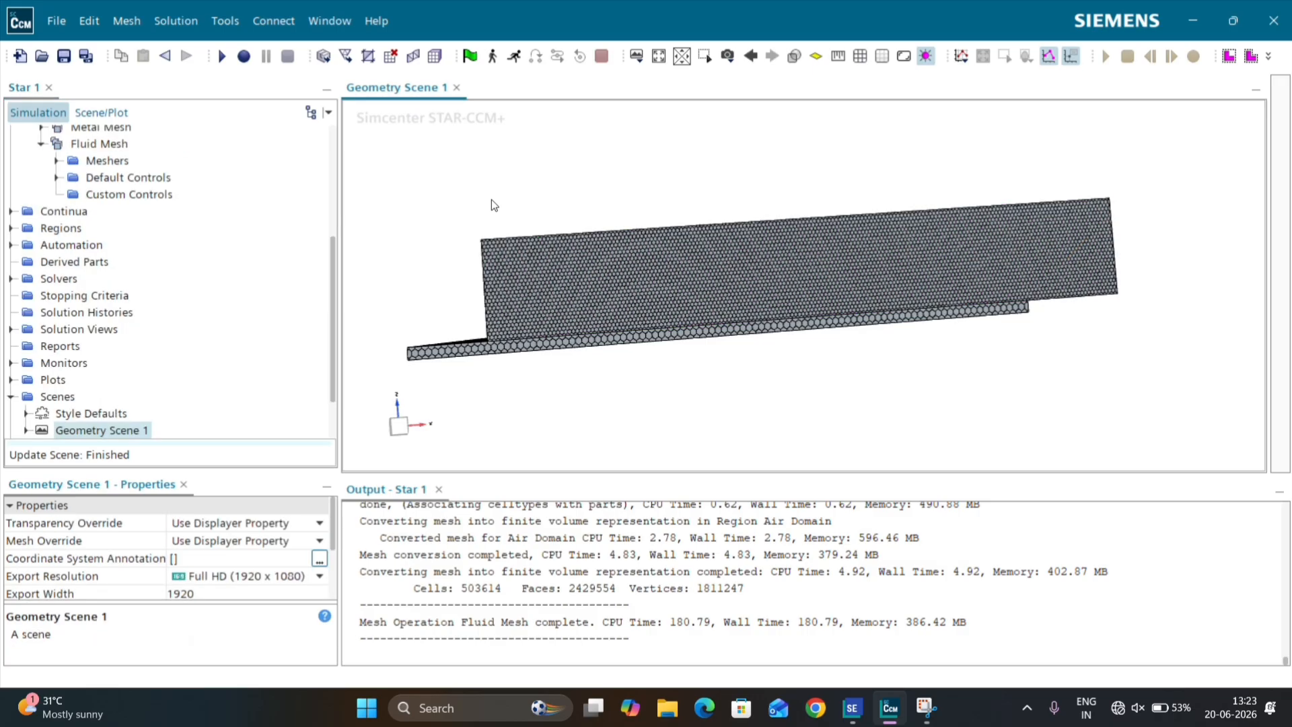
# Step: Hide the Outline 1 and Surface 1 displayers and examine the air domain's mesh around the fins
pyautogui.scroll(3, 610, 255)
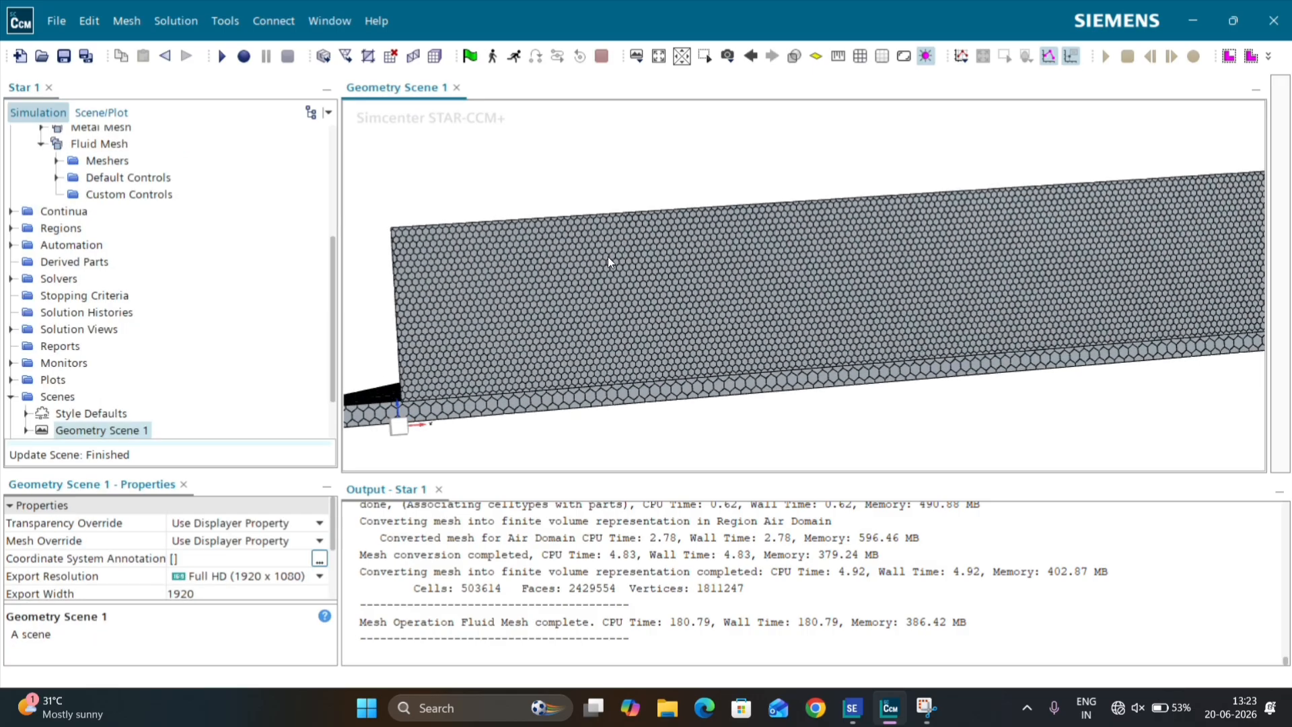
pyautogui.moveTo(608, 256); pyautogui.dragTo(608, 160)
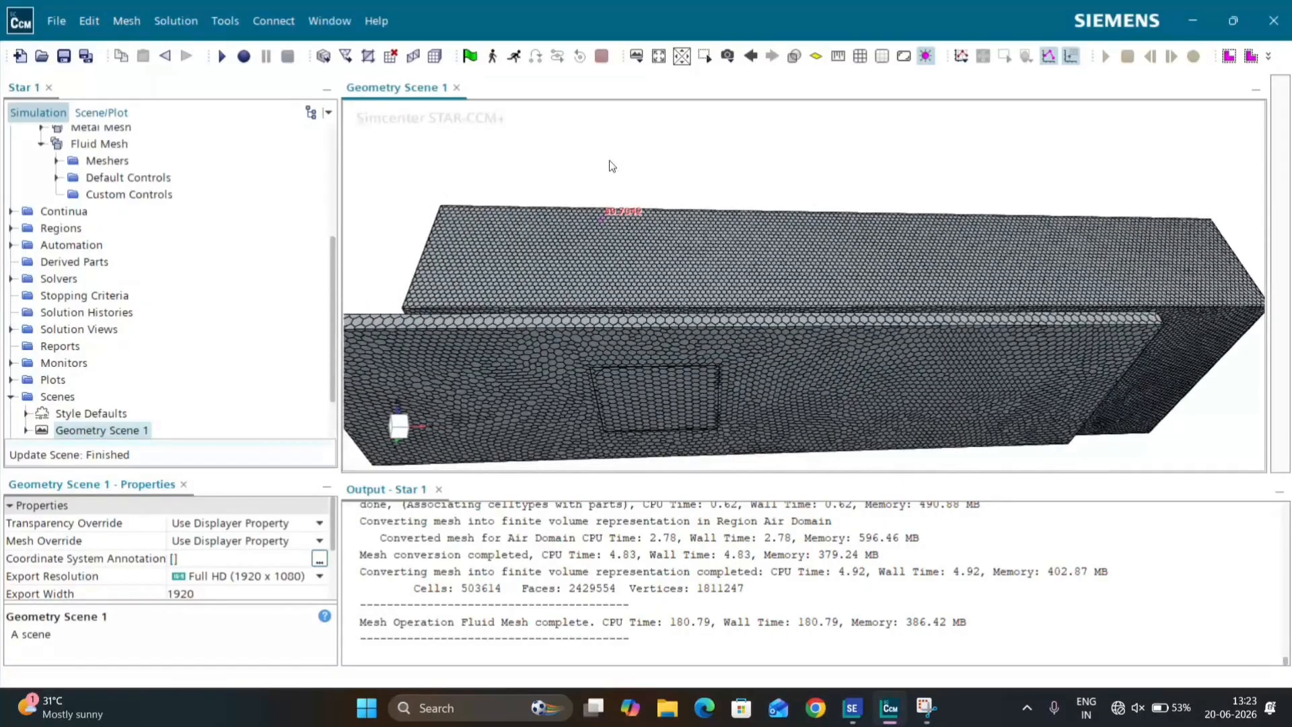
pyautogui.click(101, 113)
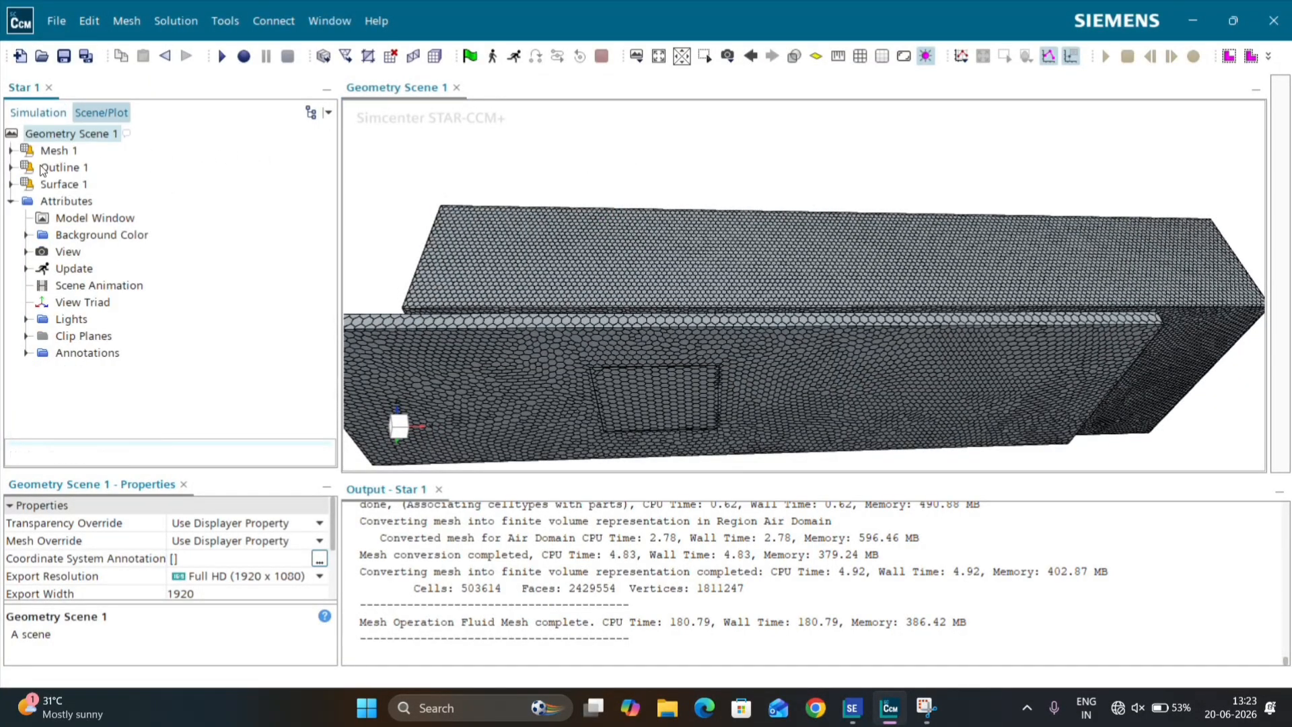
pyautogui.click(67, 173)
pyautogui.click(66, 185)
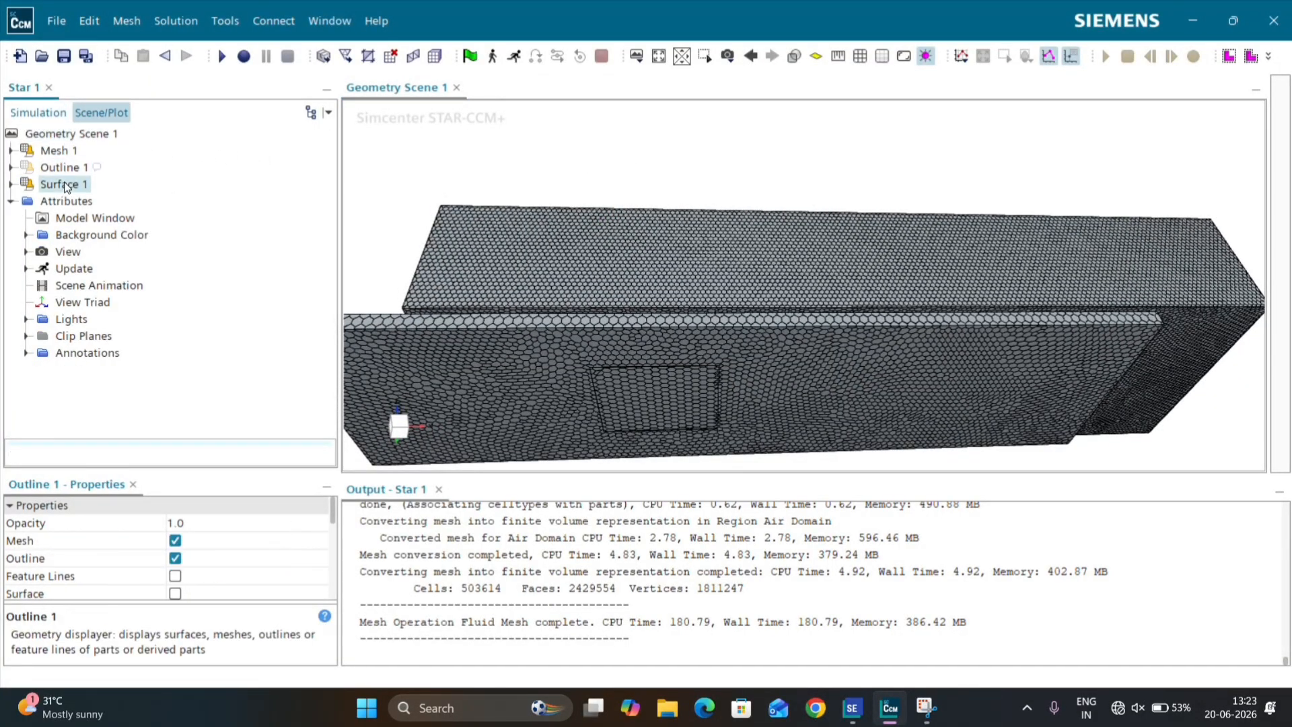
pyautogui.scroll(8, 610, 361)
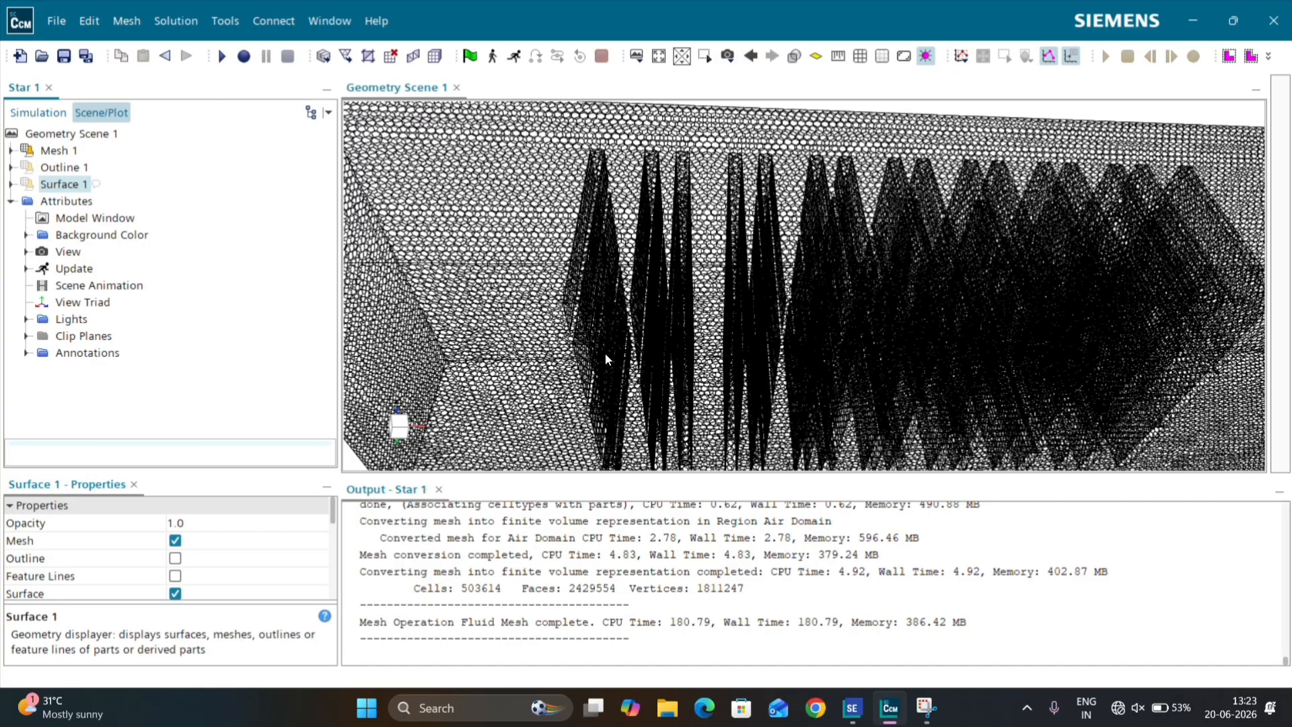
pyautogui.scroll(-10, 608, 321)
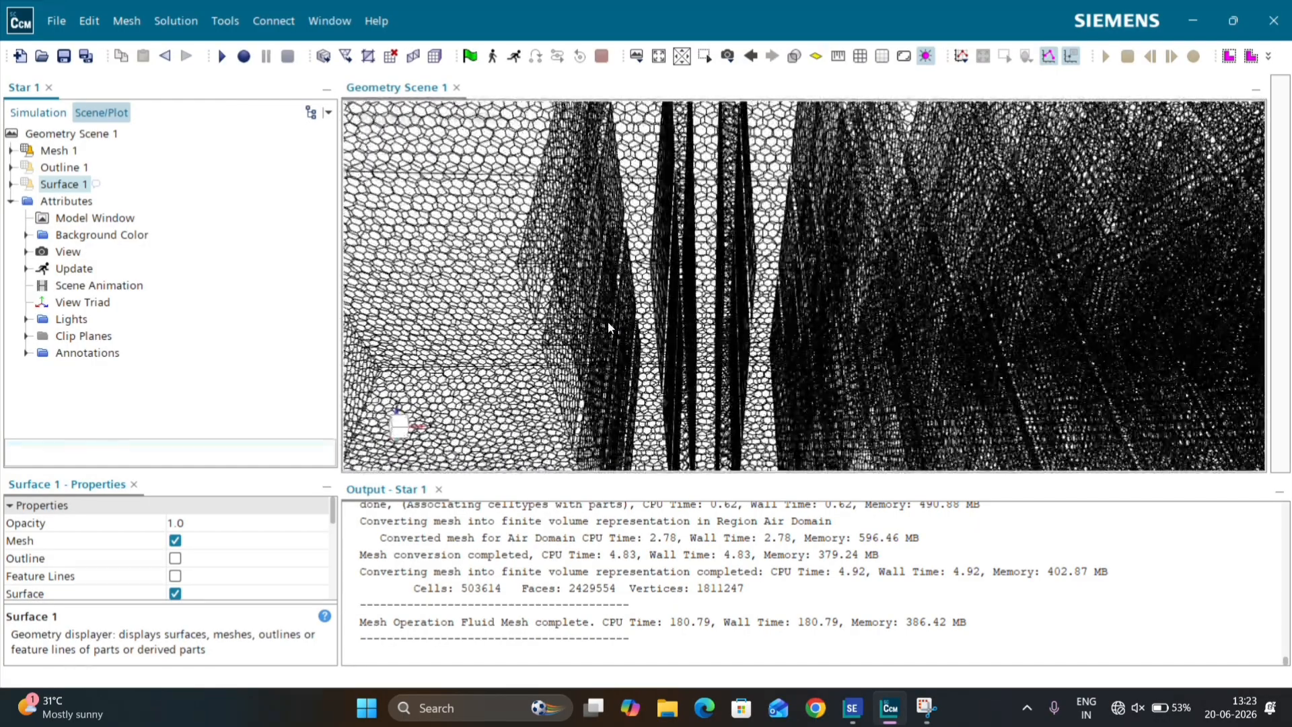
pyautogui.moveTo(581, 313); pyautogui.dragTo(403, 349)
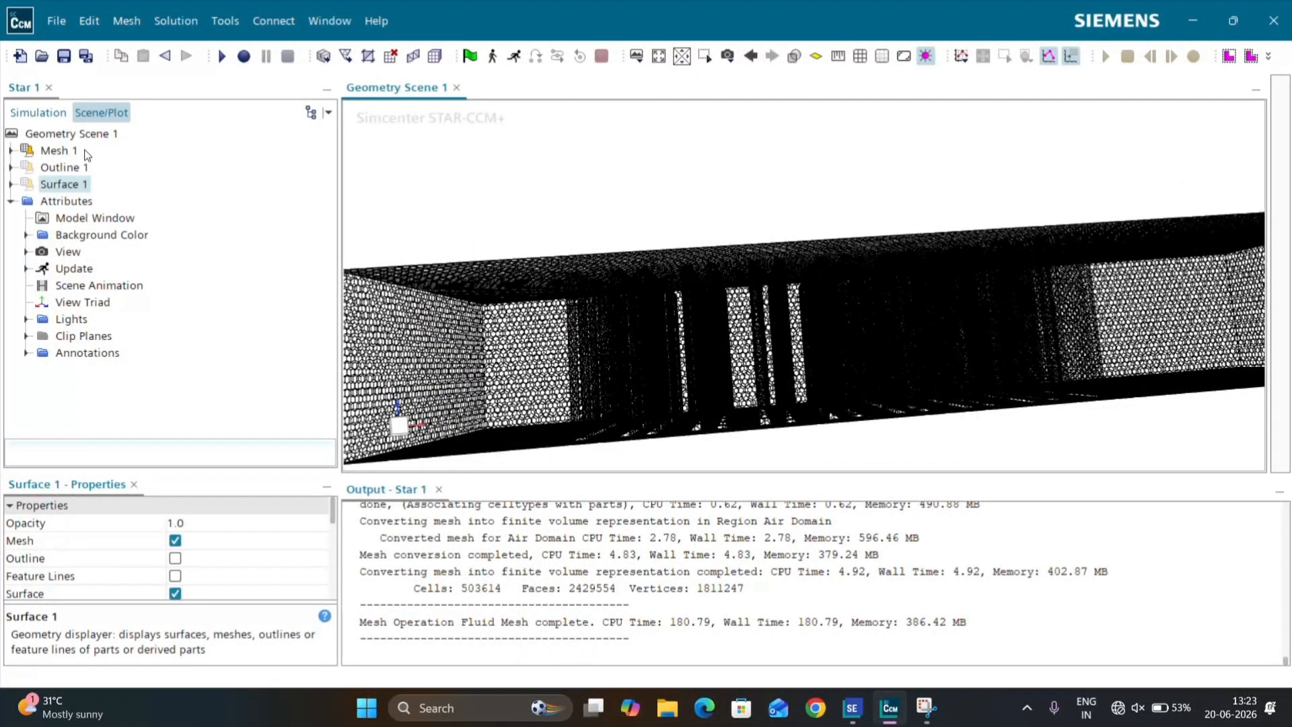
# Step: Turn the Outline 1 and Surface 1 displayers back on and look over the meshed duct
pyautogui.click(64, 168)
pyautogui.click(68, 185)
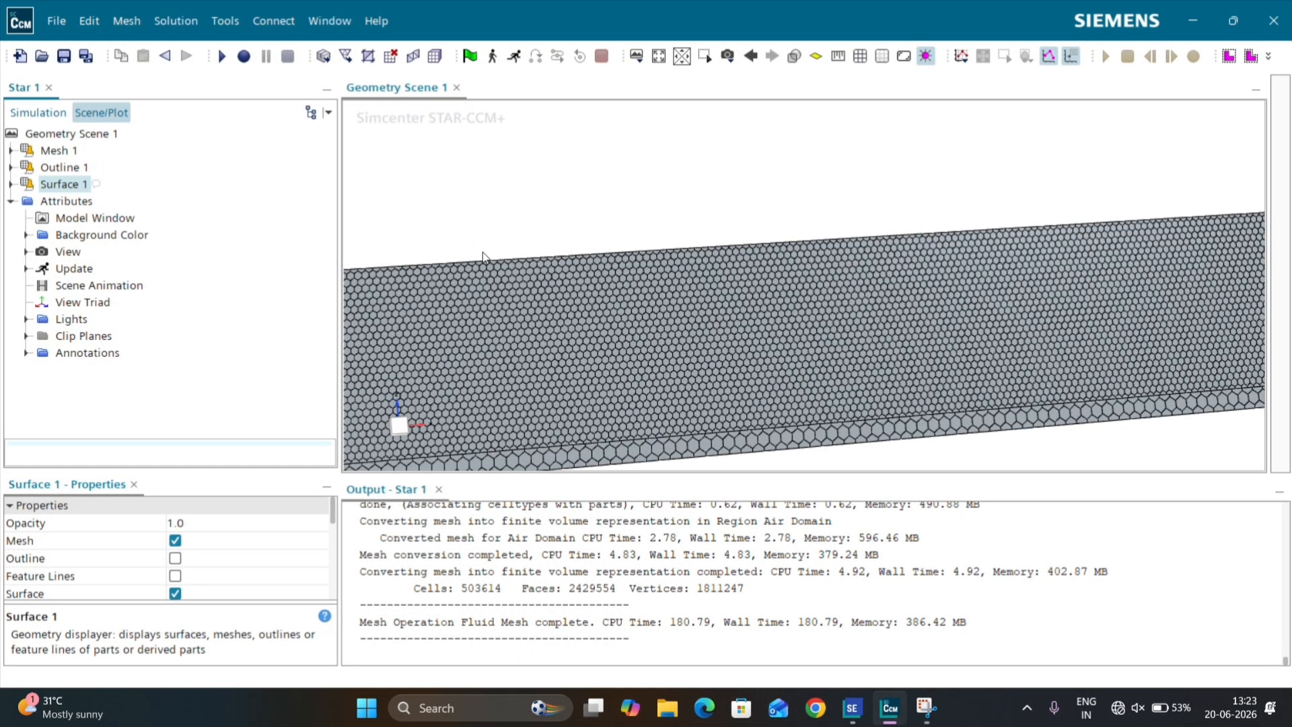
pyautogui.scroll(-5, 573, 240)
pyautogui.scroll(3, 573, 240)
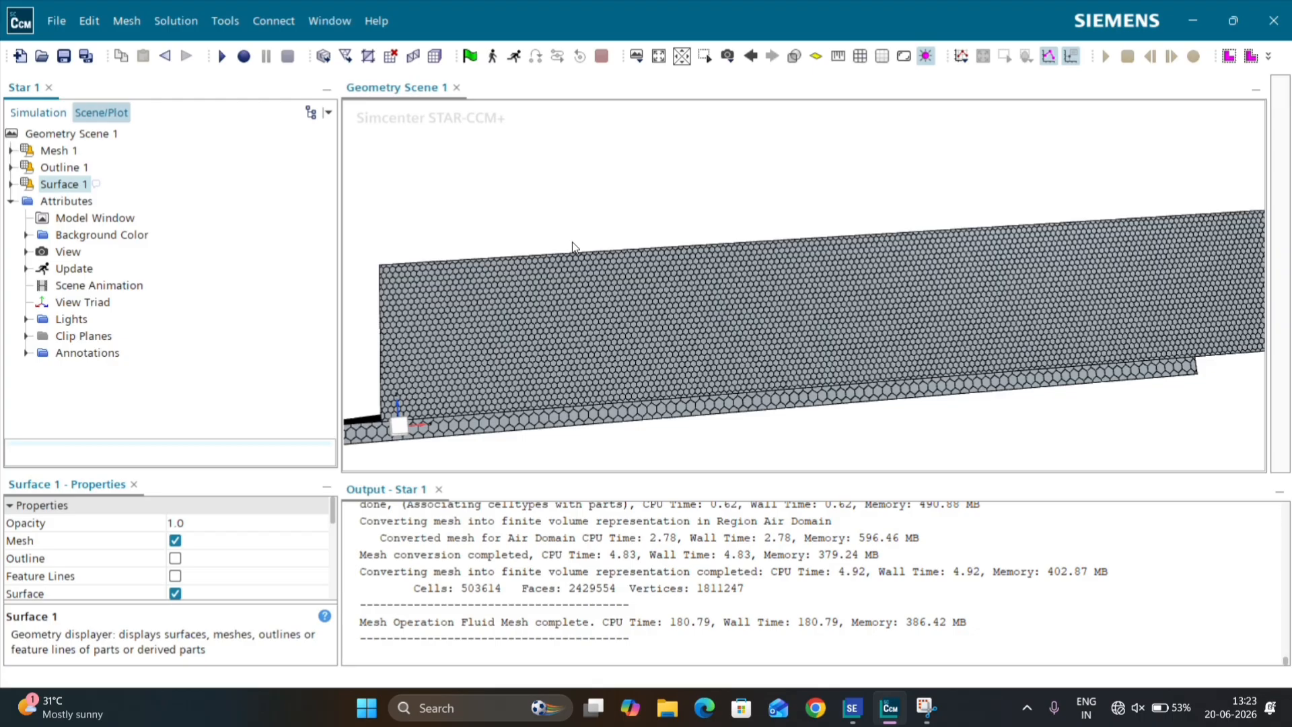
pyautogui.click(692, 227)
# Step: Add a second physics continuum to the simulation's continua
pyautogui.click(39, 118)
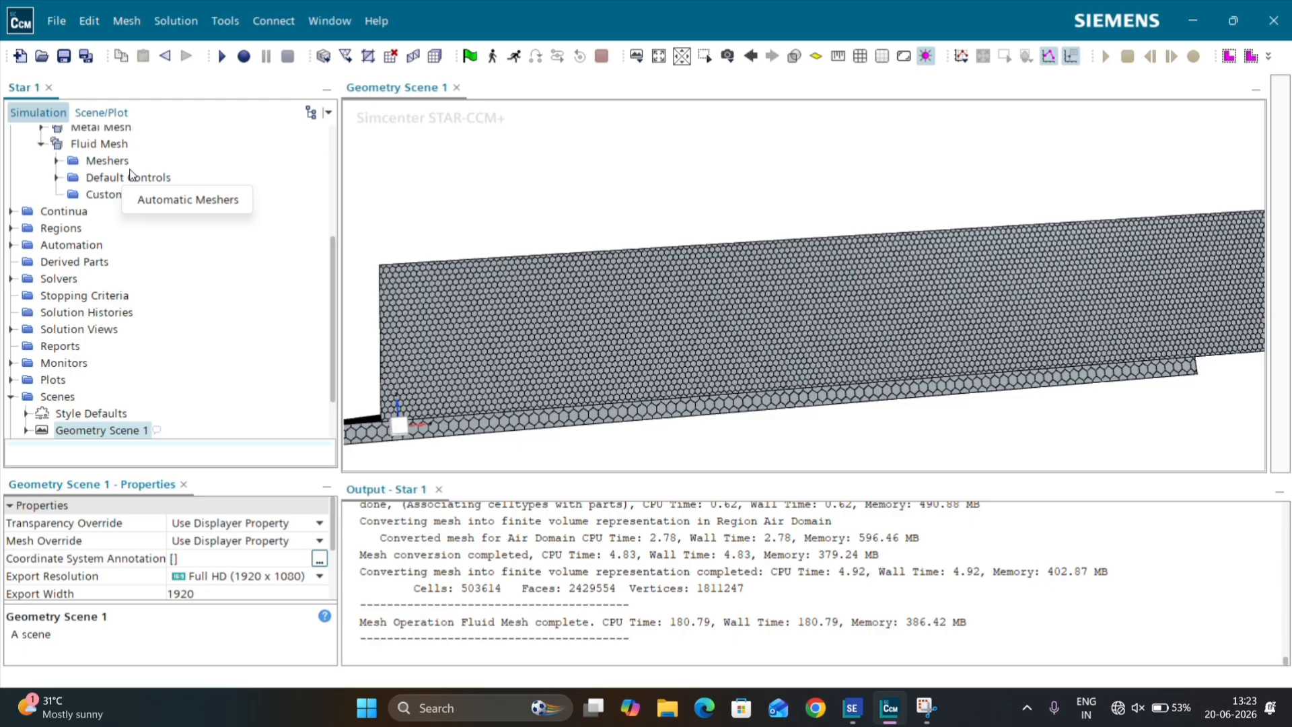
pyautogui.click(11, 211)
pyautogui.rightClick(64, 212)
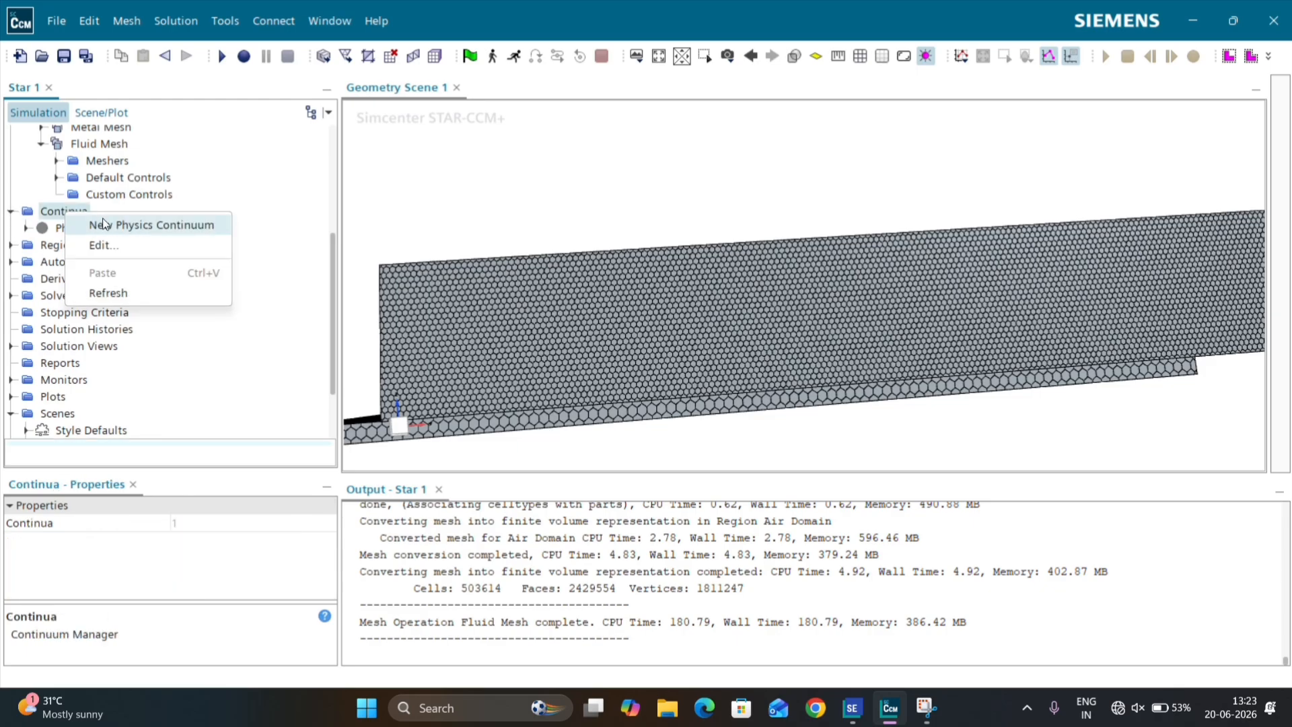
pyautogui.click(102, 223)
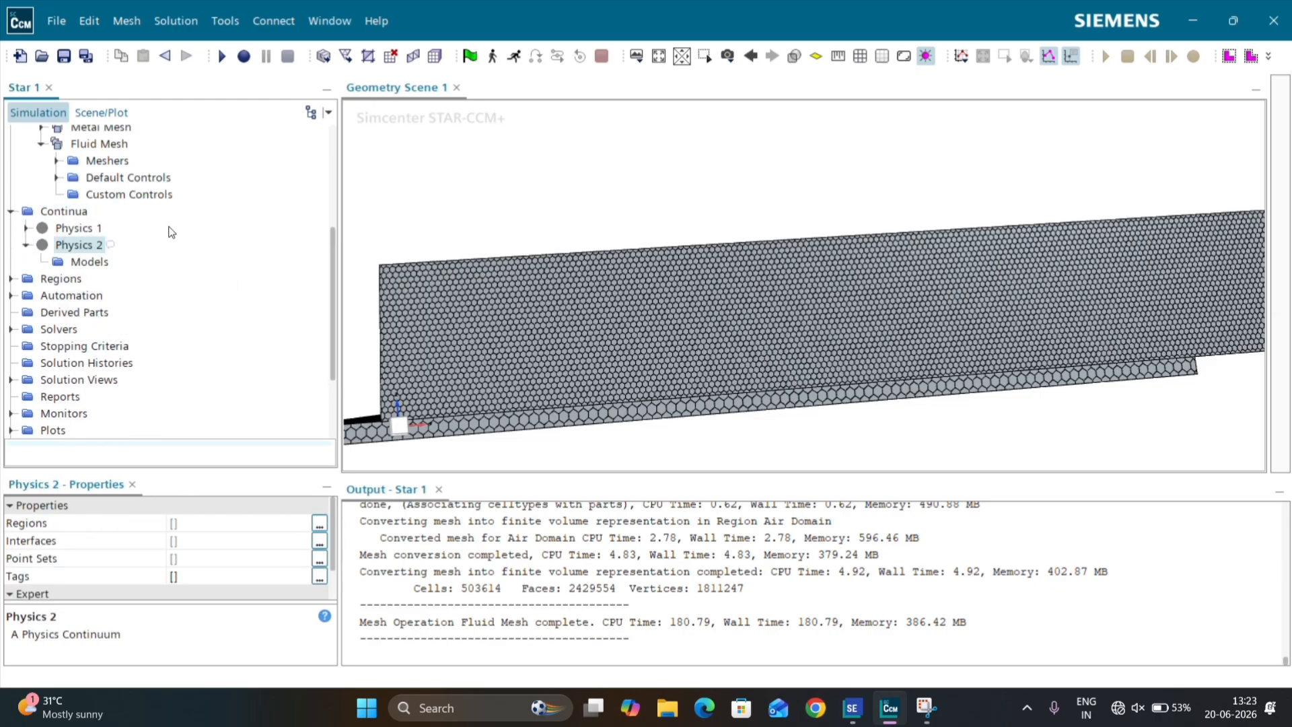
# Step: Enable the Gas, Segregated Flow and Ideal Gas models for the Physics 1 continuum
pyautogui.click(83, 225)
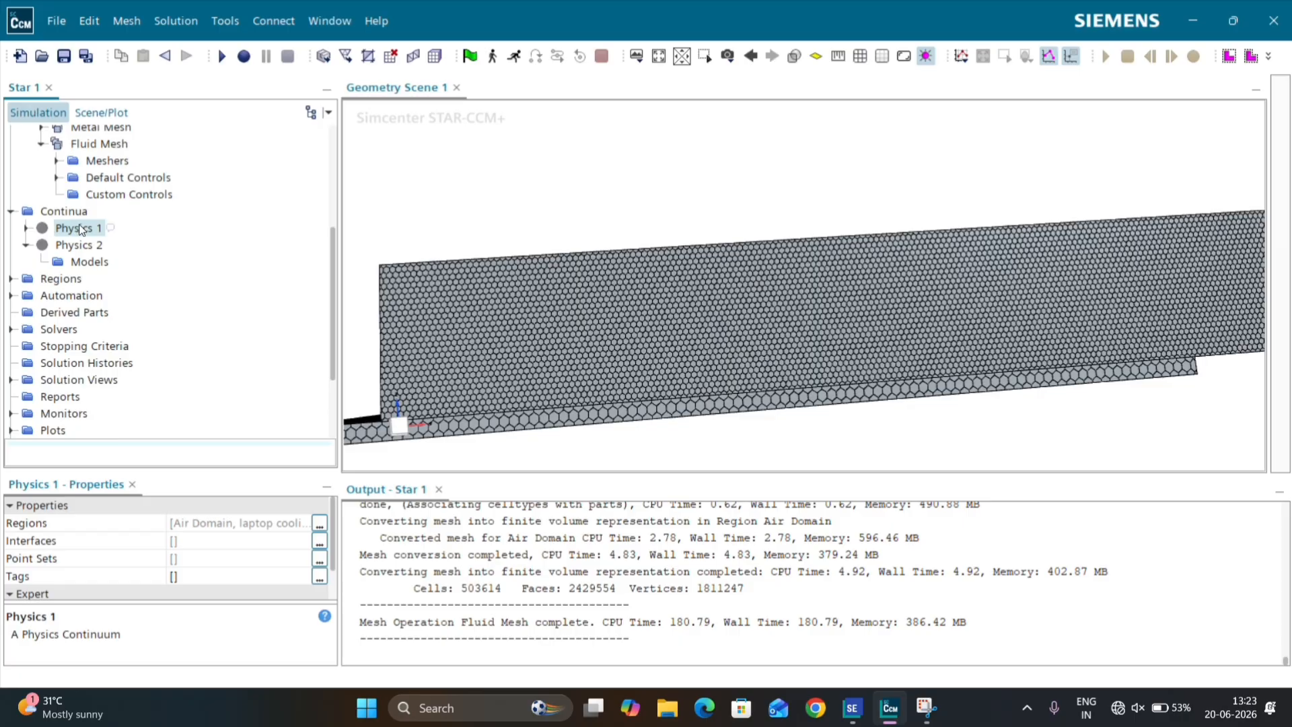
pyautogui.rightClick(81, 229)
pyautogui.click(117, 238)
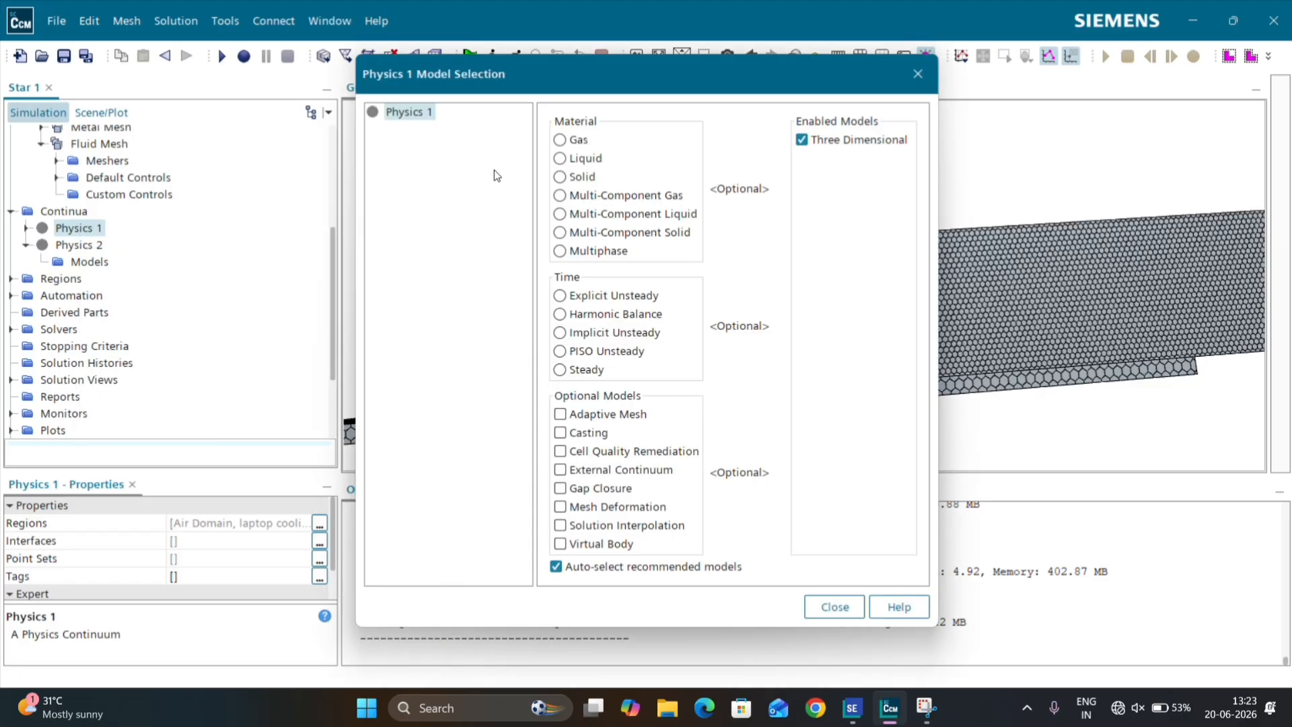
pyautogui.click(560, 140)
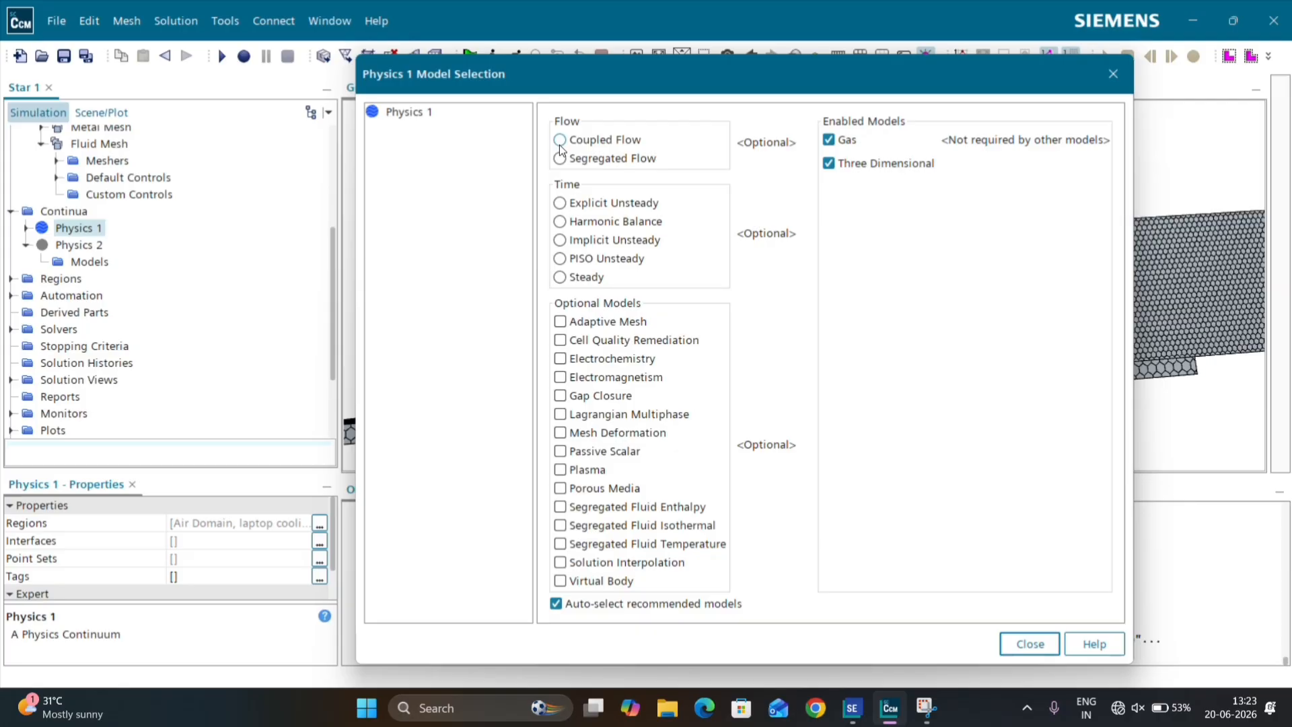
pyautogui.click(568, 159)
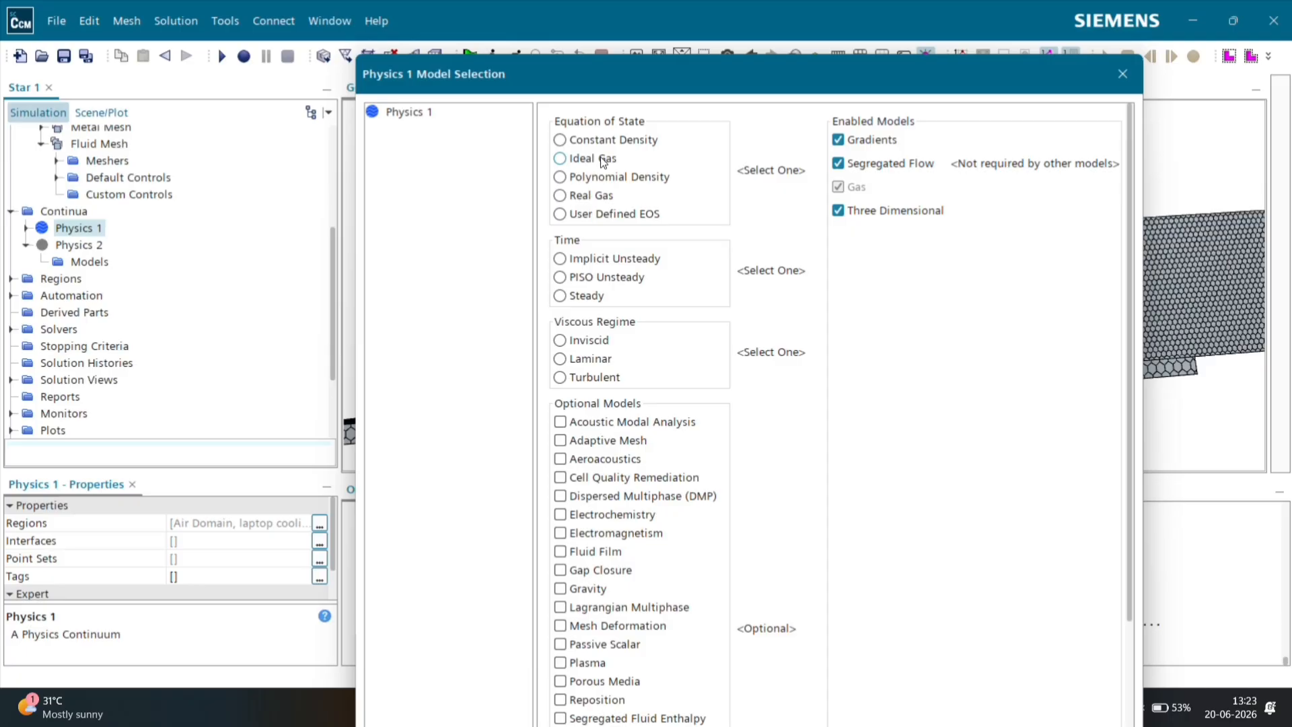
pyautogui.click(600, 158)
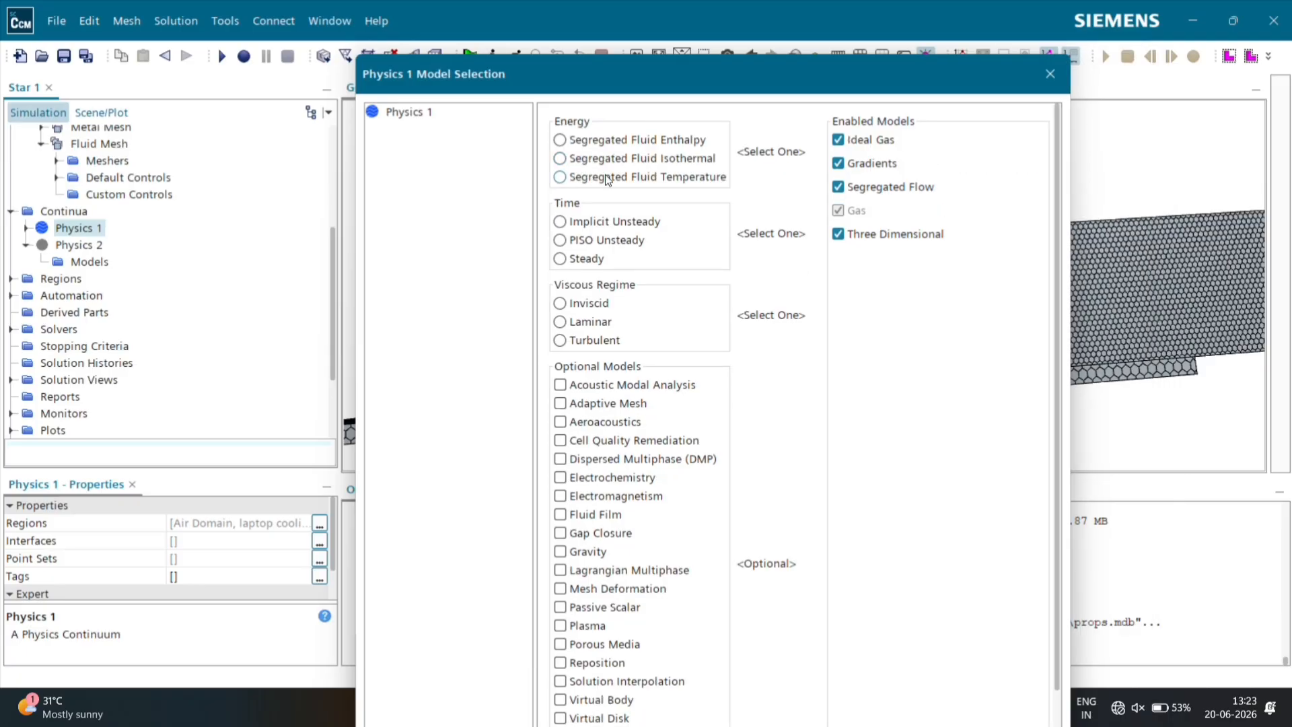
# Step: Add the Segregated Fluid Temperature, Steady and Laminar models to Physics 1 and finish the model selection
pyautogui.click(605, 174)
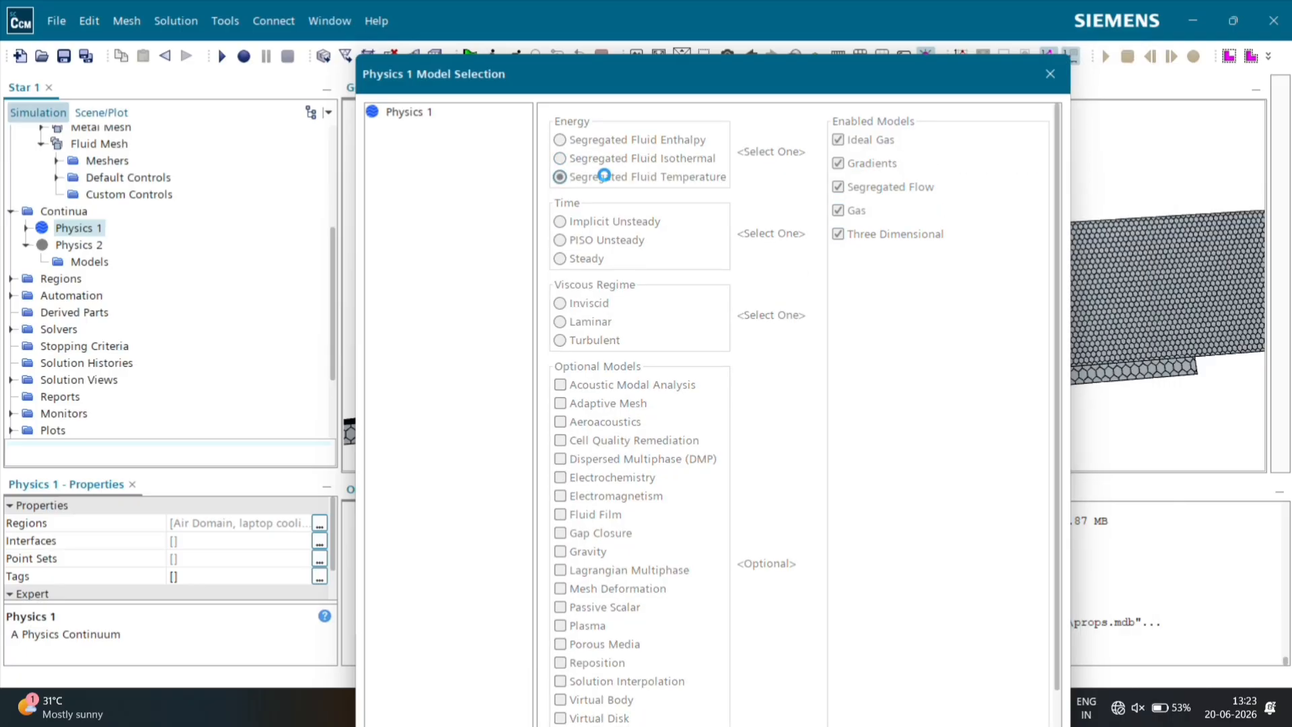
pyautogui.click(591, 177)
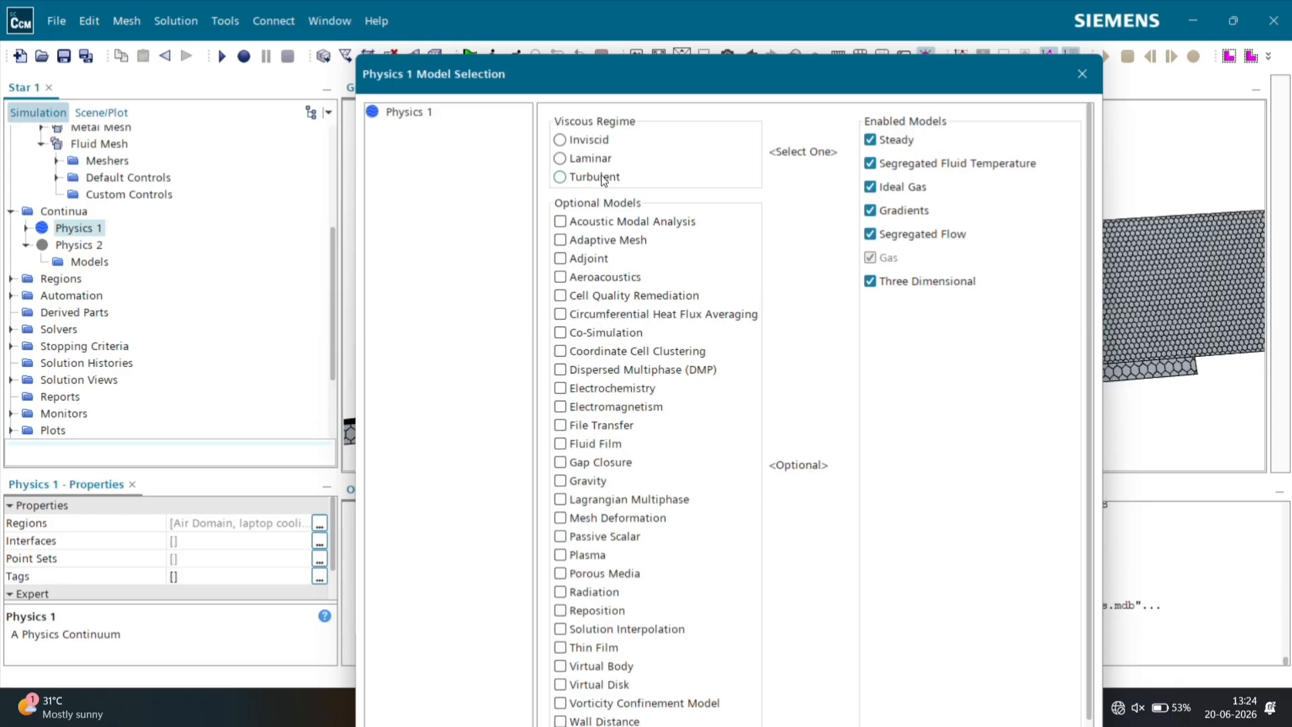
pyautogui.click(590, 159)
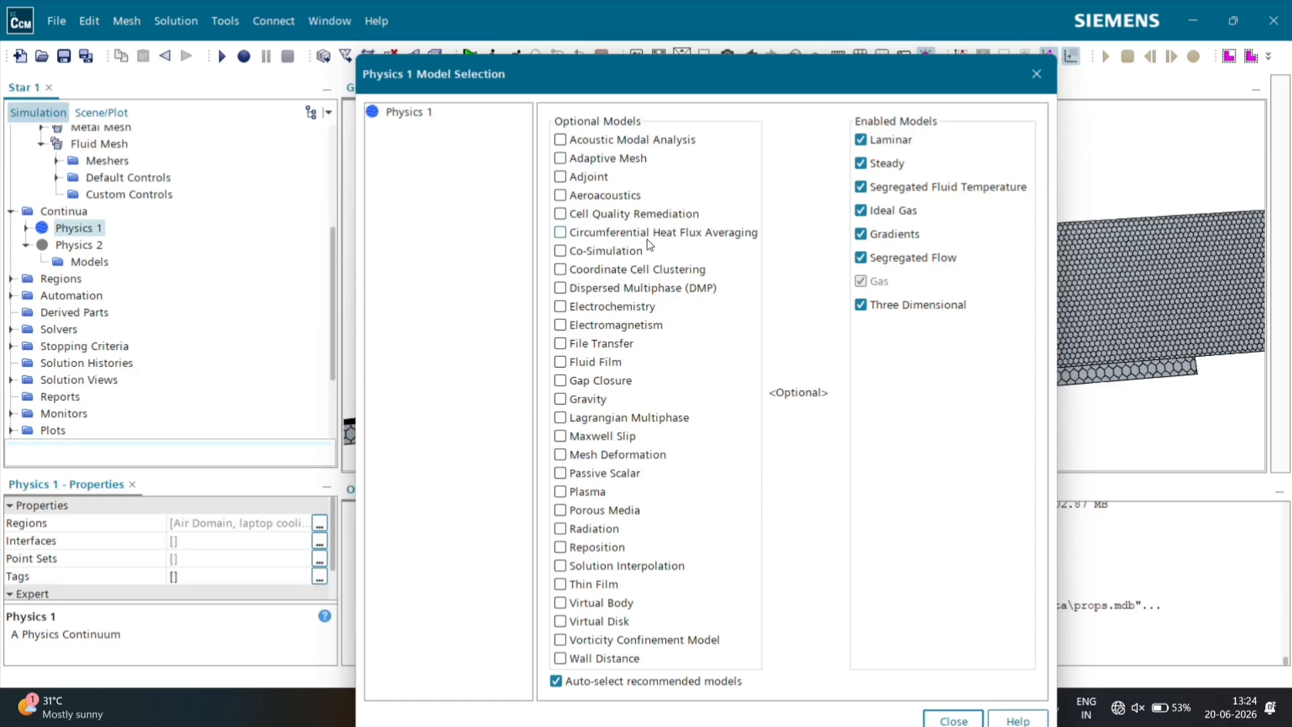
pyautogui.moveTo(532, 54); pyautogui.dragTo(575, 122)
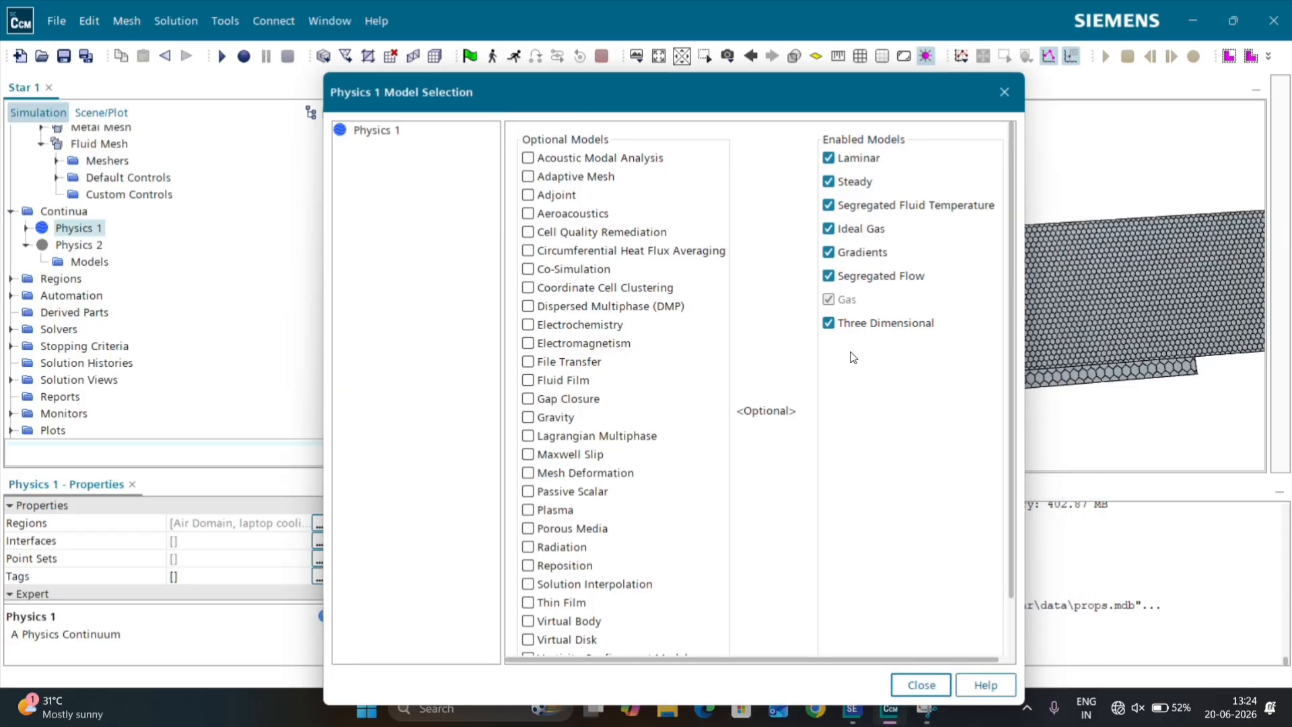
pyautogui.click(920, 685)
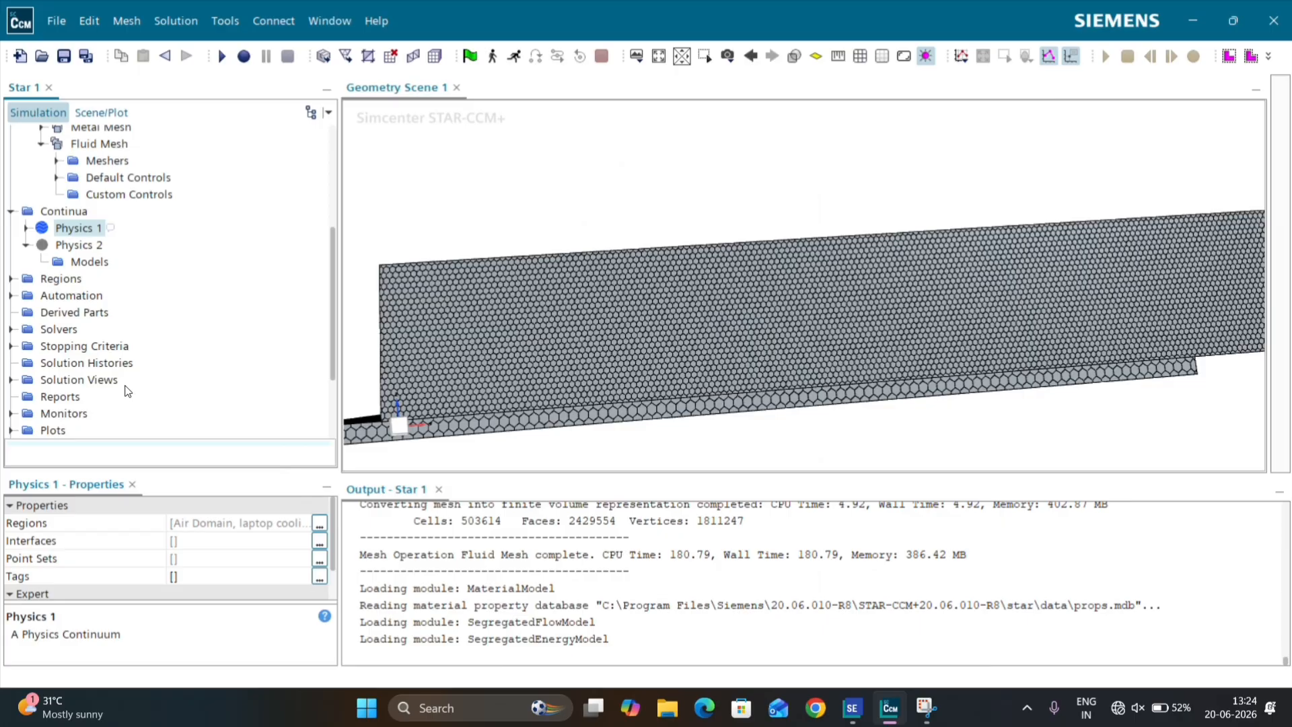
# Step: Enable the Solid, Three Dimensional, Steady, Segregated Solid Energy and Constant Density models for the Physics 2 continuum and finish the model selection
pyautogui.click(74, 247)
pyautogui.rightClick(75, 251)
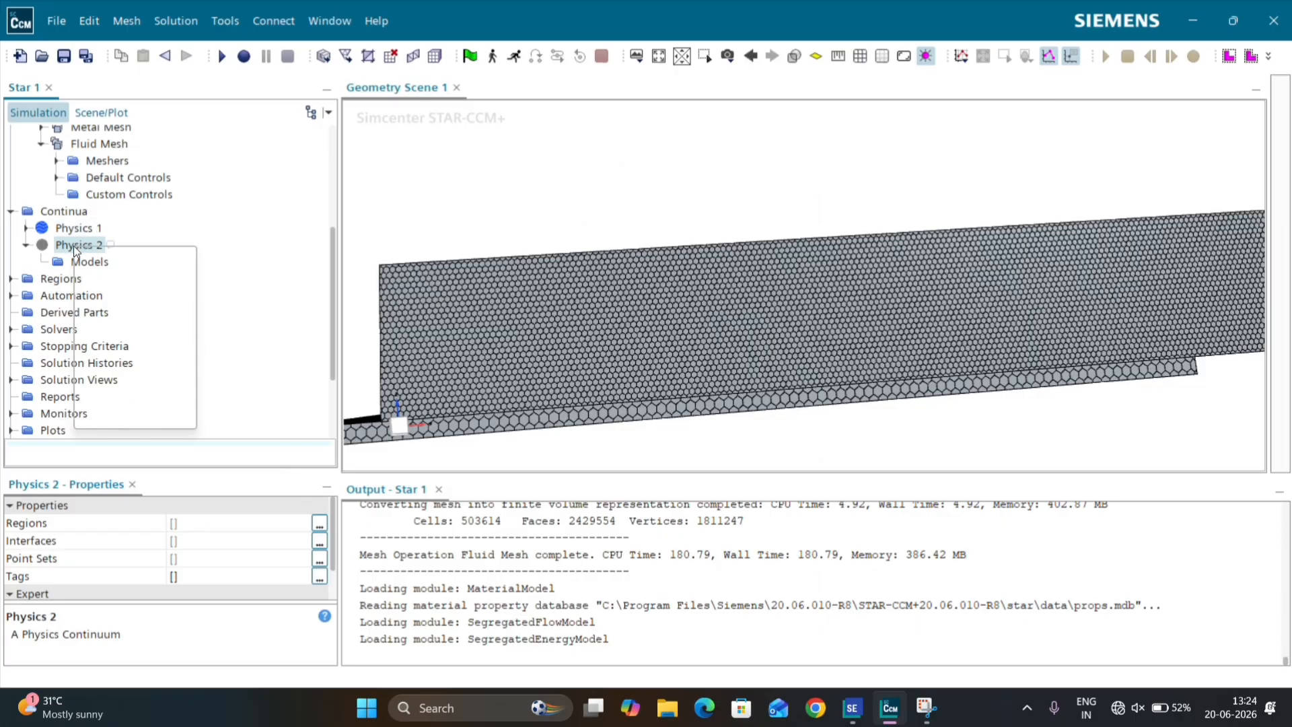
pyautogui.click(107, 260)
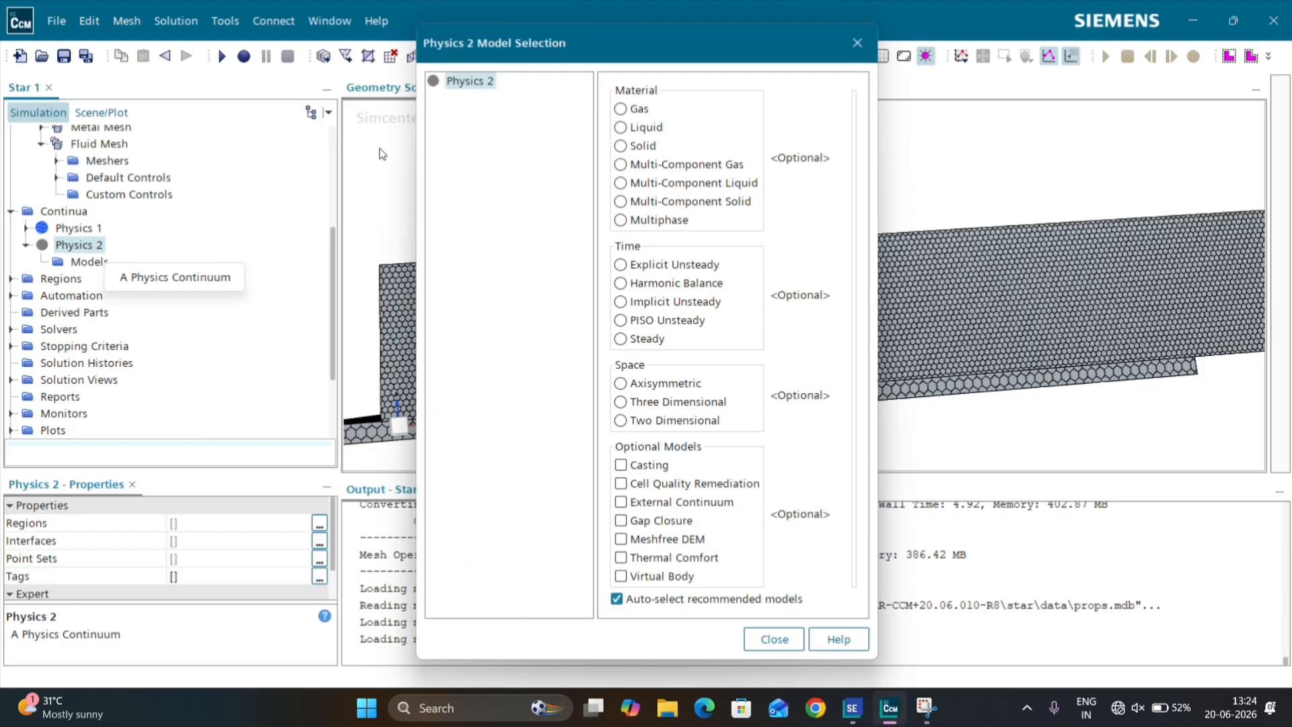
pyautogui.click(621, 146)
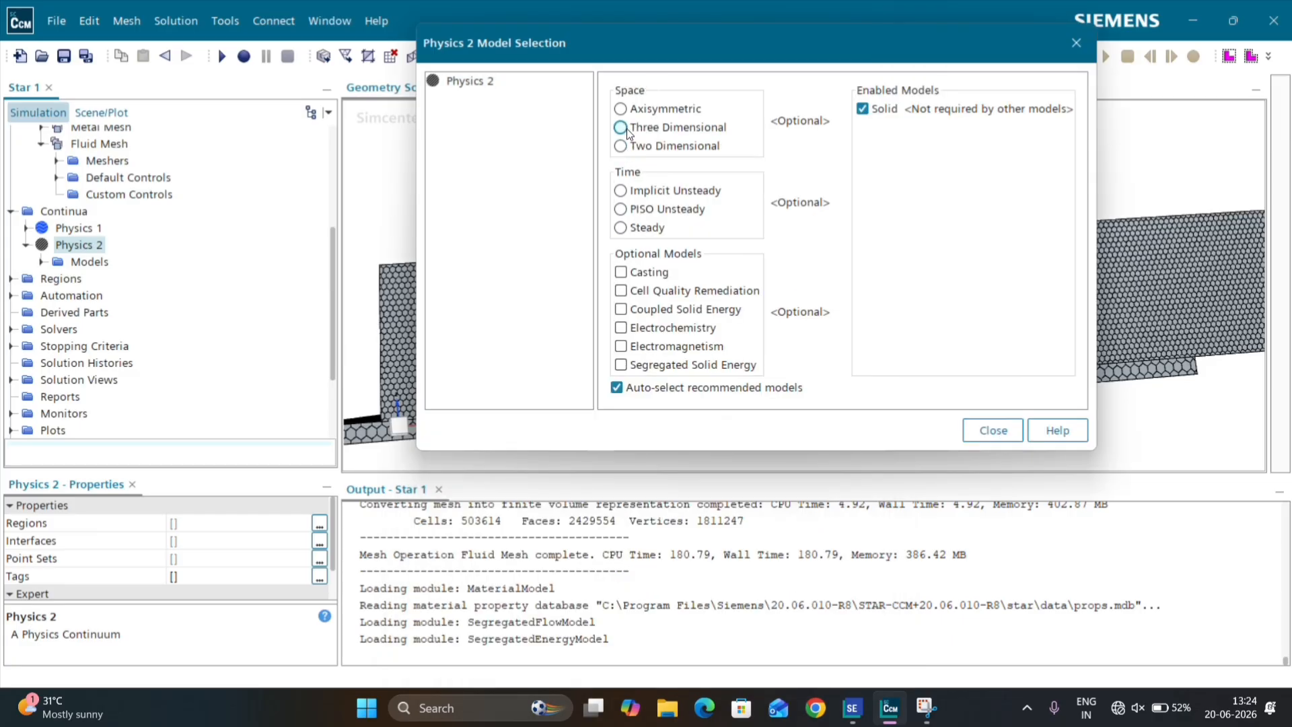
pyautogui.click(627, 128)
pyautogui.click(639, 148)
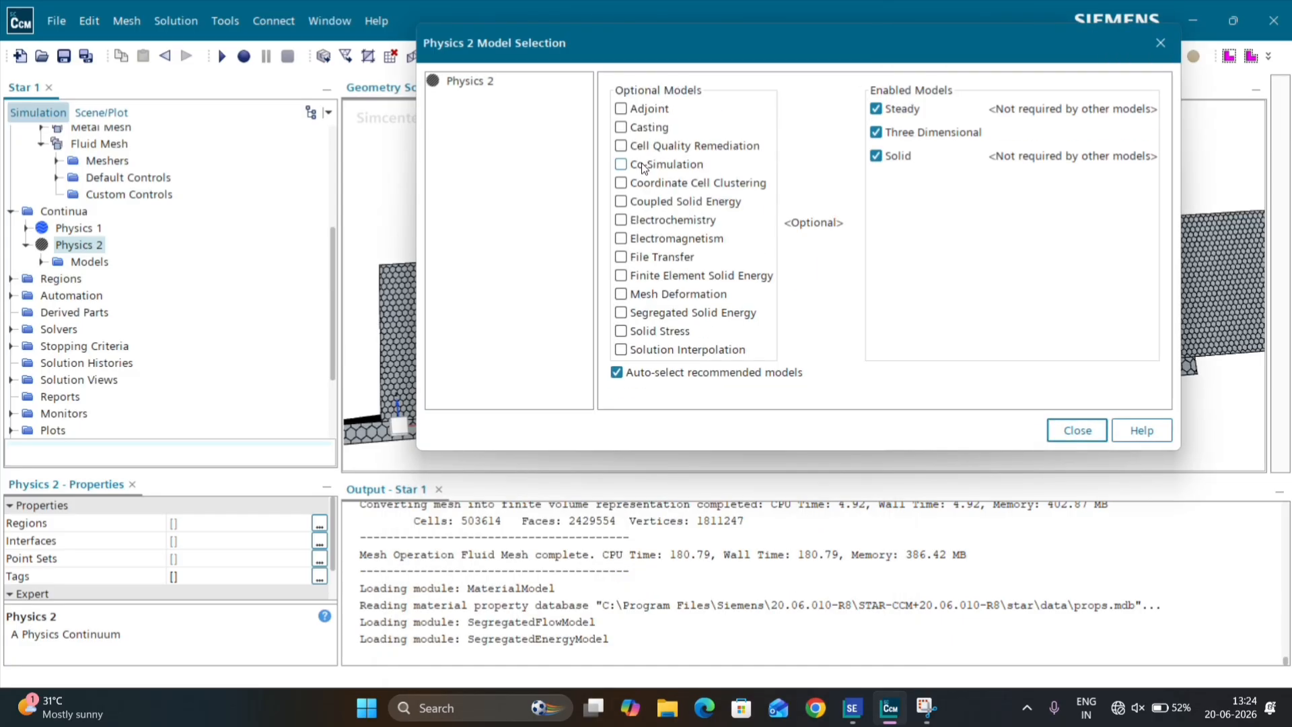
pyautogui.click(684, 313)
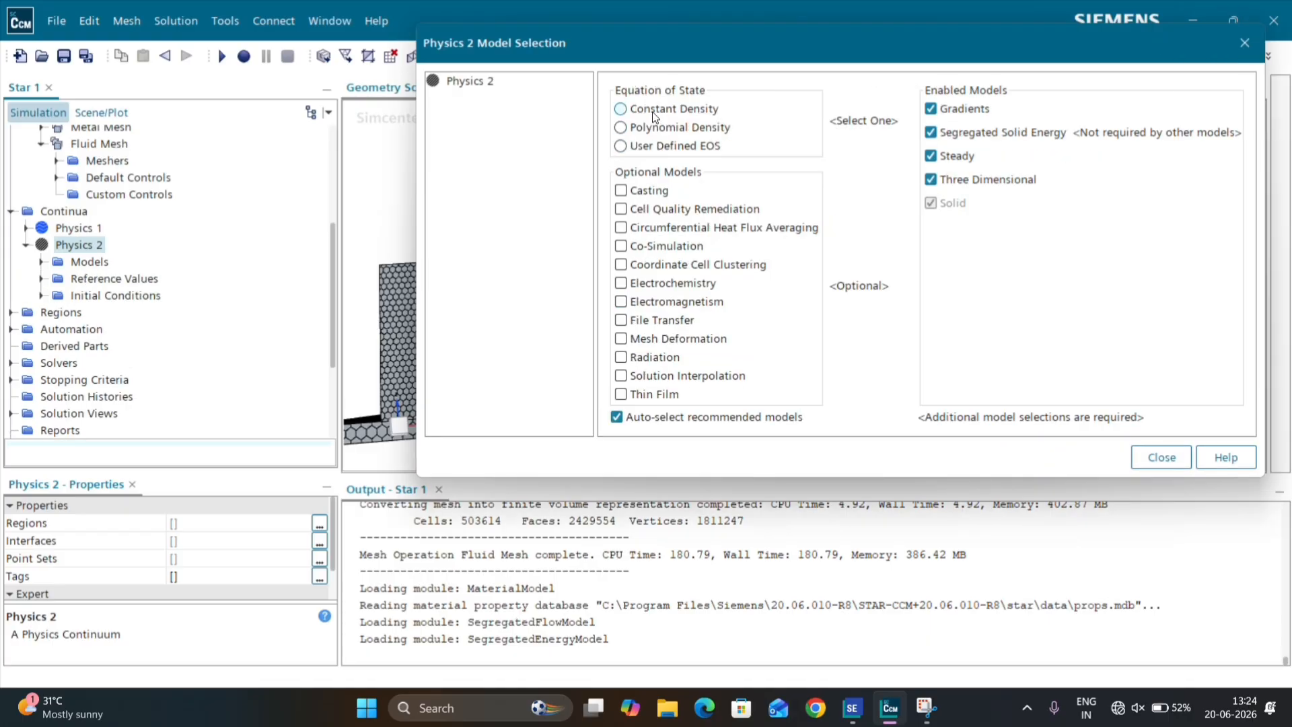
pyautogui.click(647, 113)
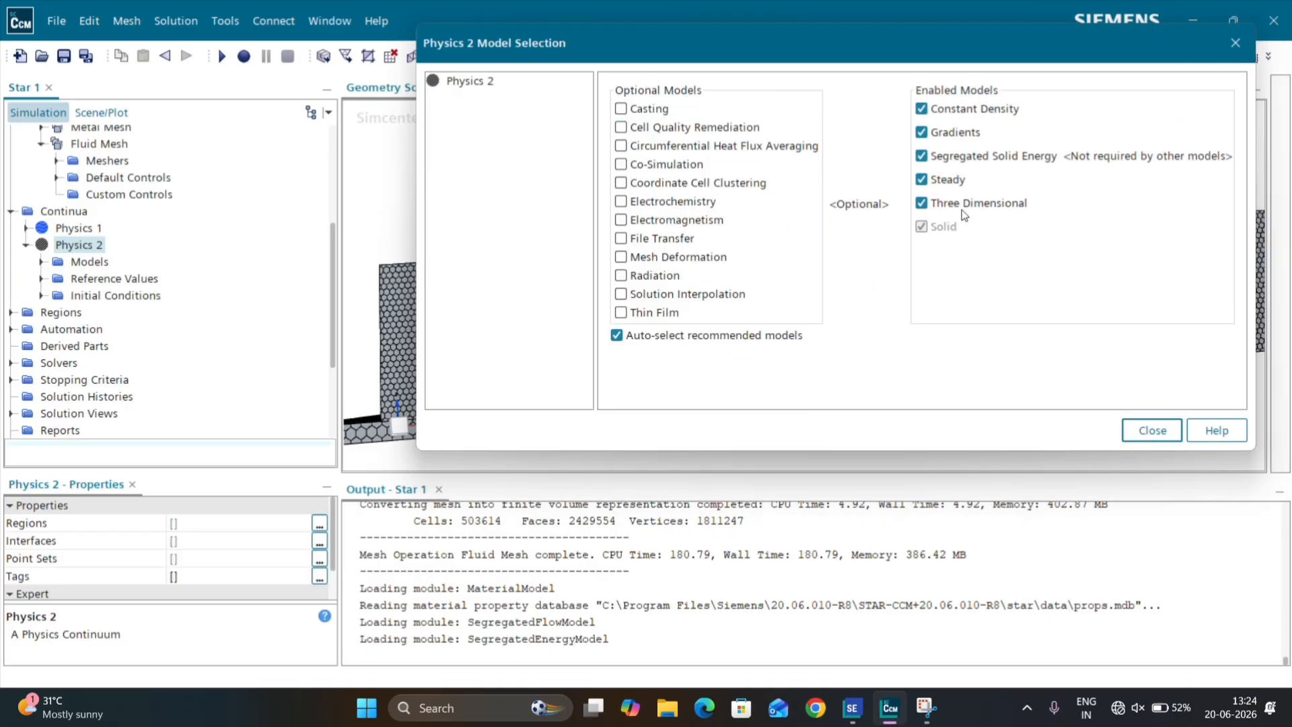
pyautogui.click(1151, 430)
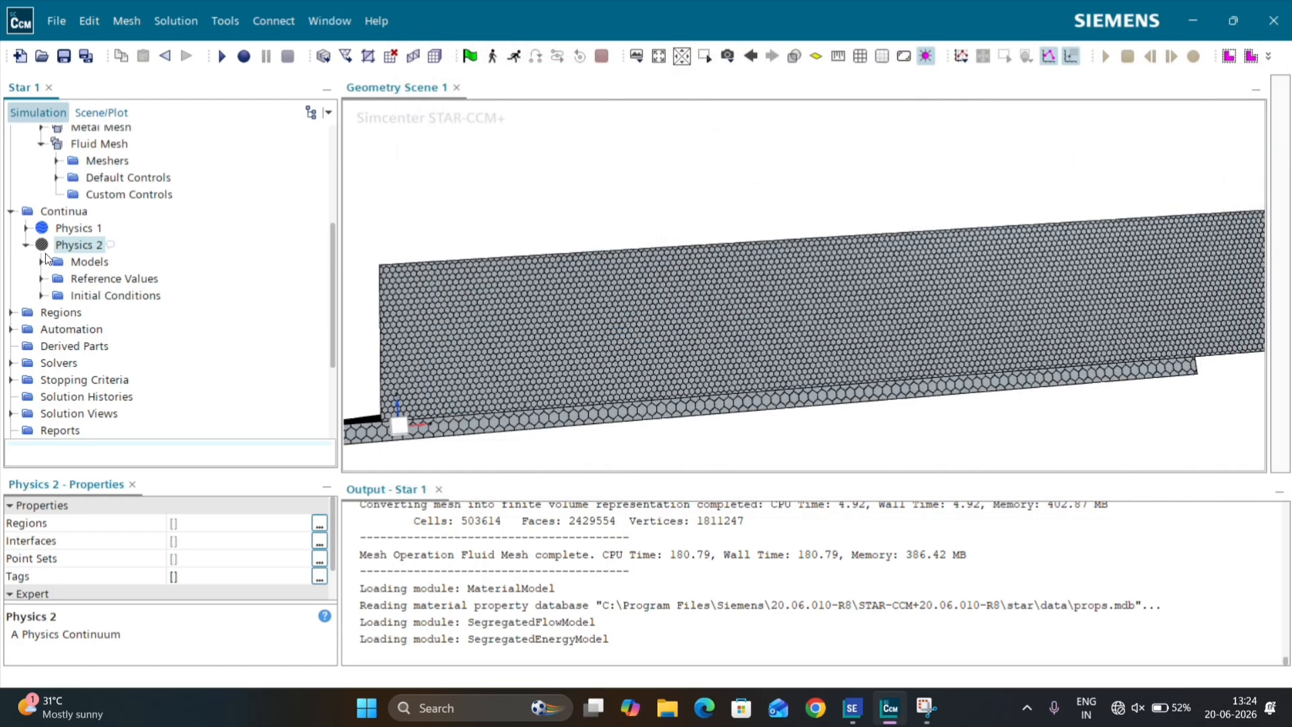
# Step: Check the gas material in the Physics 1 models and browse the database of replacement gases without changing it
pyautogui.click(27, 228)
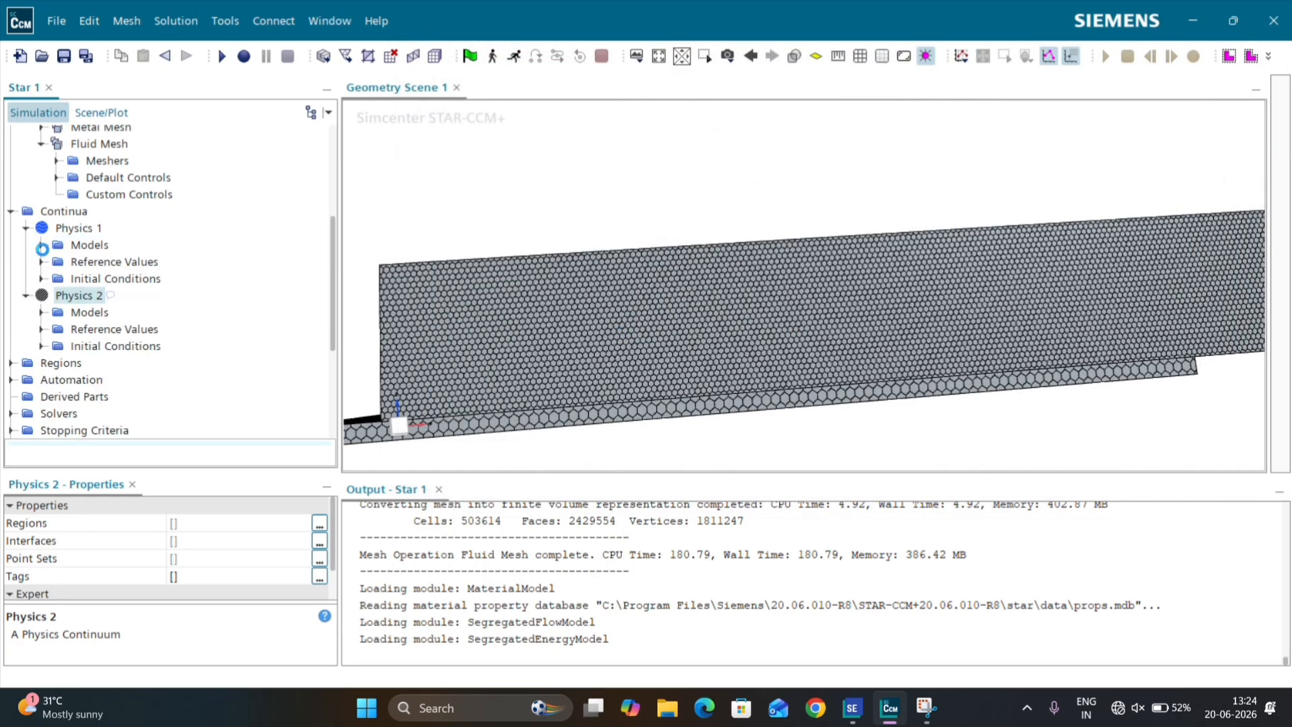
pyautogui.click(41, 244)
pyautogui.click(58, 263)
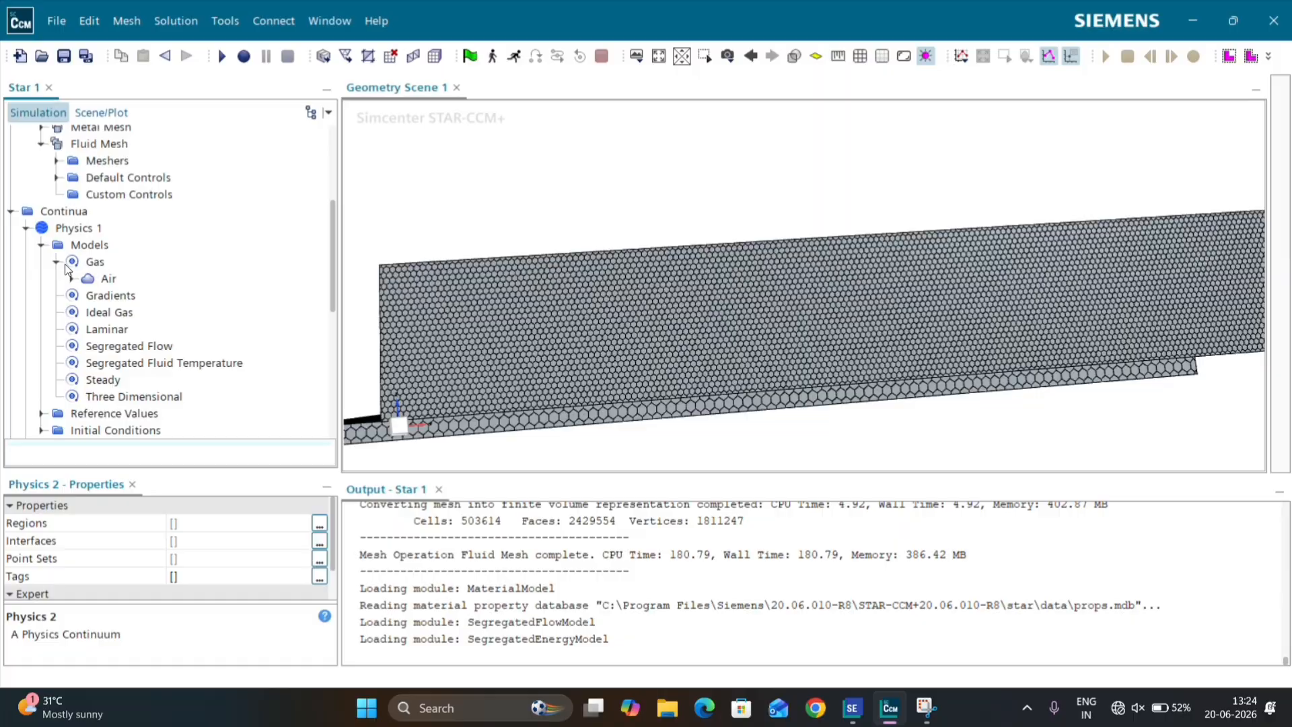
pyautogui.rightClick(107, 279)
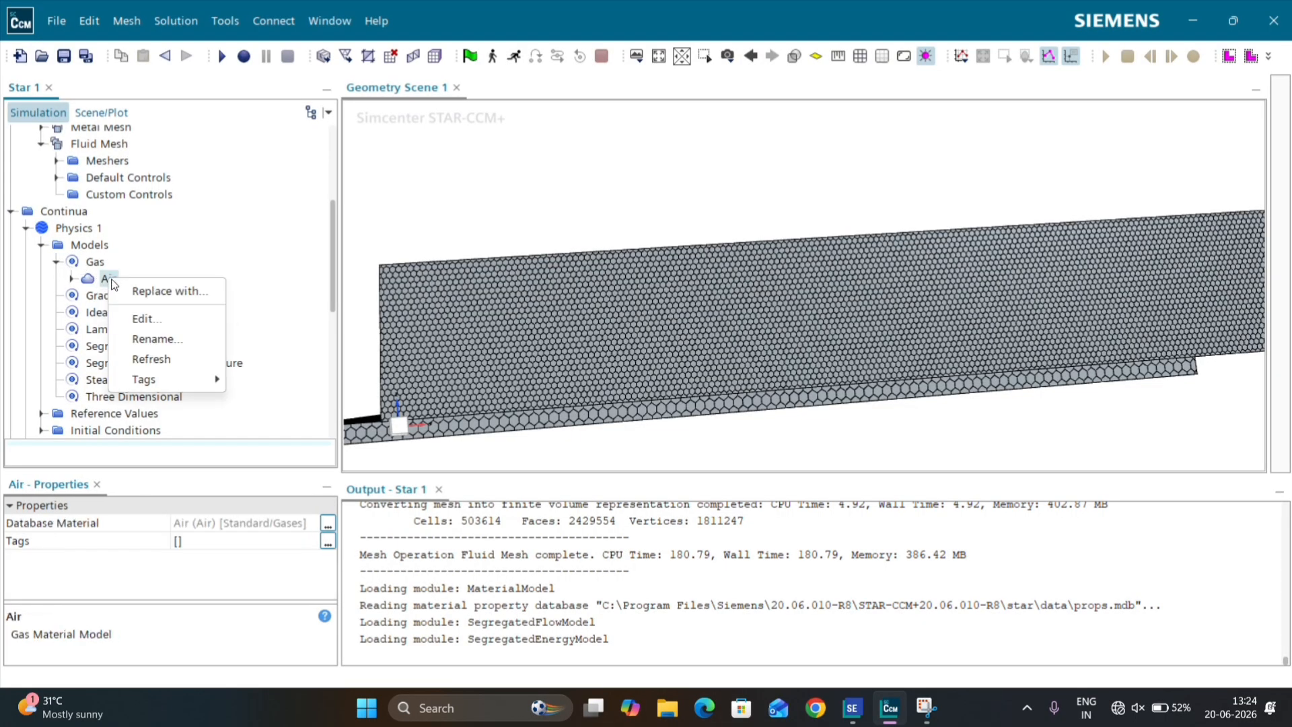
pyautogui.click(168, 290)
pyautogui.scroll(-10, 525, 275)
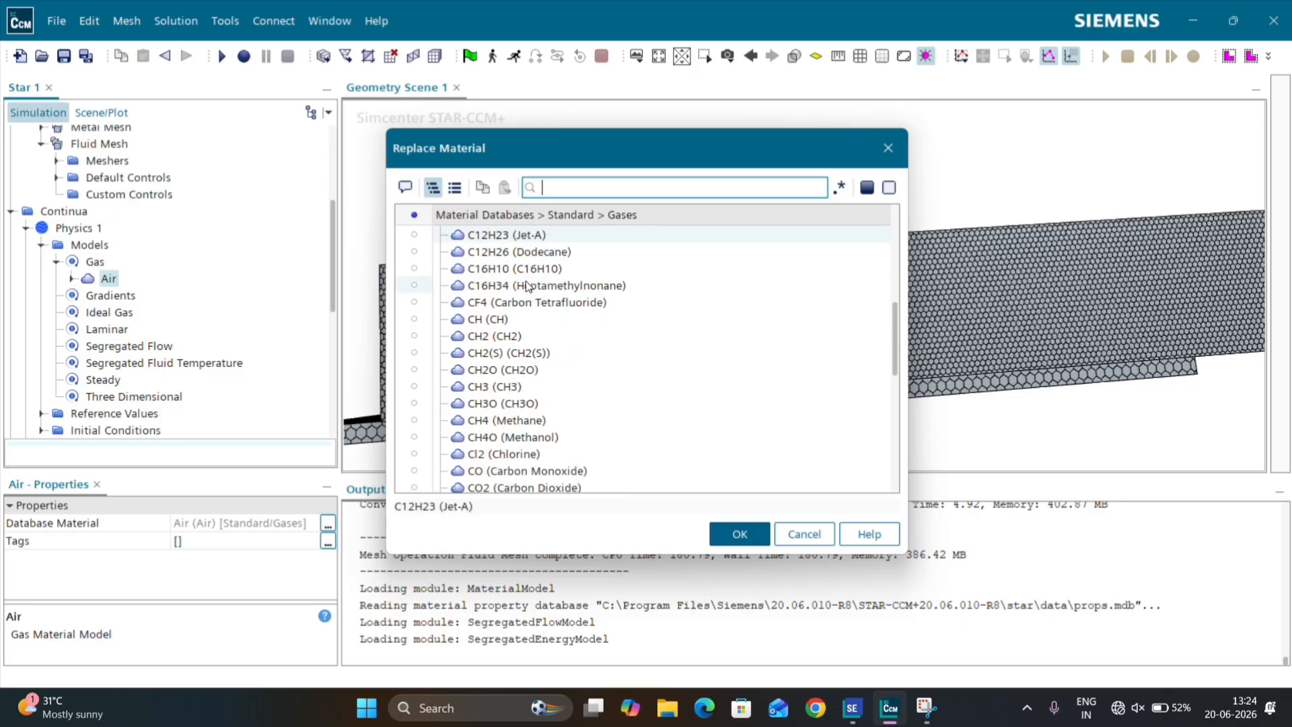
pyautogui.scroll(-10, 528, 289)
pyautogui.scroll(12, 531, 308)
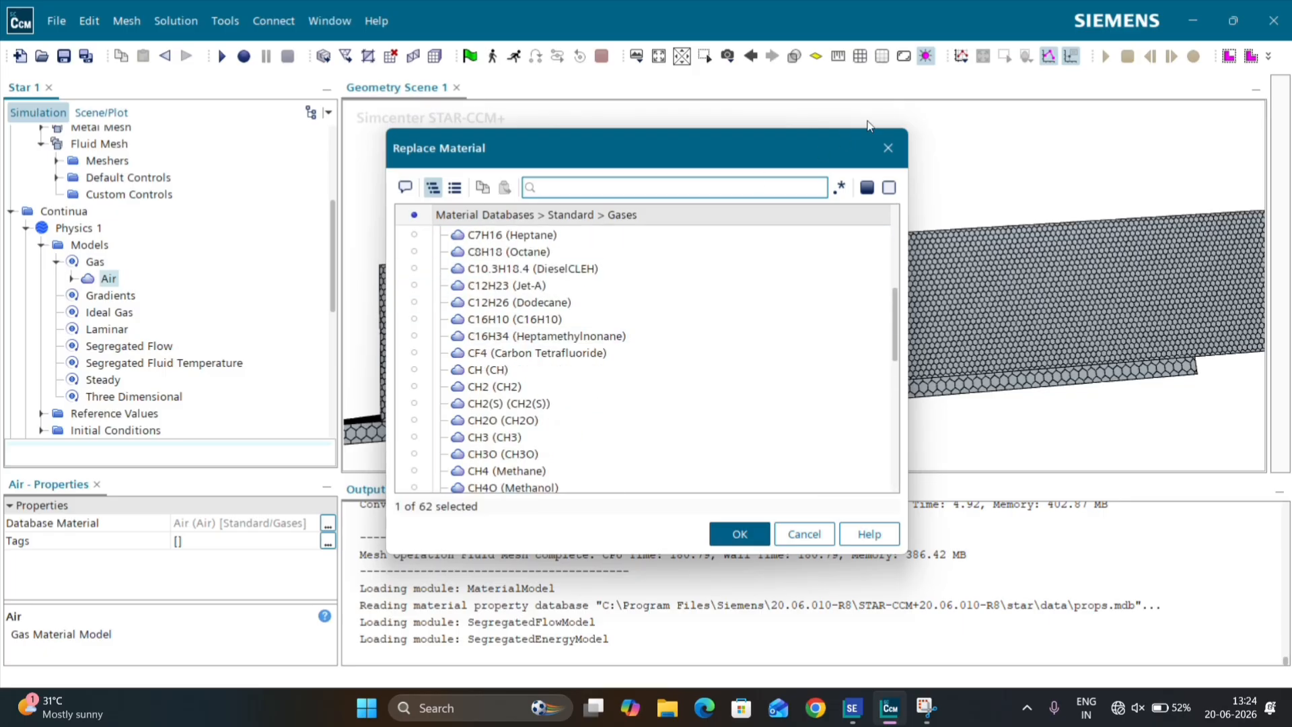
pyautogui.click(887, 148)
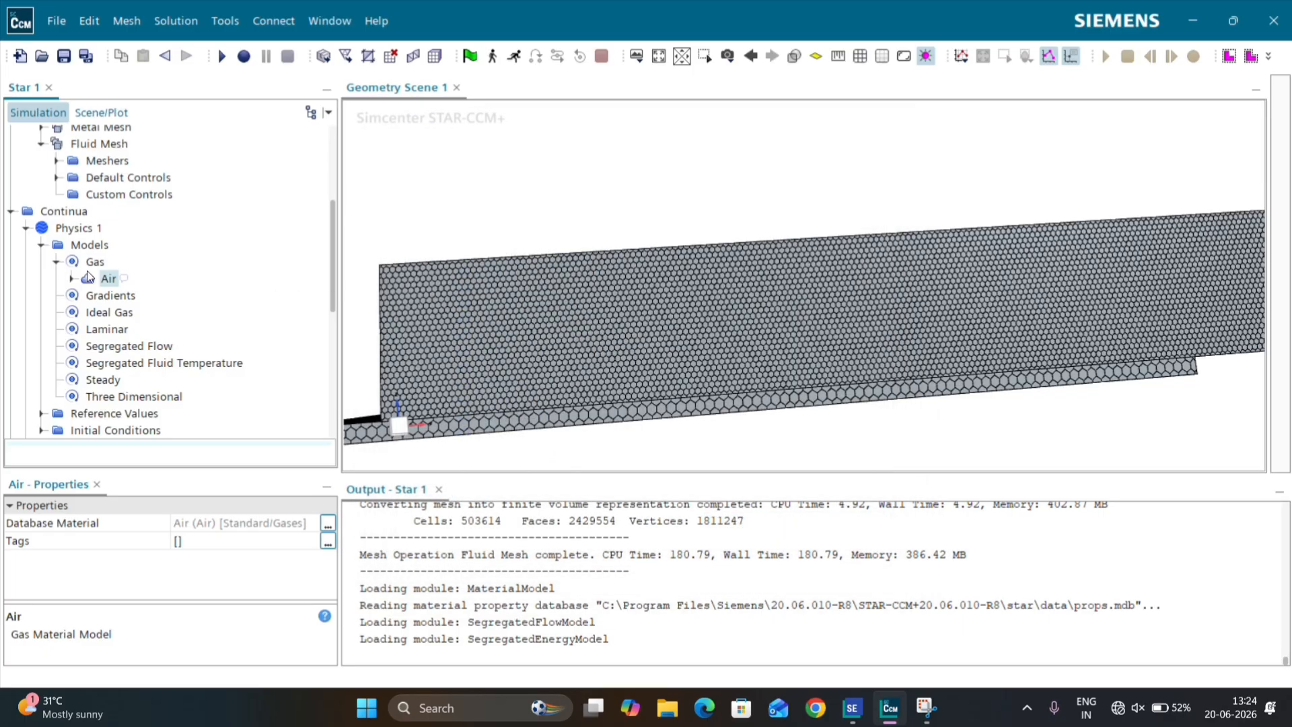
pyautogui.click(41, 244)
pyautogui.click(26, 228)
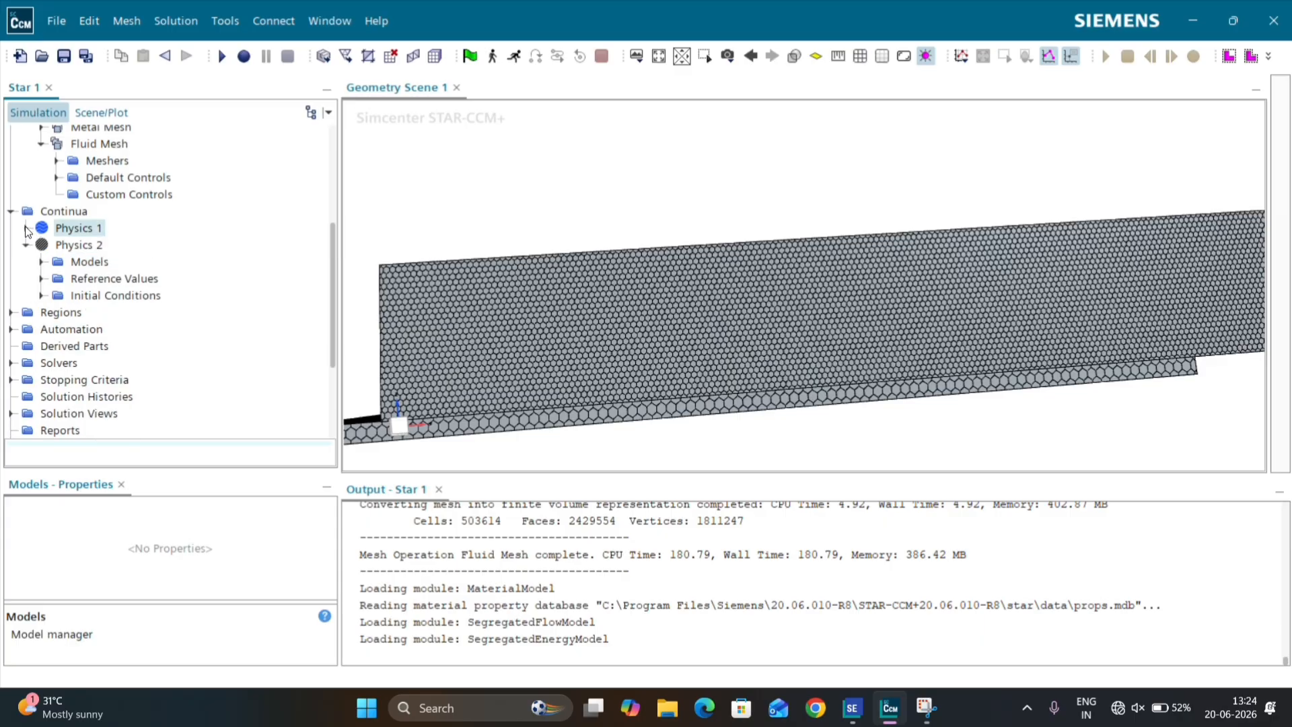
# Step: Replace the solid material in the Physics 2 models with Cu (Copper) from the standard solids database
pyautogui.click(41, 262)
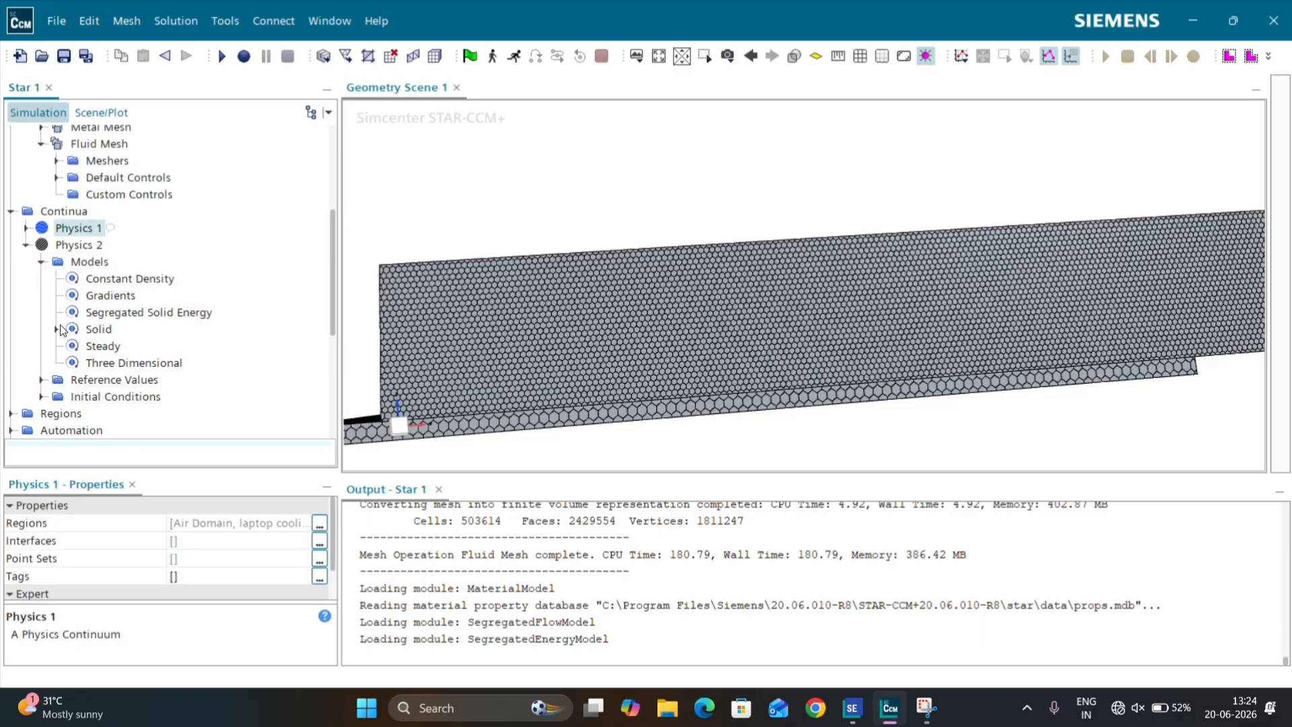
pyautogui.scroll(-1, 57, 283)
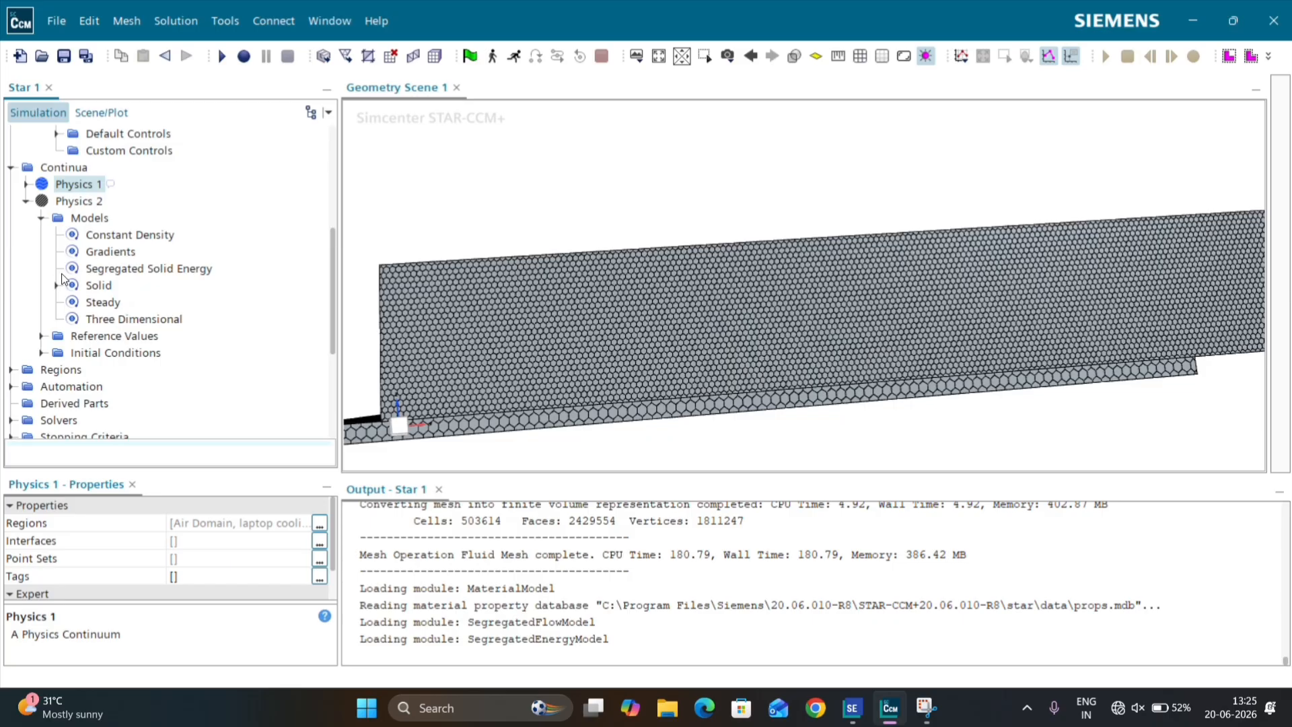
pyautogui.click(57, 285)
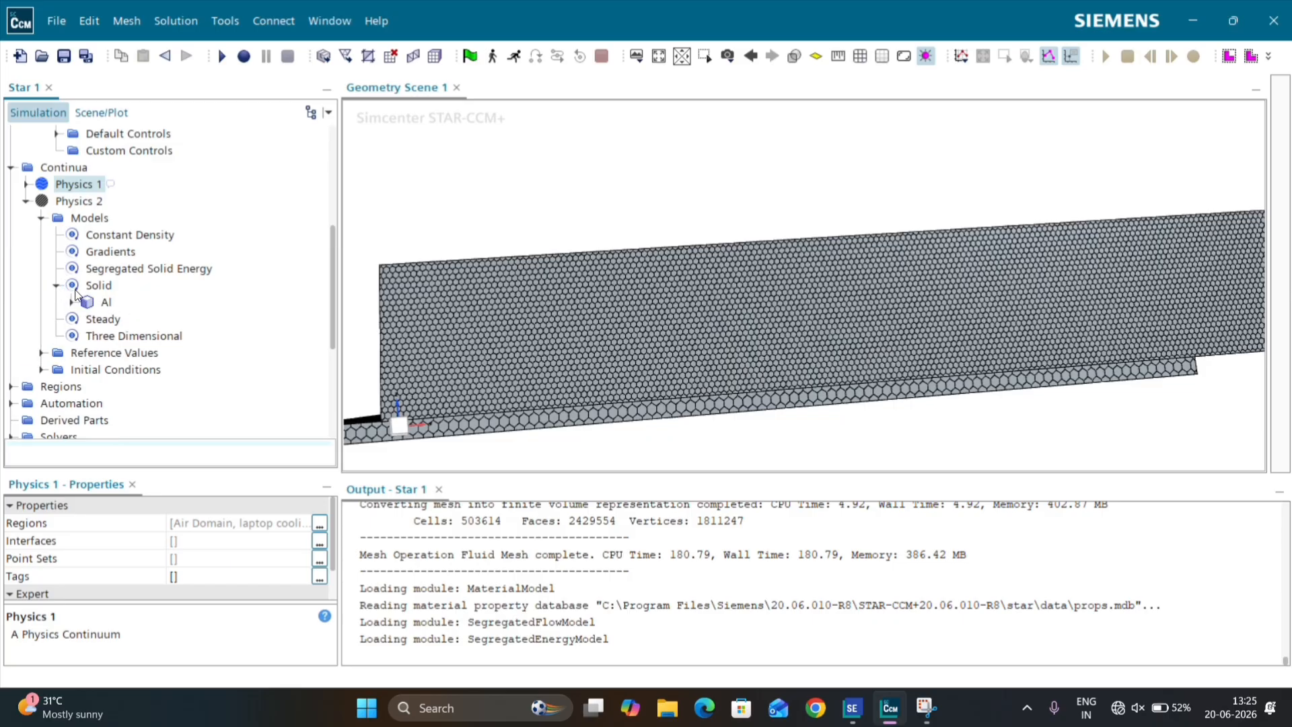
pyautogui.rightClick(98, 302)
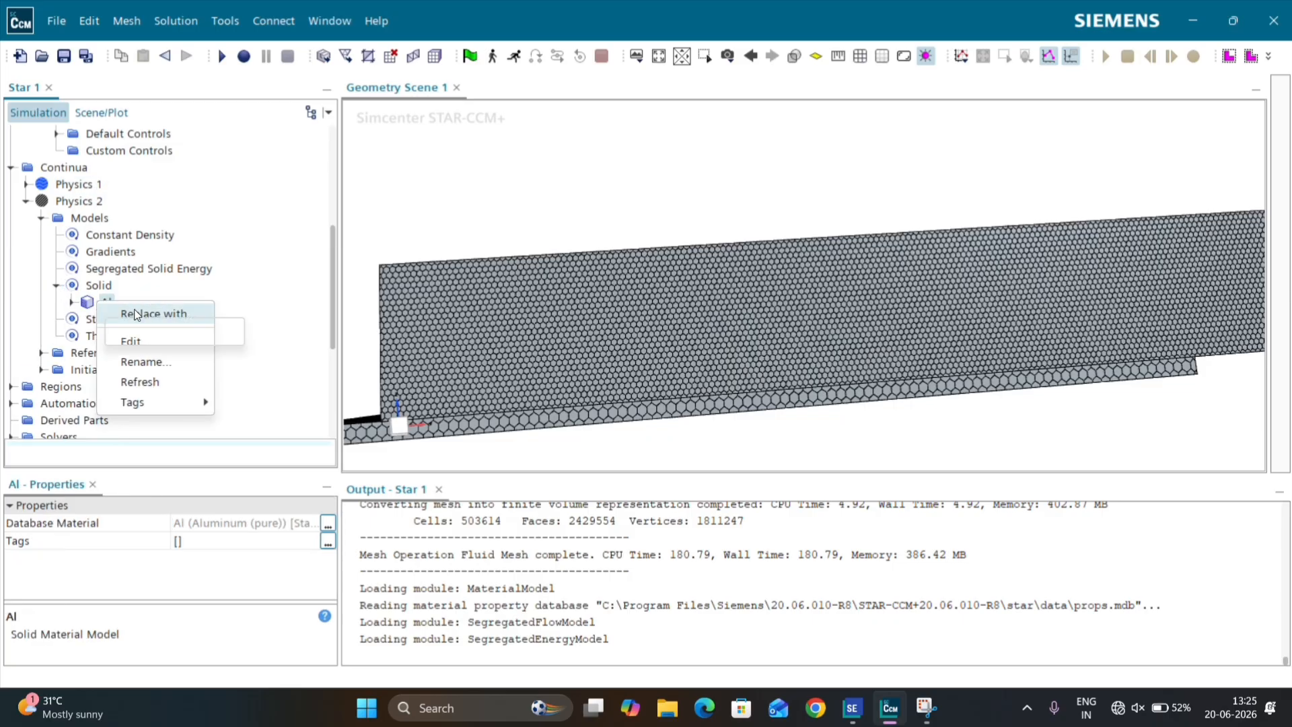
pyautogui.moveTo(136, 314)
pyautogui.click(174, 331)
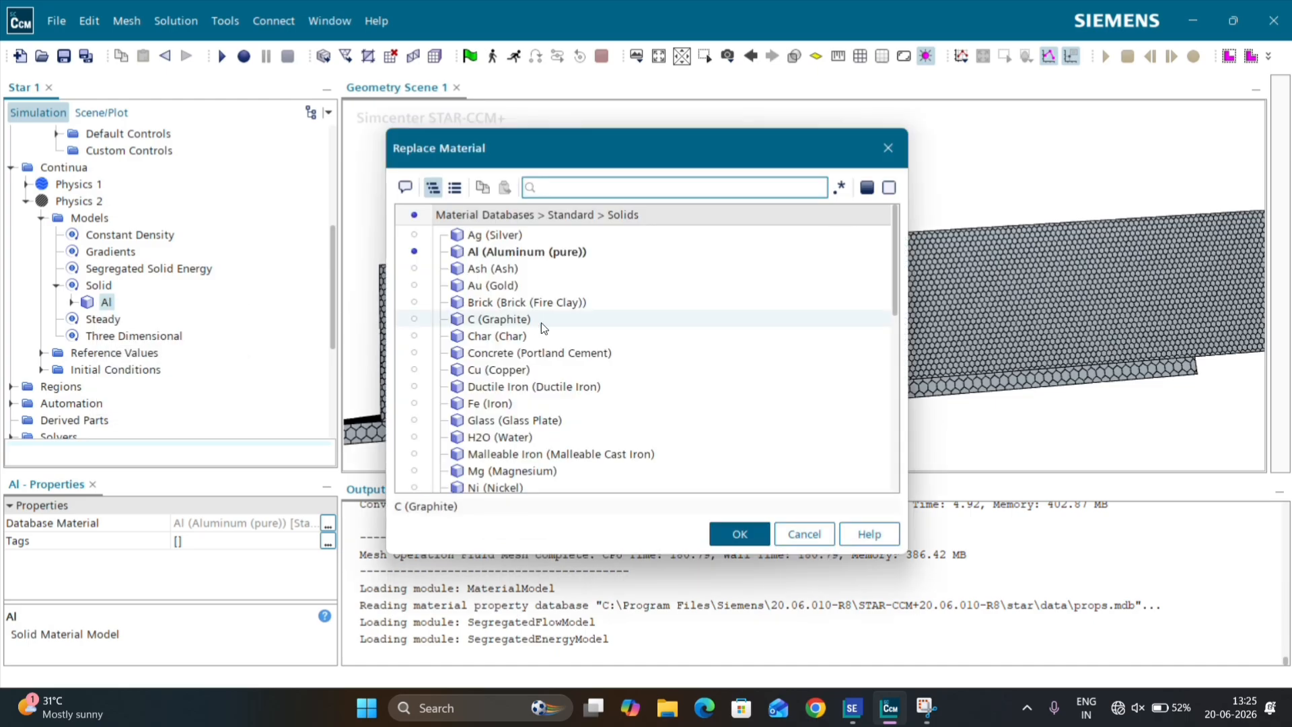
pyautogui.click(493, 369)
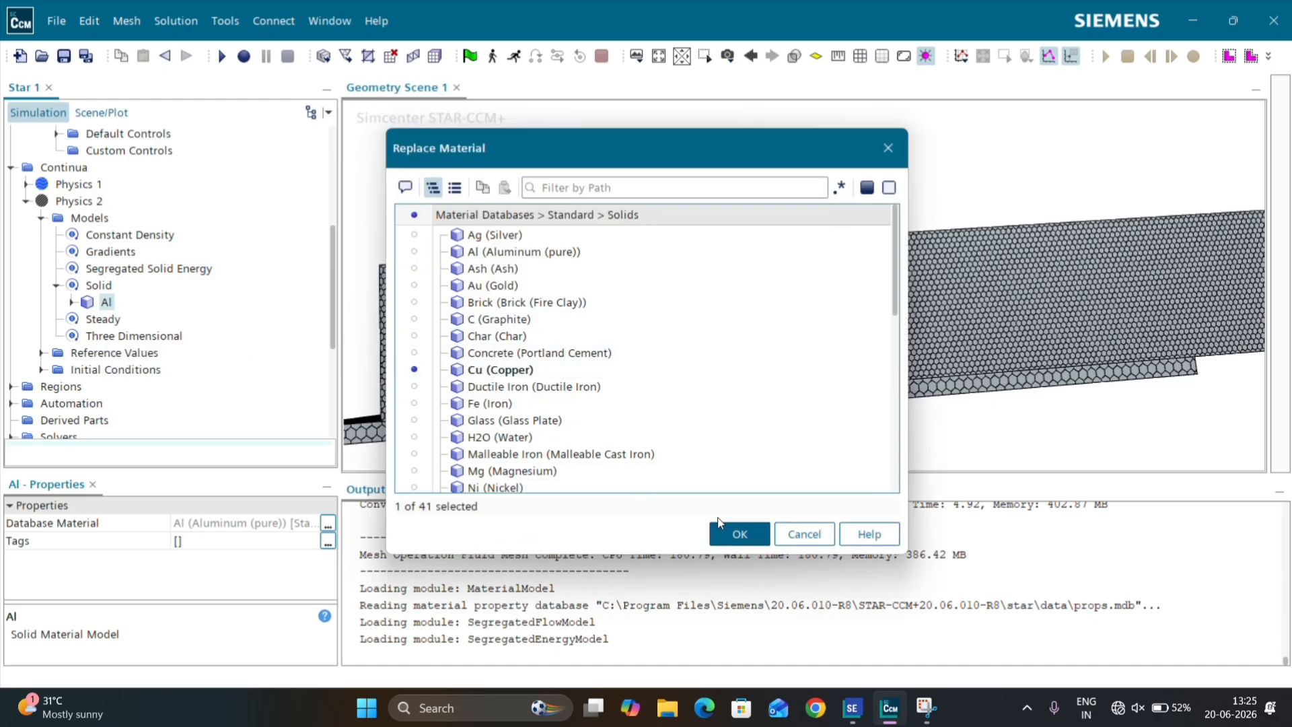
pyautogui.click(732, 534)
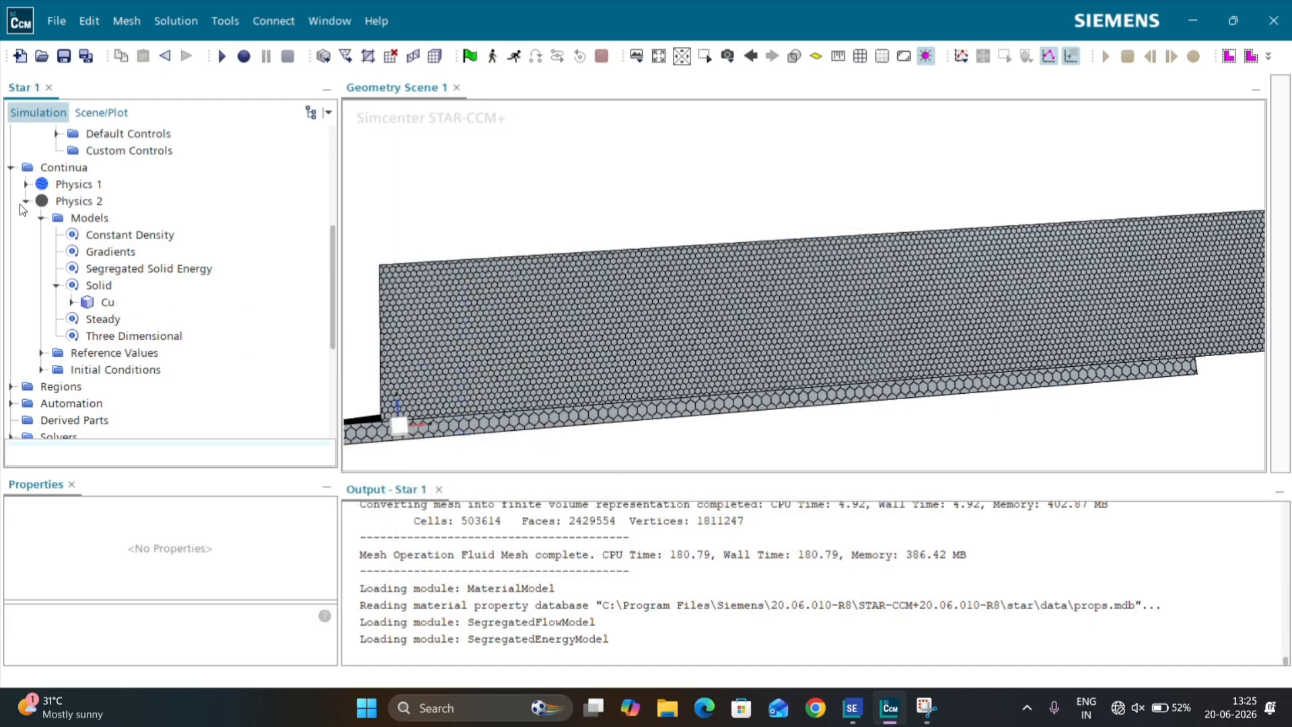
pyautogui.click(25, 200)
pyautogui.click(10, 168)
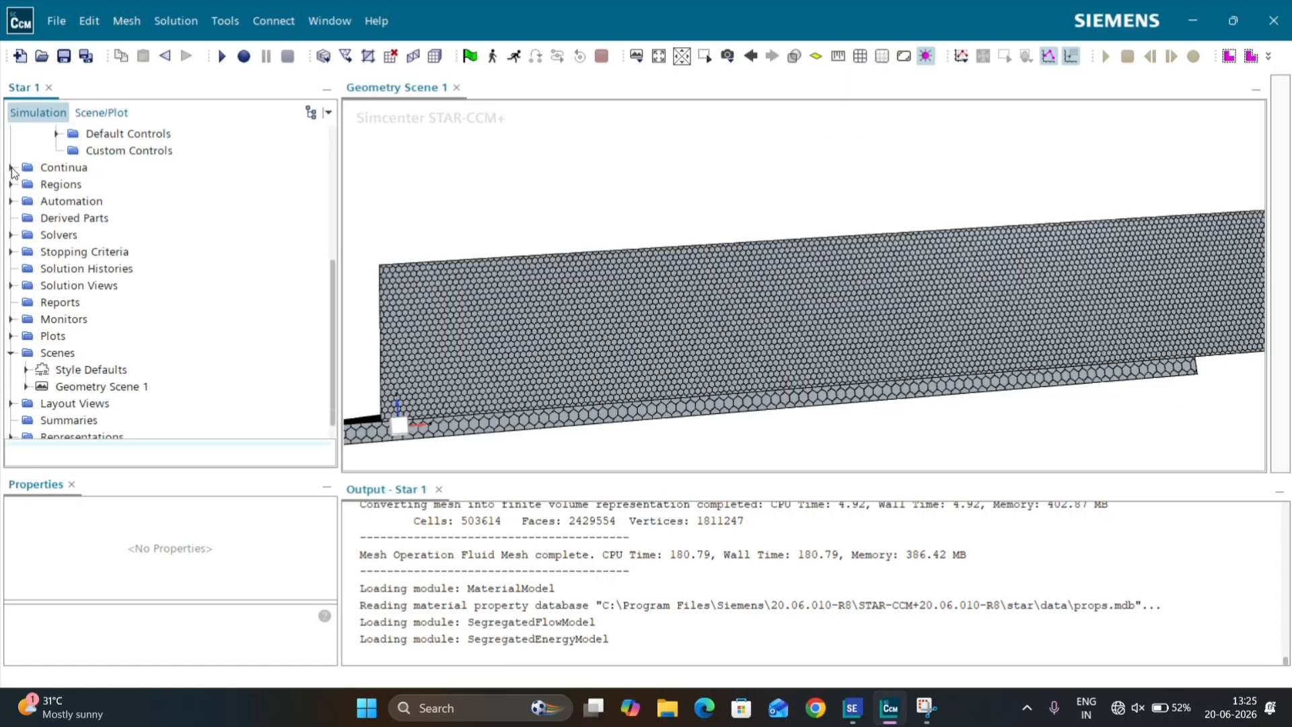
# Step: Examine the Air Domain region's properties to see which physics continuum it uses, and check the list of continua
pyautogui.scroll(4, 45, 197)
pyautogui.scroll(3, 45, 198)
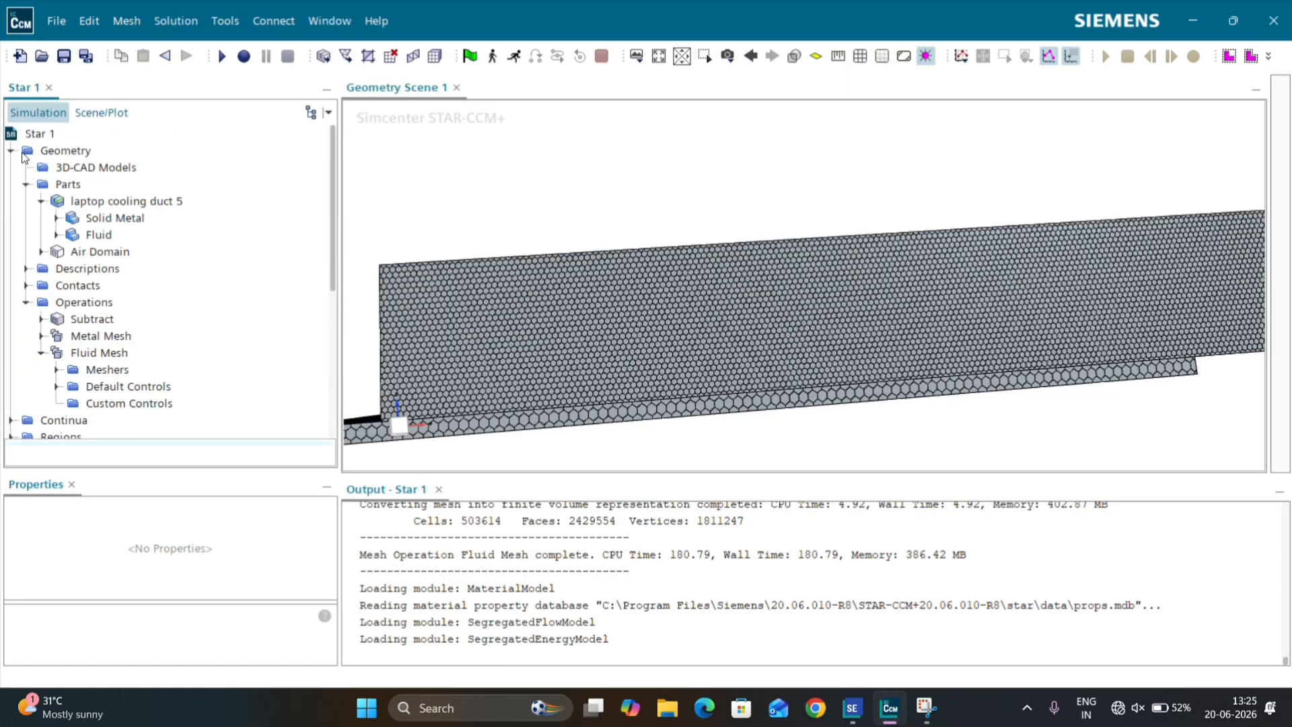
pyautogui.click(10, 150)
pyautogui.click(11, 184)
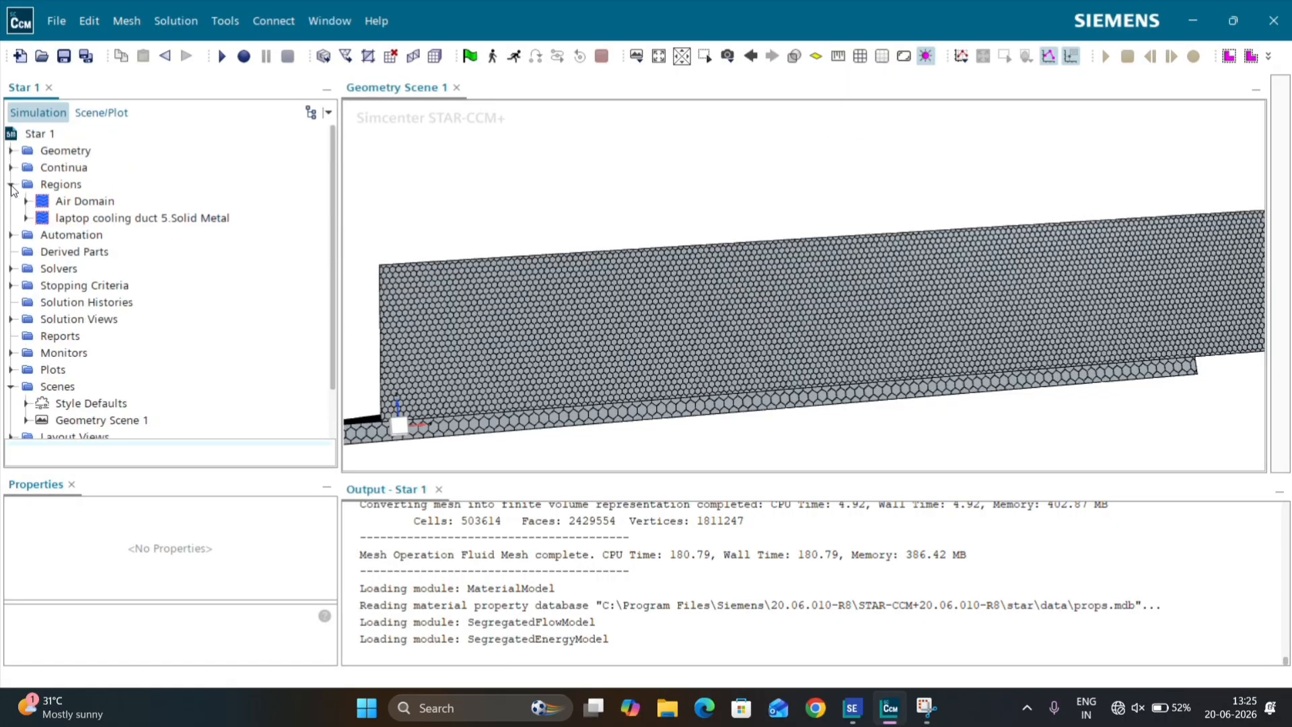
pyautogui.click(25, 201)
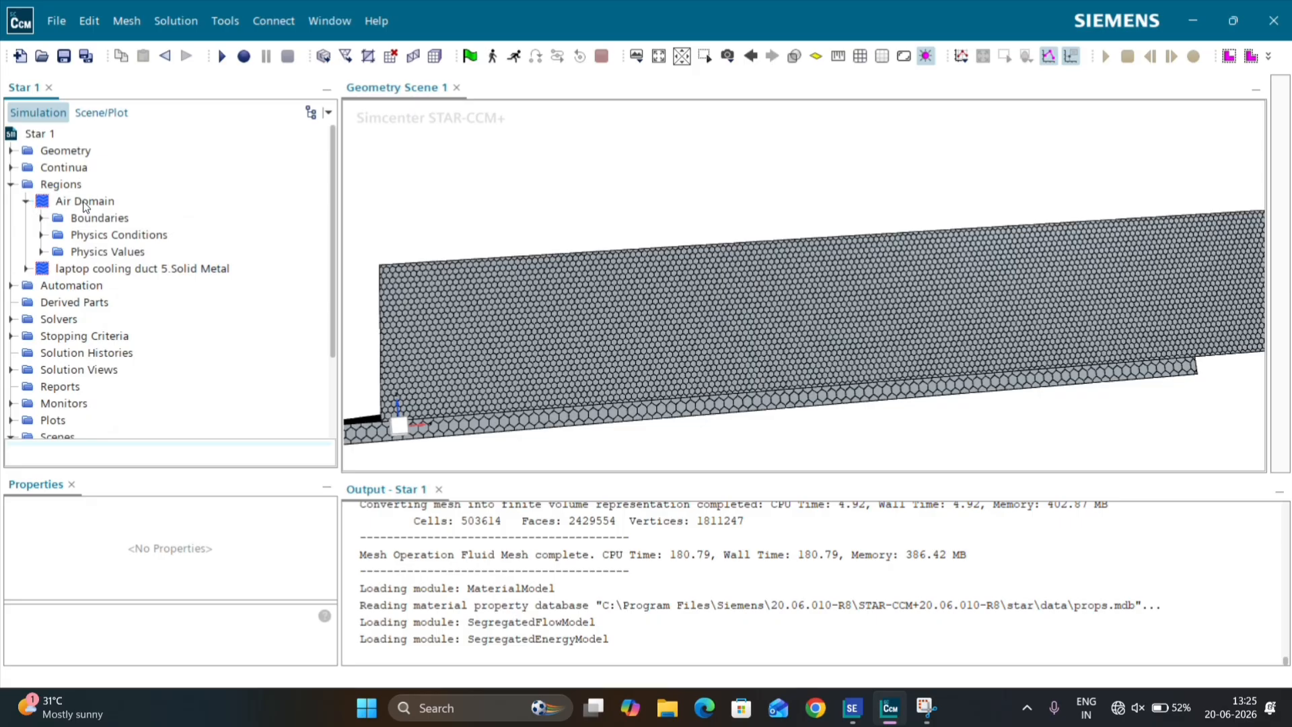
pyautogui.click(85, 201)
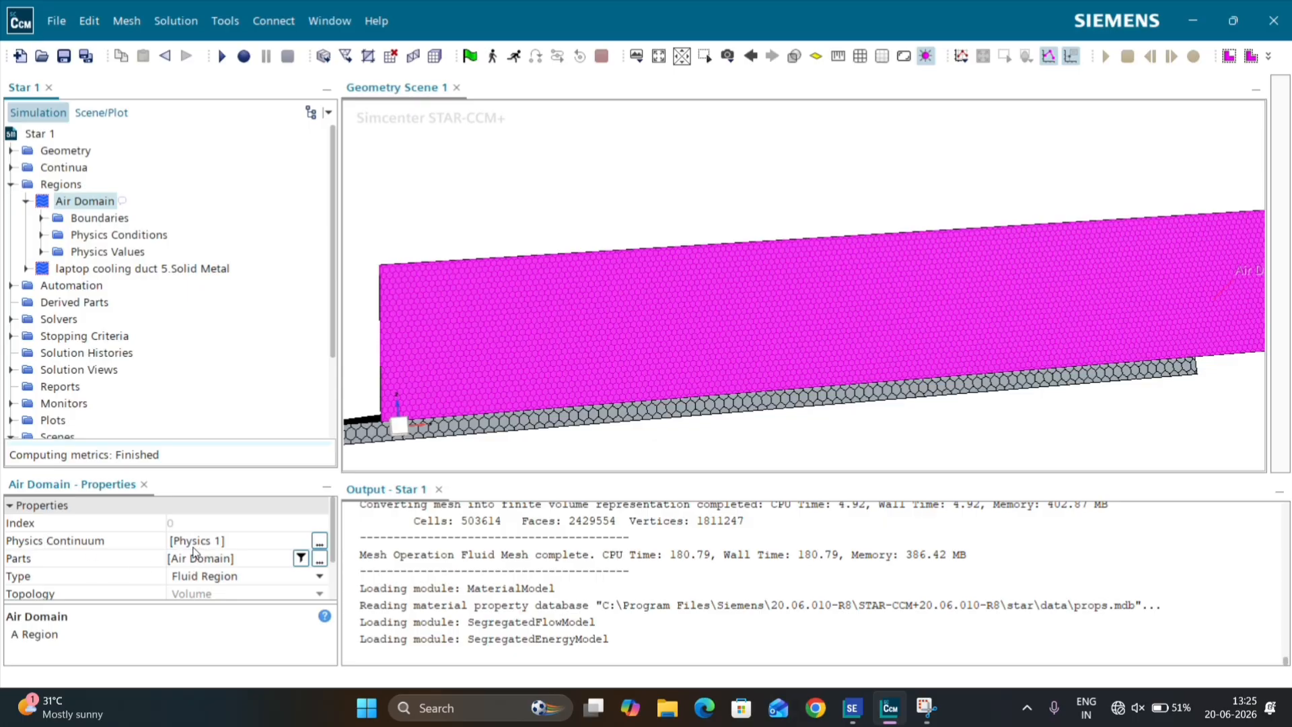
pyautogui.click(11, 166)
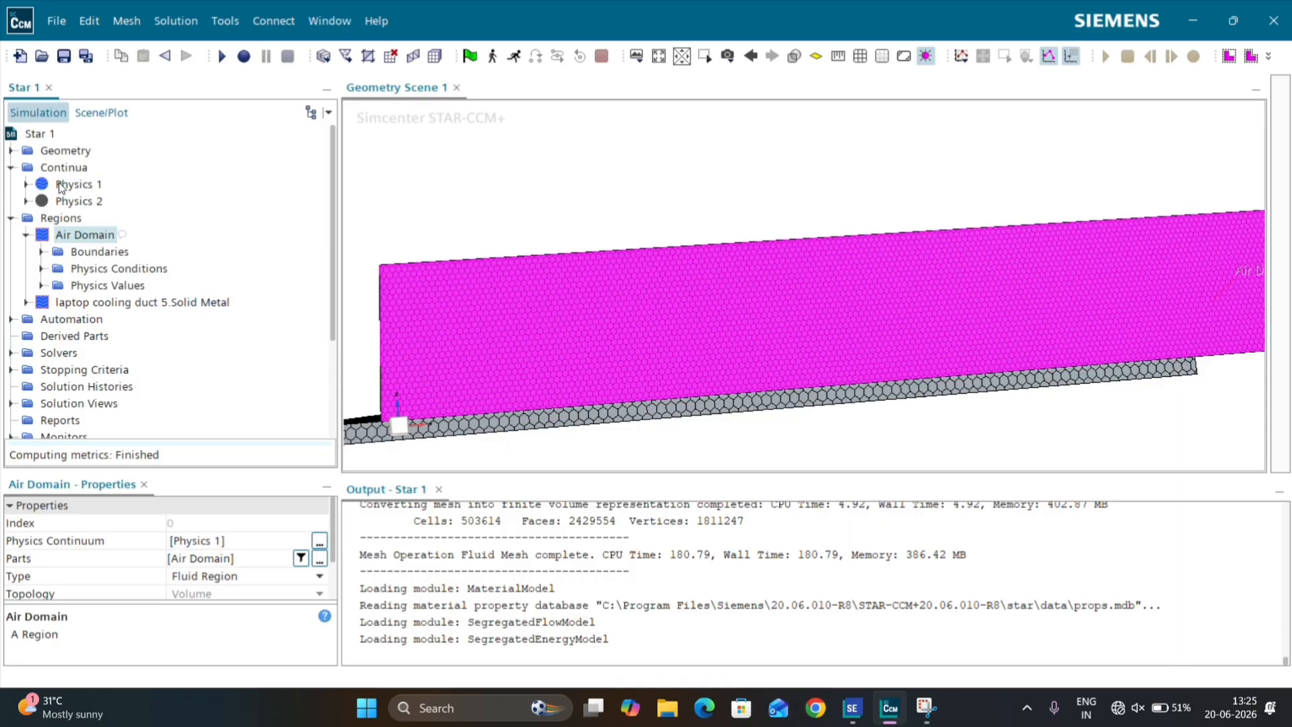
pyautogui.click(11, 167)
# Step: Assign the Physics 2 continuum to the laptop cooling duct 5.Solid Metal region
pyautogui.click(25, 268)
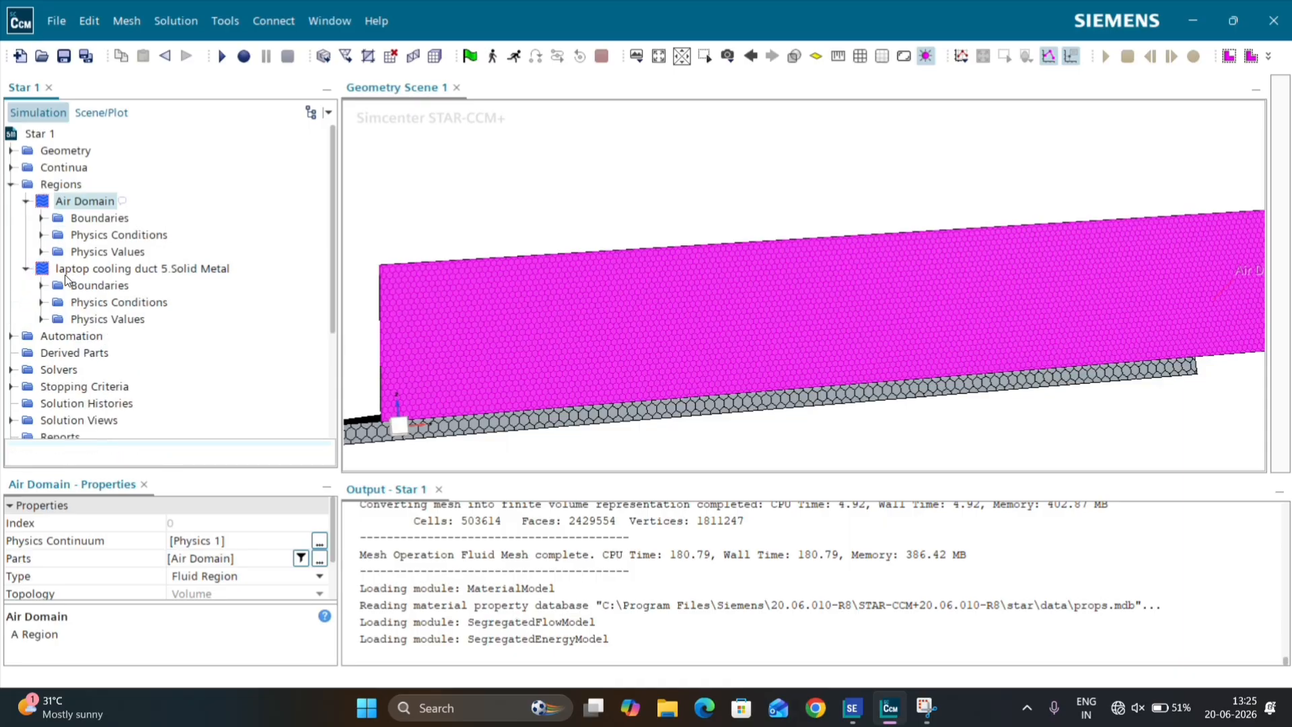
pyautogui.click(67, 269)
pyautogui.click(205, 545)
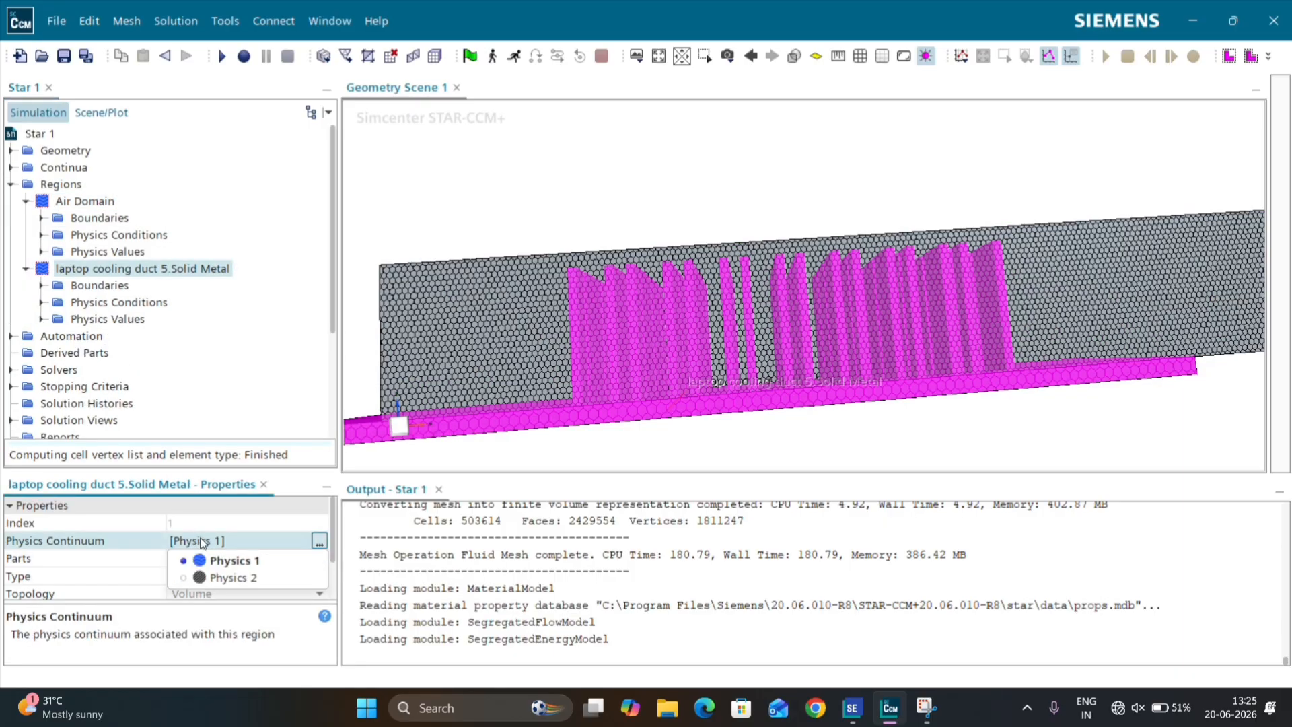
pyautogui.click(233, 579)
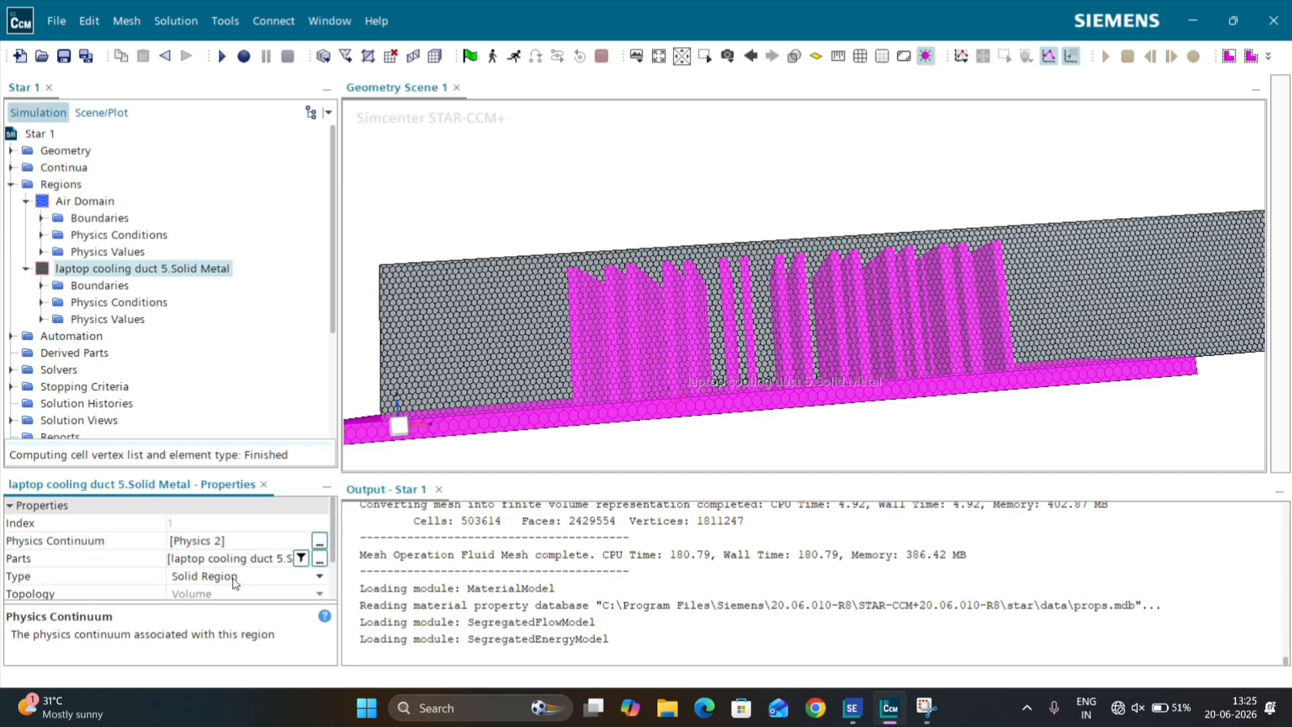
# Step: Set the Air Domain's Fluid.Inlet boundary type to Velocity Inlet and open its physics values
pyautogui.click(40, 218)
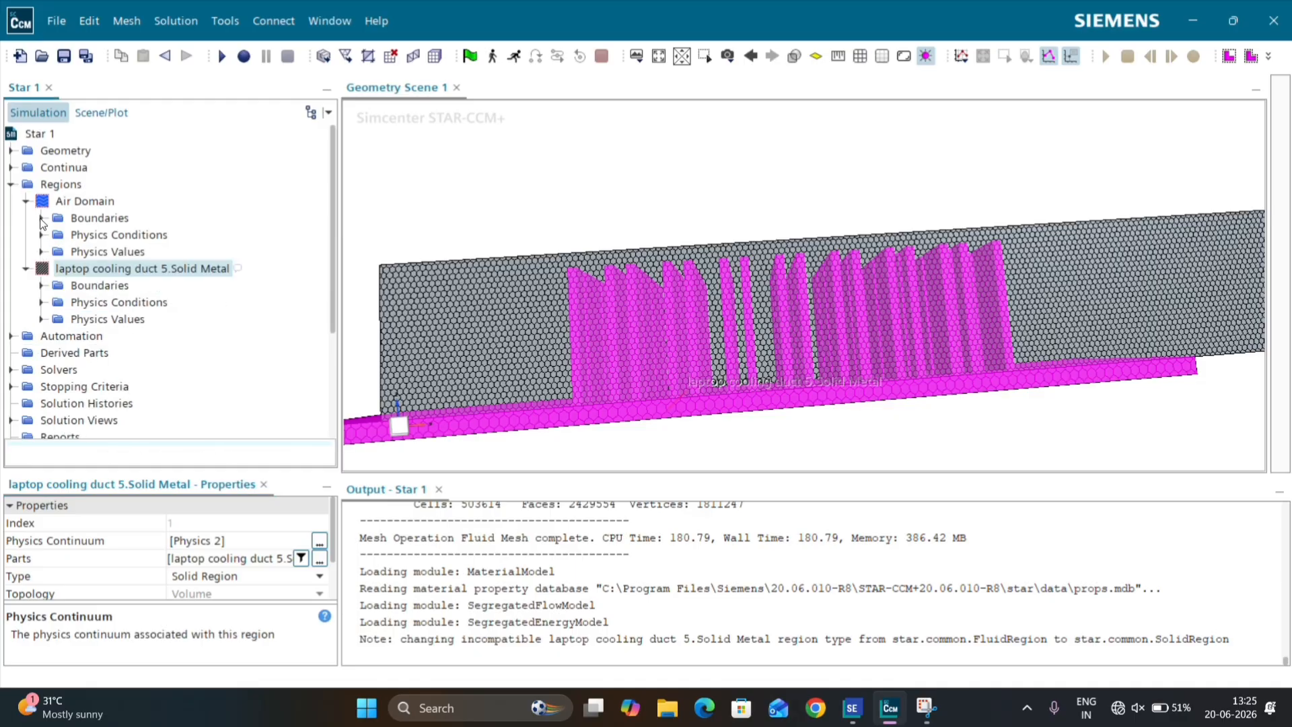
pyautogui.click(225, 250)
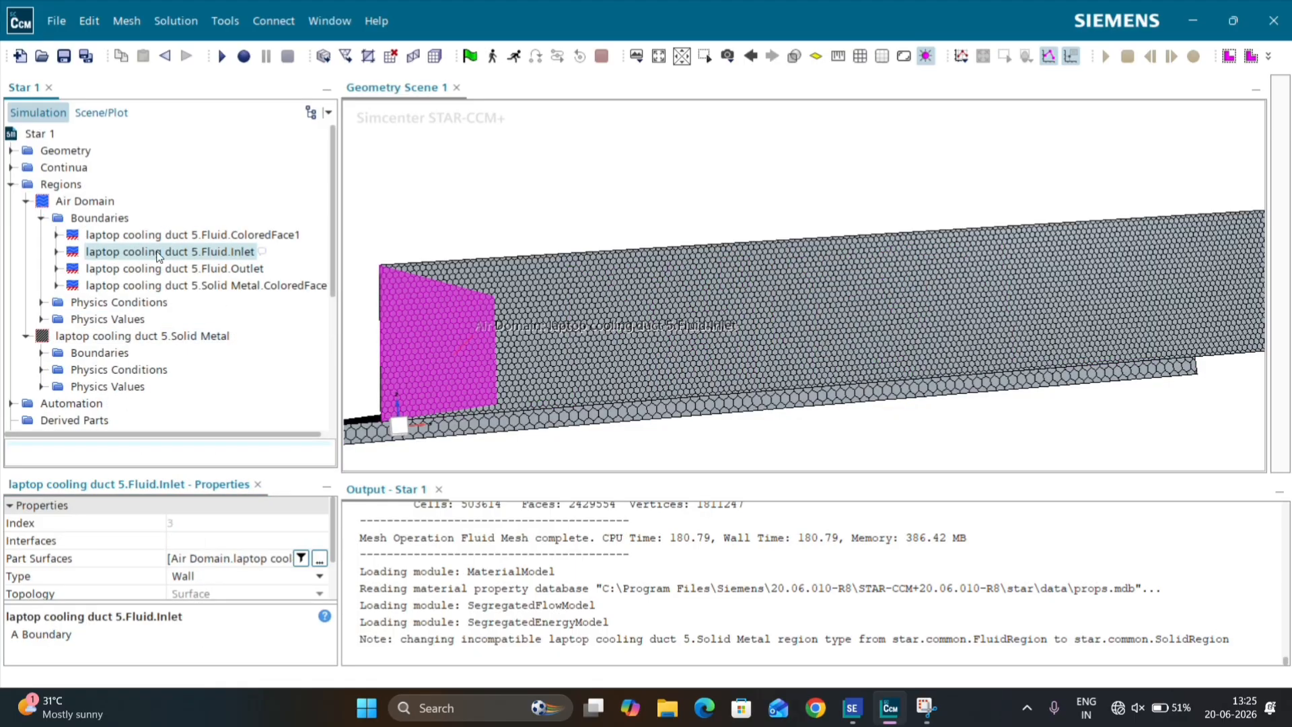
pyautogui.click(187, 574)
pyautogui.click(206, 538)
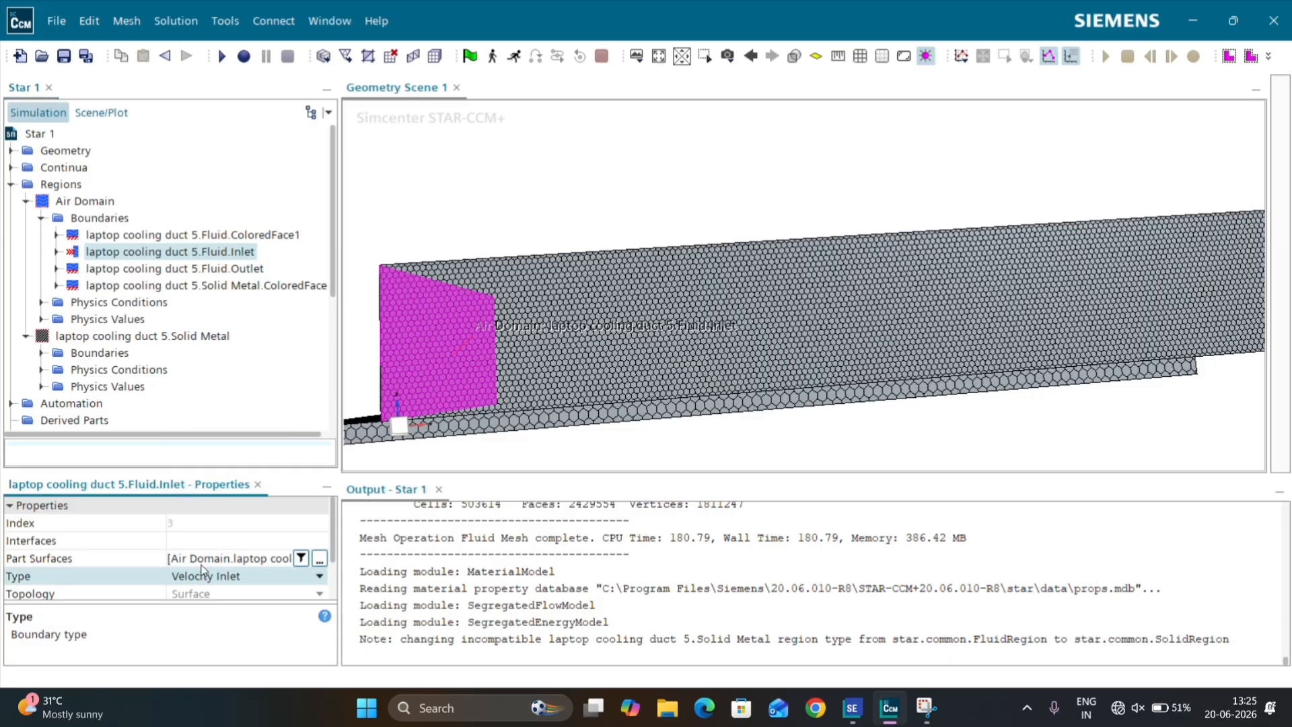
pyautogui.click(57, 252)
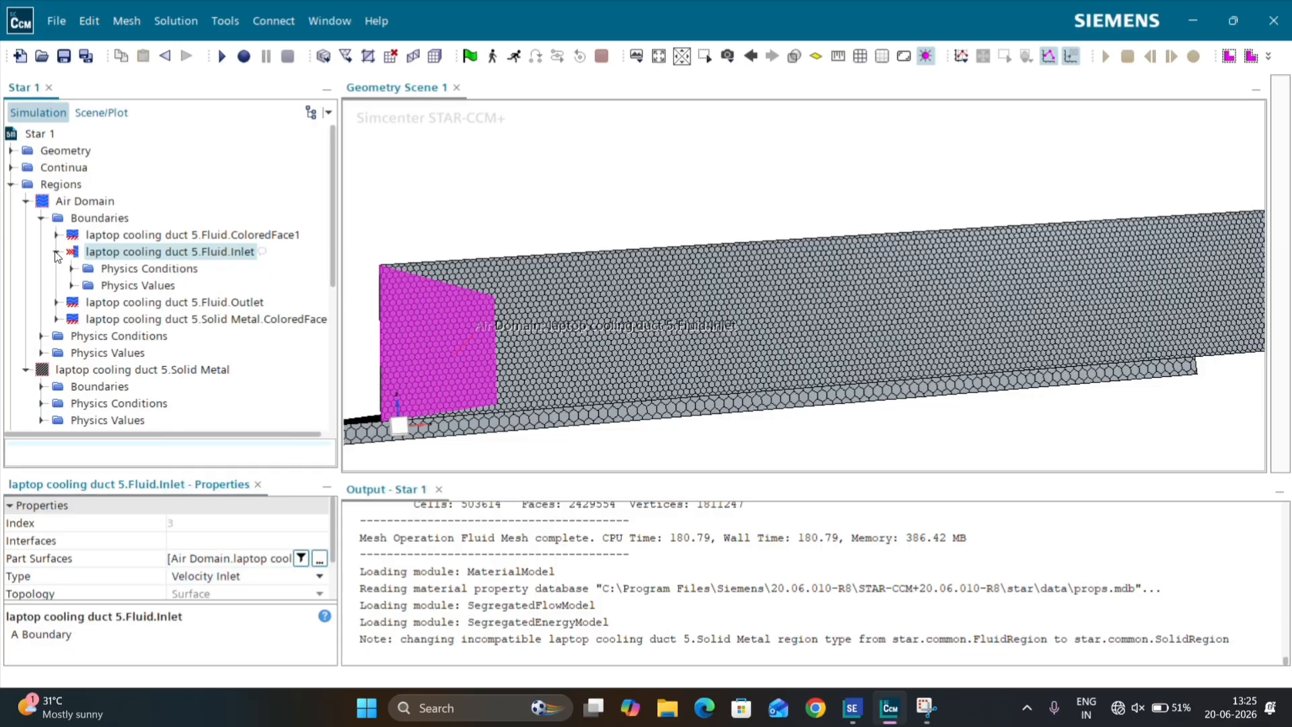
pyautogui.click(72, 283)
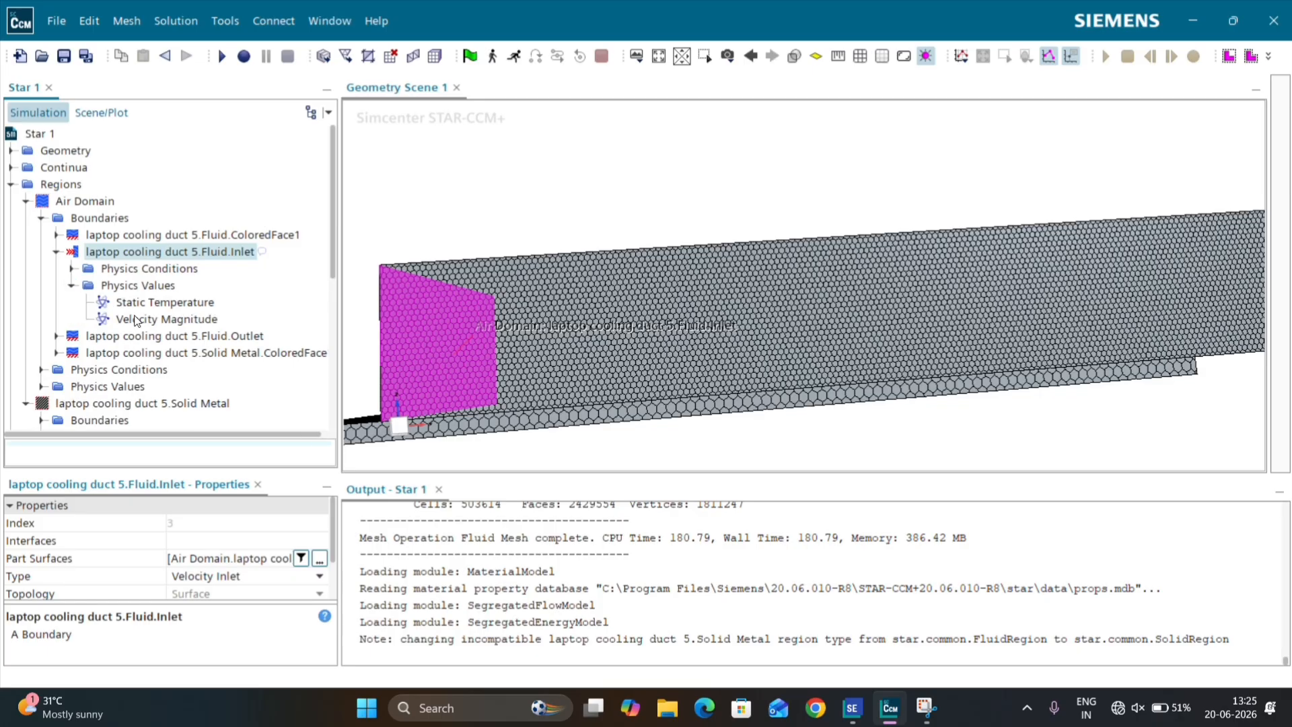
# Step: Set the Fluid.Inlet boundary's velocity magnitude to 3 m/s and check its static temperature
pyautogui.click(143, 319)
pyautogui.click(192, 541)
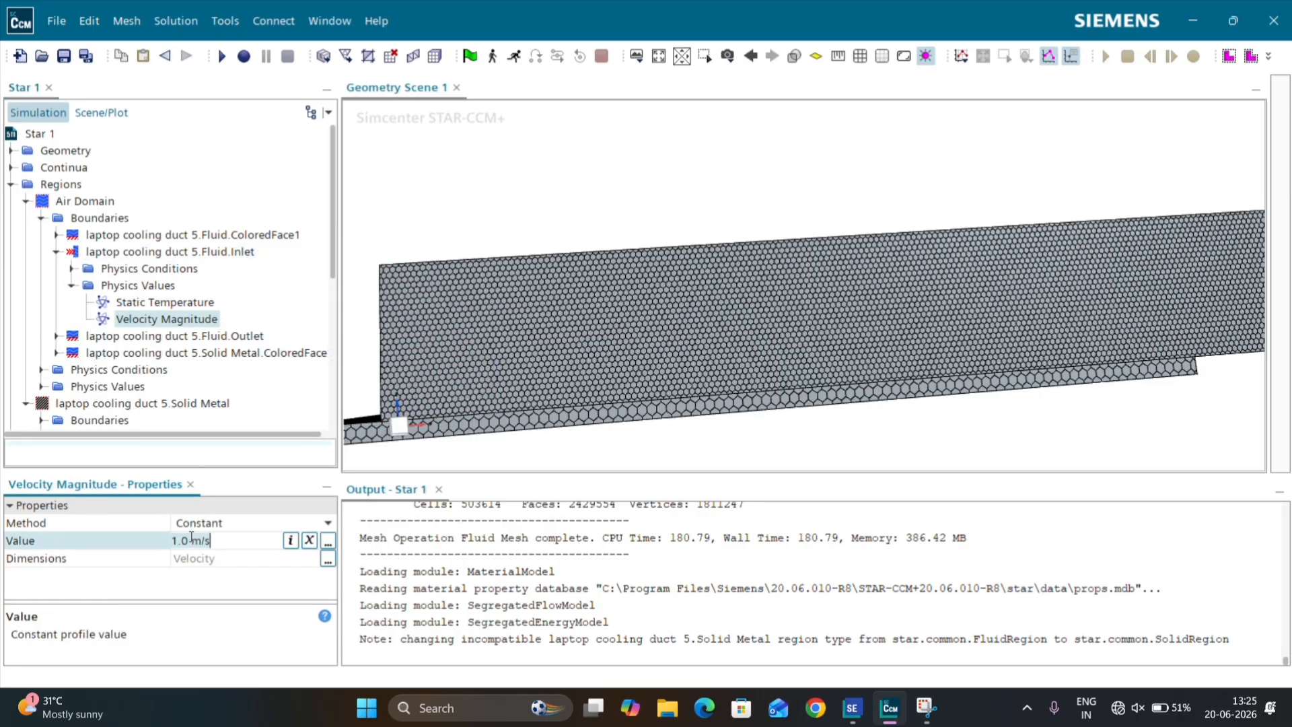
pyautogui.write('3')
pyautogui.press('Return')
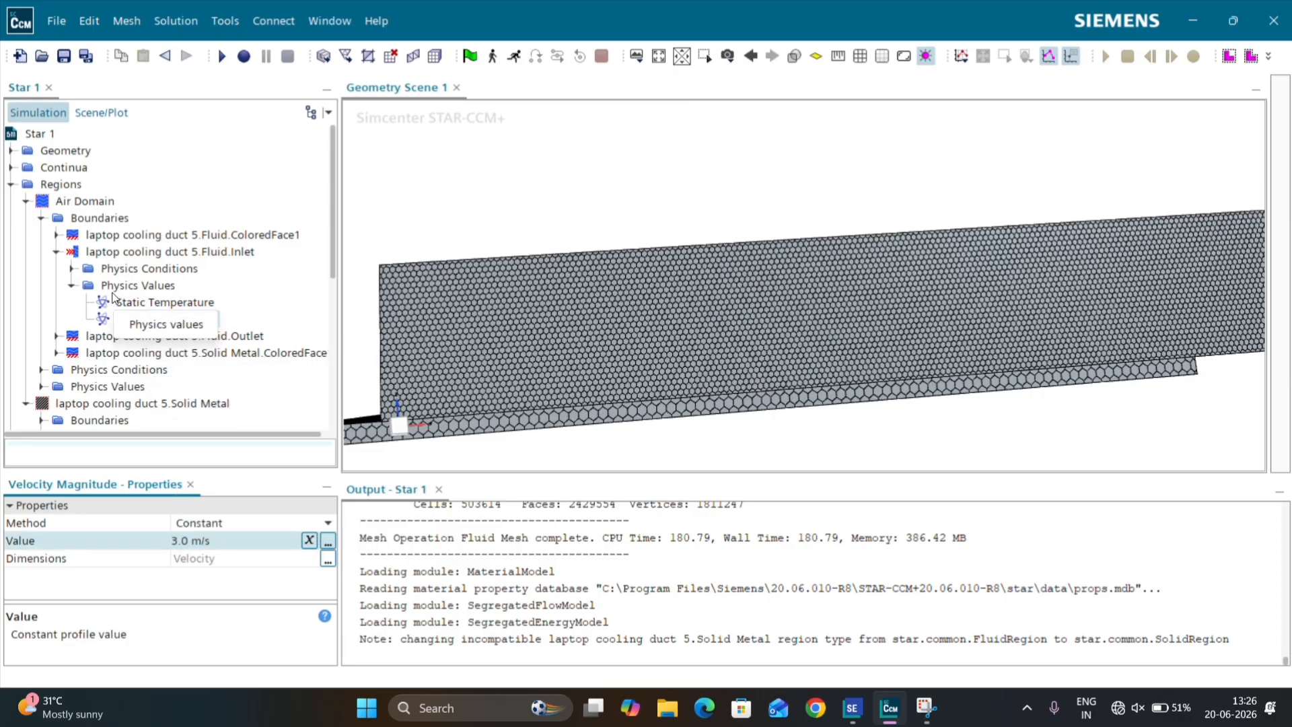
pyautogui.click(203, 304)
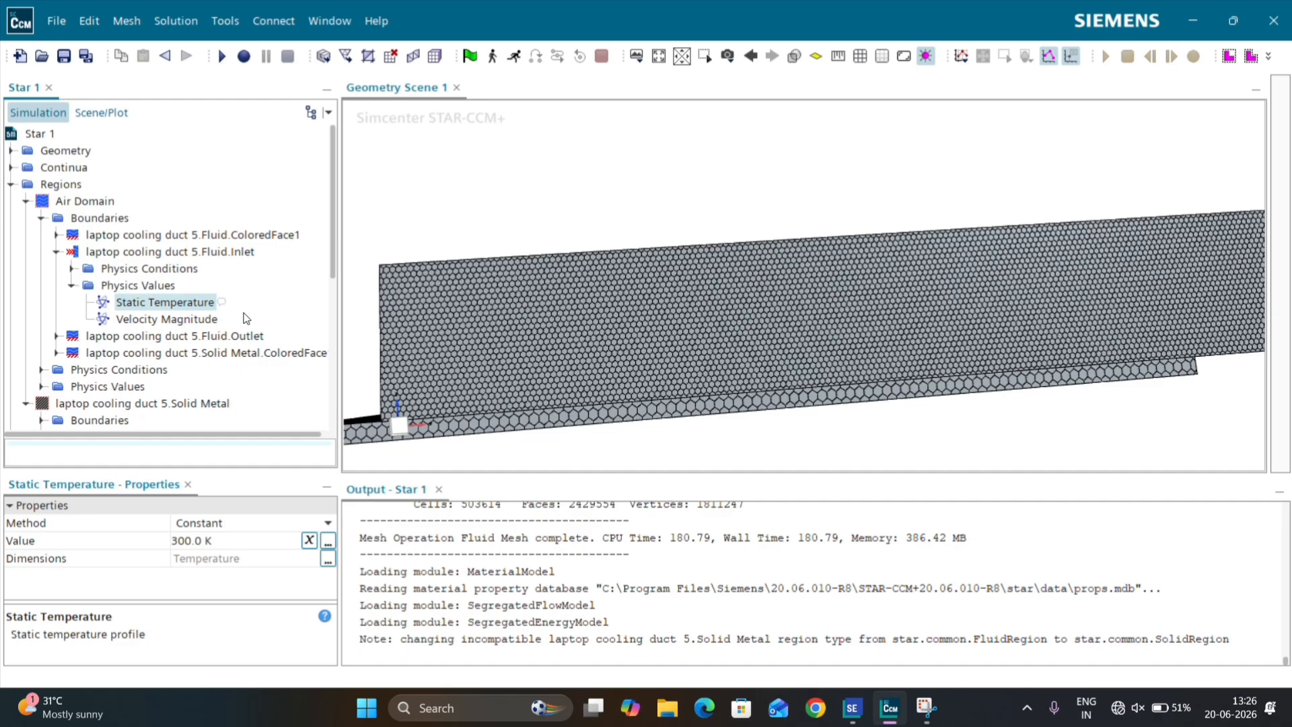
# Step: Set the Air Domain's Fluid.Outlet boundary type to Pressure Outlet
pyautogui.click(60, 252)
pyautogui.click(106, 269)
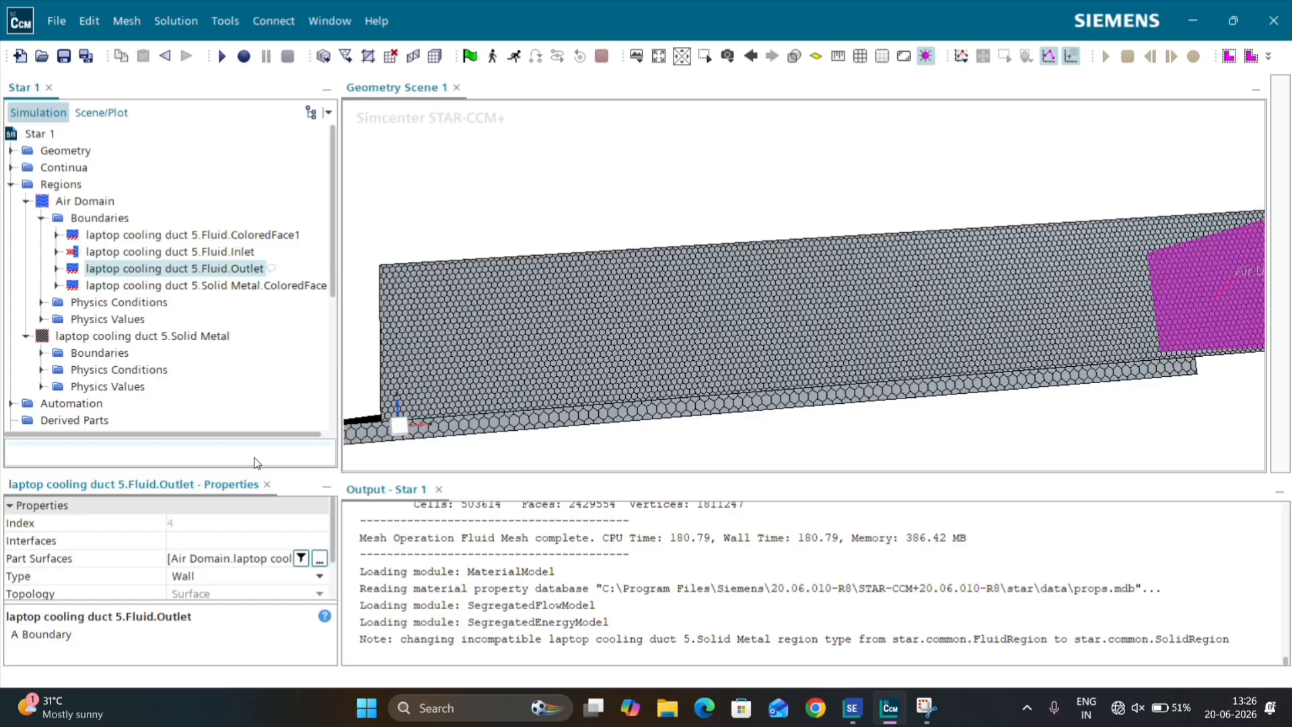
pyautogui.click(201, 579)
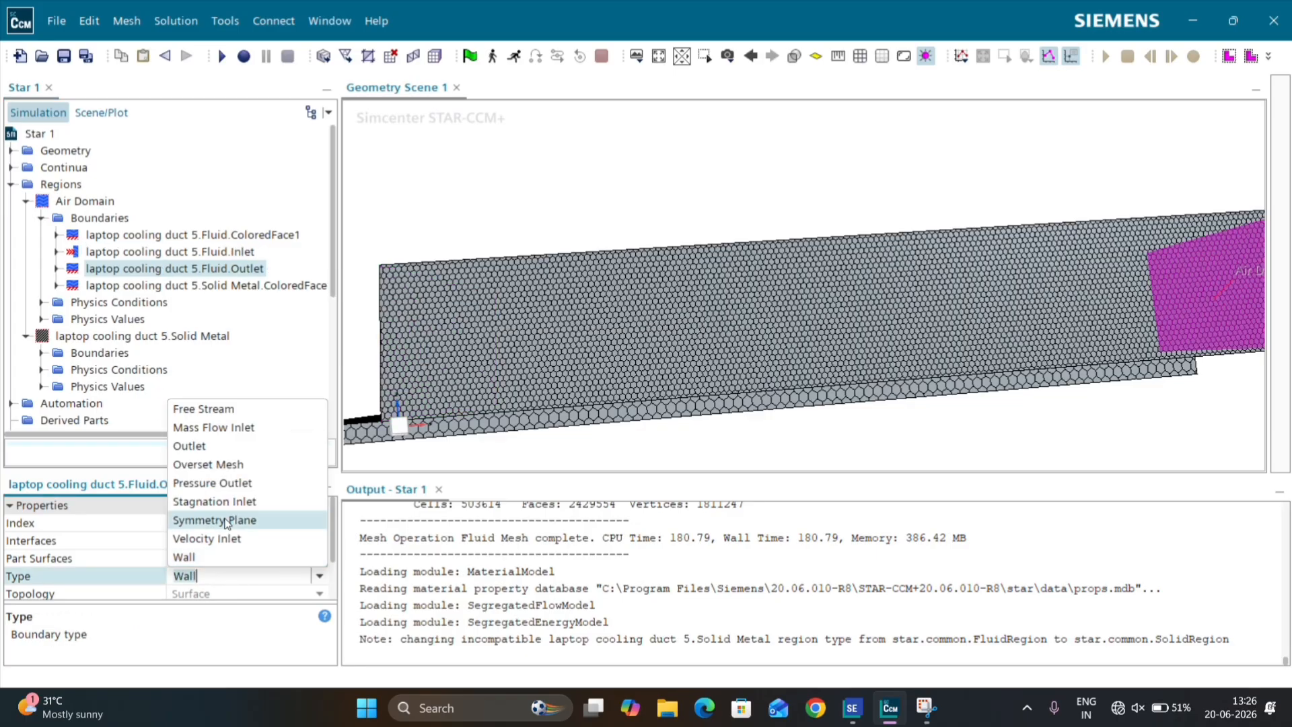
pyautogui.click(239, 487)
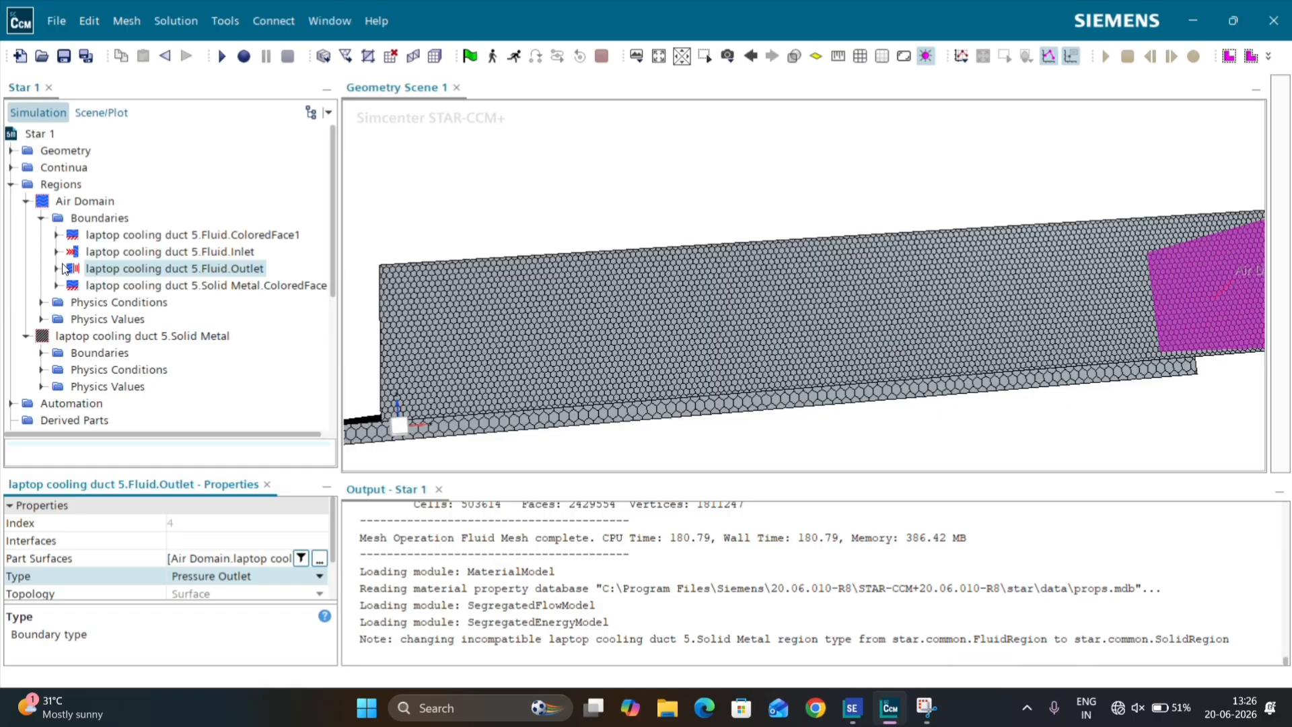
# Step: Set the thermal specification of the Solid Metal region's Heat sourse boundary to Heat Flux
pyautogui.scroll(-1, 57, 277)
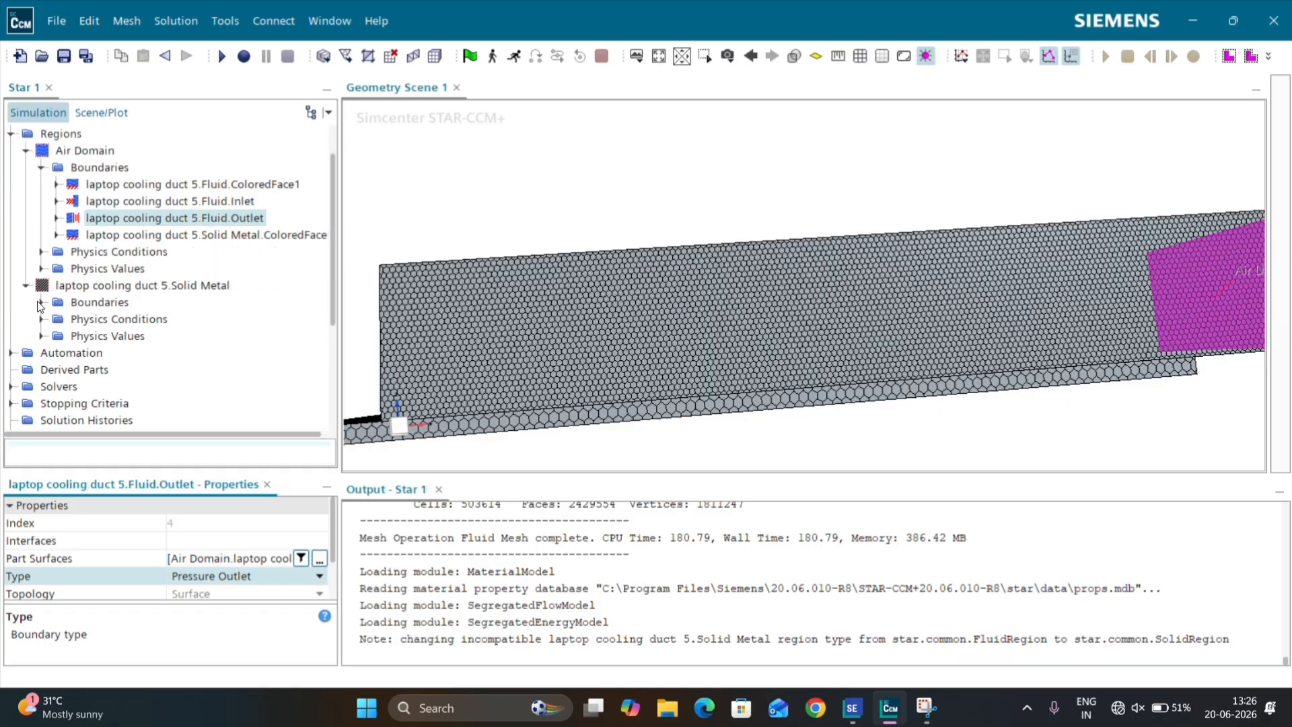
pyautogui.click(41, 302)
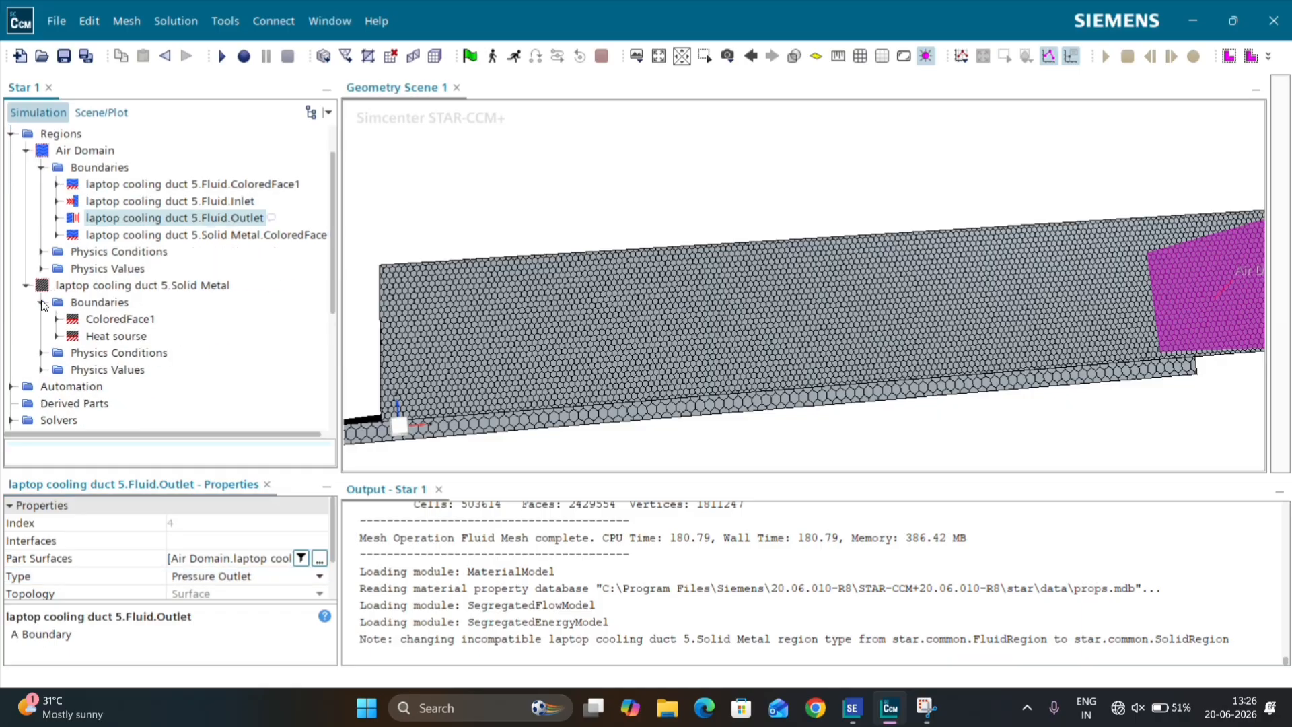
pyautogui.click(109, 336)
pyautogui.scroll(-2, 87, 289)
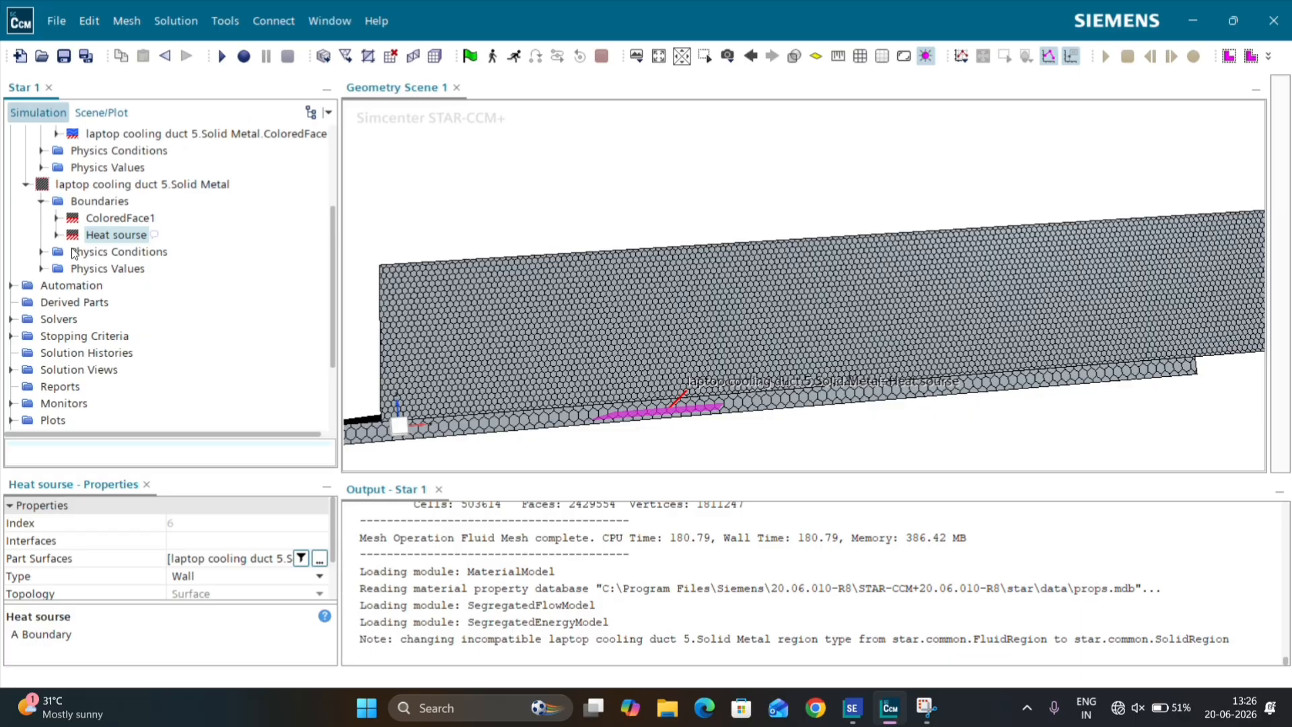
pyautogui.click(56, 234)
pyautogui.click(72, 252)
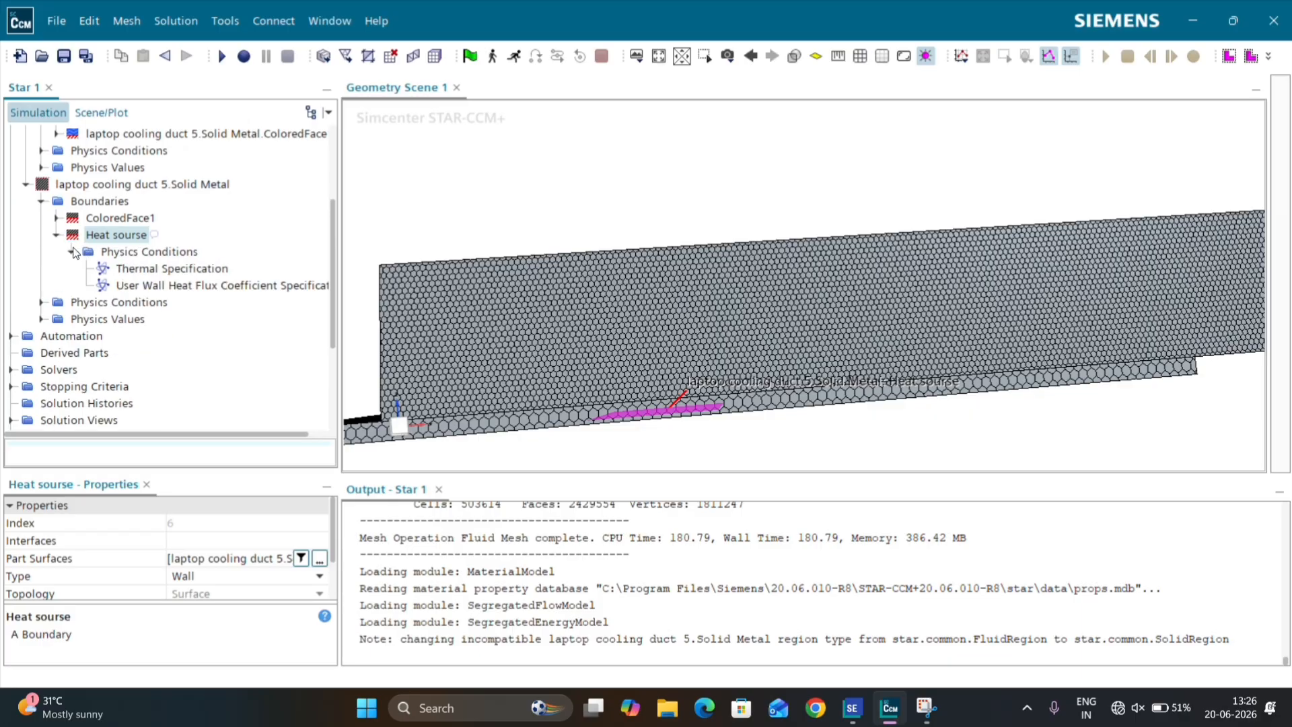
pyautogui.click(172, 269)
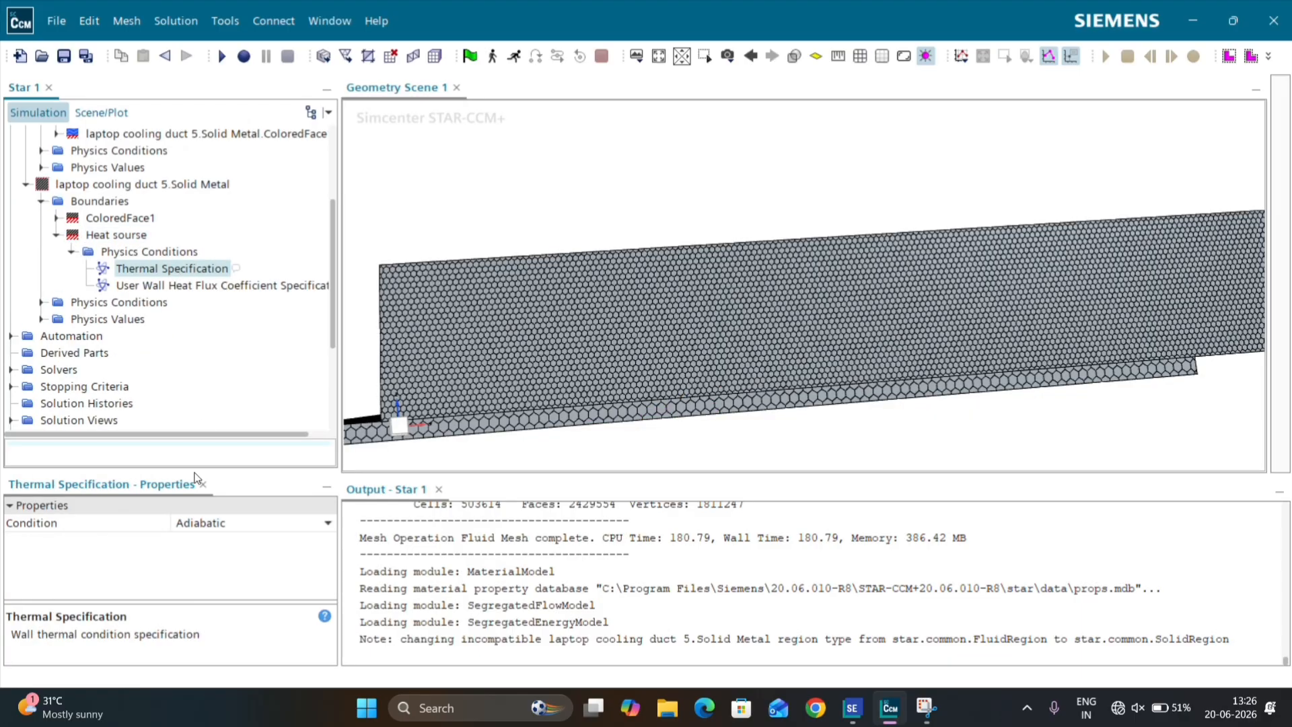
pyautogui.click(212, 525)
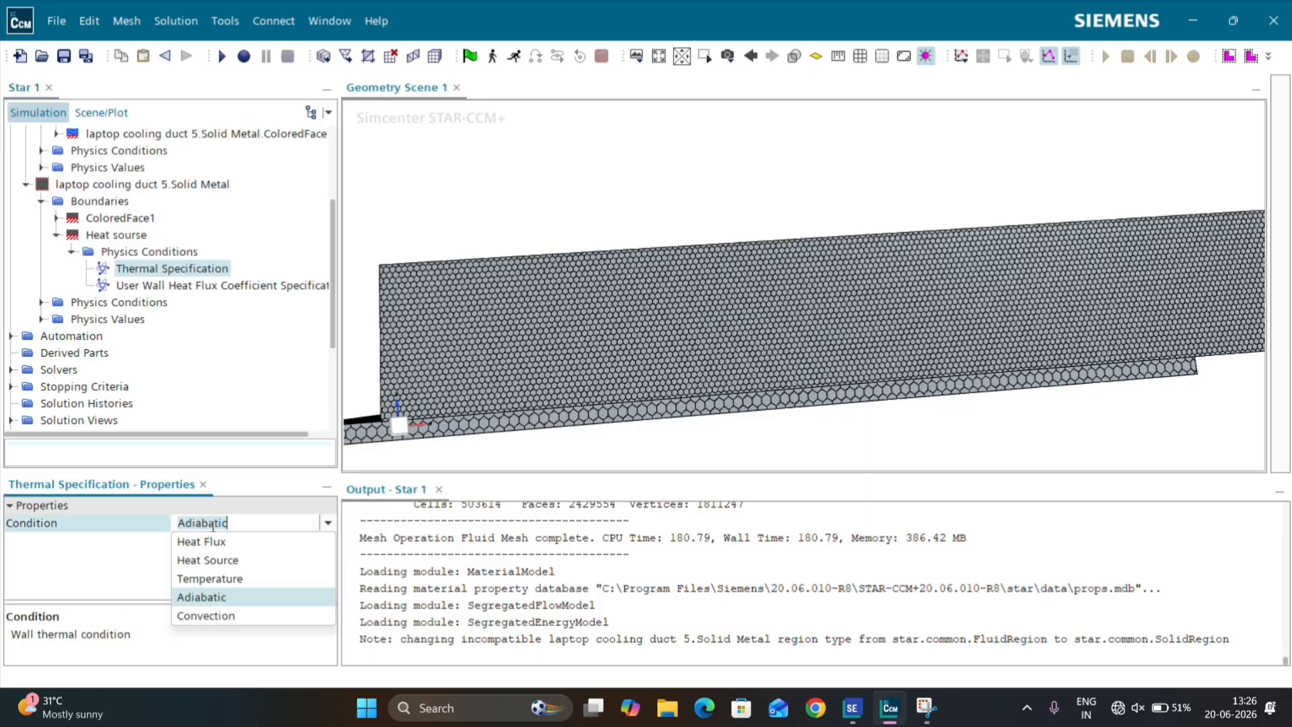
pyautogui.click(237, 541)
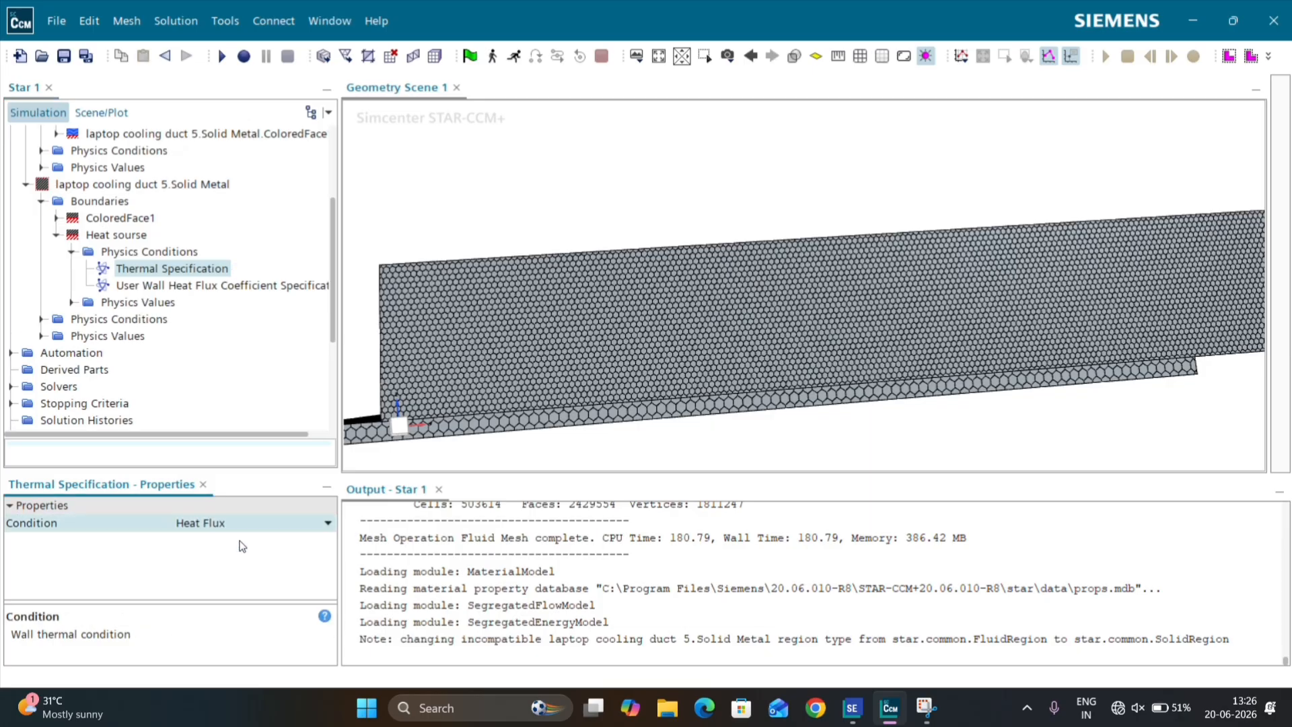
# Step: Set the Heat sourse boundary's constant heat flux to 200000 W/m^2
pyautogui.click(72, 302)
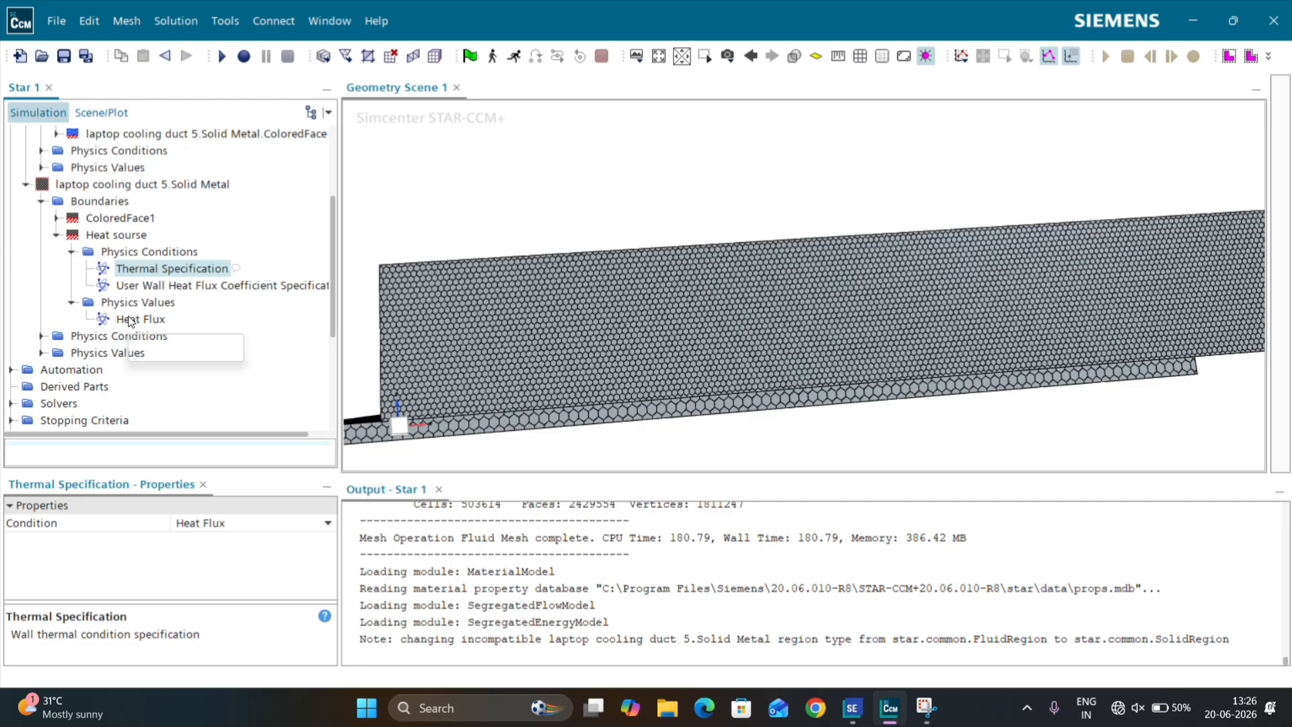
pyautogui.click(130, 320)
pyautogui.click(205, 541)
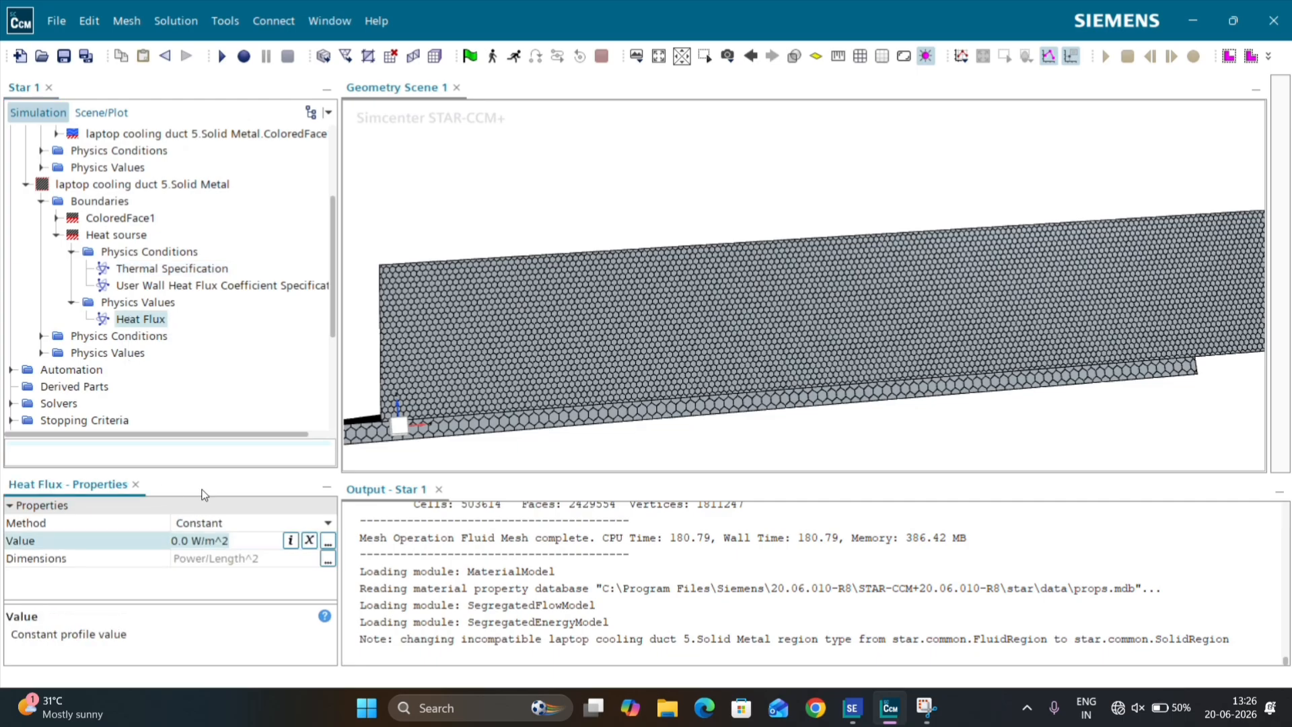
pyautogui.hotkey('ctrl', 'a')
pyautogui.write('2000')
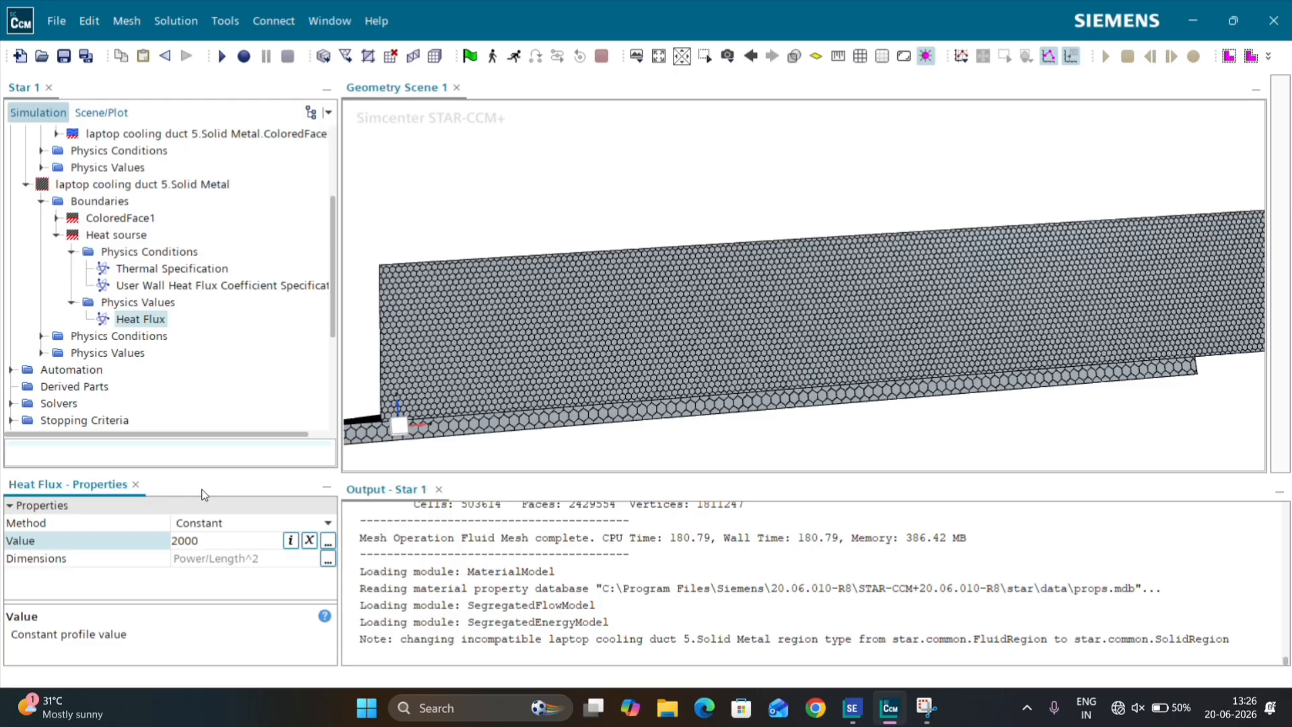
pyautogui.write('00')
pyautogui.press('Return')
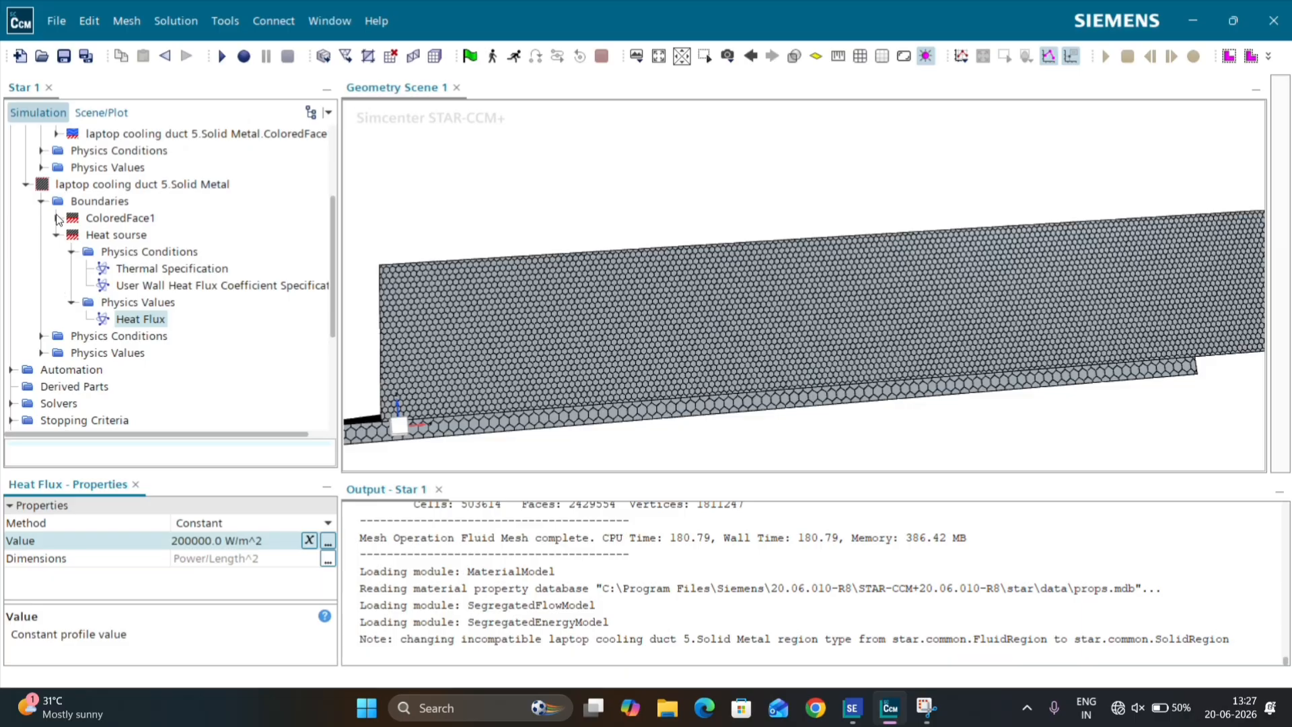
# Step: Inspect which surfaces the Air Domain's Fluid.ColoredFace1 and Solid Metal.ColoredFace1 boundaries cover in the geometry scene
pyautogui.scroll(1, 108, 311)
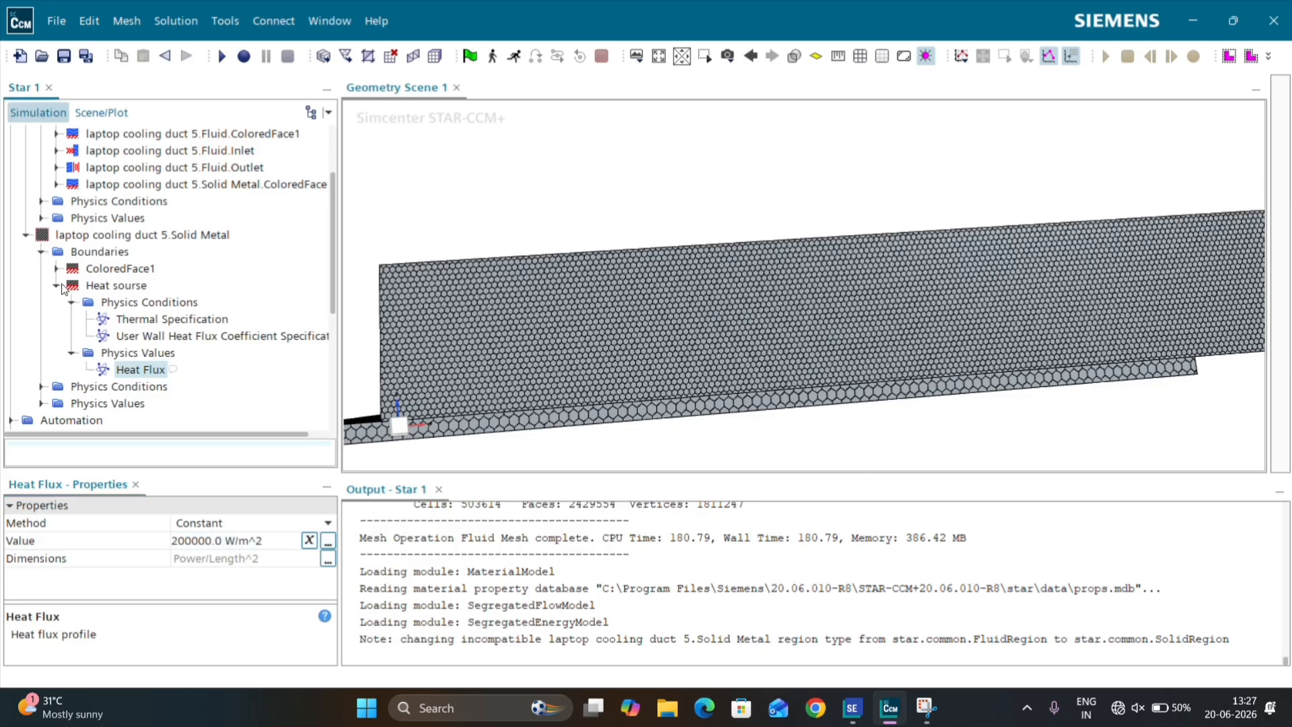
pyautogui.click(58, 285)
pyautogui.scroll(1, 103, 283)
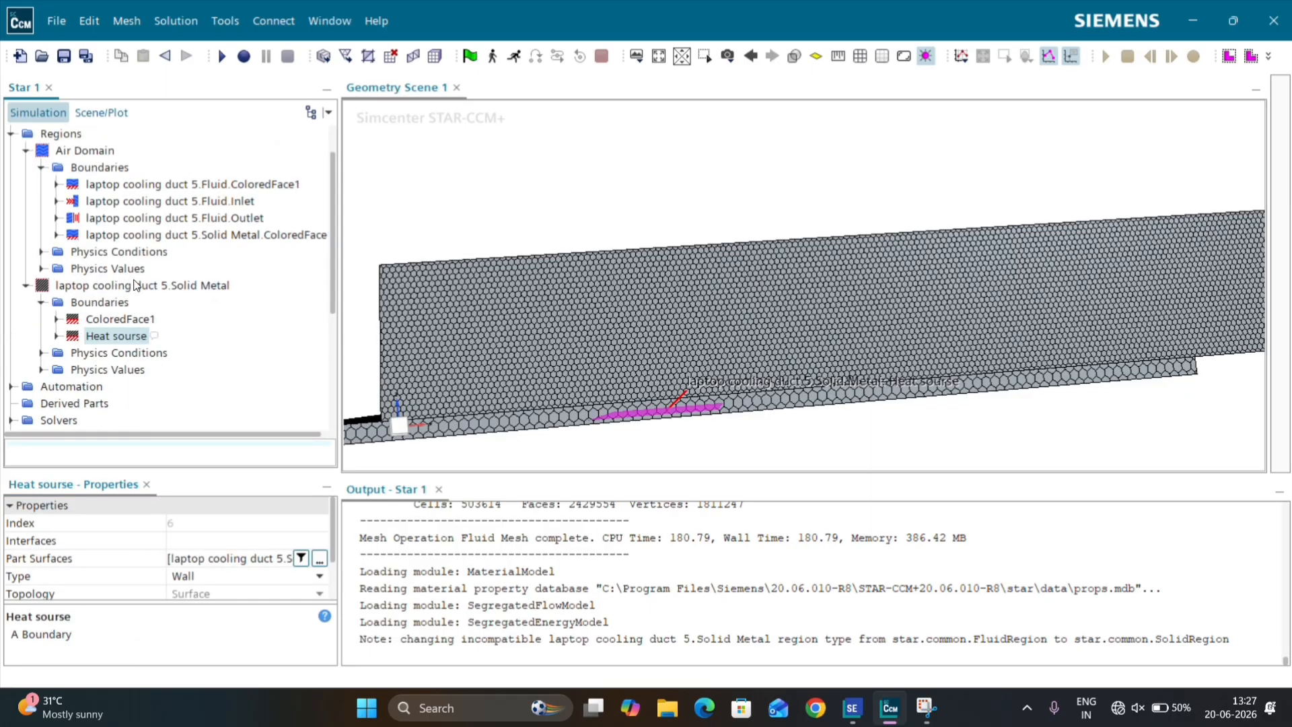
pyautogui.click(591, 328)
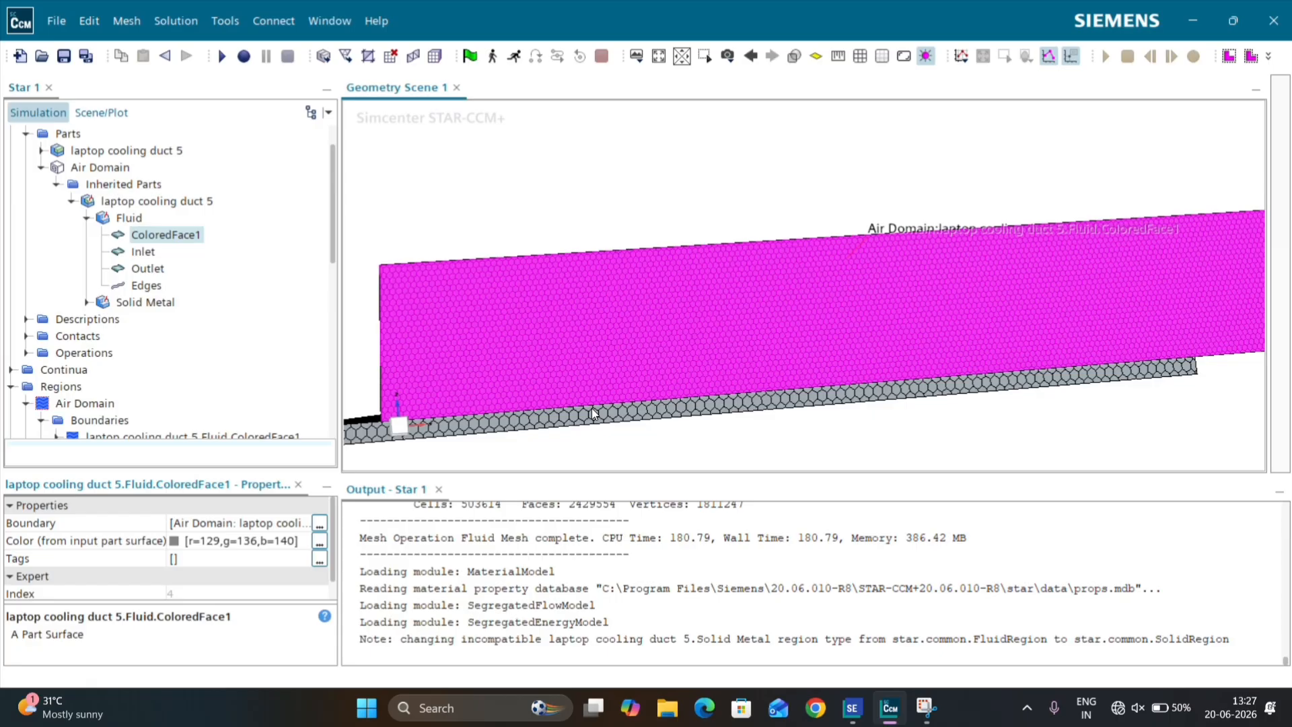
pyautogui.scroll(-3, 58, 202)
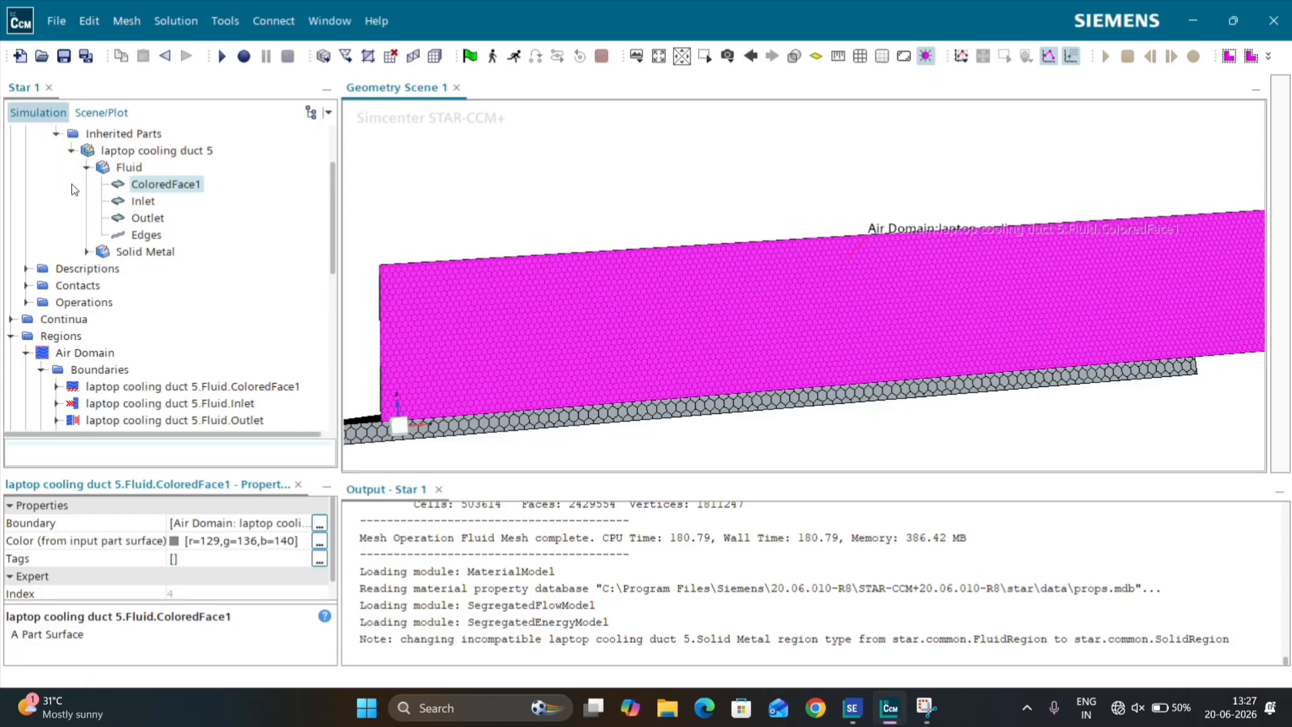
pyautogui.scroll(6, 57, 187)
pyautogui.doubleClick(24, 152)
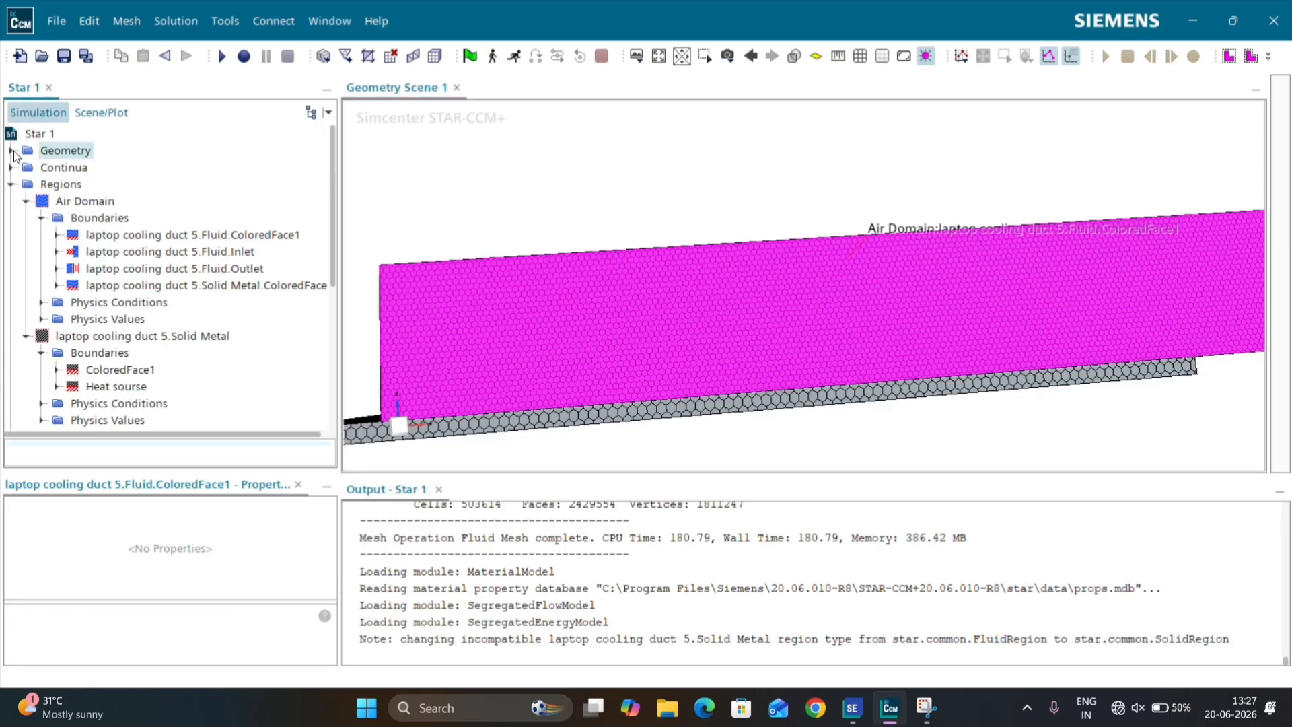
pyautogui.scroll(-1, 124, 232)
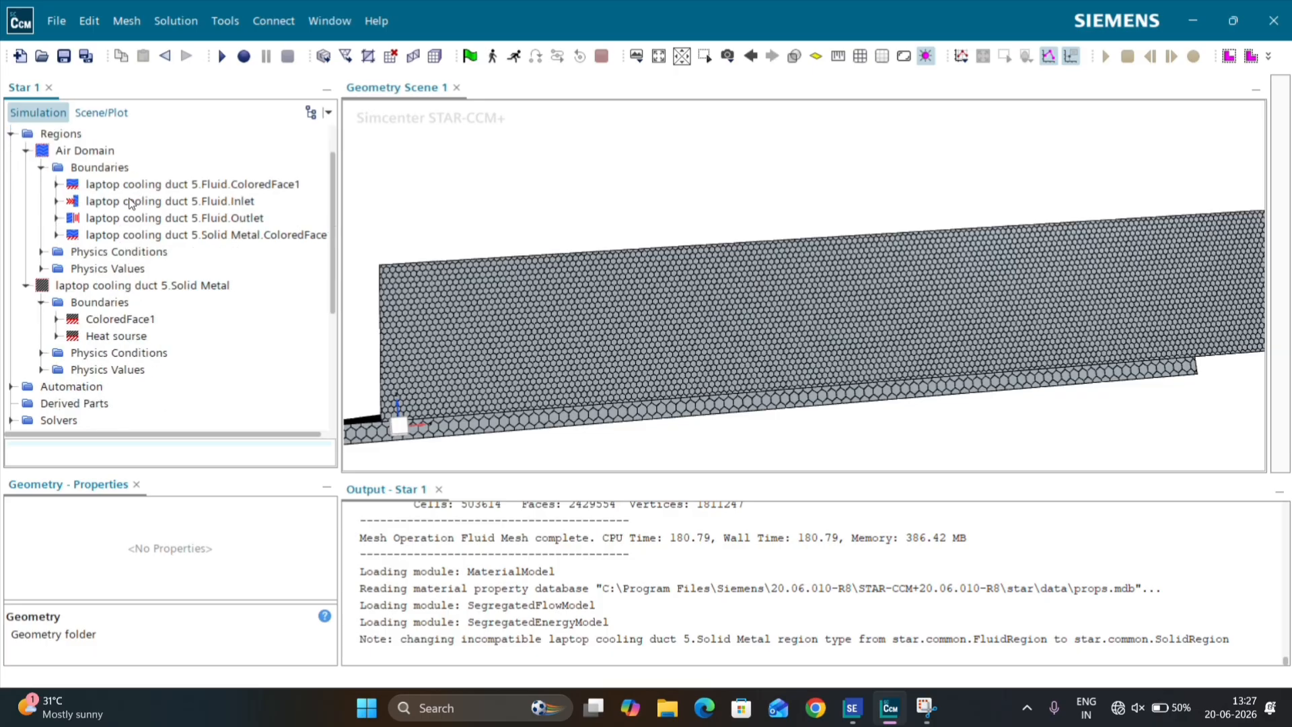
pyautogui.click(179, 189)
pyautogui.click(200, 235)
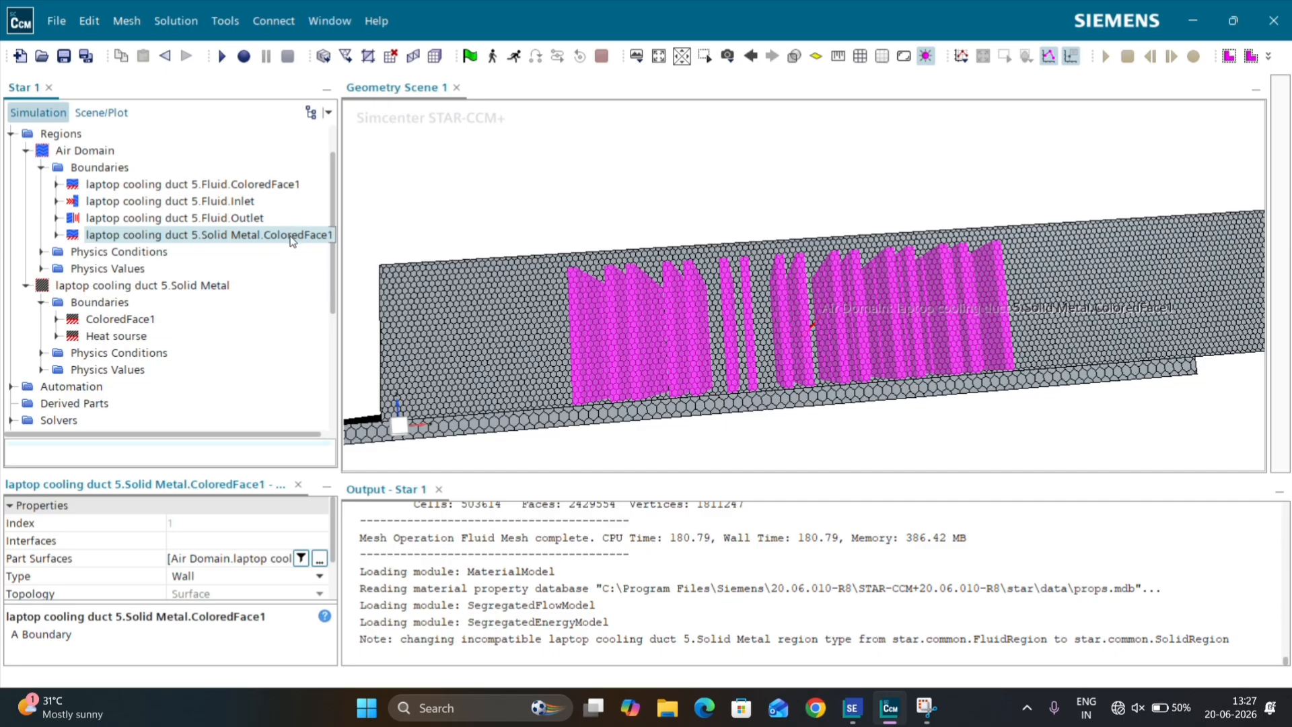
# Step: Create an interface between the Solid Metal region's ColoredFace1 and the Air Domain's Solid Metal.ColoredFace1 boundary, and check it under Interfaces
pyautogui.click(153, 320)
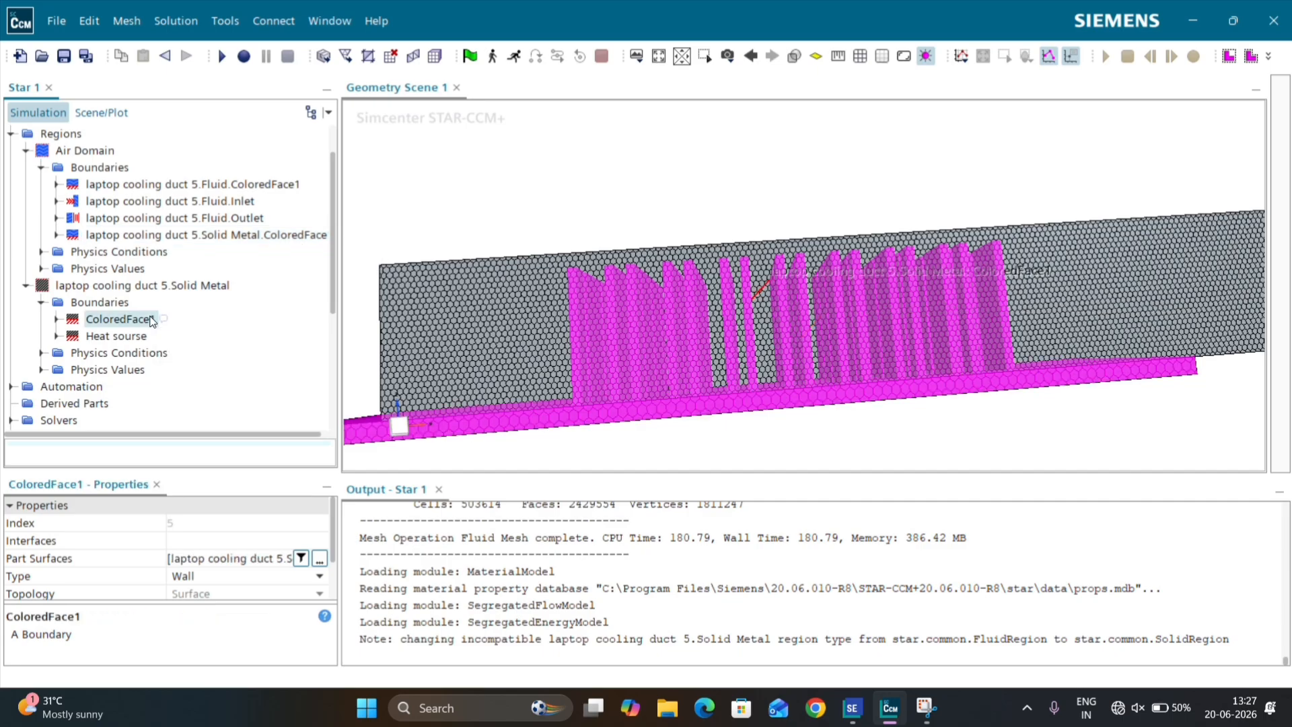
pyautogui.keyDown('ctrl'); pyautogui.click(225, 241); pyautogui.keyUp('ctrl')
pyautogui.rightClick(225, 241)
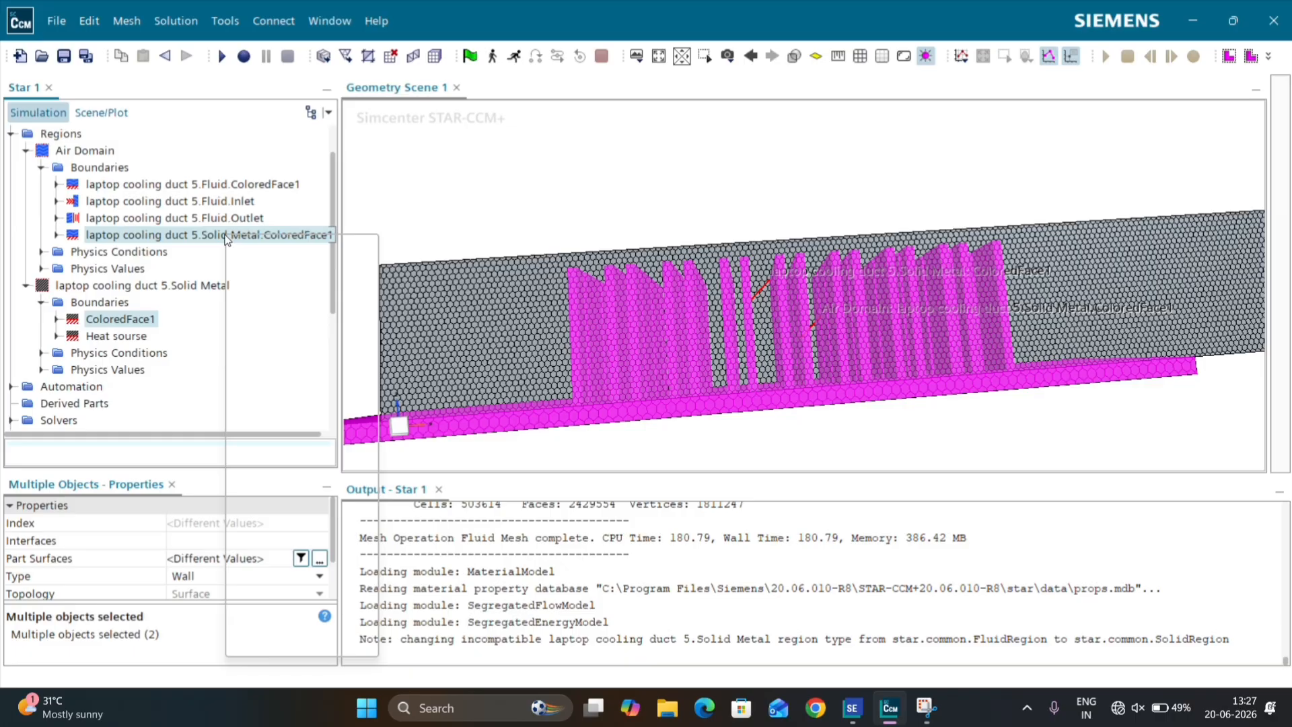
pyautogui.click(329, 316)
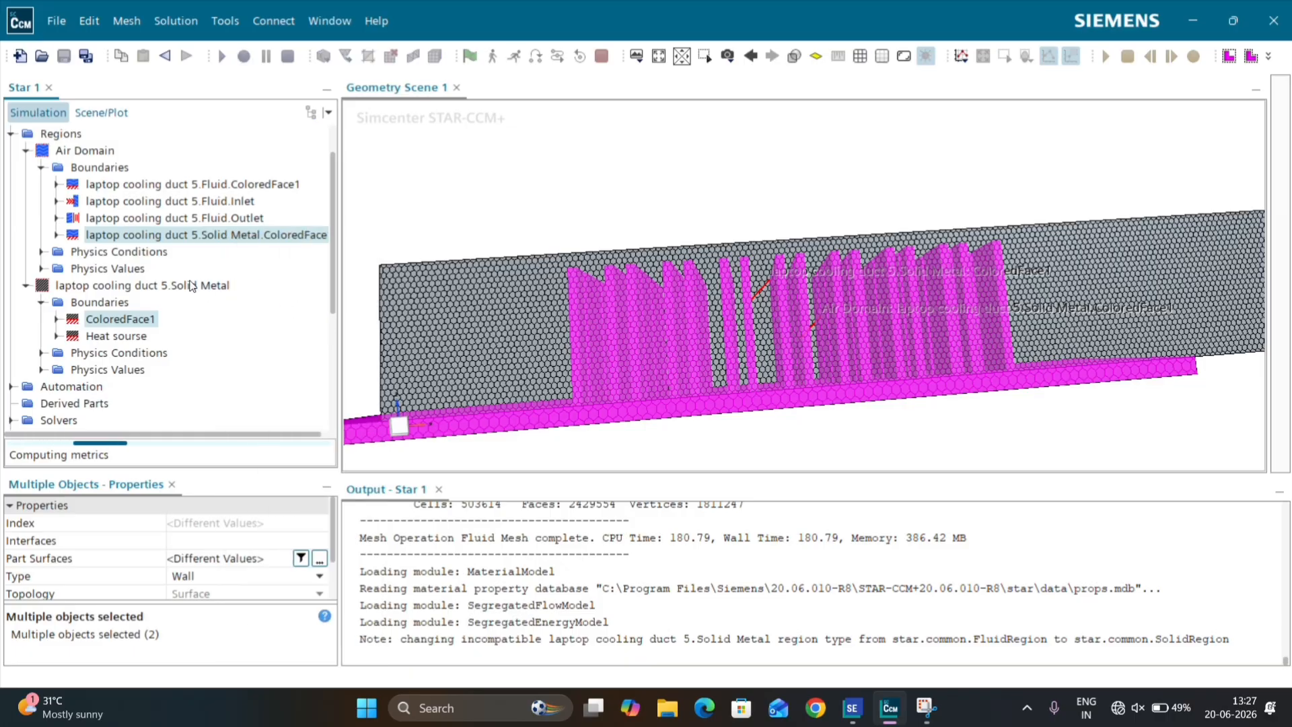
pyautogui.scroll(-2, 190, 285)
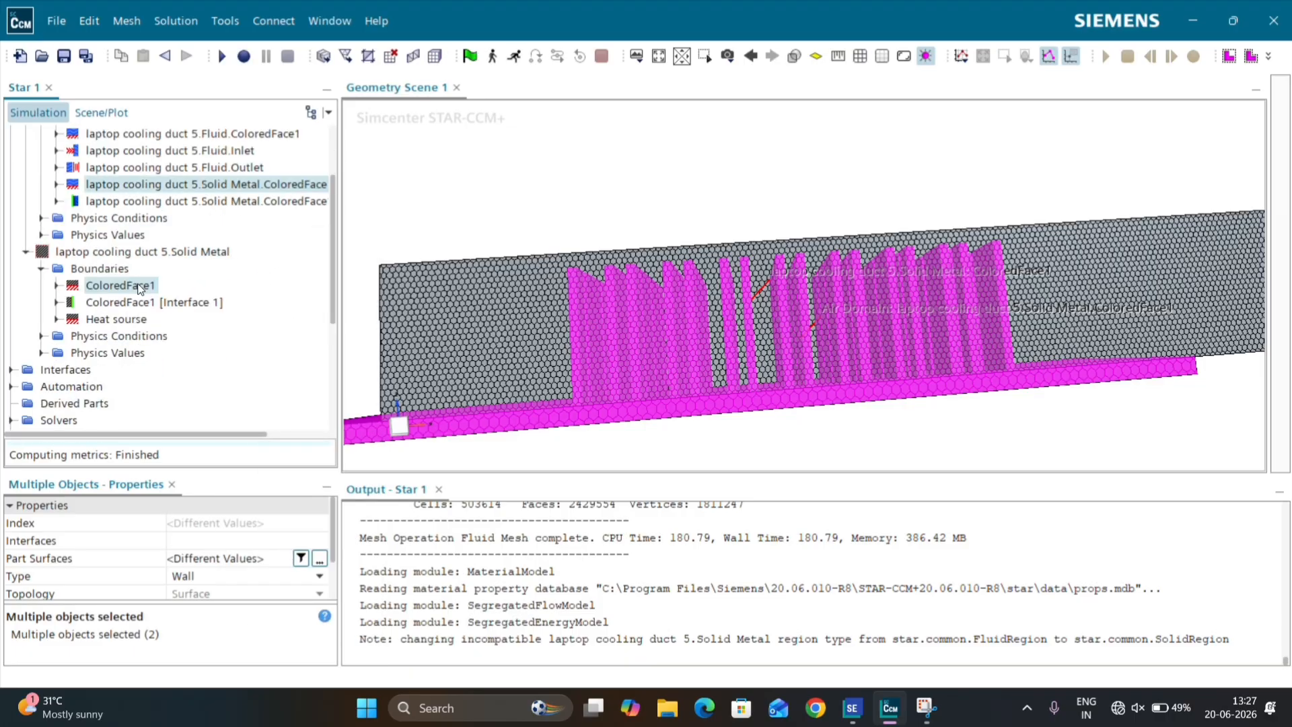
pyautogui.scroll(-1, 117, 323)
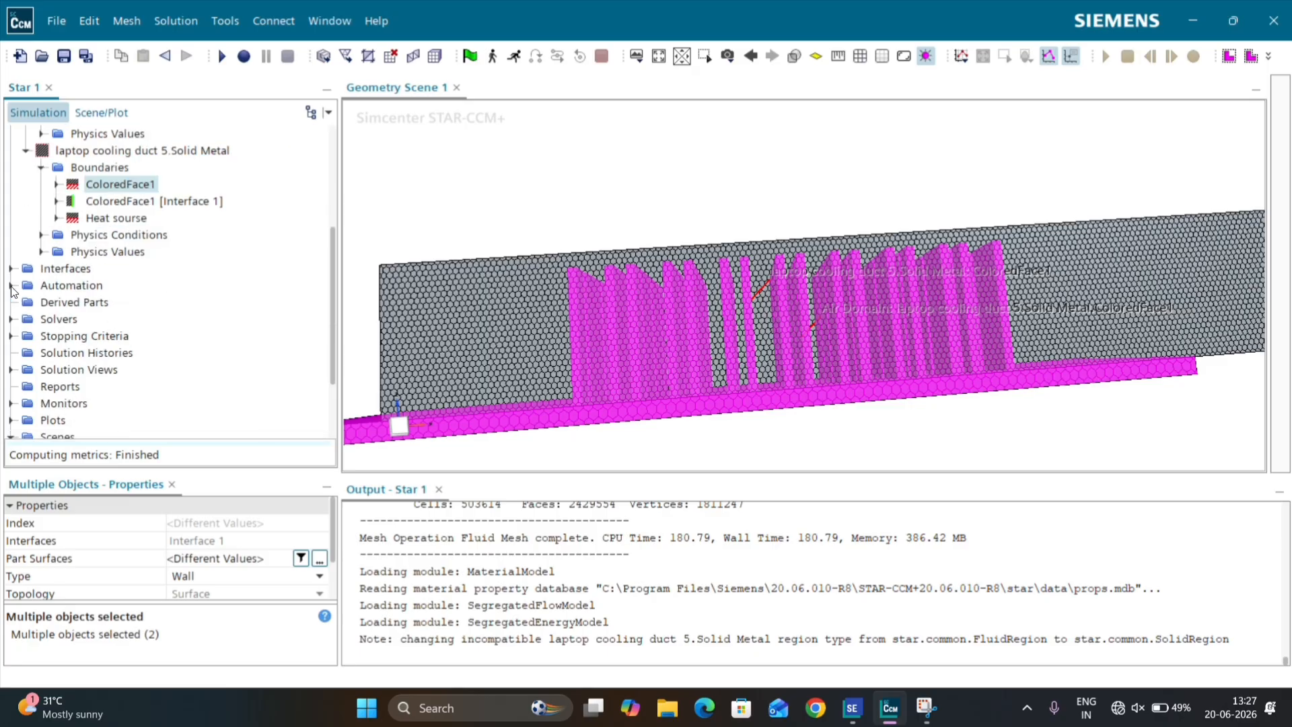
pyautogui.click(11, 269)
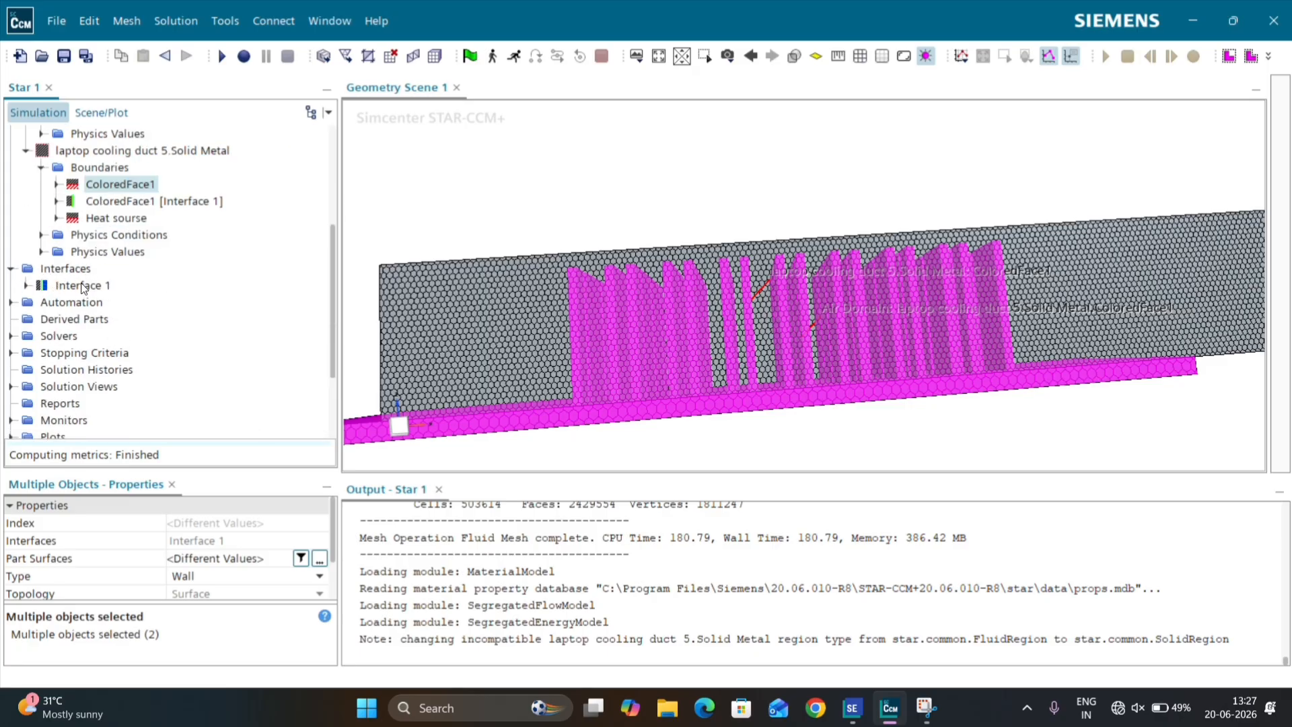
pyautogui.scroll(4, 70, 236)
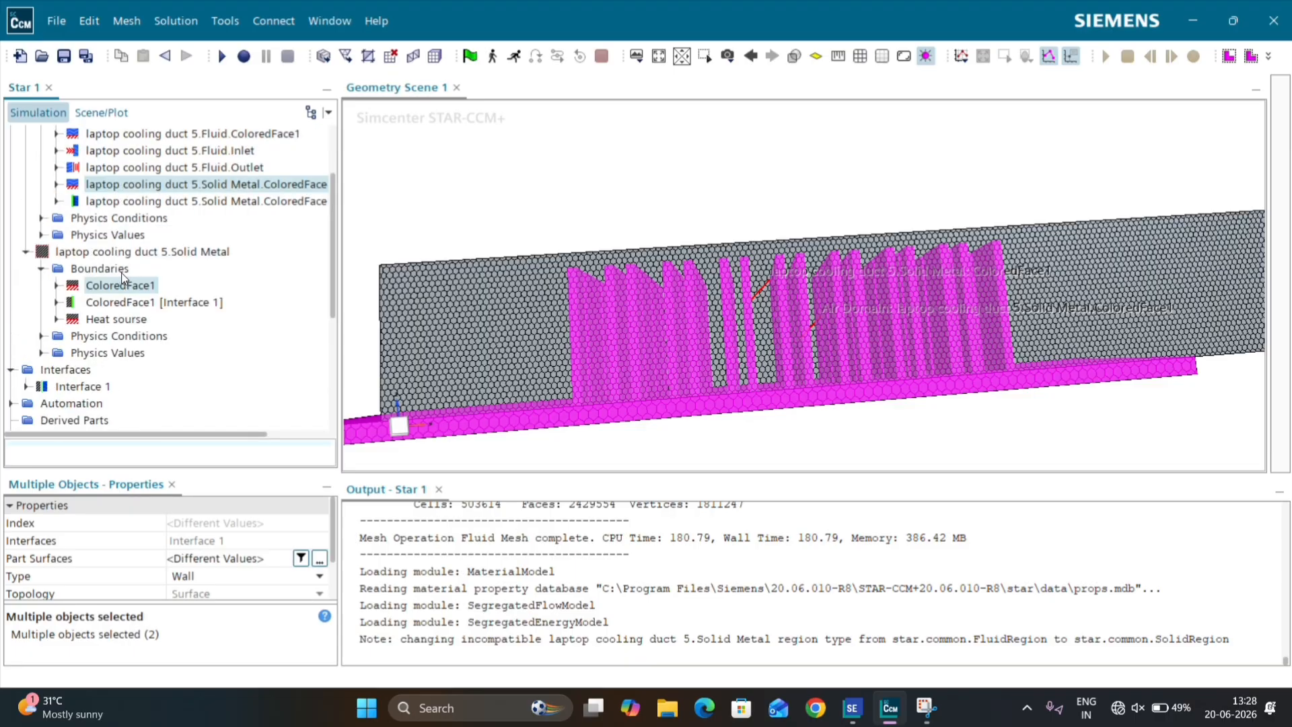
pyautogui.click(10, 185)
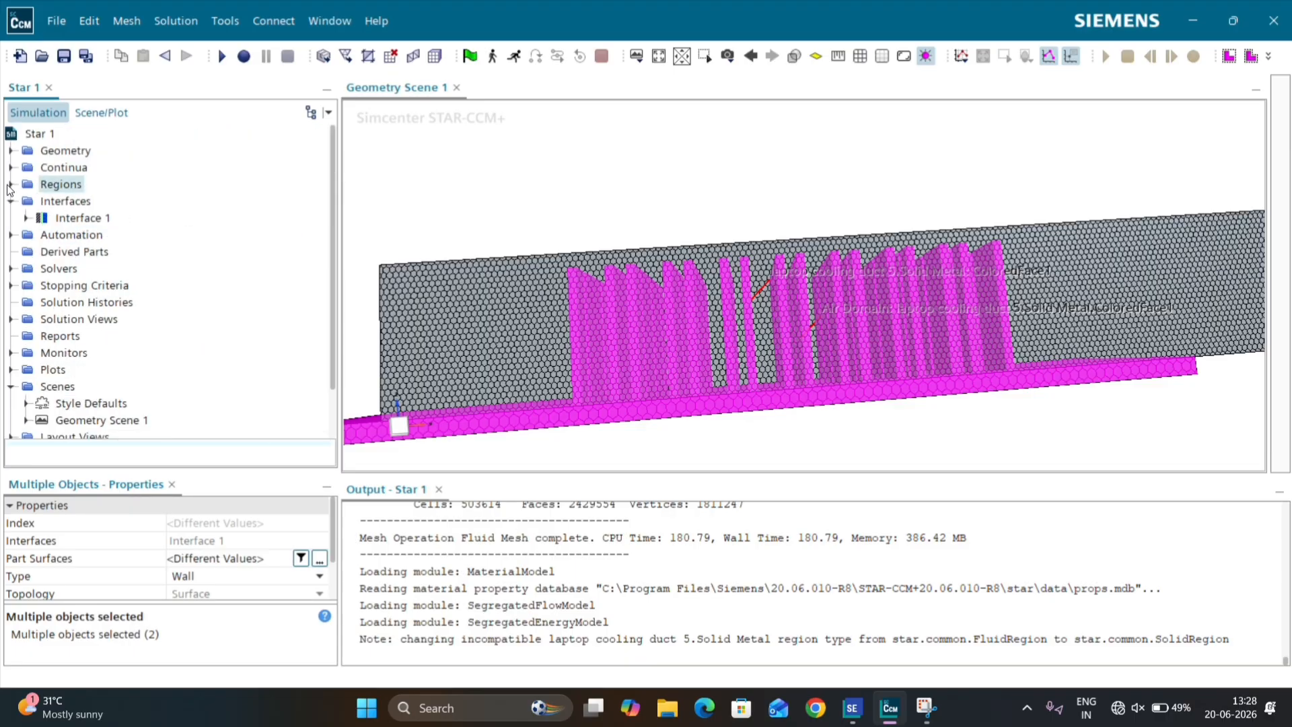
pyautogui.click(11, 201)
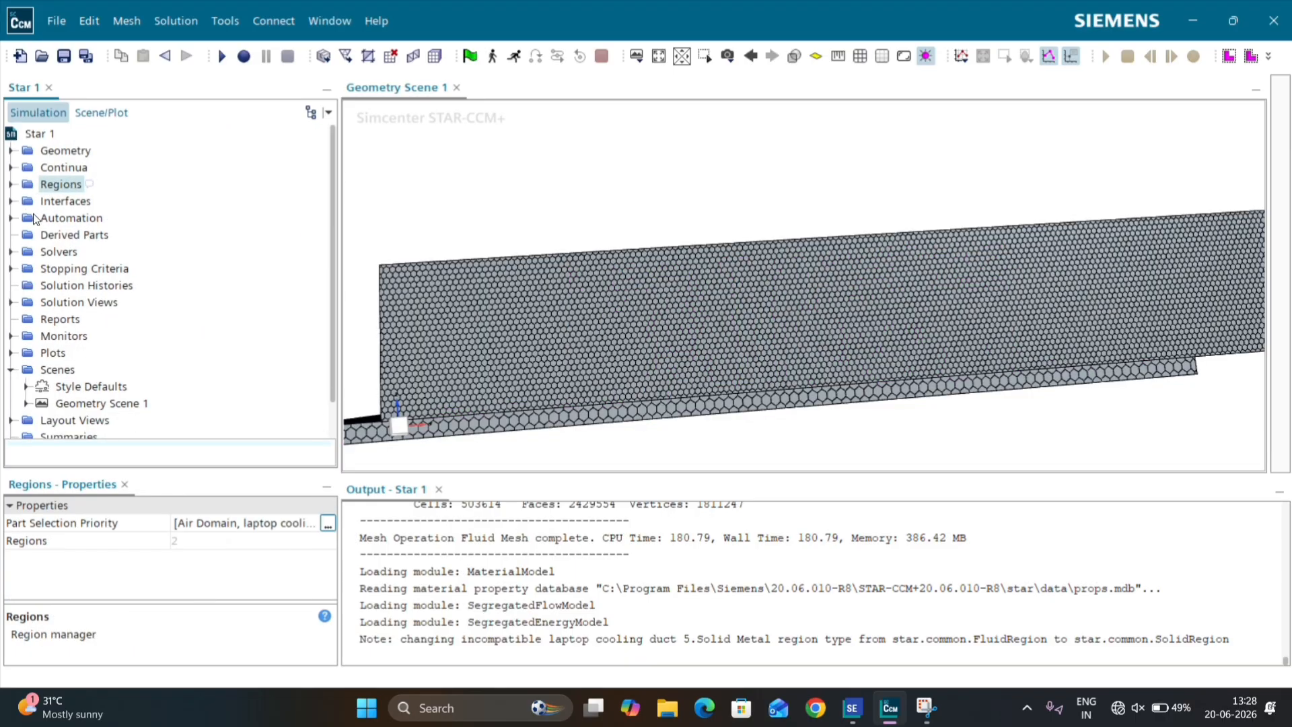
# Step: Define a new plane section derived part through the Air Domain and Solid Metal regions with normal X 0 m, Y 1 m
pyautogui.rightClick(74, 236)
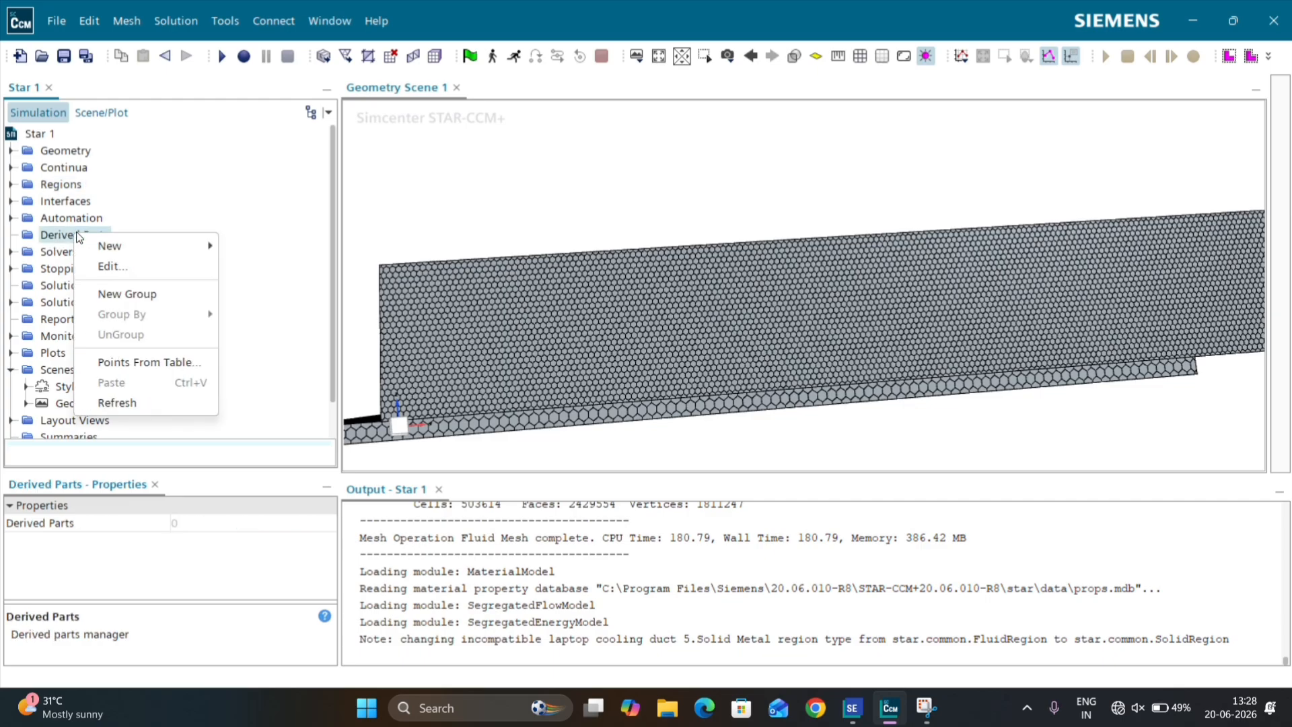
pyautogui.click(160, 216)
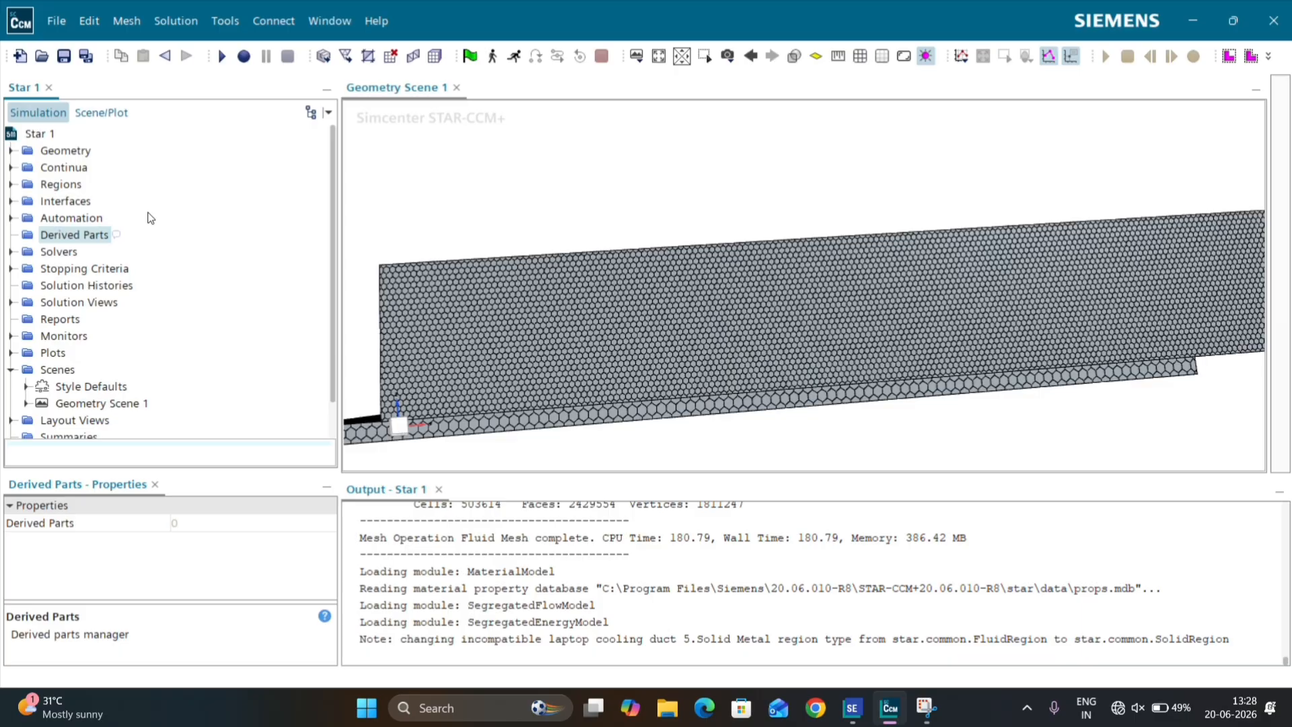
pyautogui.rightClick(85, 238)
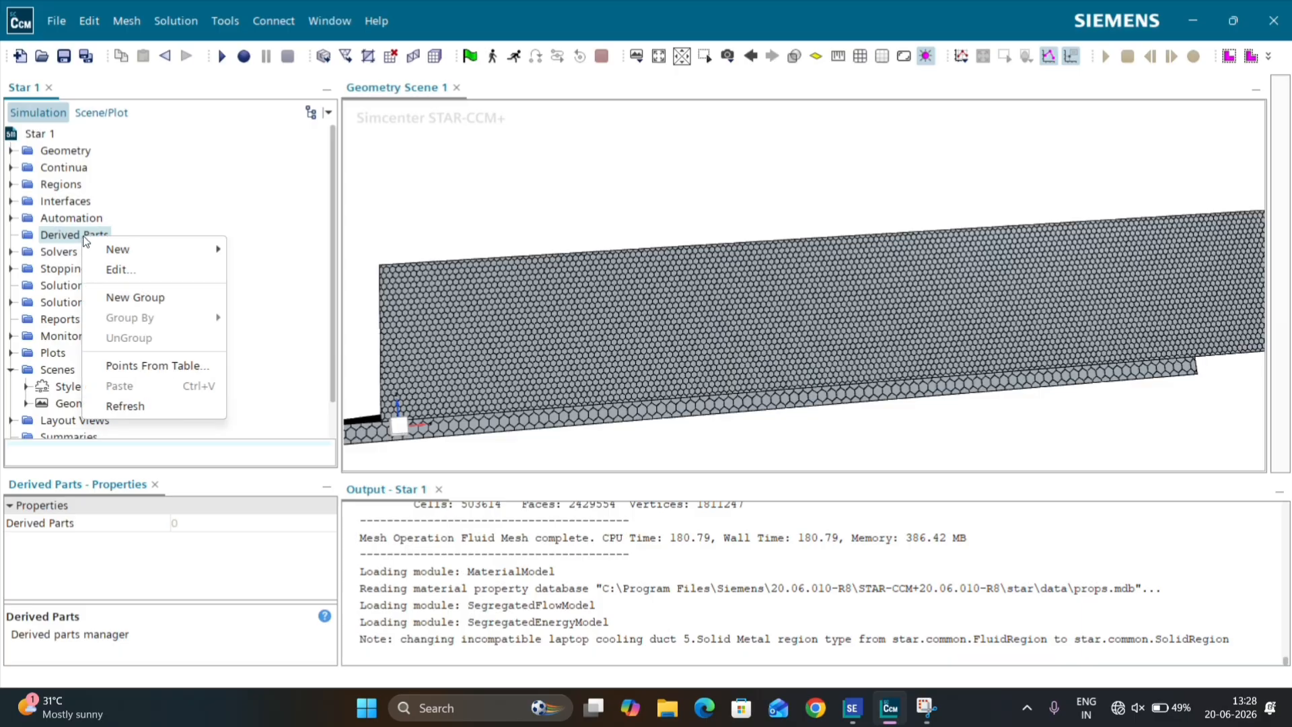
pyautogui.moveTo(124, 250)
pyautogui.moveTo(313, 315)
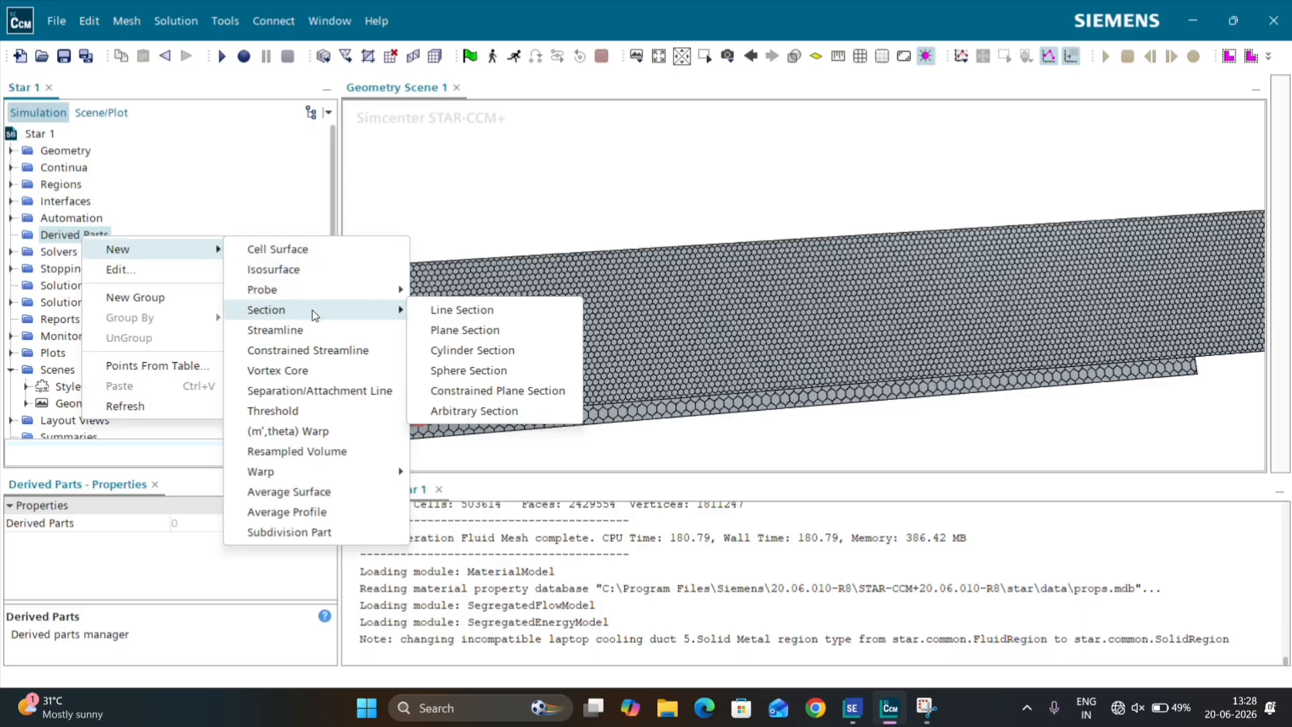
pyautogui.click(466, 328)
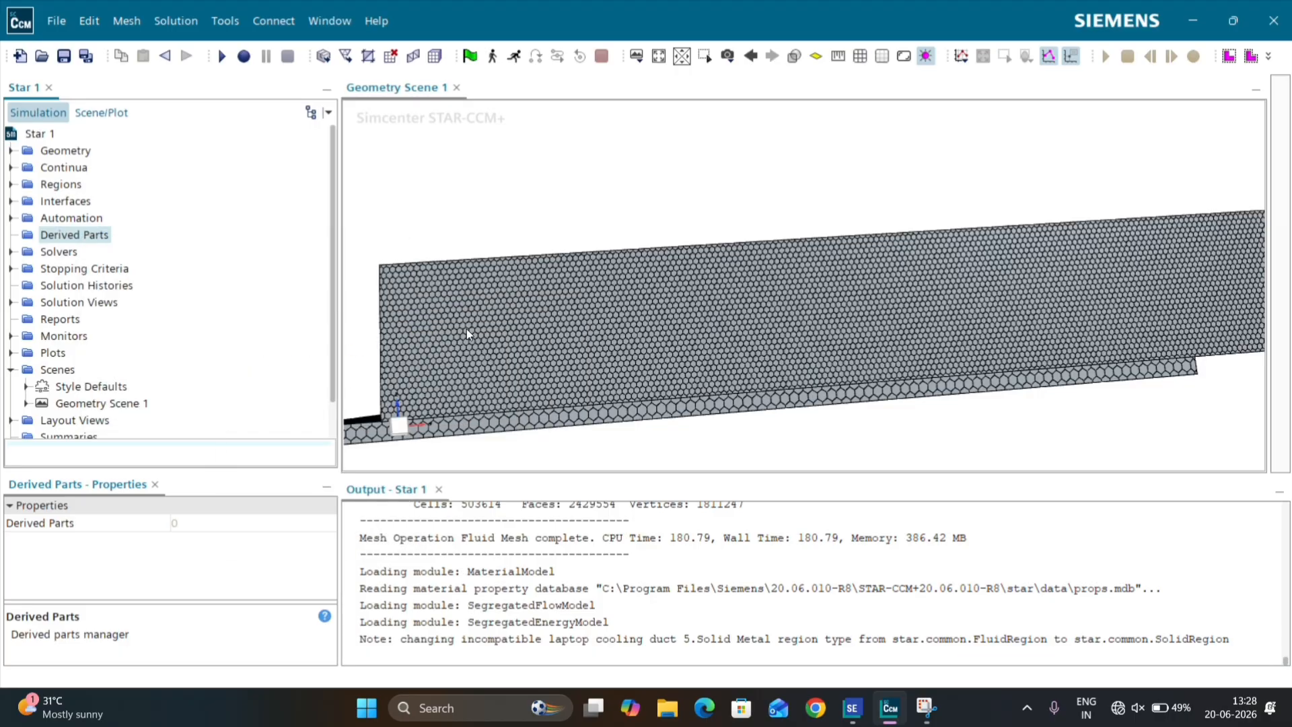
pyautogui.click(243, 304)
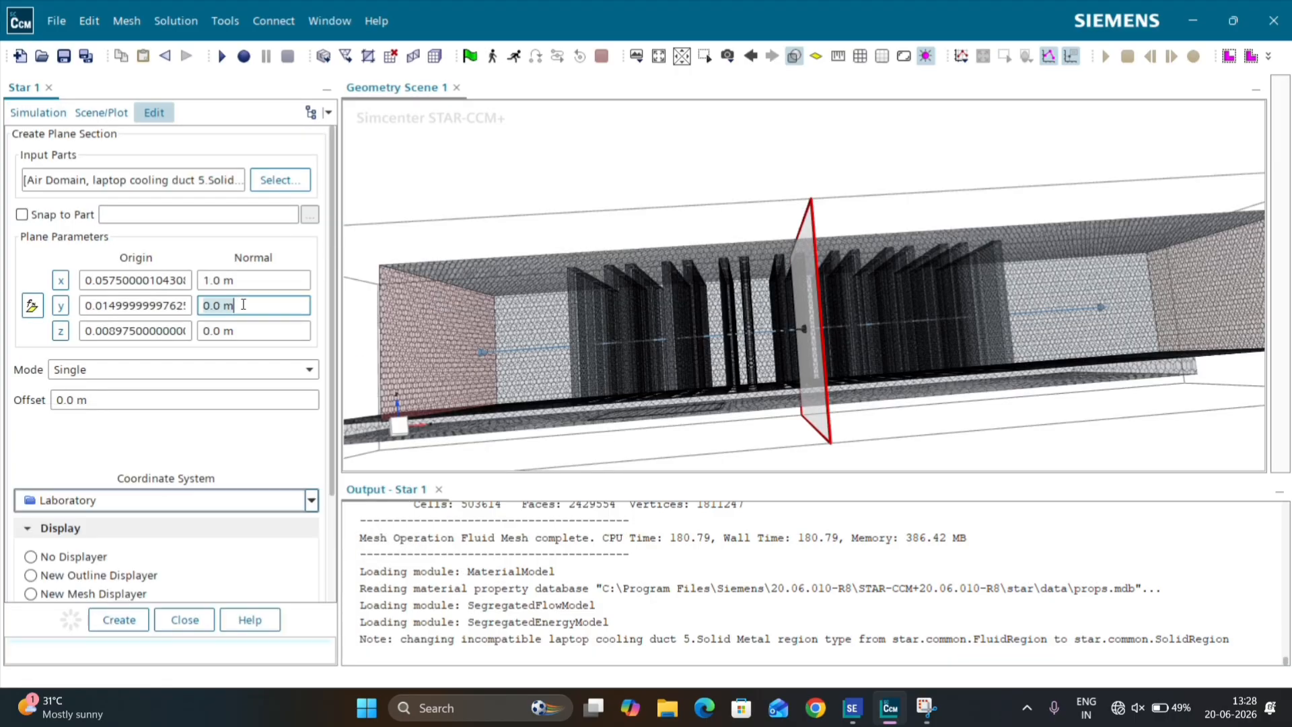
pyautogui.write('1')
pyautogui.press('Return')
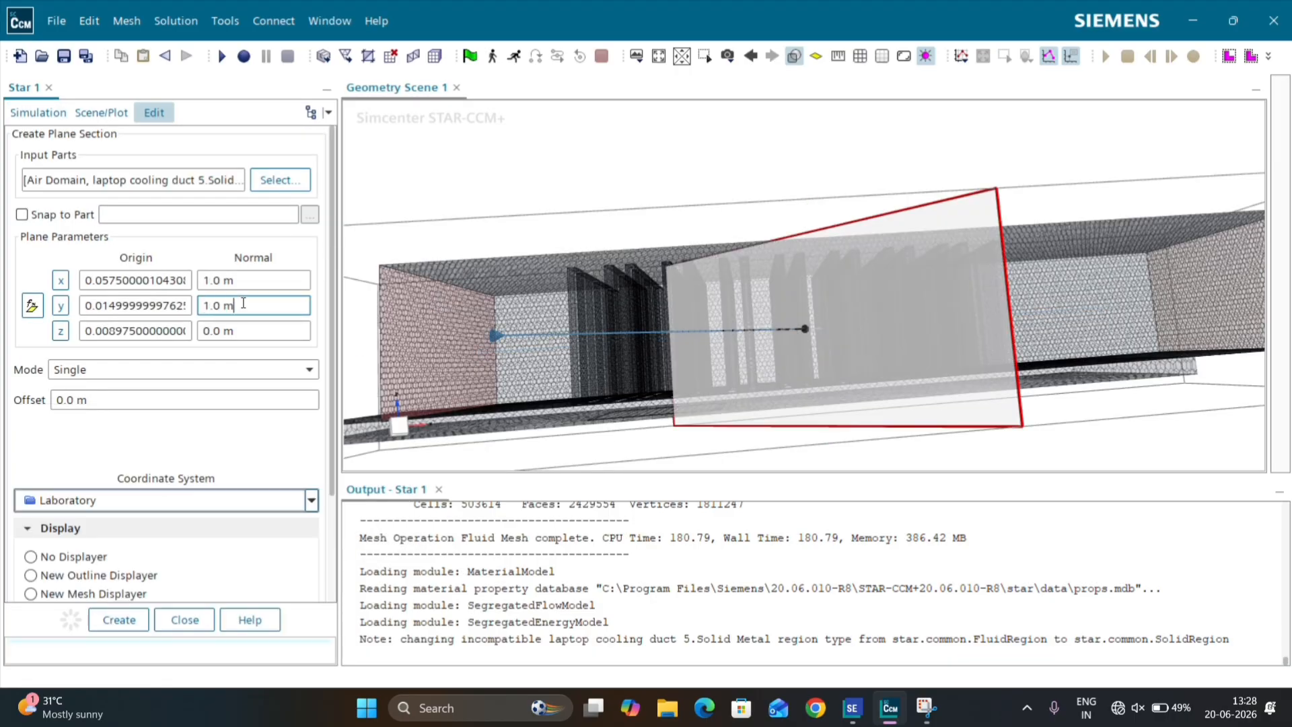
pyautogui.click(268, 277)
pyautogui.write('0')
pyautogui.press('Return')
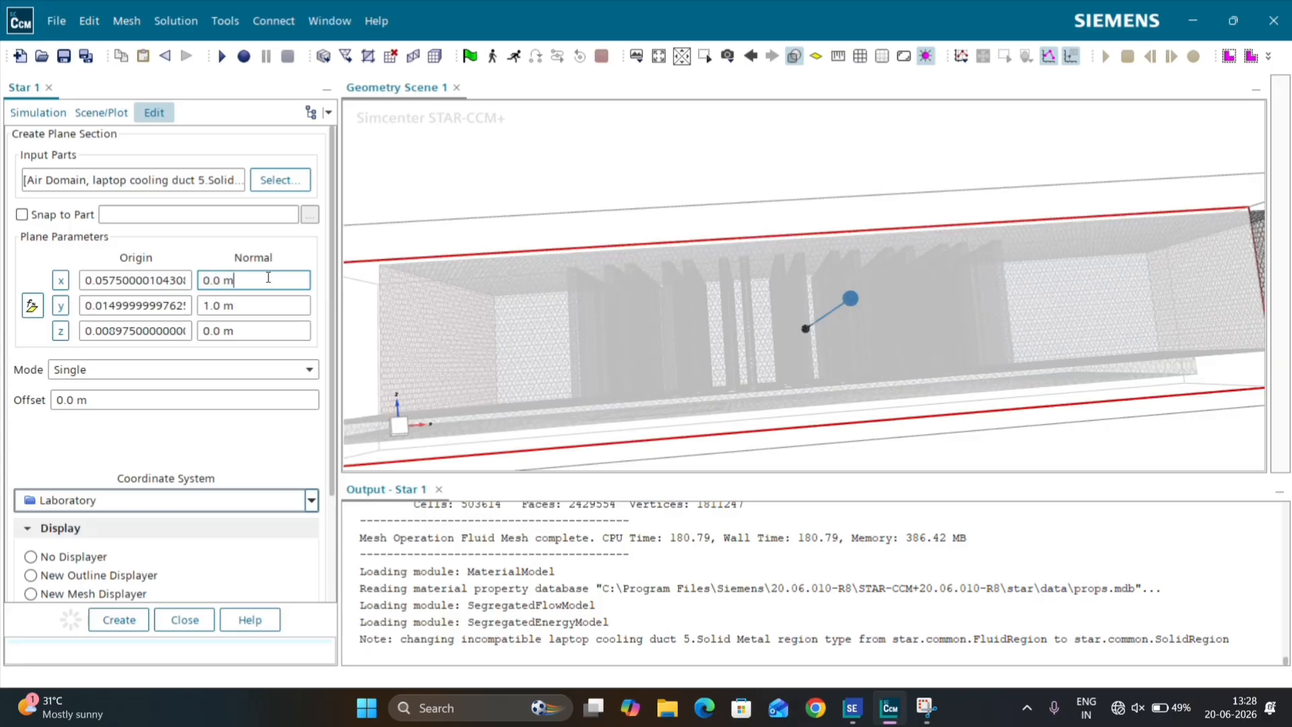
# Step: Create the defined single plane section and close its editor
pyautogui.scroll(-3, 600, 267)
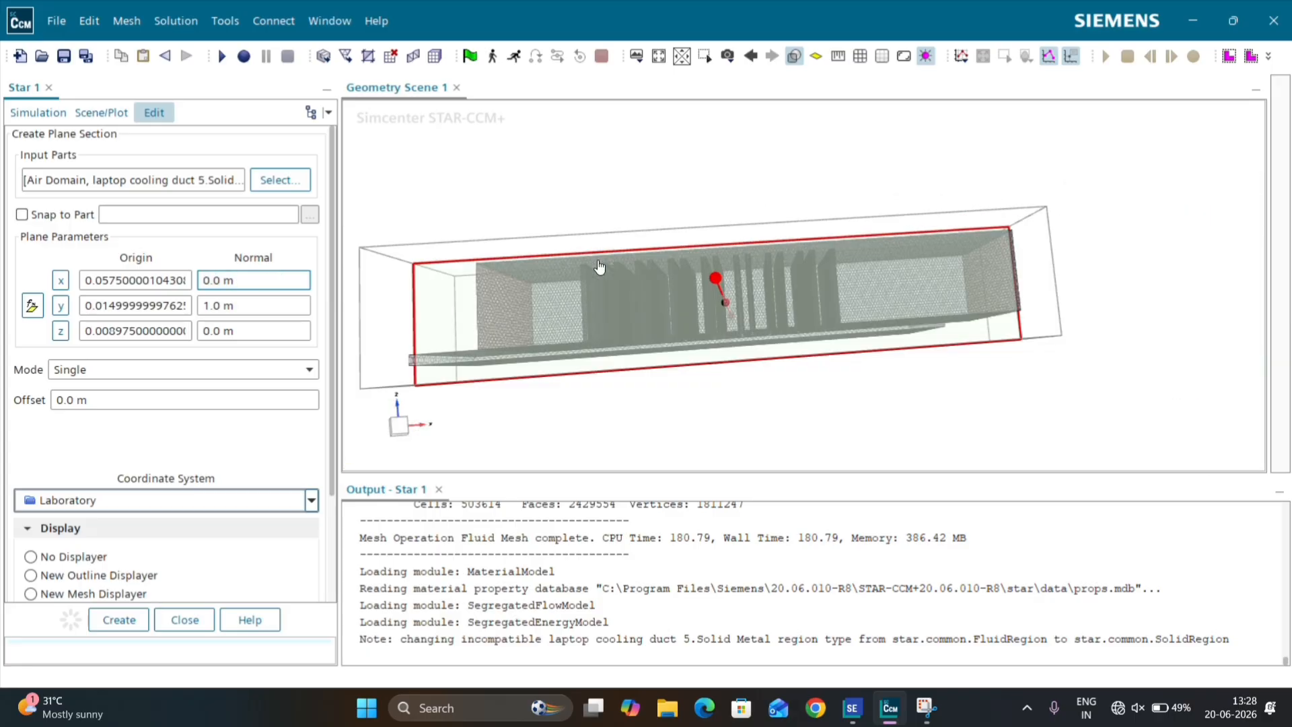
pyautogui.scroll(-3, 599, 267)
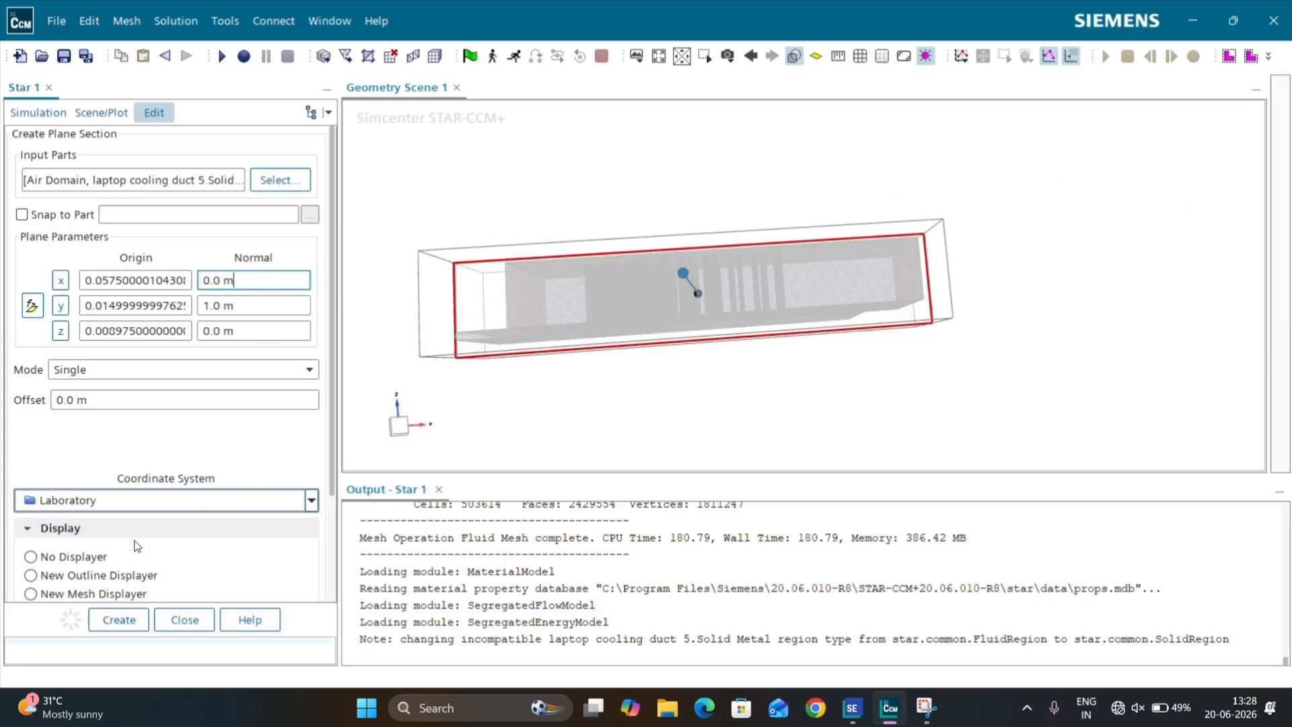
pyautogui.click(125, 617)
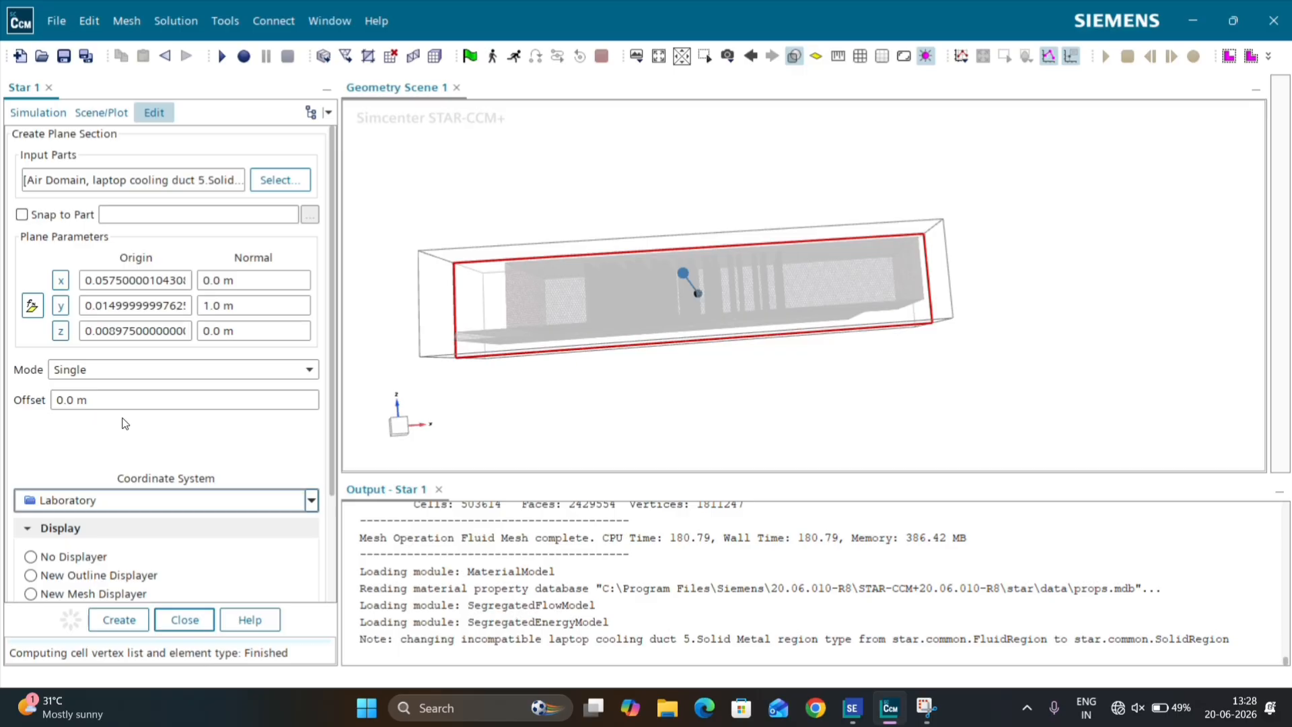
pyautogui.click(201, 624)
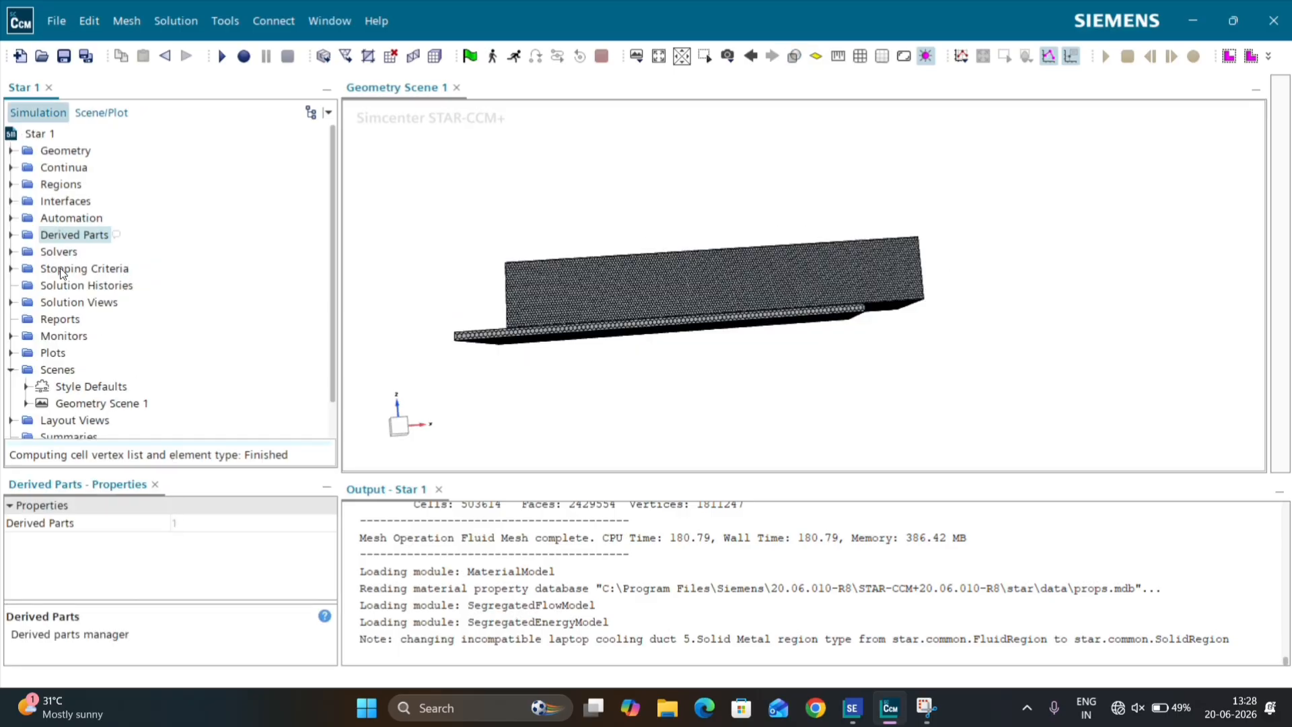
# Step: Set the Maximum Steps stopping criterion to 5000
pyautogui.click(61, 270)
pyautogui.click(8, 266)
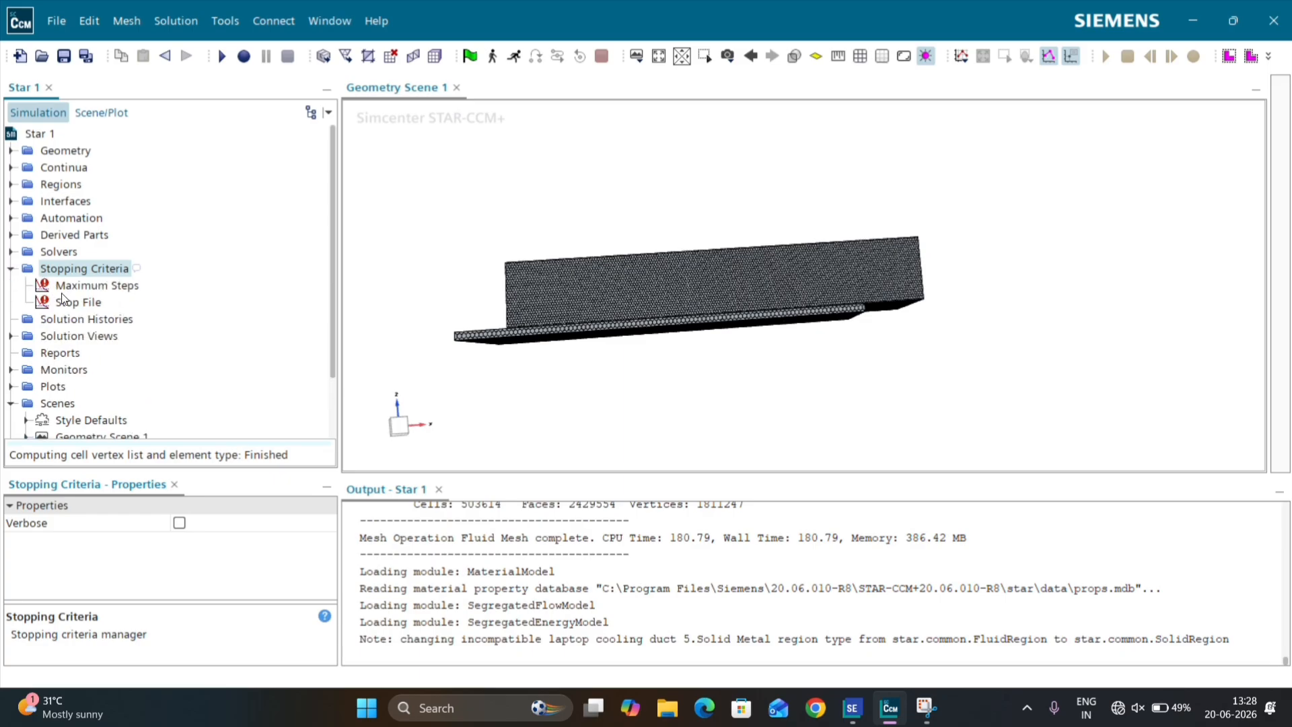
pyautogui.click(46, 288)
pyautogui.click(192, 540)
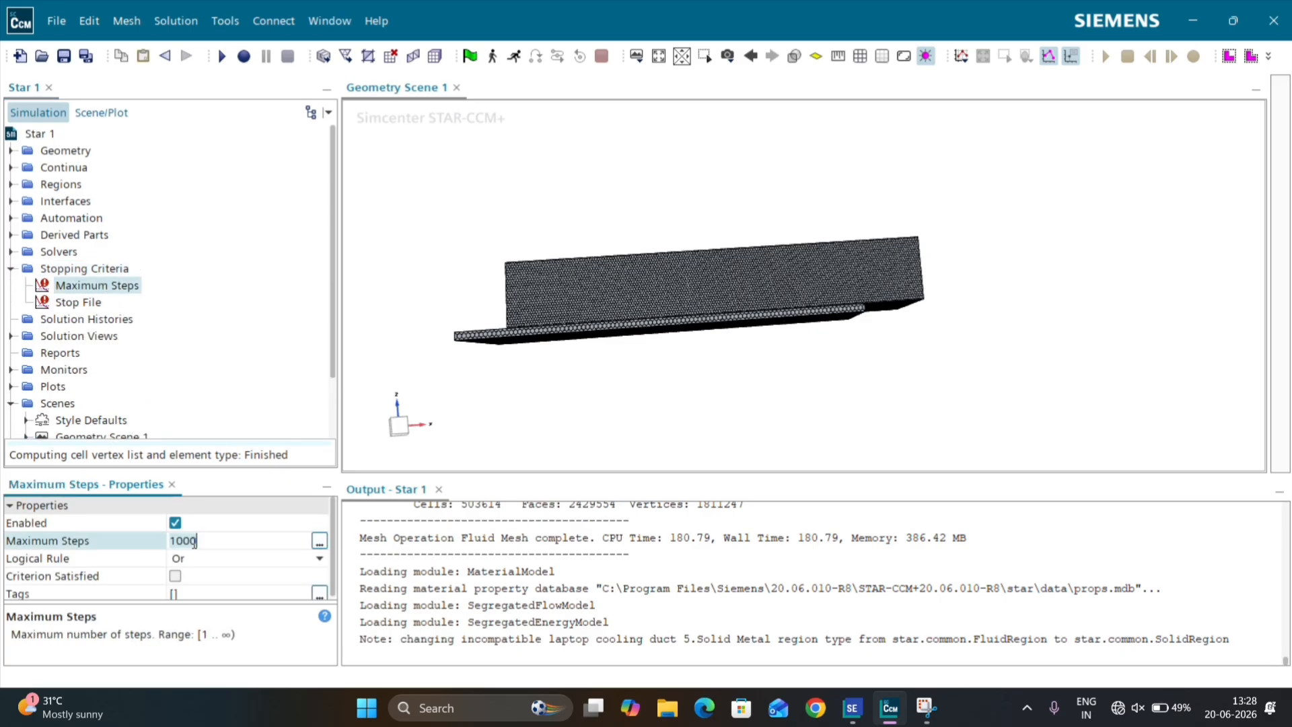
pyautogui.write('5000')
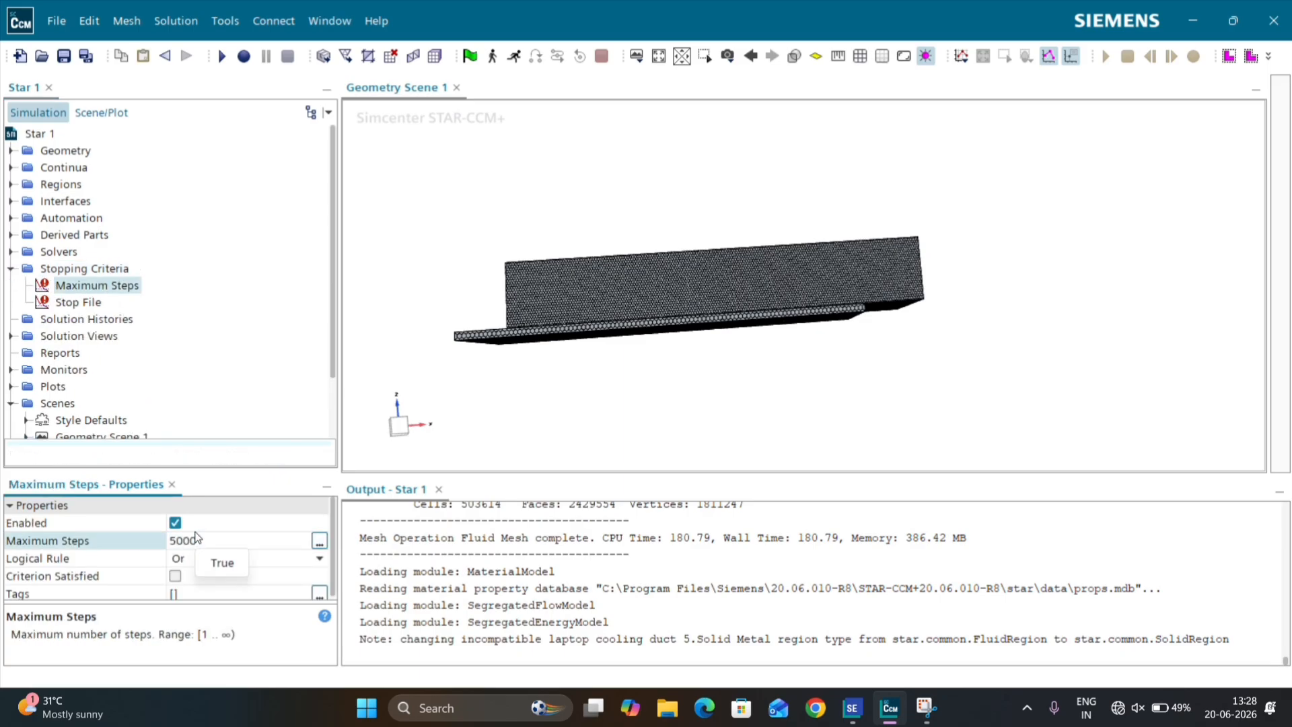
pyautogui.press('Return')
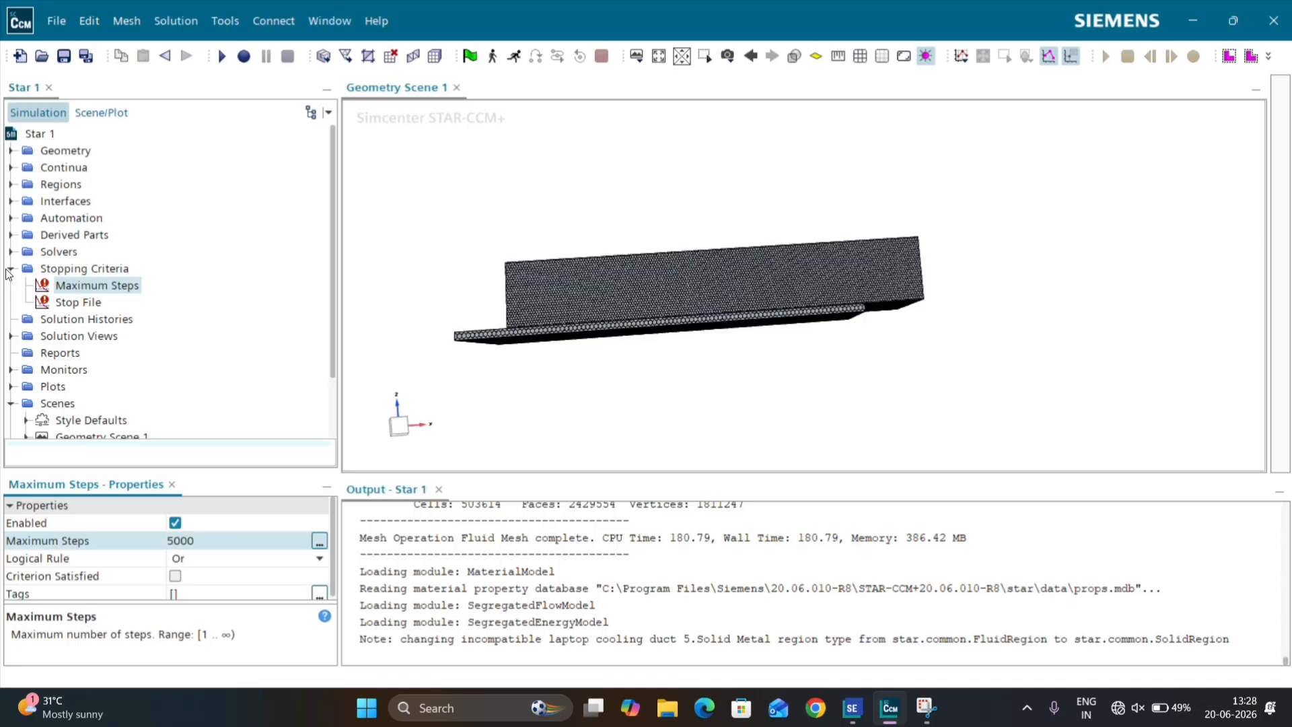
pyautogui.click(10, 268)
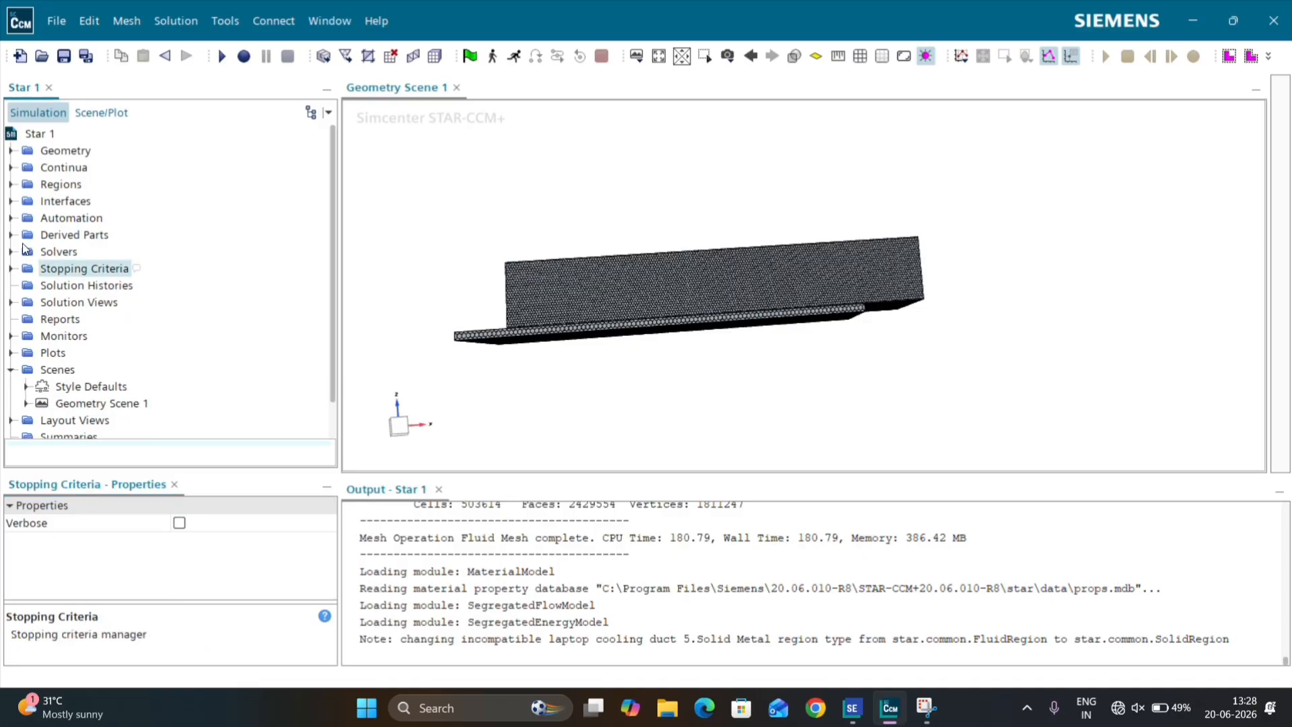
# Step: Create a new scalar scene for the simulation
pyautogui.click(642, 63)
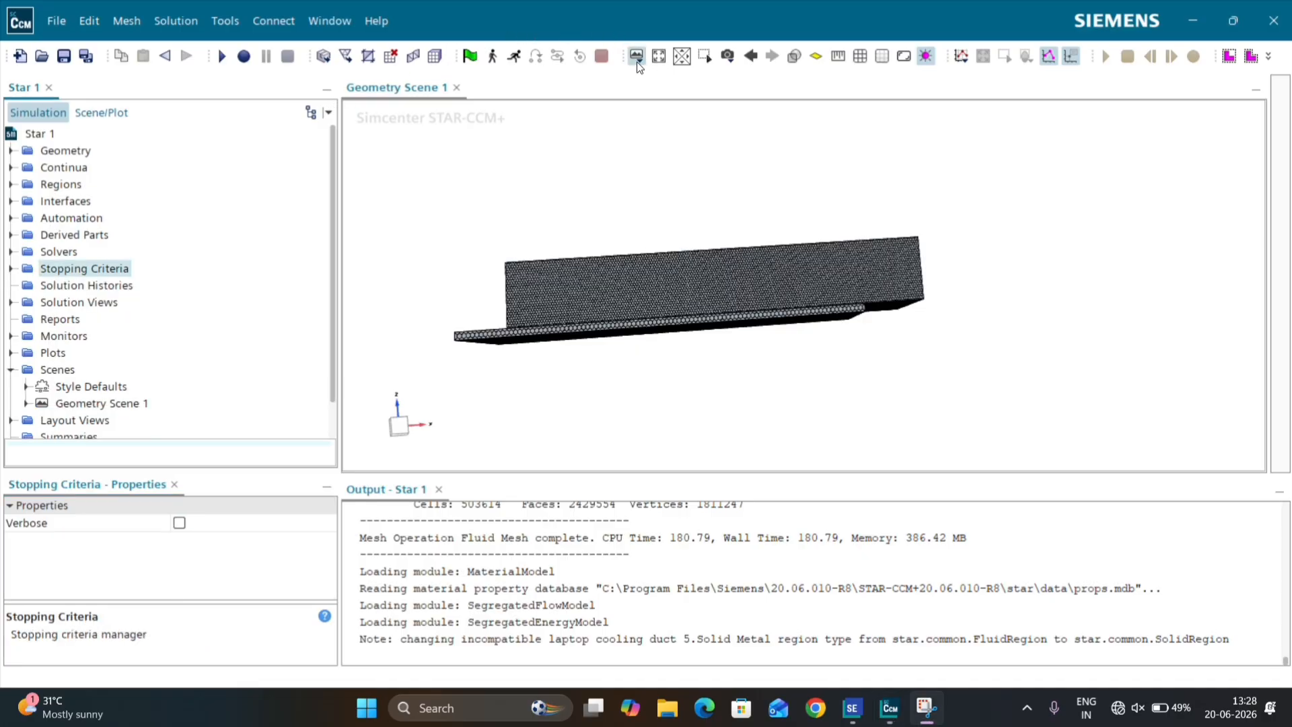
pyautogui.click(637, 62)
pyautogui.click(666, 120)
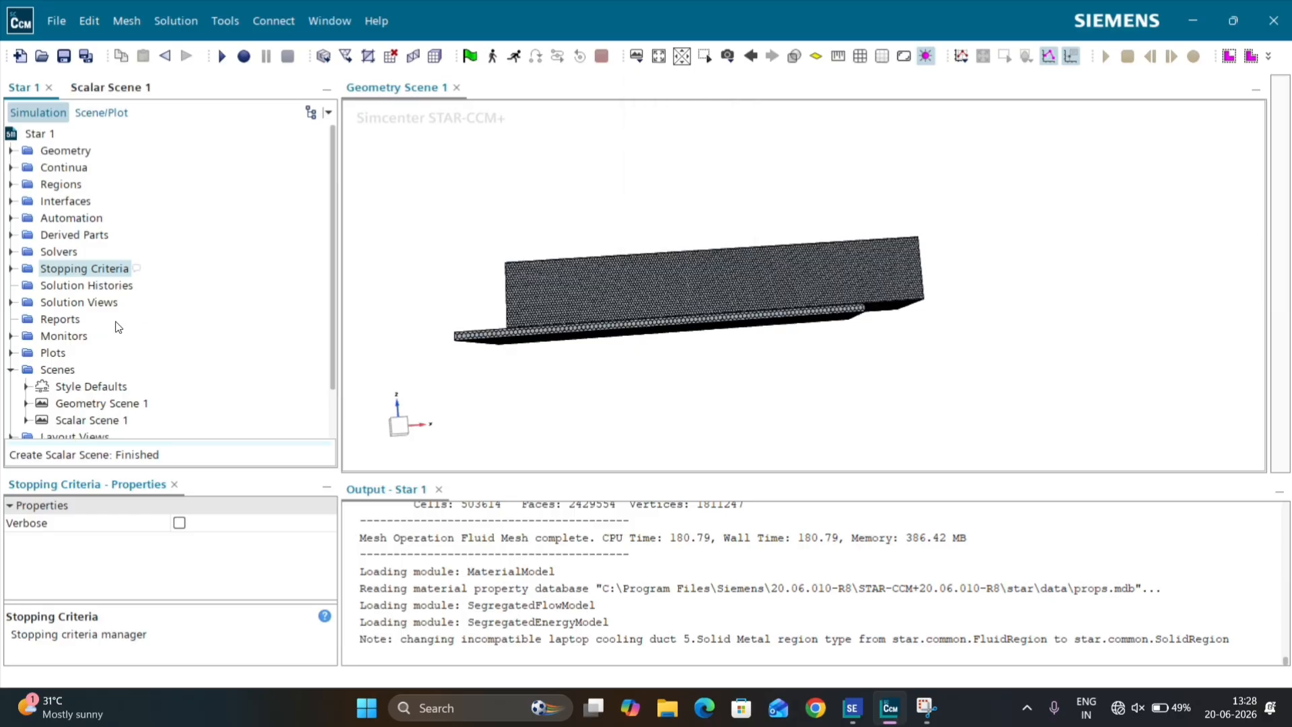
# Step: Dock the new scalar scene in the graphics area and assign the Plane Section derived part to its Scalar 1 displayer
pyautogui.moveTo(104, 87); pyautogui.dragTo(376, 99)
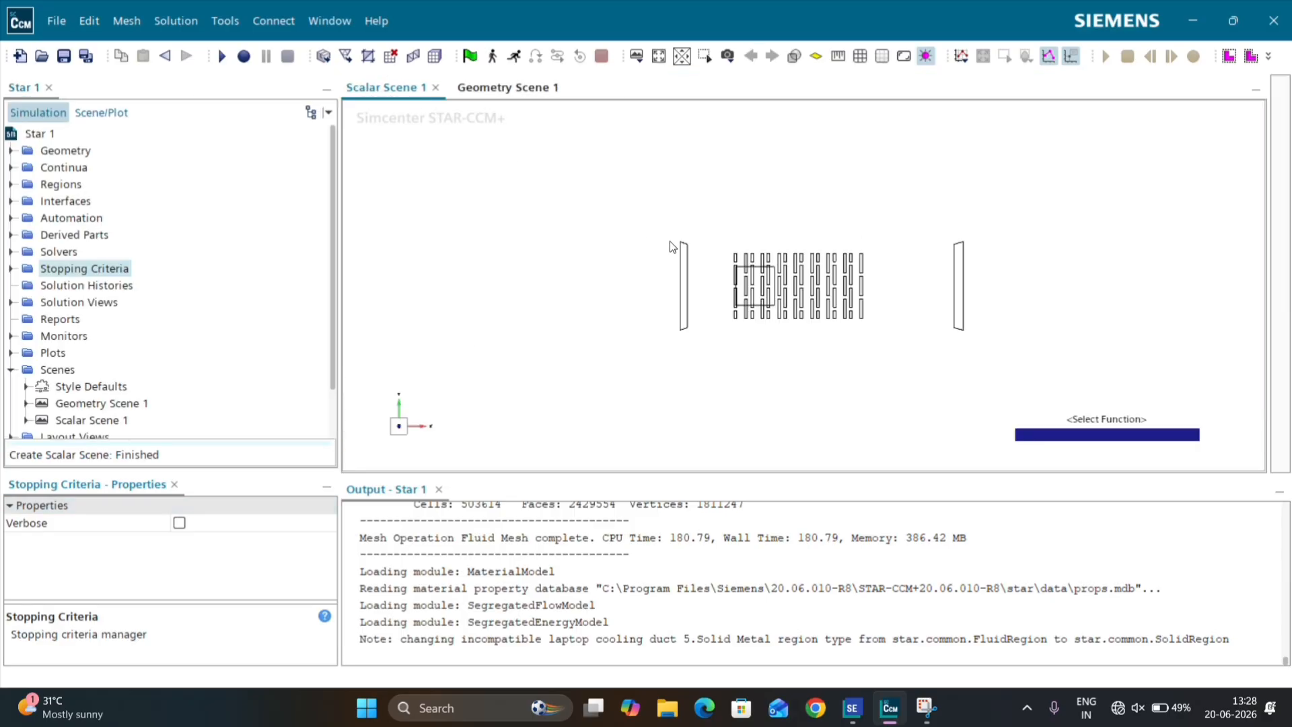
pyautogui.click(98, 113)
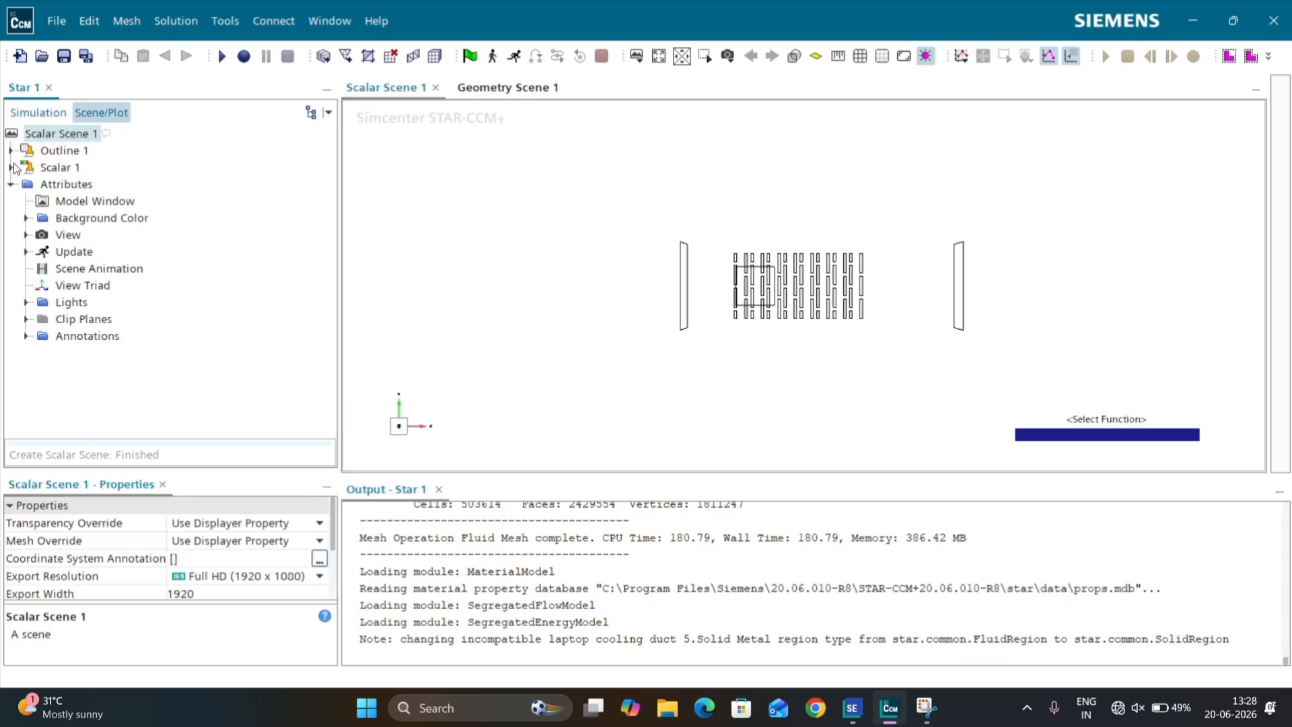
pyautogui.click(12, 168)
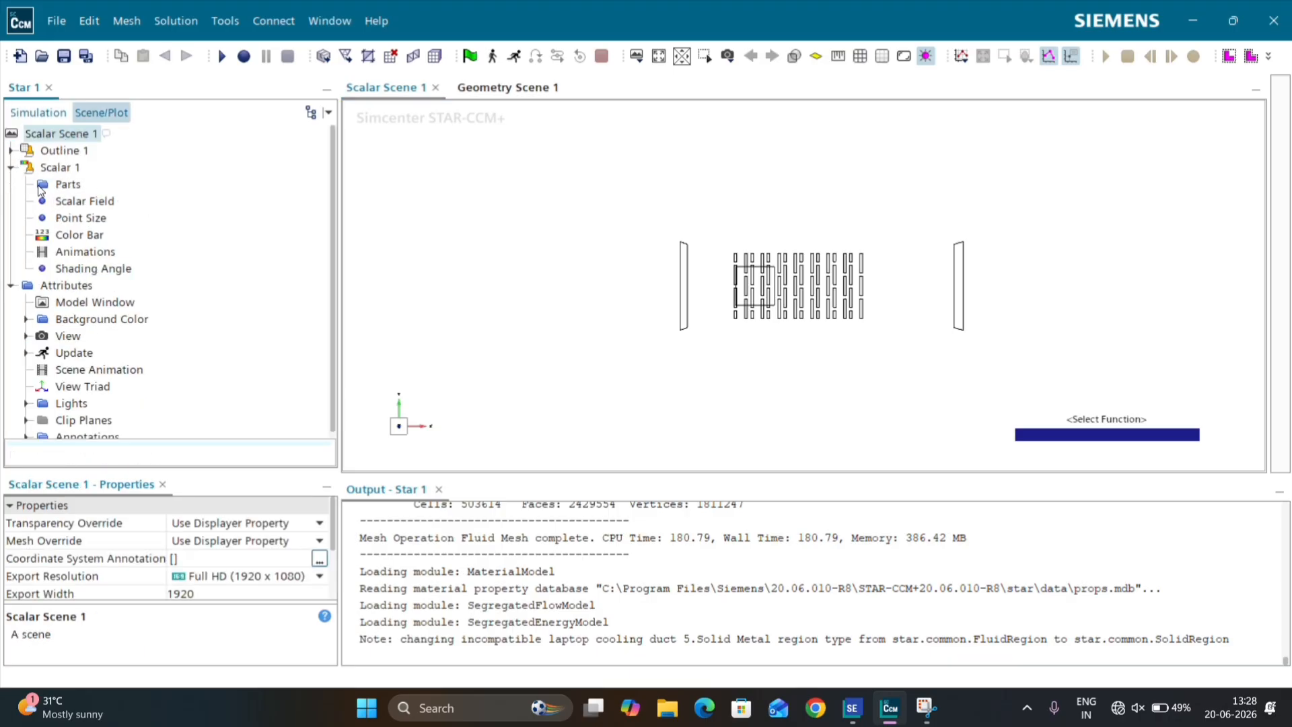
pyautogui.click(45, 186)
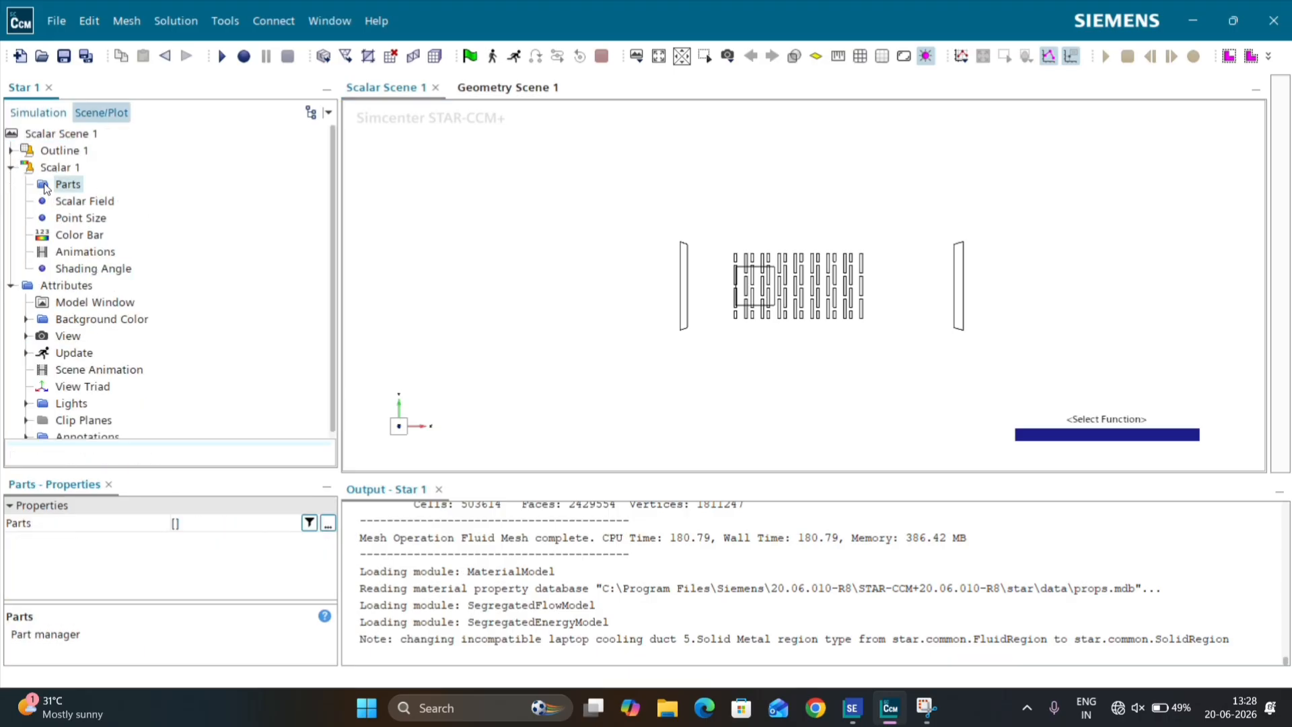
pyautogui.click(178, 522)
pyautogui.click(166, 229)
pyautogui.click(206, 249)
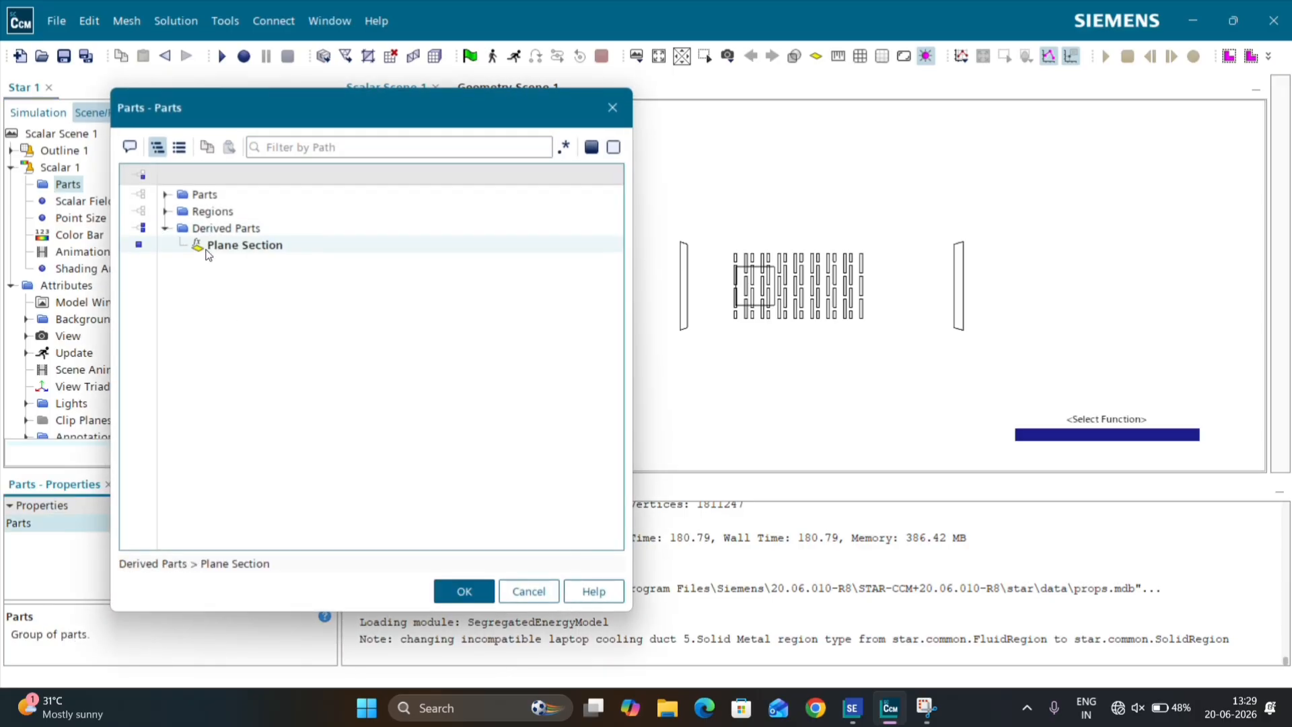
pyautogui.click(464, 590)
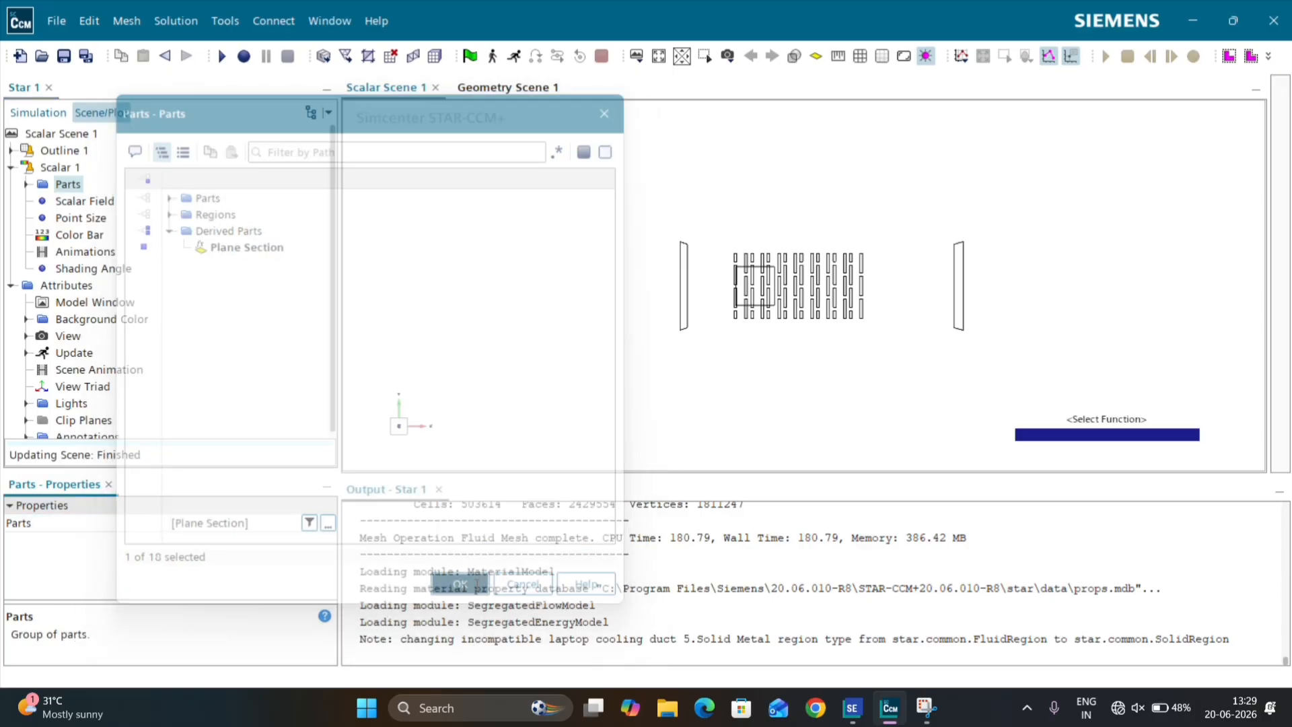
# Step: Orient the first scalar scene to face the plane section and color it by the Axial Velocity field function
pyautogui.moveTo(352, 409); pyautogui.dragTo(671, 251)
pyautogui.scroll(3, 823, 418)
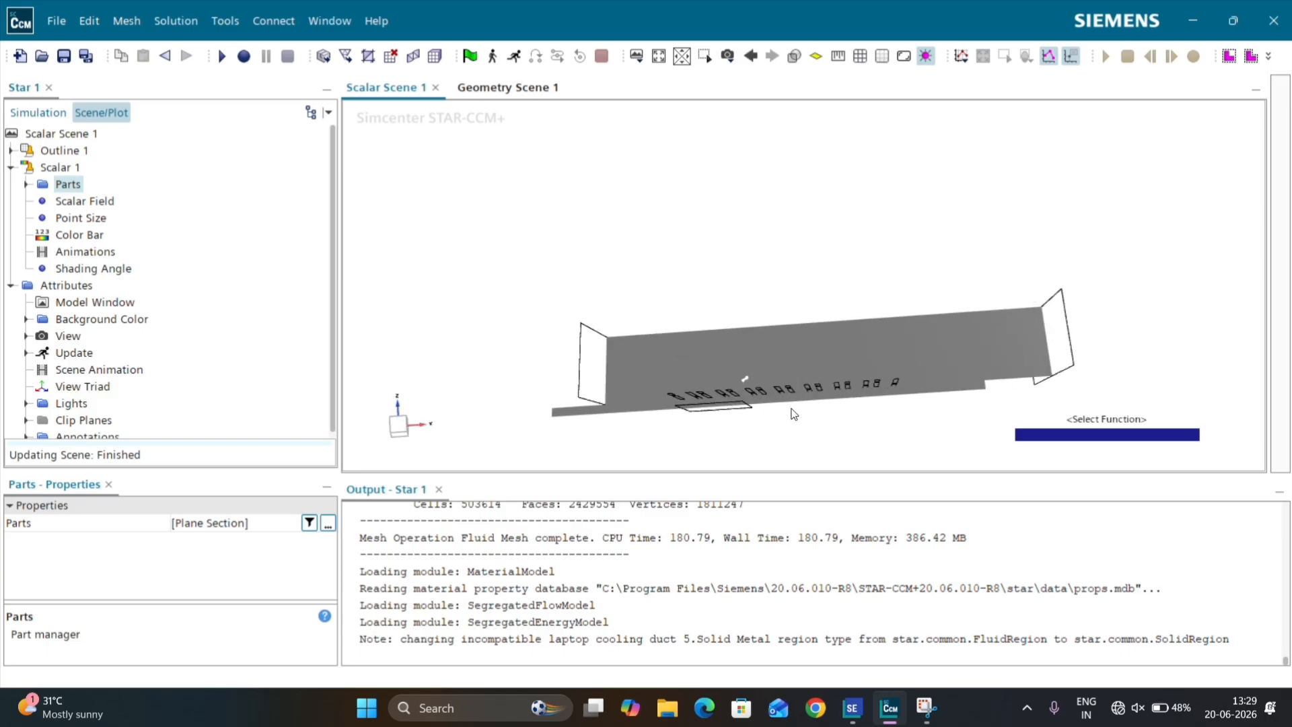
pyautogui.scroll(1, 794, 414)
pyautogui.click(396, 426)
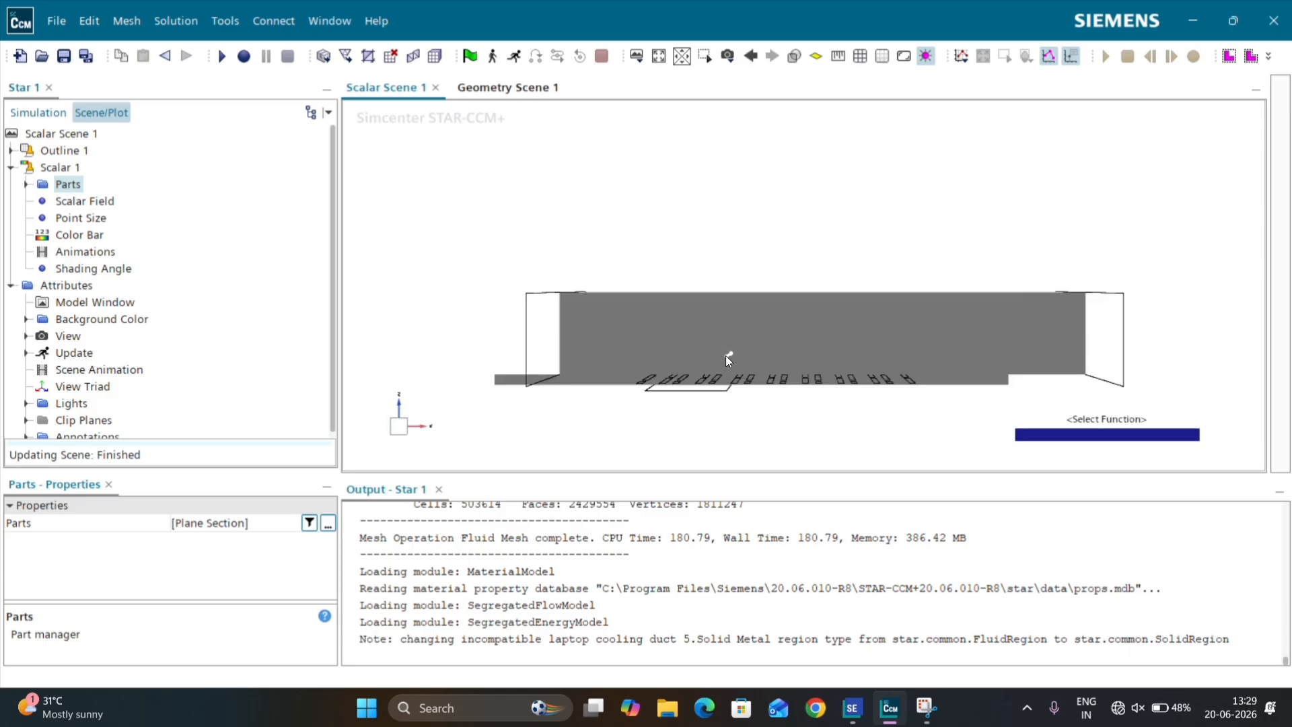
pyautogui.scroll(3, 729, 353)
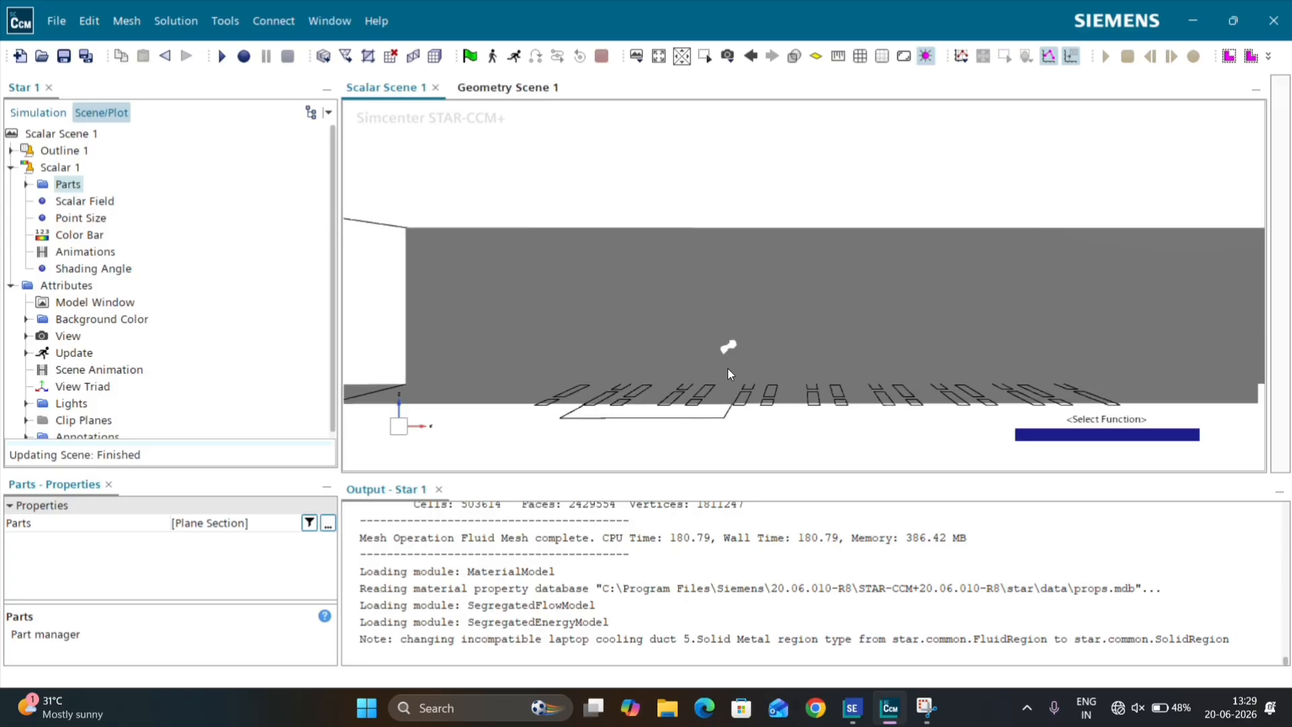
pyautogui.scroll(-1, 728, 369)
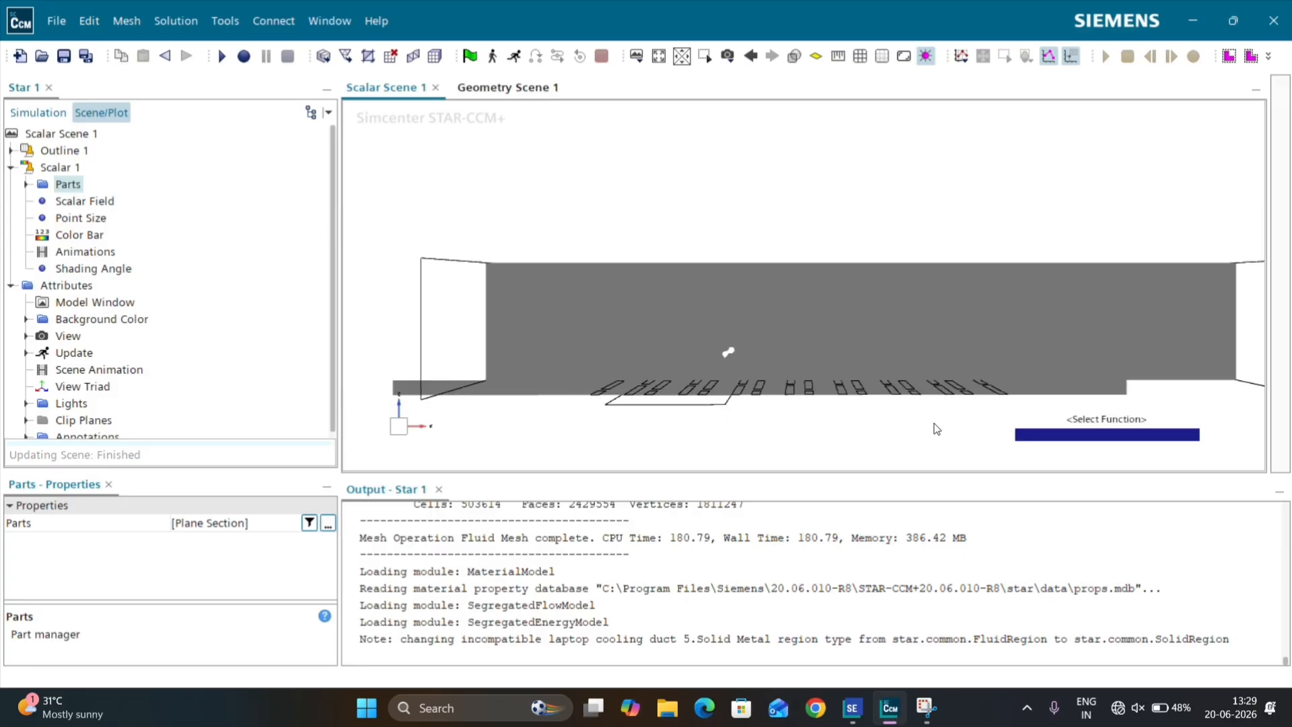
pyautogui.doubleClick(1060, 436)
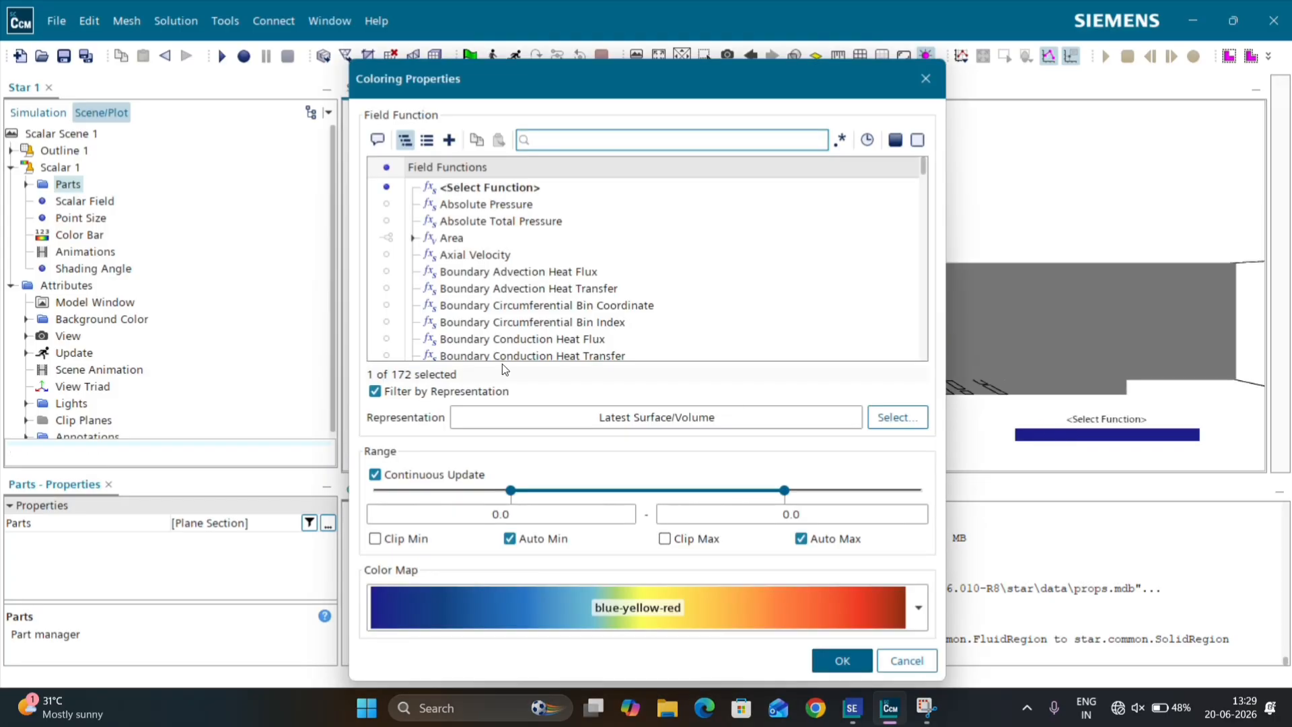
pyautogui.click(470, 256)
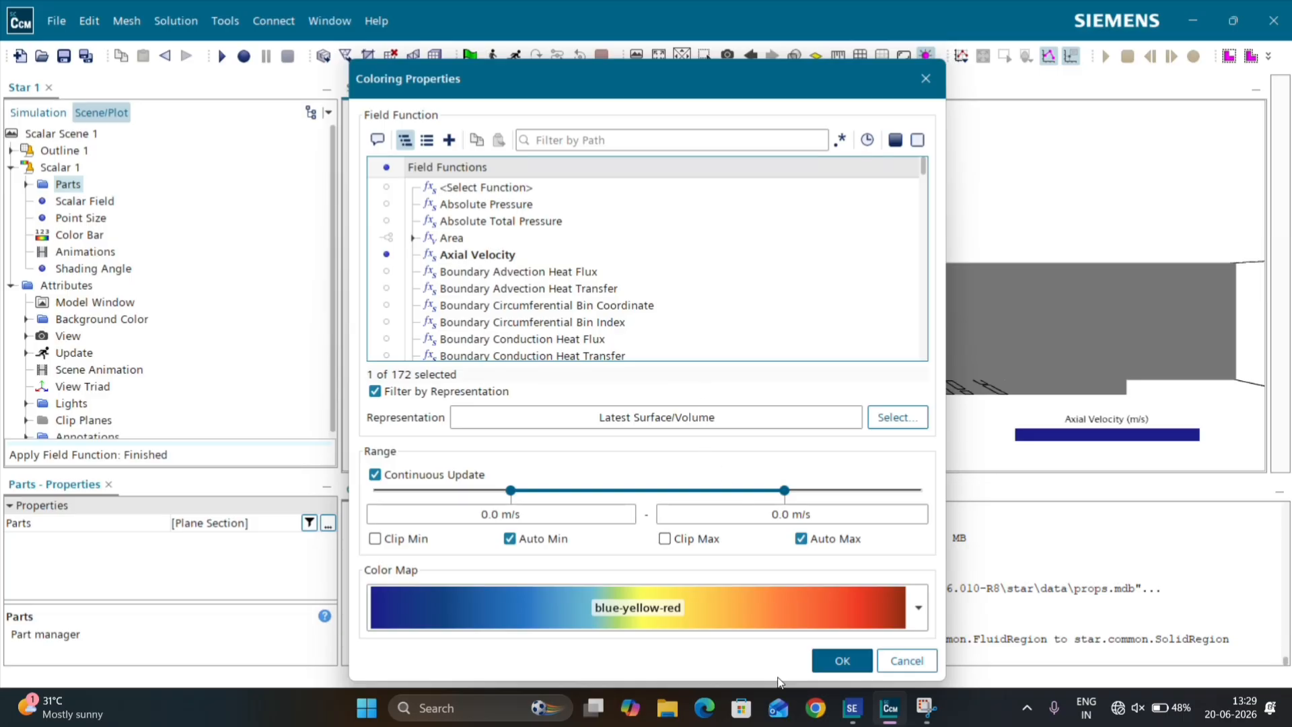
pyautogui.click(836, 660)
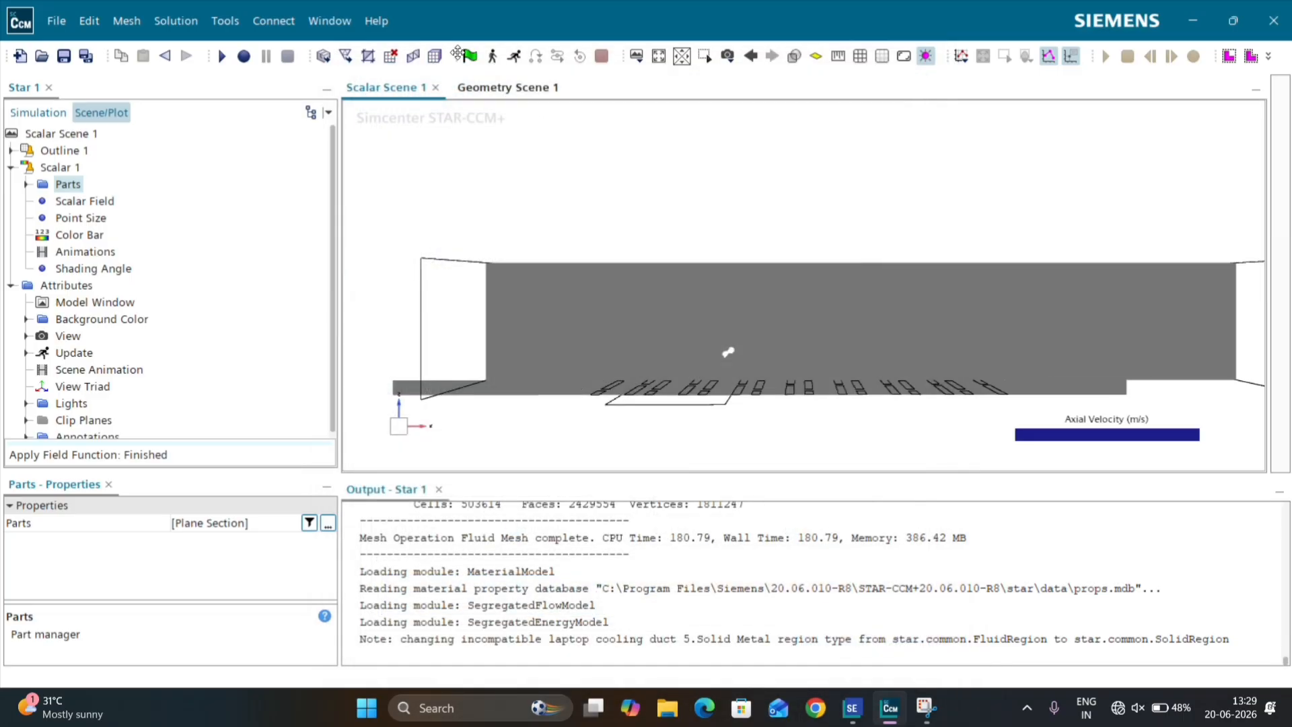
# Step: Create a second scalar scene and dock it beside the existing scenes in the graphics area
pyautogui.click(635, 62)
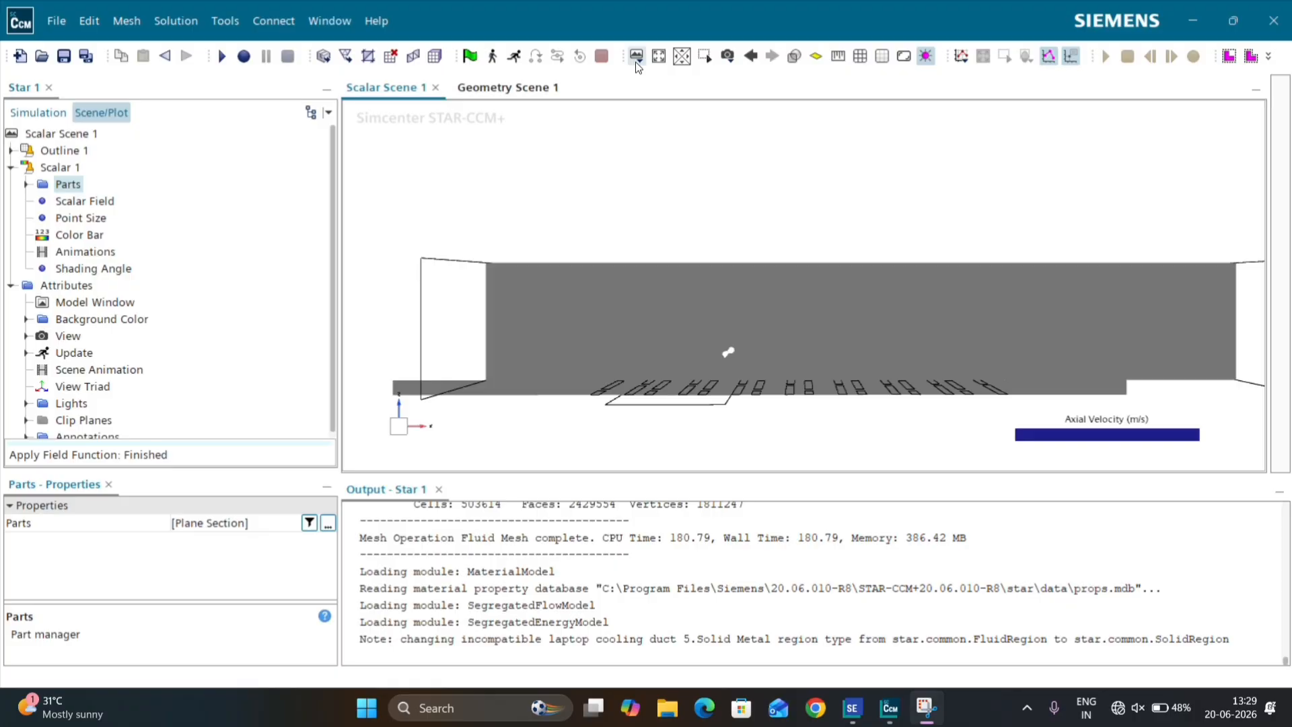
pyautogui.click(638, 67)
pyautogui.click(657, 121)
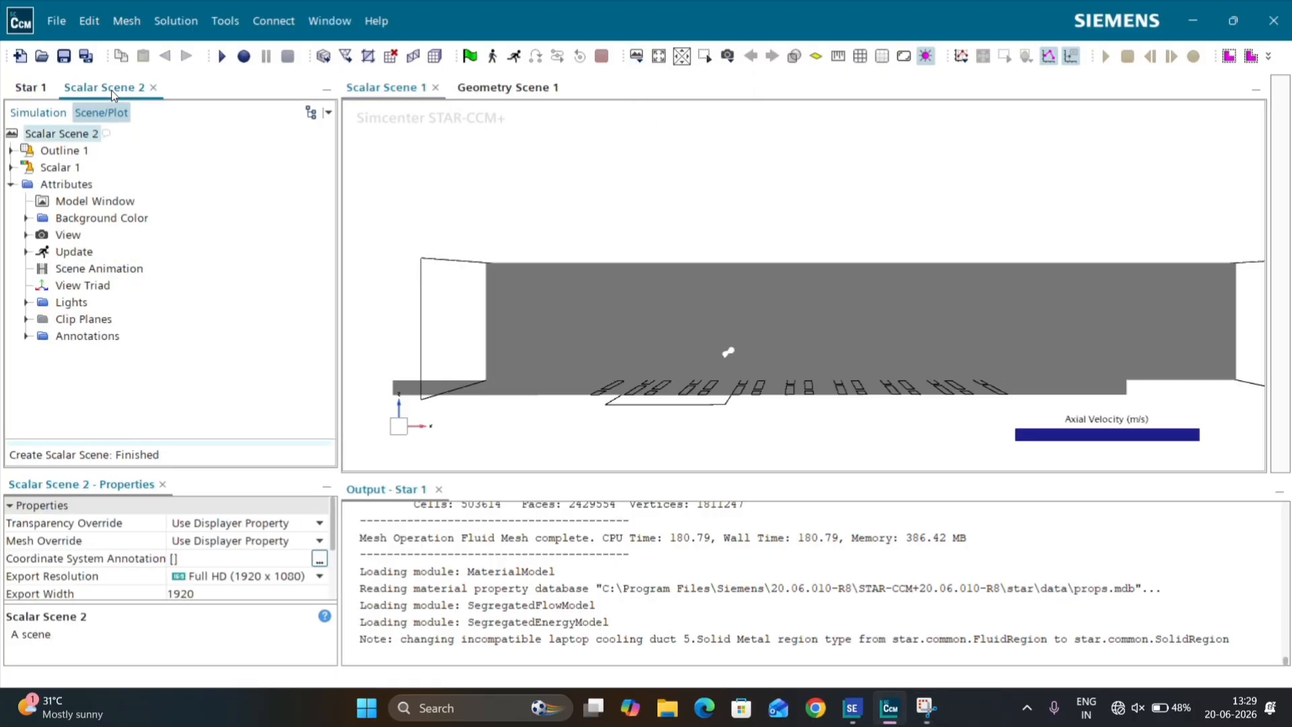
pyautogui.moveTo(111, 88); pyautogui.dragTo(523, 98)
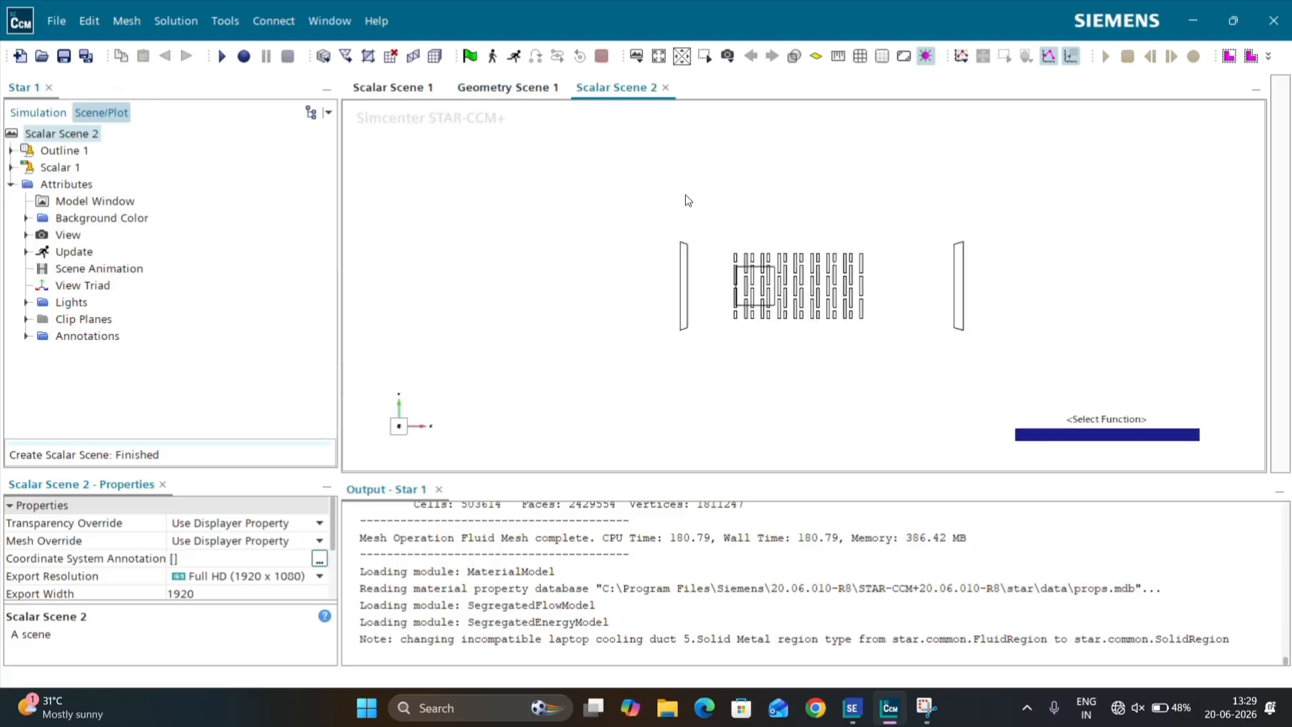
# Step: Assign the Plane Section derived part to the Scalar 1 displayer of Scalar Scene 2
pyautogui.click(53, 168)
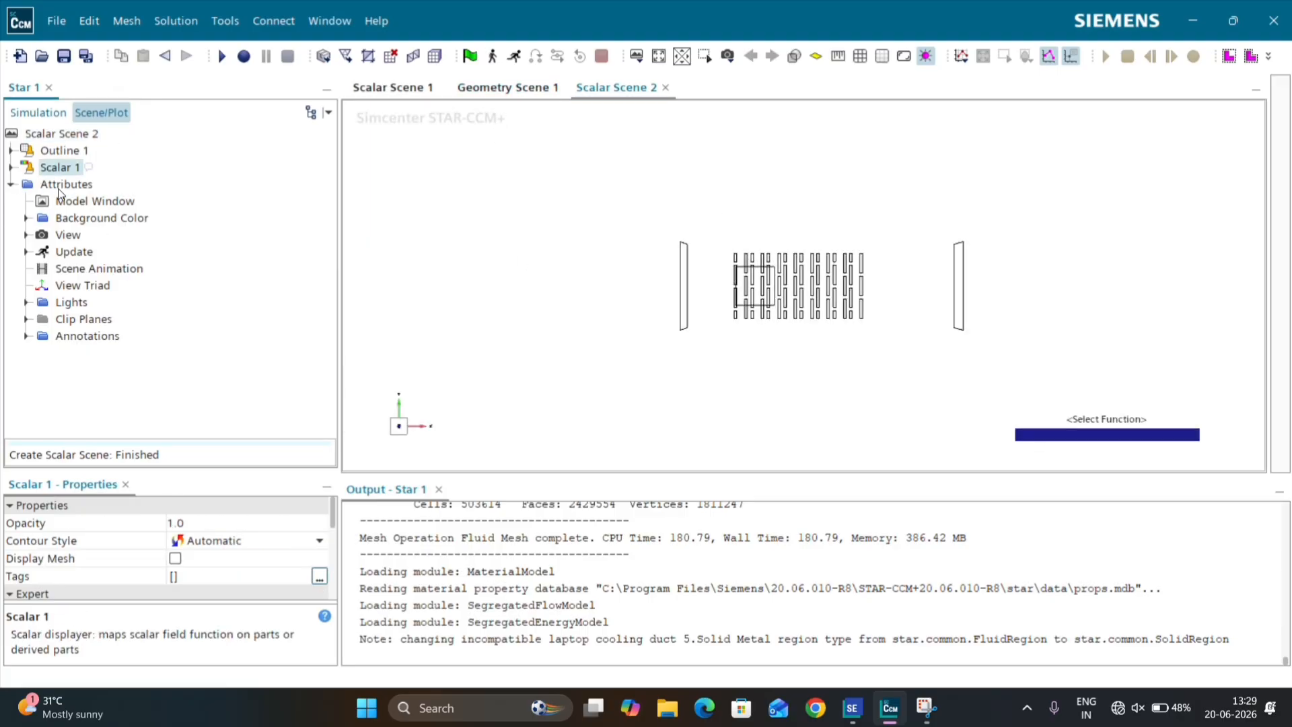
pyautogui.click(10, 166)
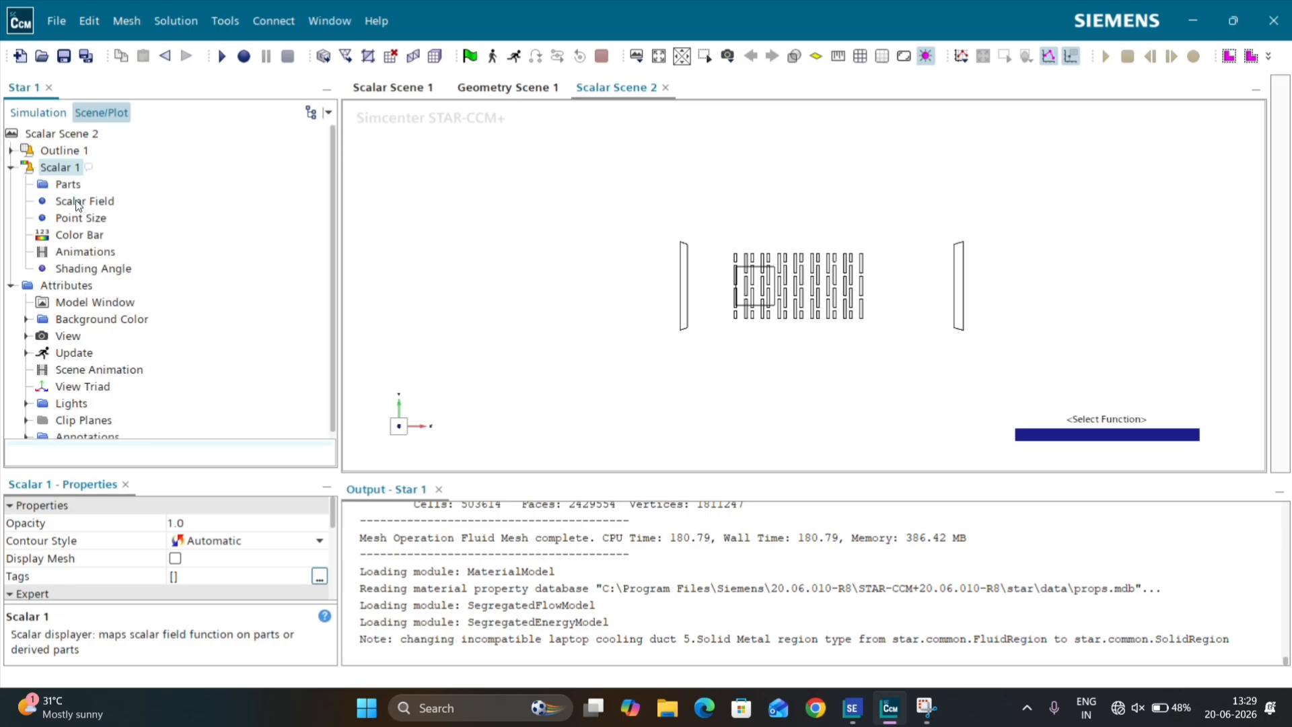
pyautogui.click(67, 184)
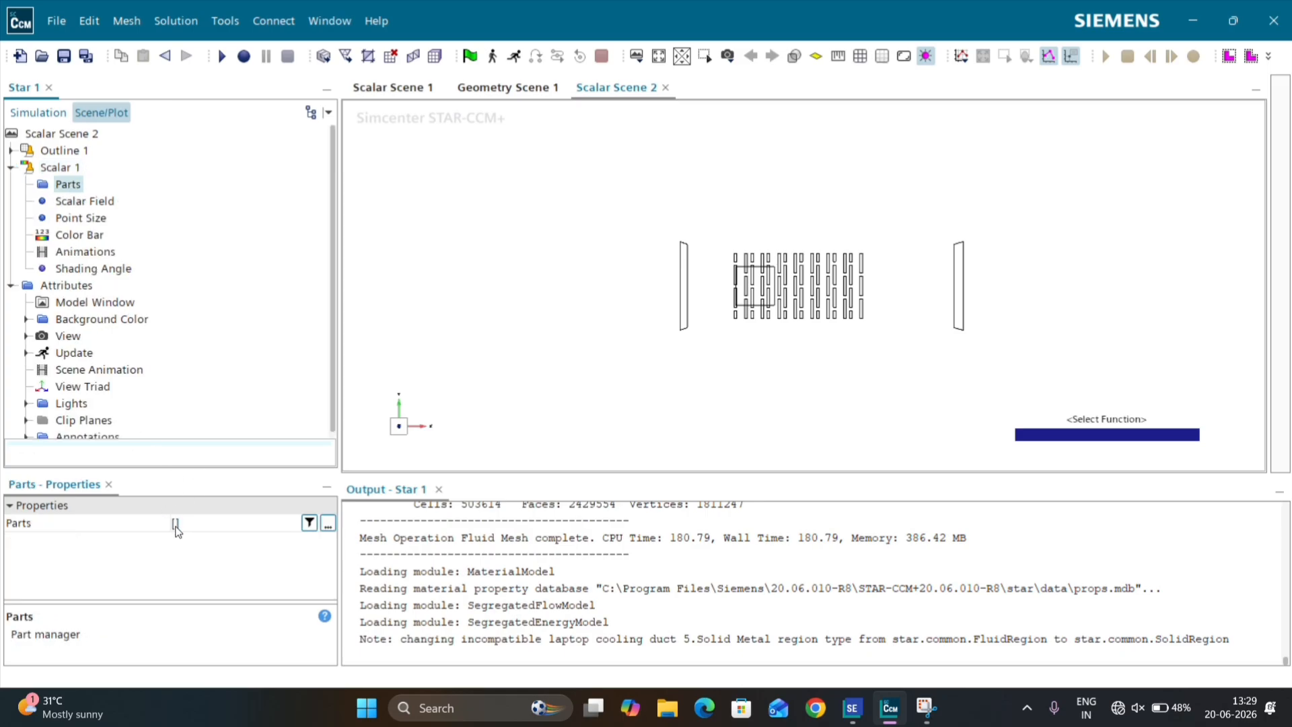
pyautogui.click(177, 526)
pyautogui.click(165, 229)
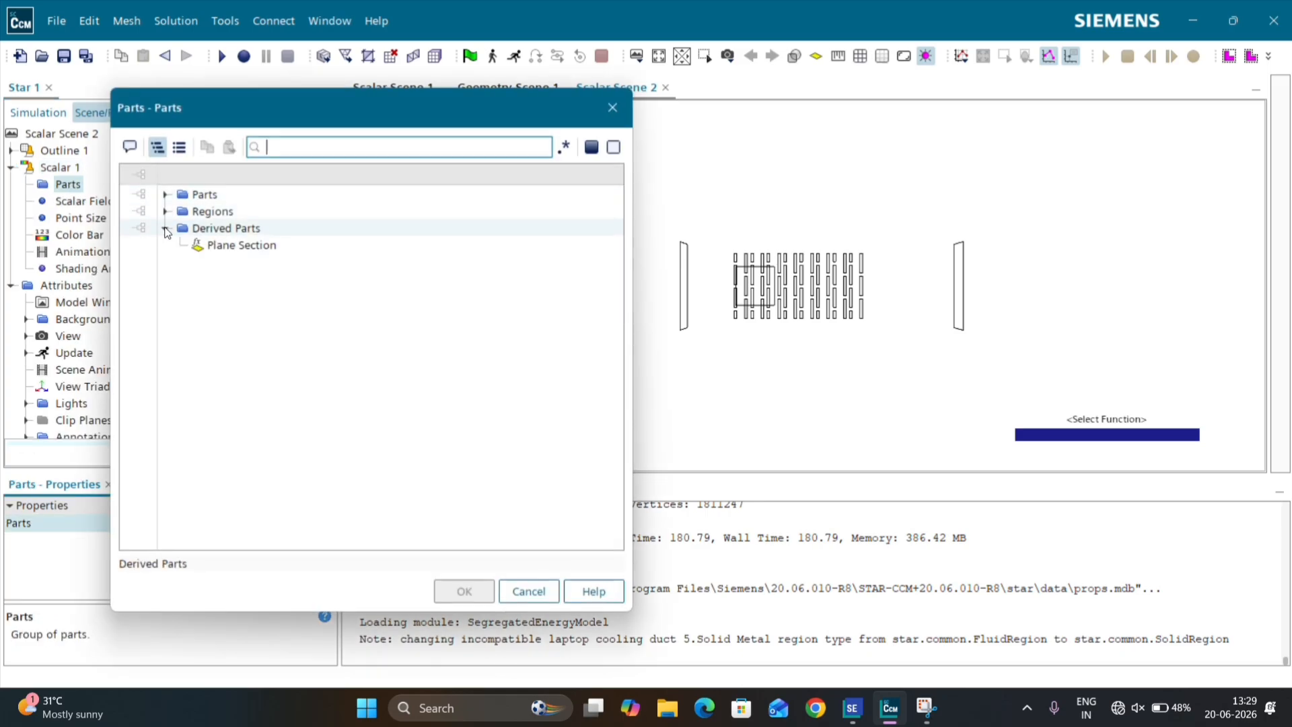
pyautogui.click(211, 246)
pyautogui.click(464, 591)
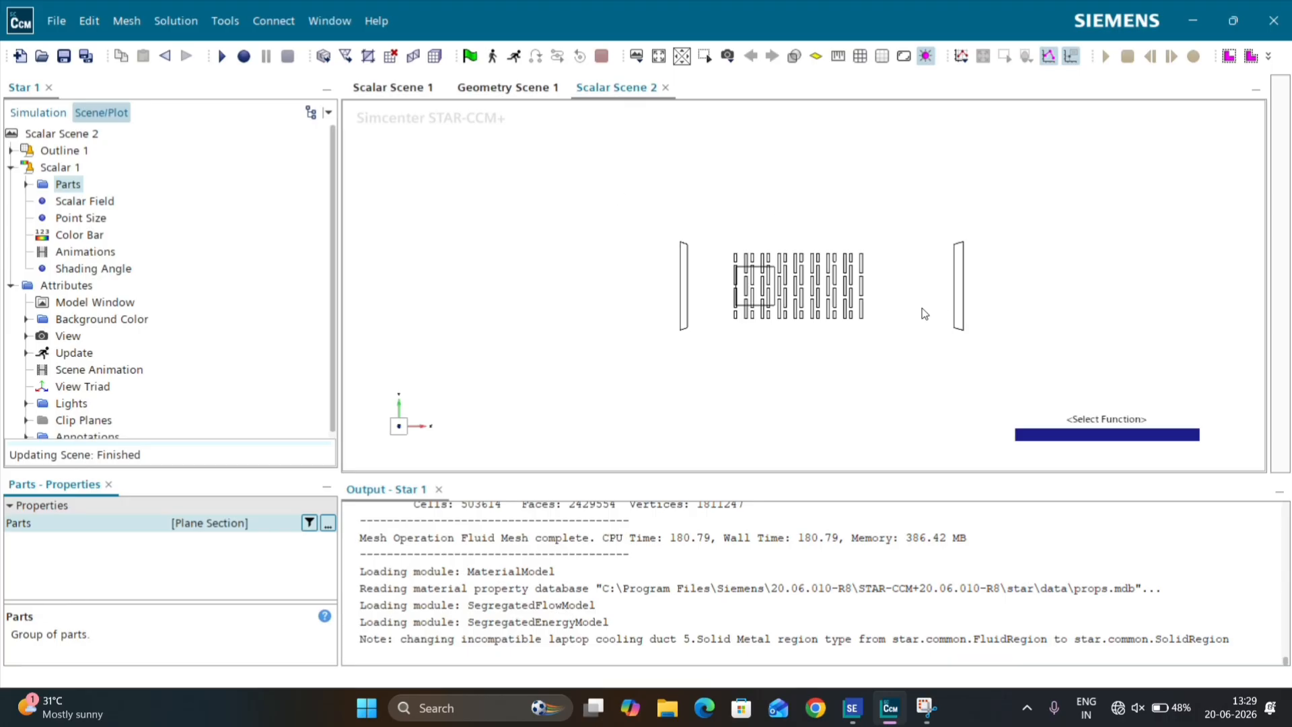
# Step: Face the plane section in Scalar Scene 2 and color it by the Temperature field function
pyautogui.moveTo(865, 358); pyautogui.dragTo(868, 237)
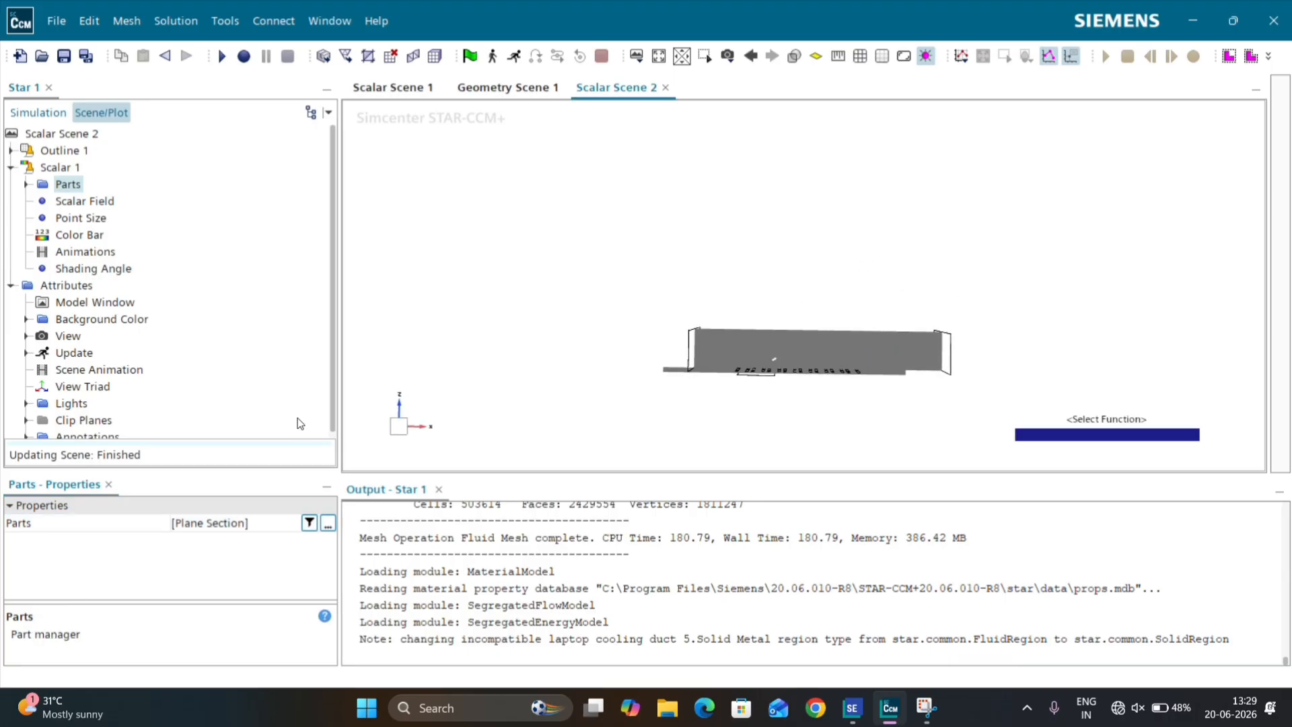
pyautogui.click(398, 428)
pyautogui.scroll(3, 760, 382)
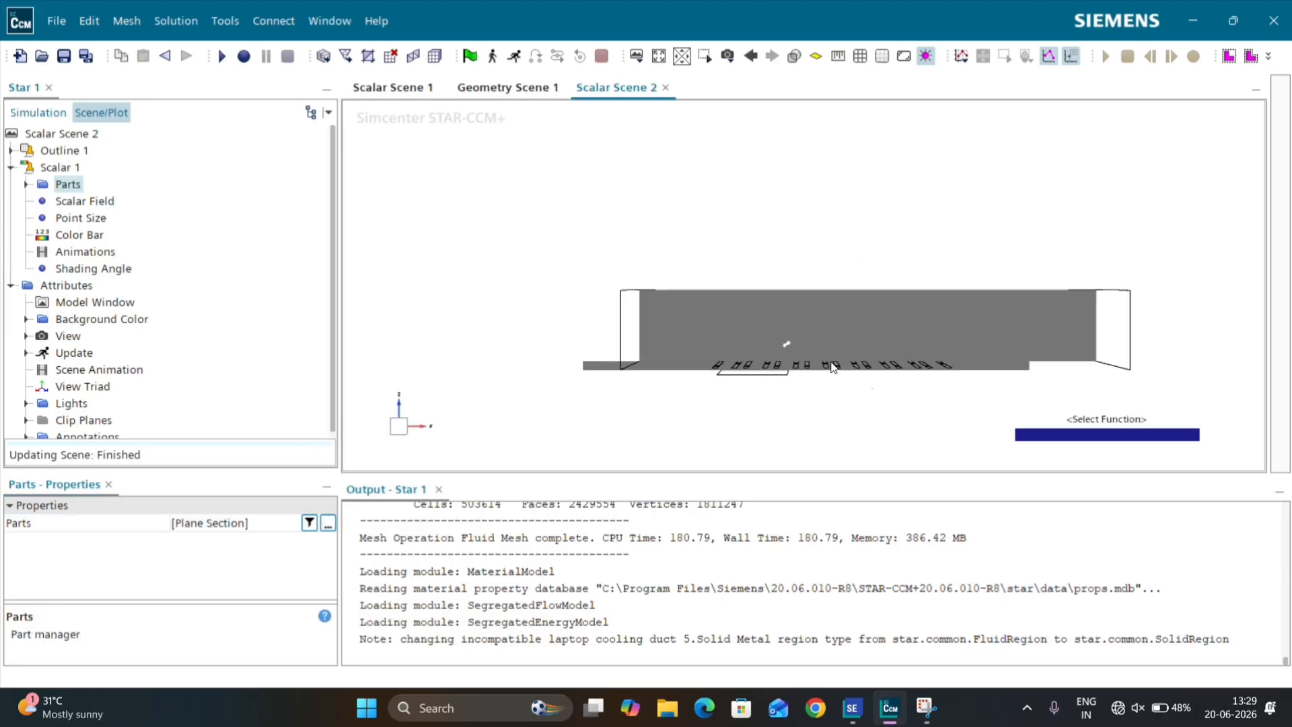
pyautogui.doubleClick(1042, 435)
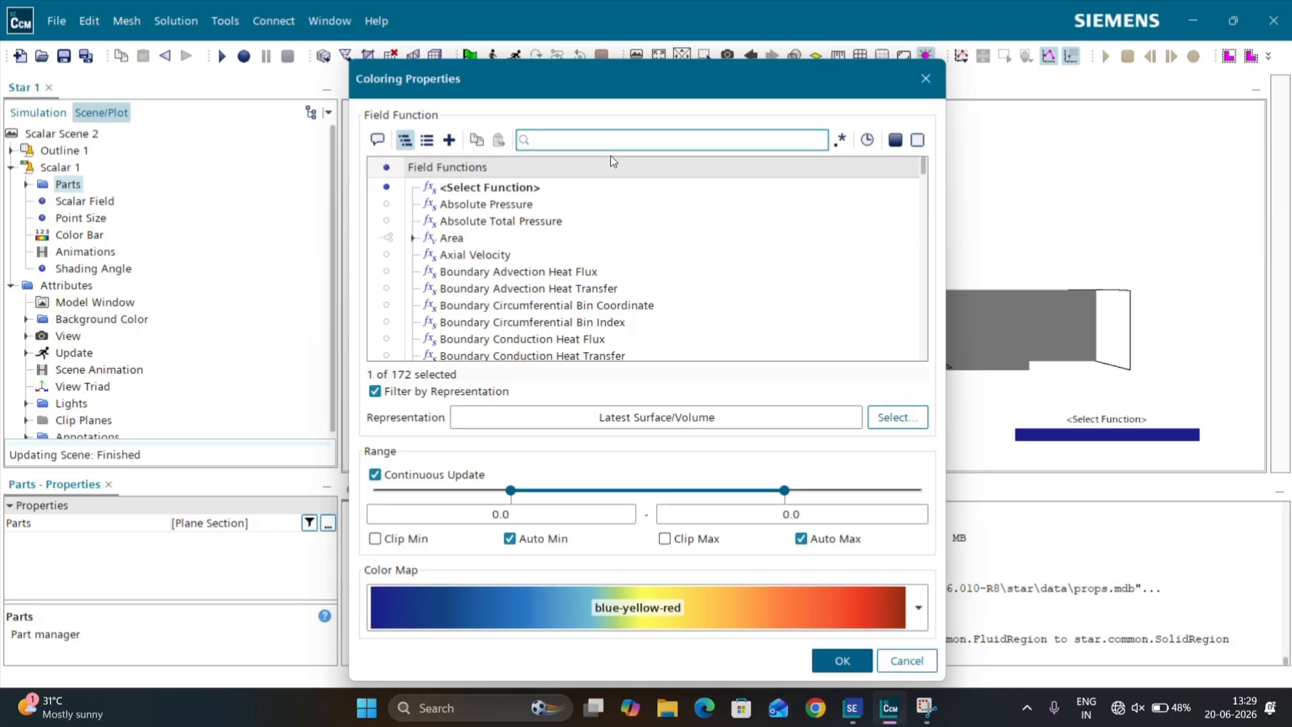
pyautogui.write('temp')
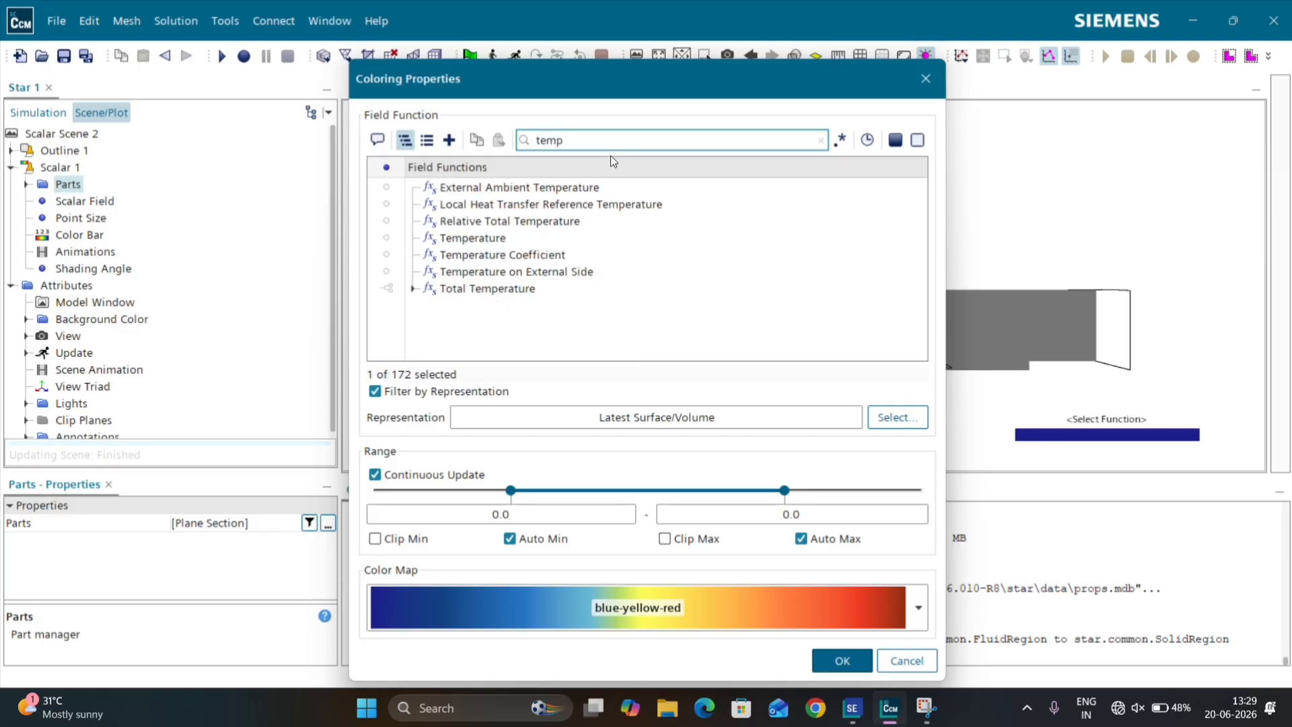
pyautogui.click(485, 238)
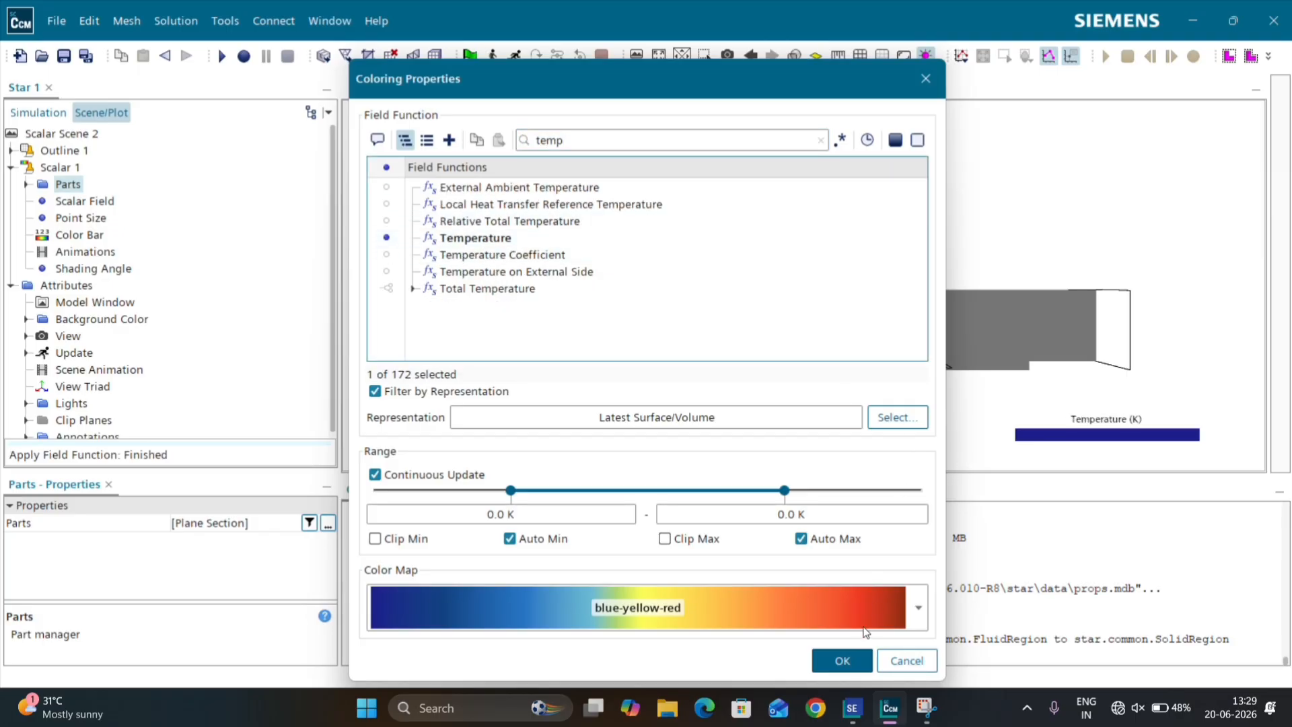
pyautogui.click(841, 660)
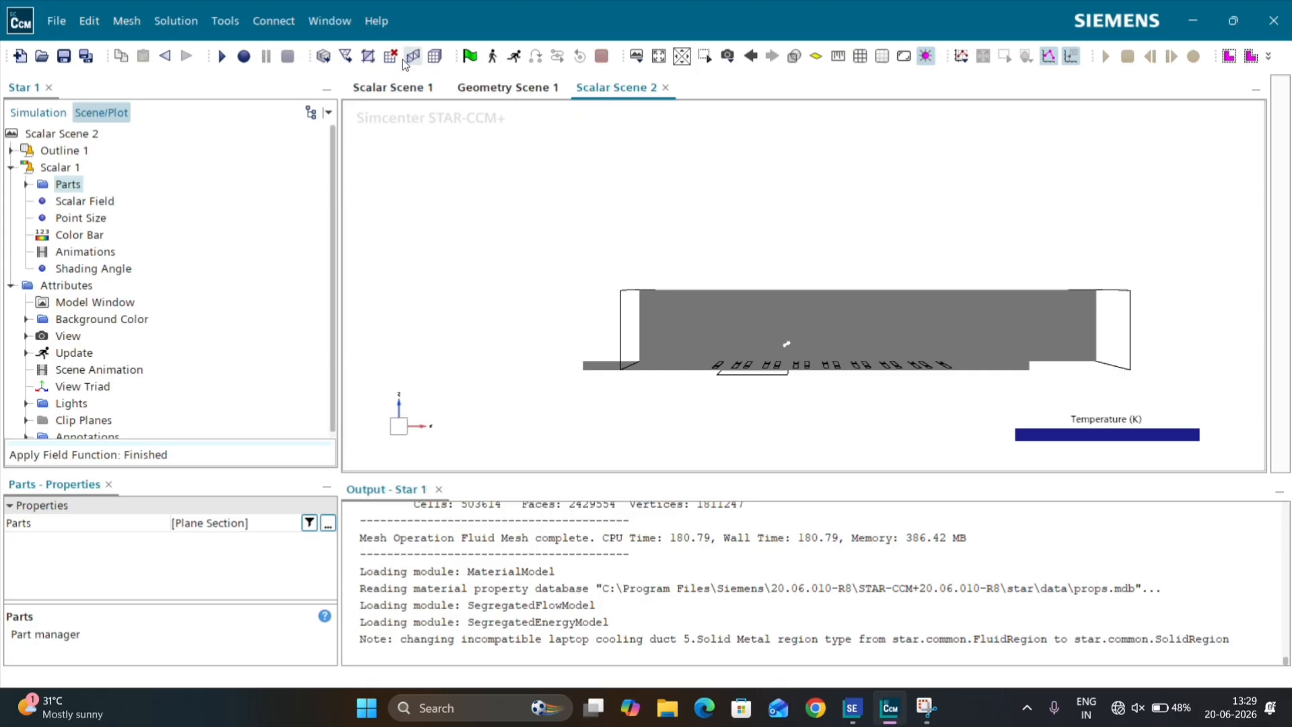
# Step: Run the simulation and dock the Residuals plot beside the scenes in the graphics area
pyautogui.click(513, 56)
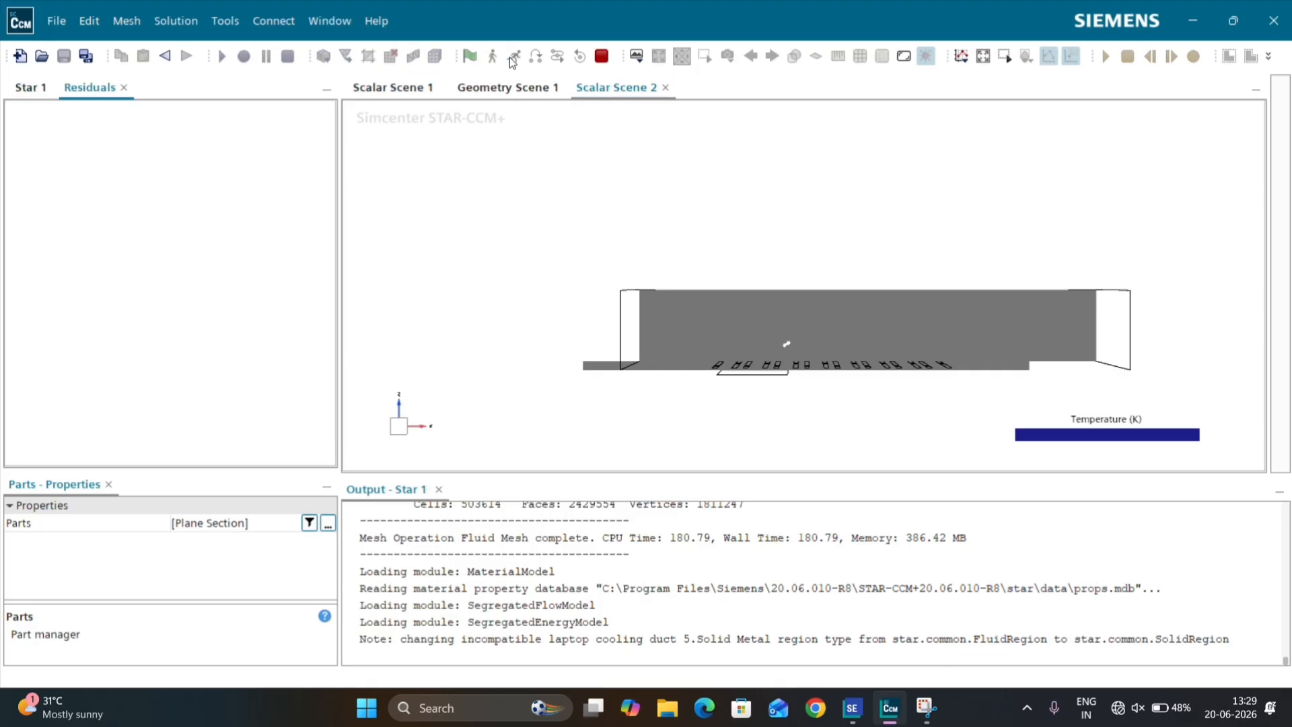
pyautogui.moveTo(96, 87); pyautogui.dragTo(659, 82)
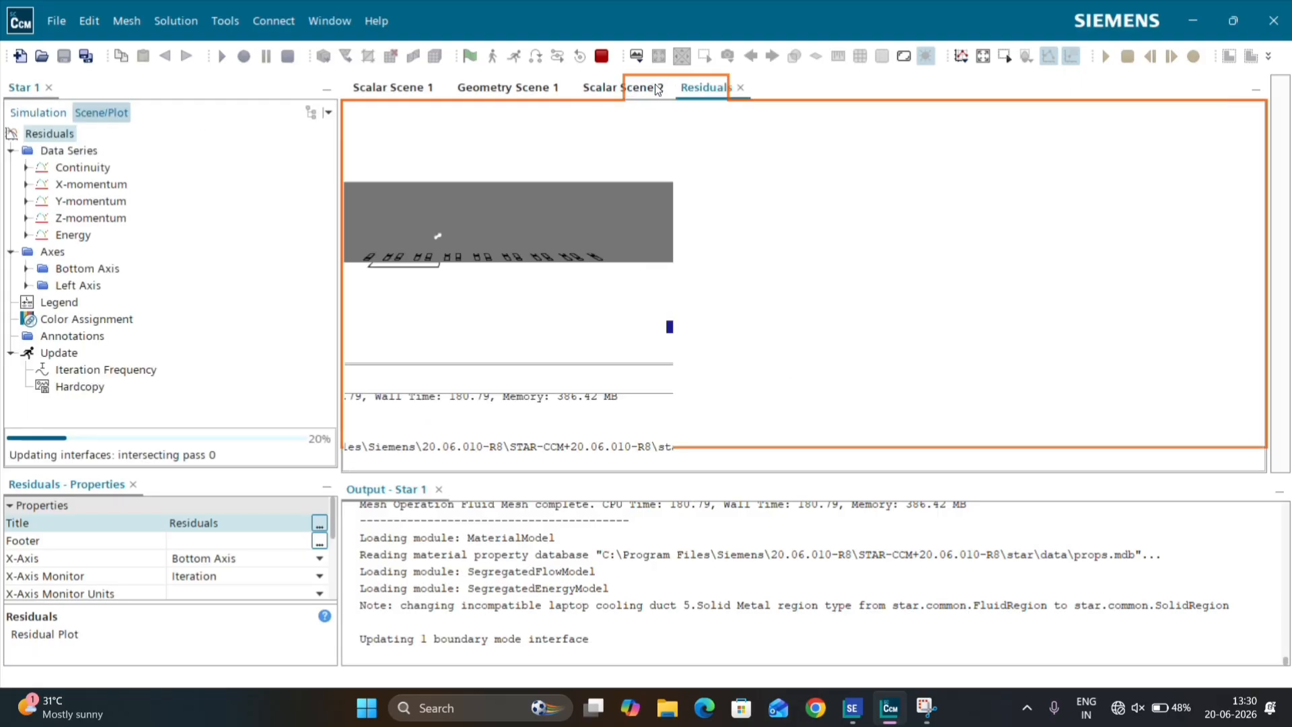
# Step: Examine the temperature contours in Scalar Scene 2 and the reversed-flow messages in the solver output
pyautogui.click(607, 87)
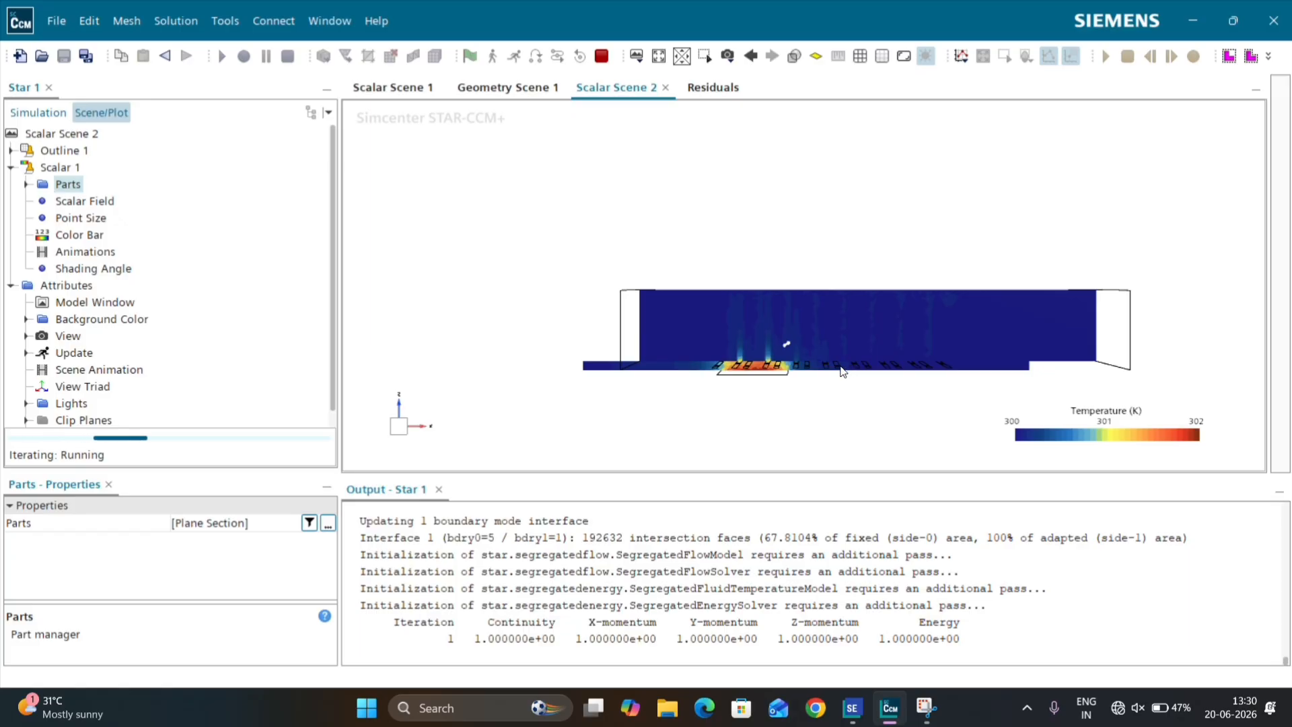
pyautogui.scroll(2, 812, 370)
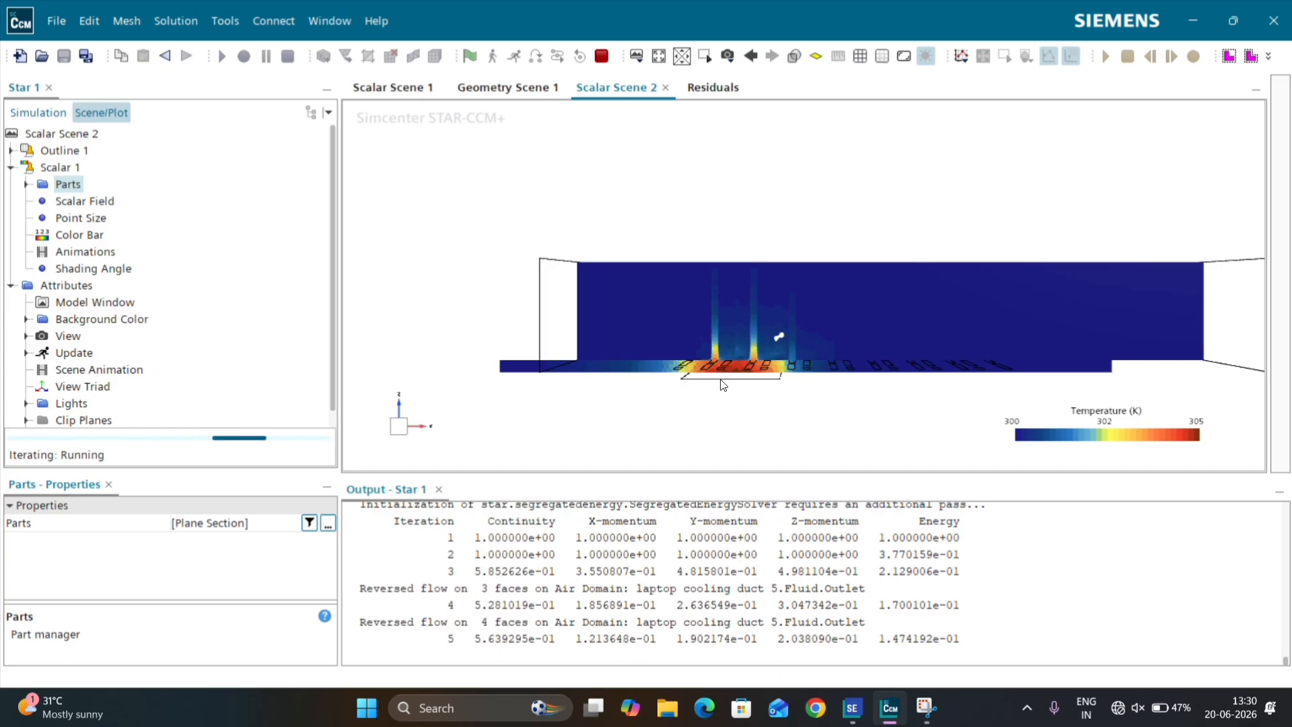
pyautogui.moveTo(362, 578); pyautogui.dragTo(438, 587)
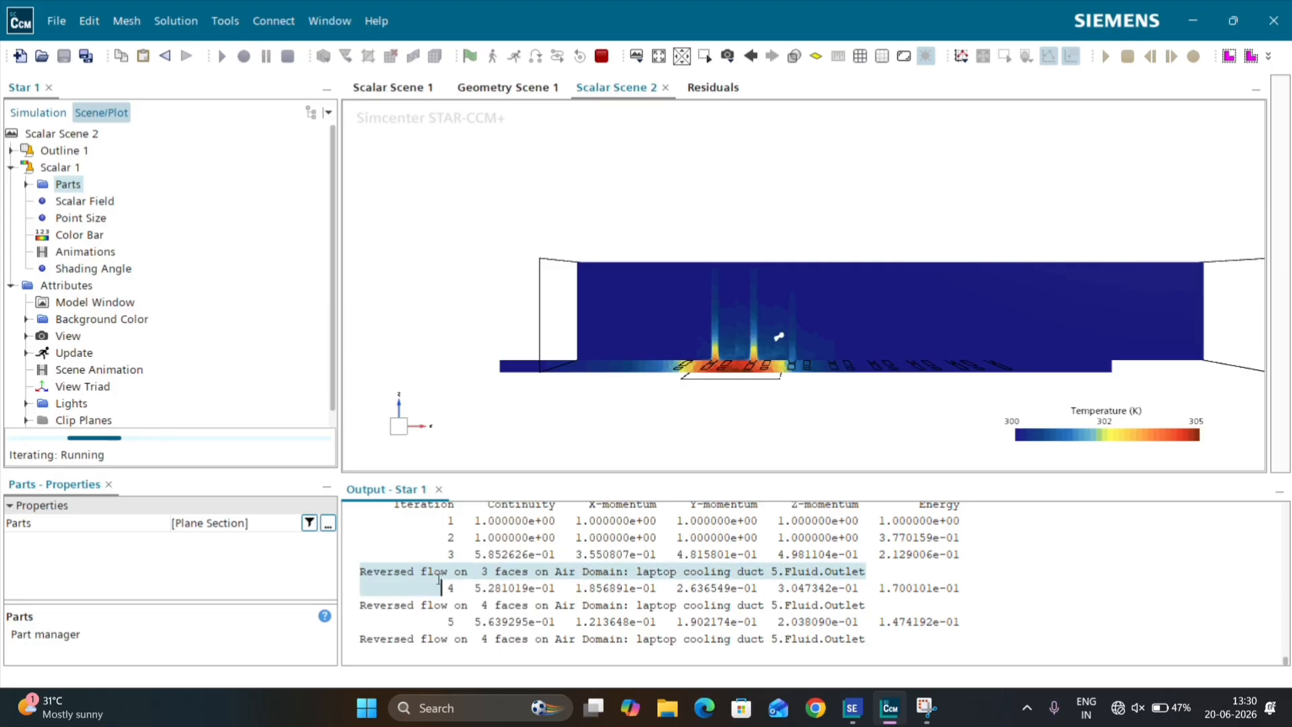
pyautogui.click(435, 603)
pyautogui.moveTo(360, 571); pyautogui.dragTo(455, 572)
pyautogui.click(656, 552)
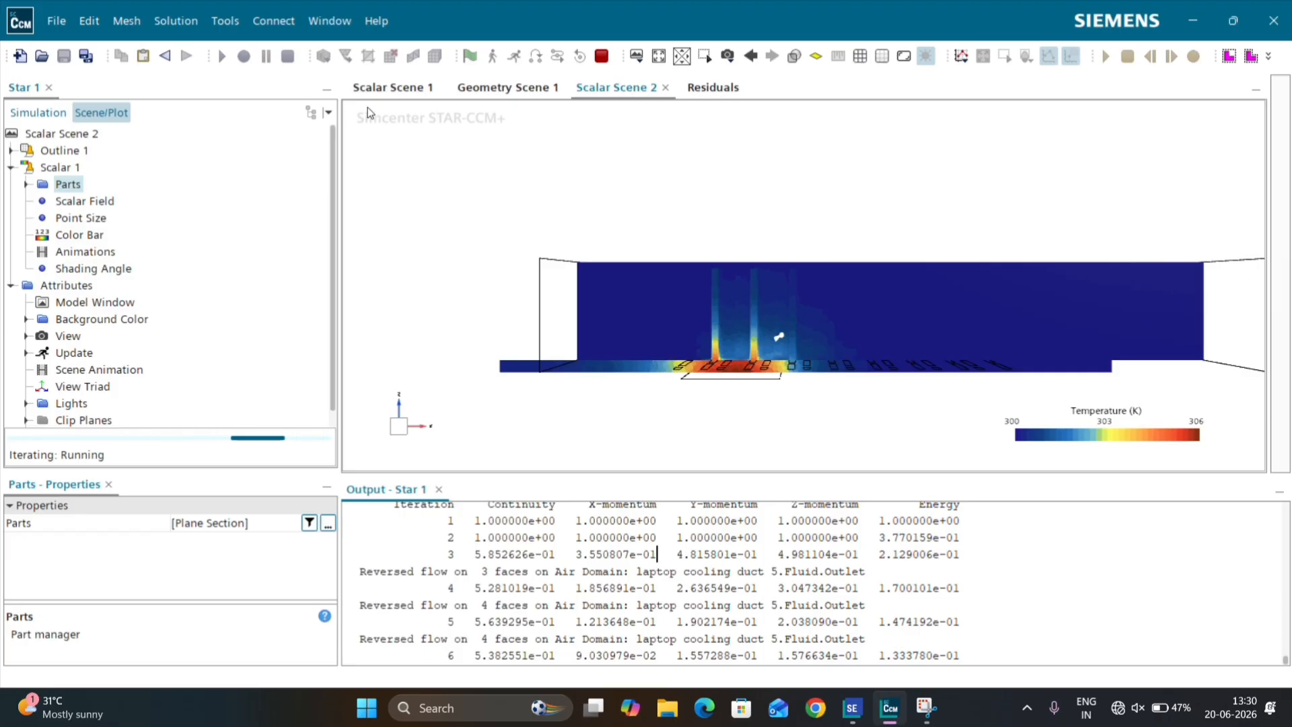
# Step: Stop the running simulation and select Stopping Criteria in the simulation tree
pyautogui.click(602, 62)
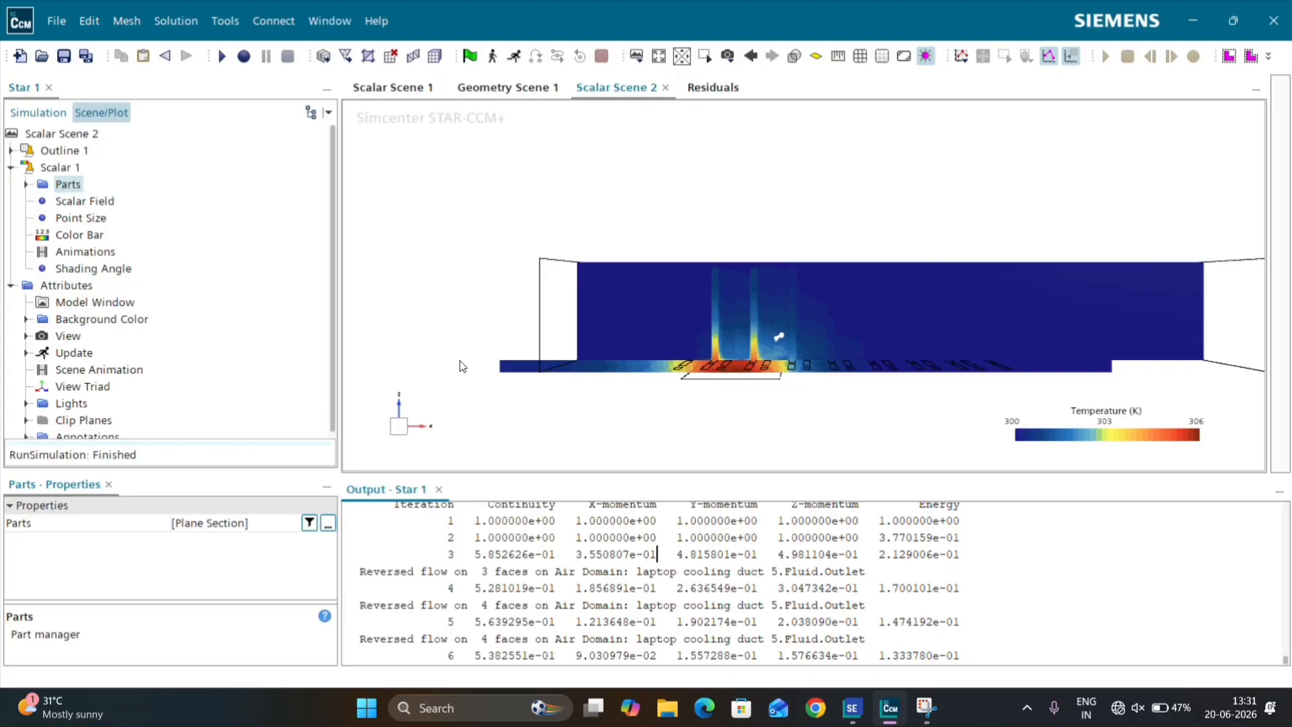
pyautogui.click(38, 113)
pyautogui.click(108, 267)
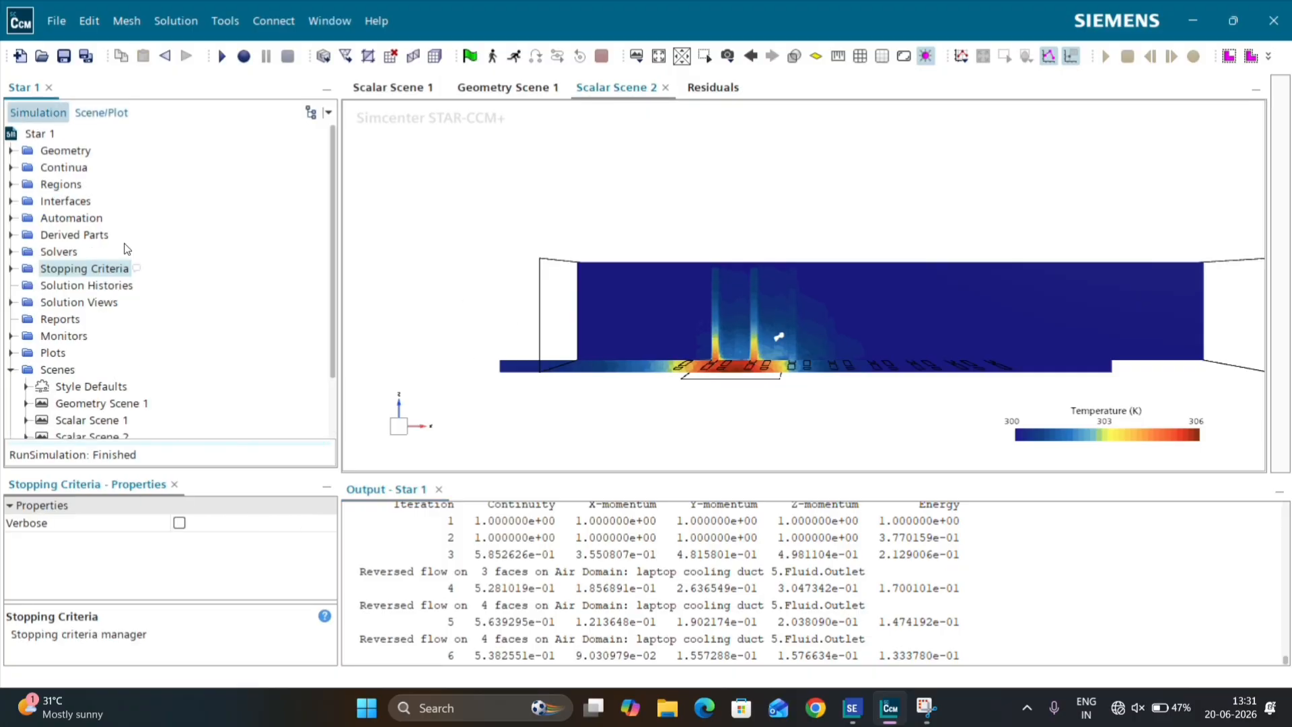
# Step: Create a new Maximum report under Reports from the User report types
pyautogui.scroll(-1, 128, 347)
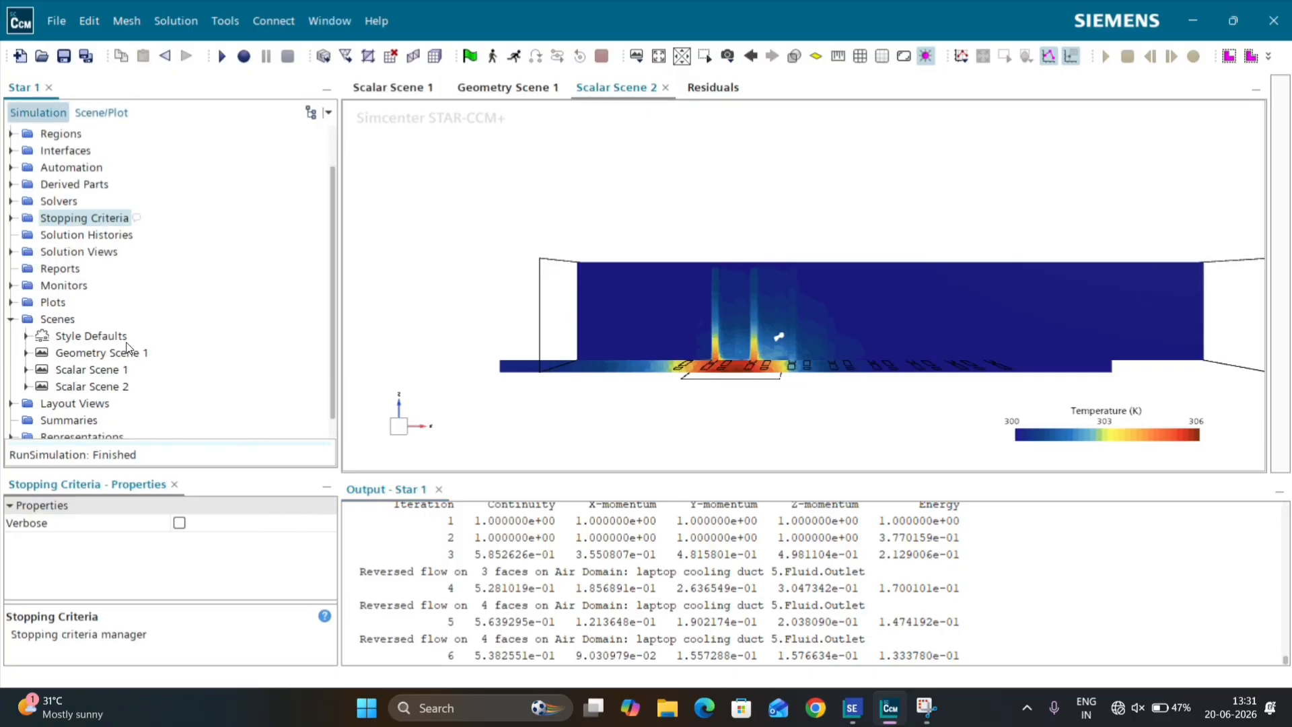
pyautogui.rightClick(72, 271)
pyautogui.moveTo(133, 278)
pyautogui.moveTo(255, 280)
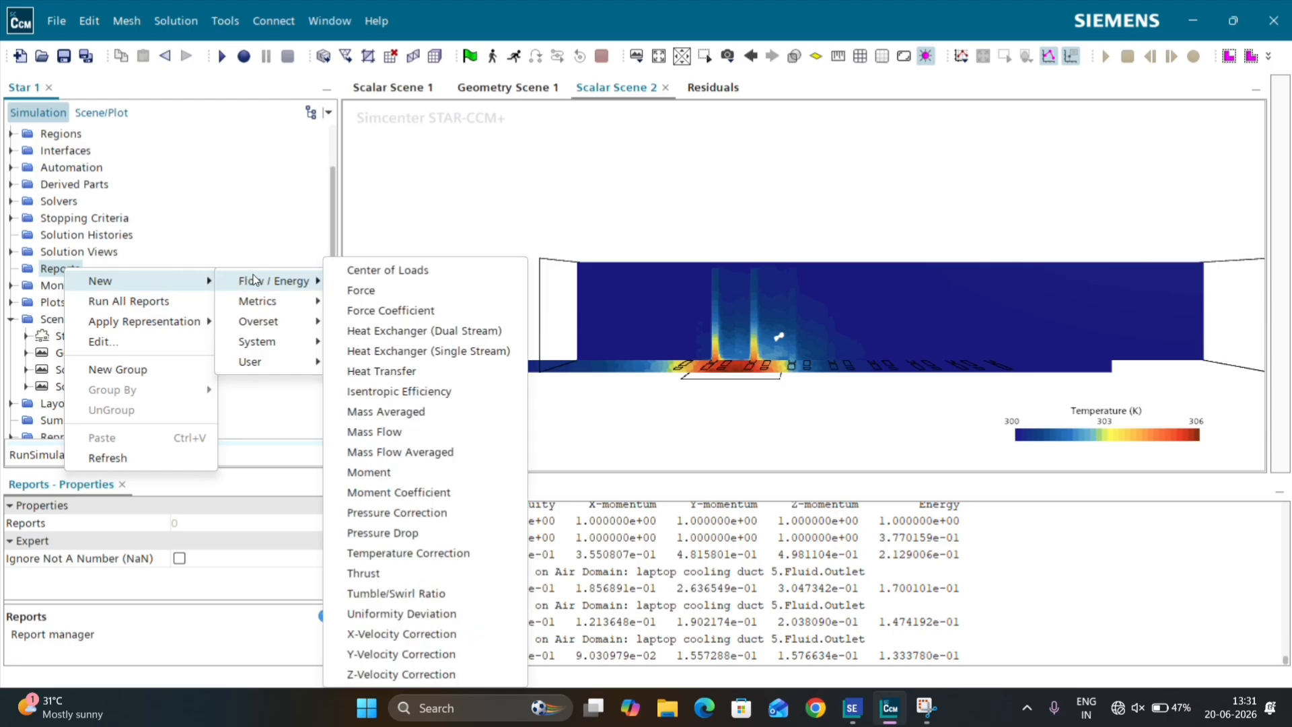
pyautogui.moveTo(298, 362)
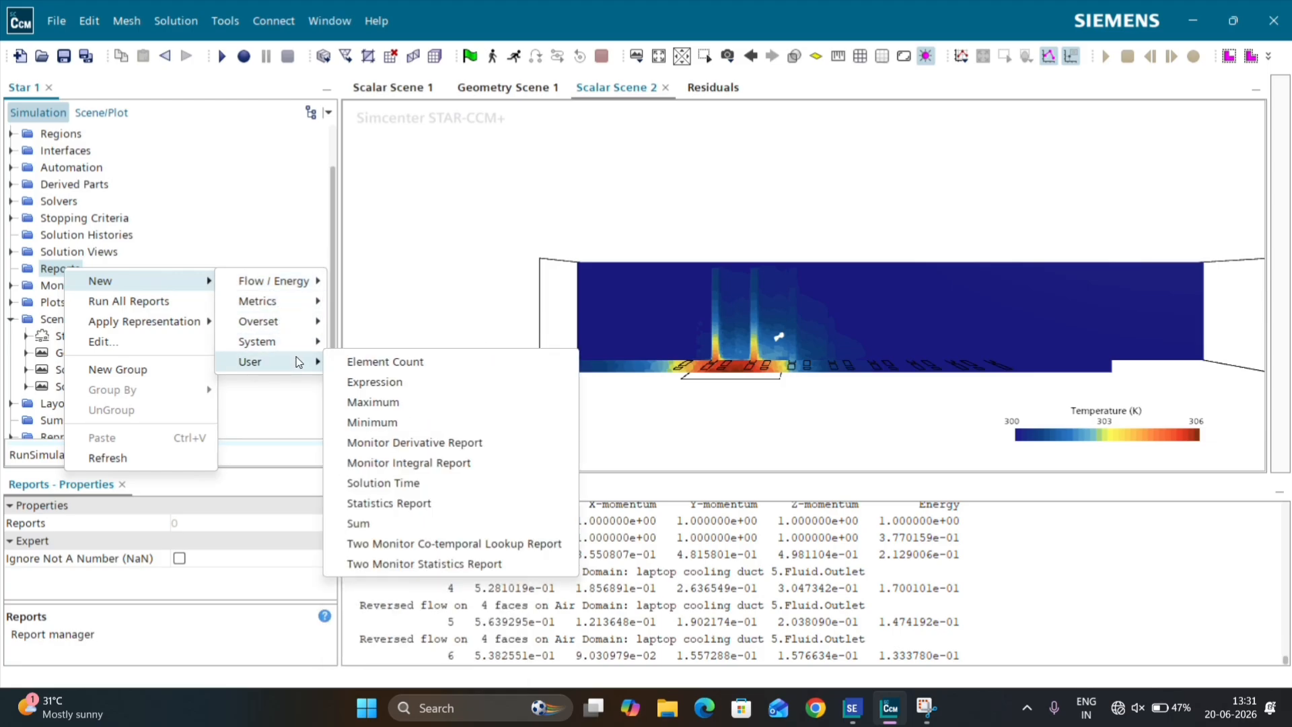
pyautogui.click(419, 405)
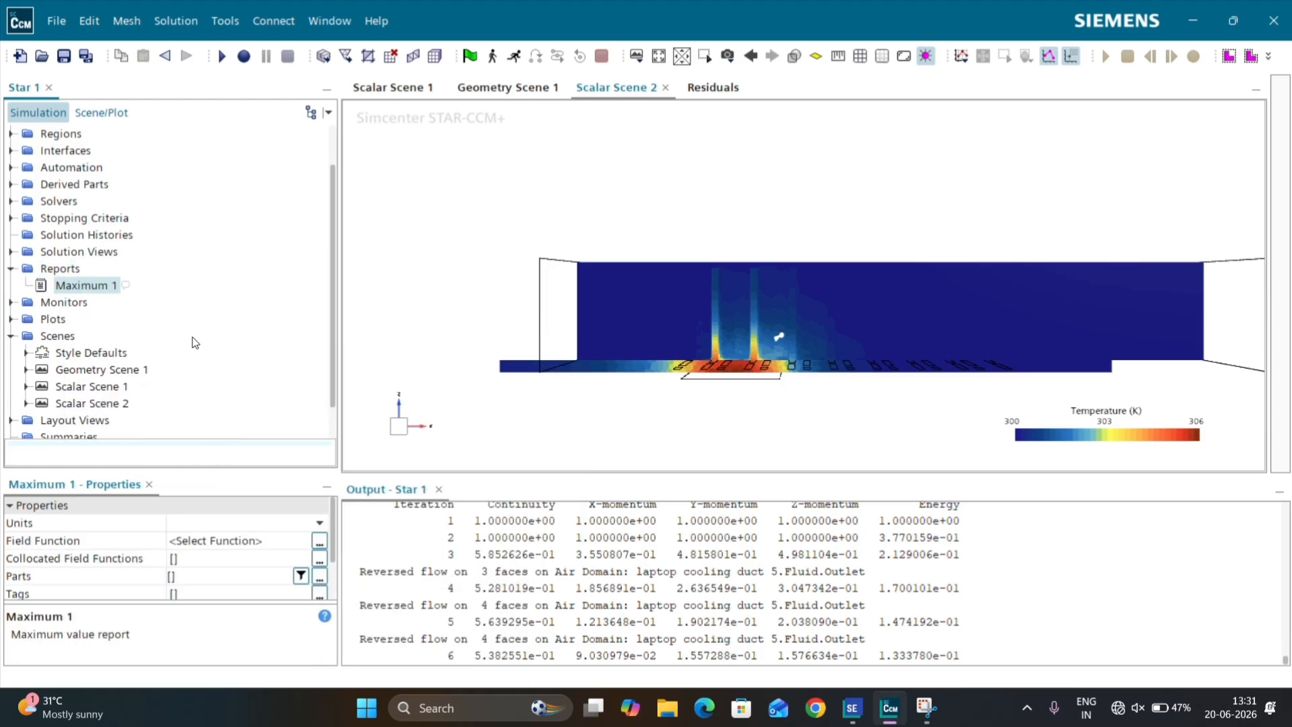
# Step: Set the Maximum 1 report's field function to Temperature
pyautogui.click(195, 543)
pyautogui.write('t')
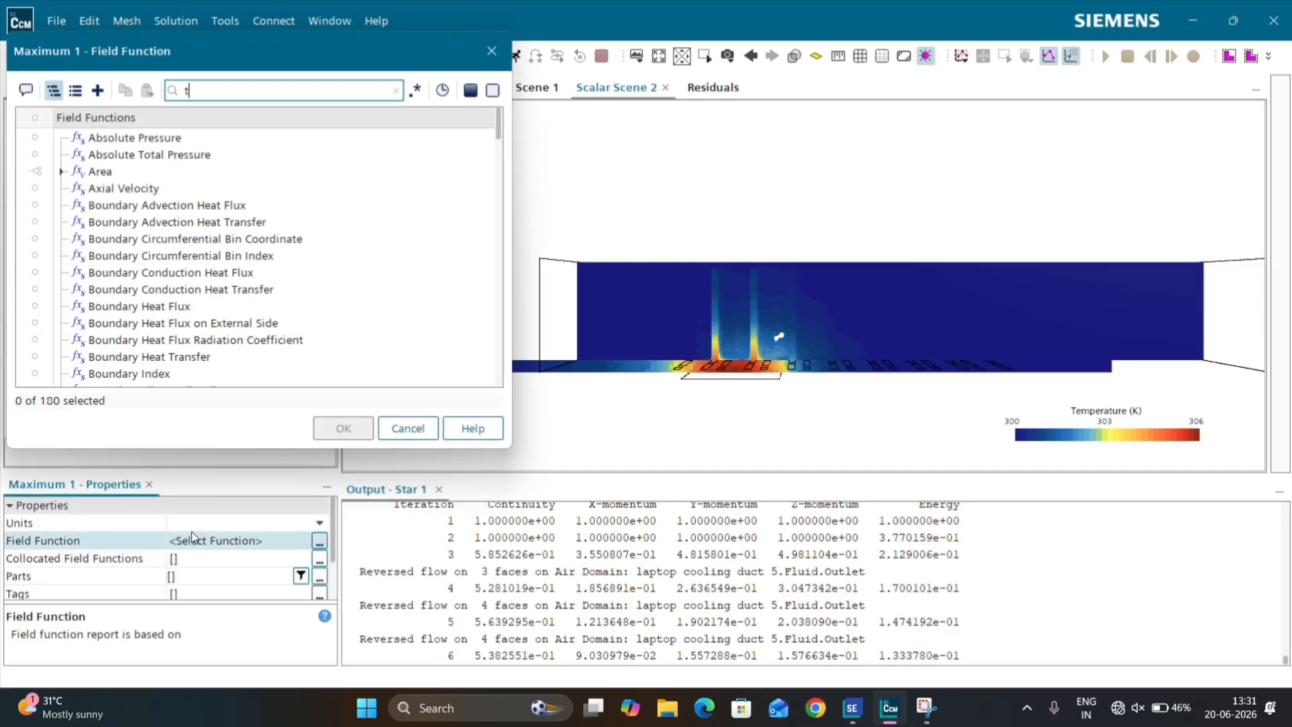
pyautogui.write('emp')
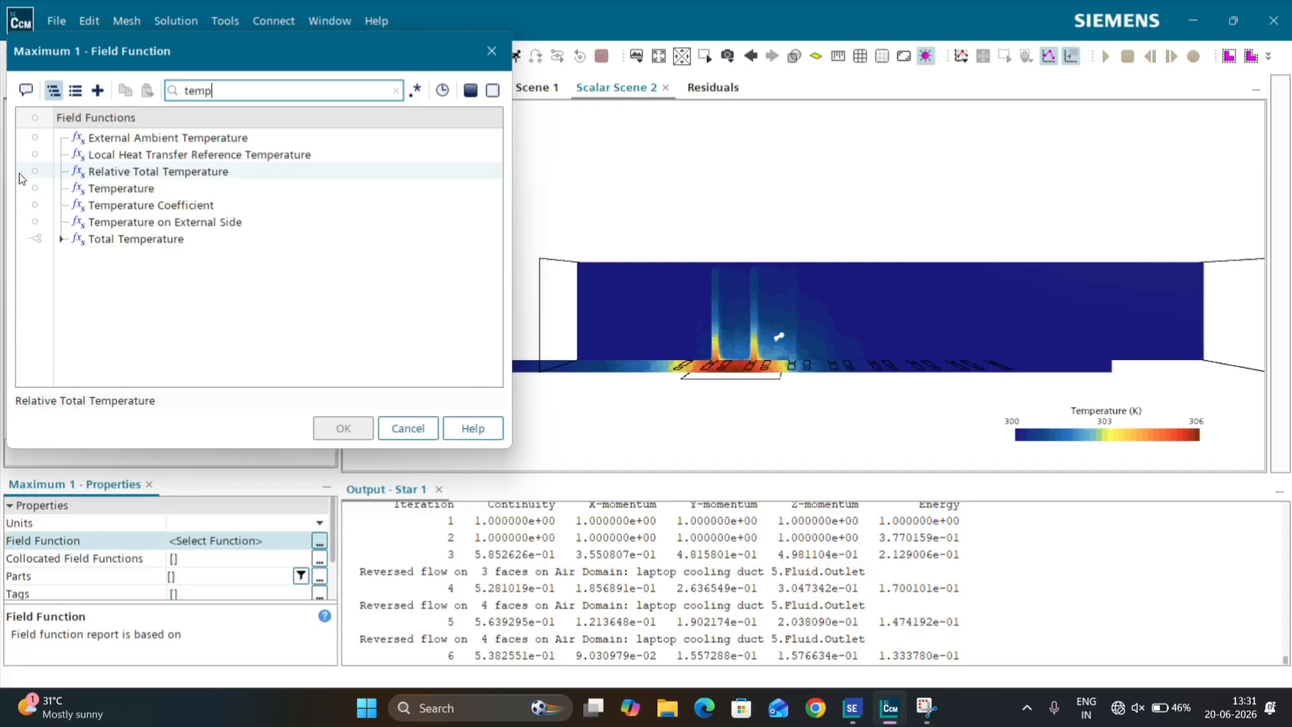
pyautogui.click(121, 188)
pyautogui.click(343, 430)
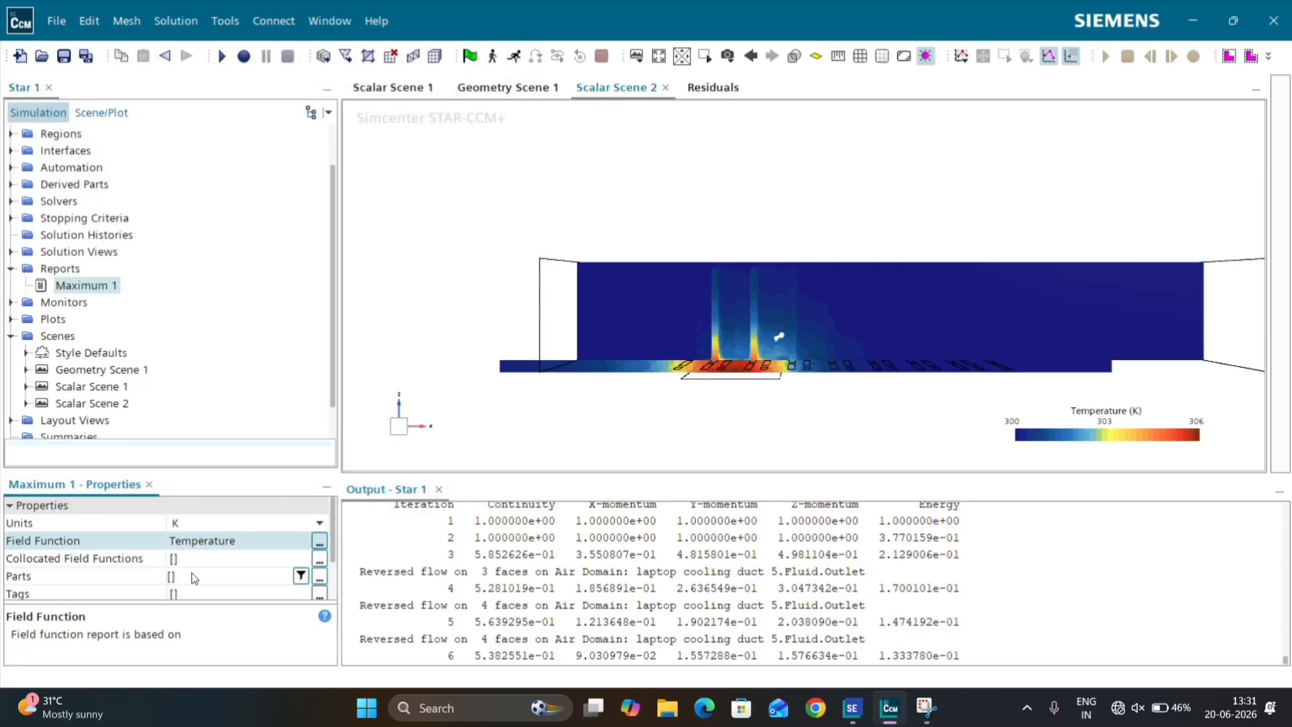
# Step: Assign the Solid Metal part of laptop cooling duct 5 as the input part of the Maximum 1 report
pyautogui.click(177, 577)
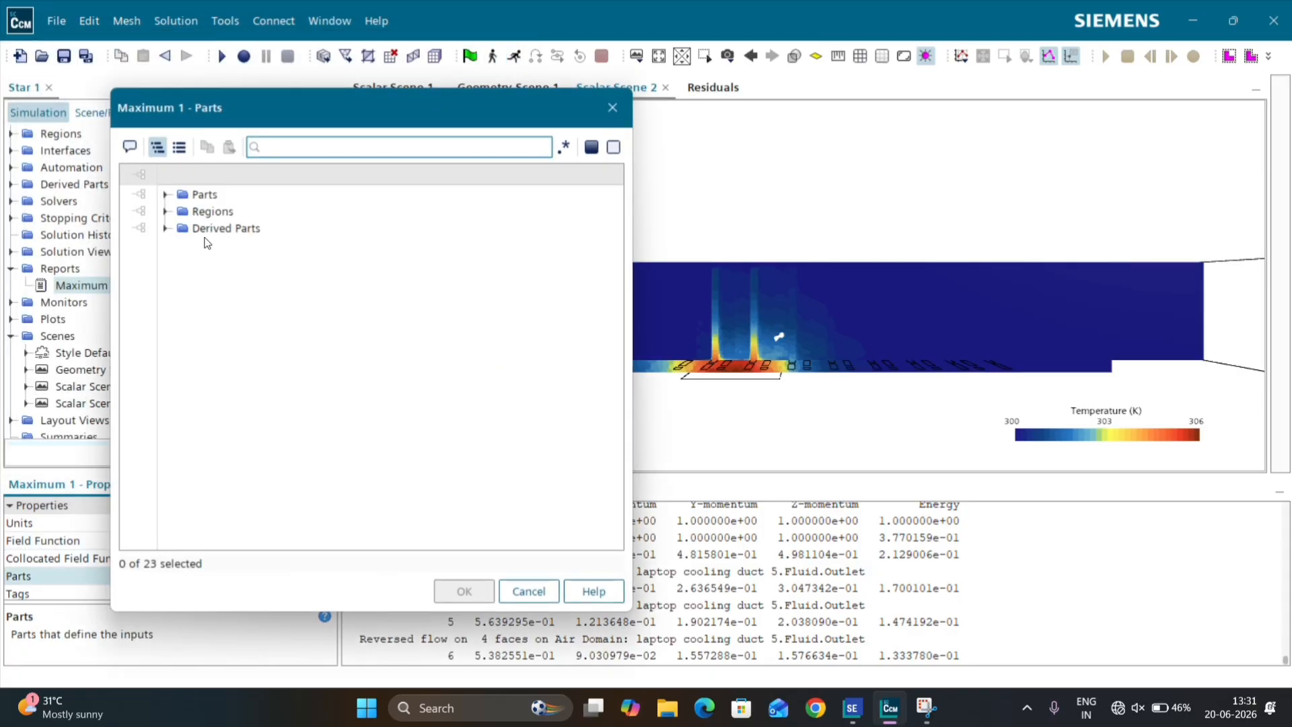
pyautogui.click(165, 194)
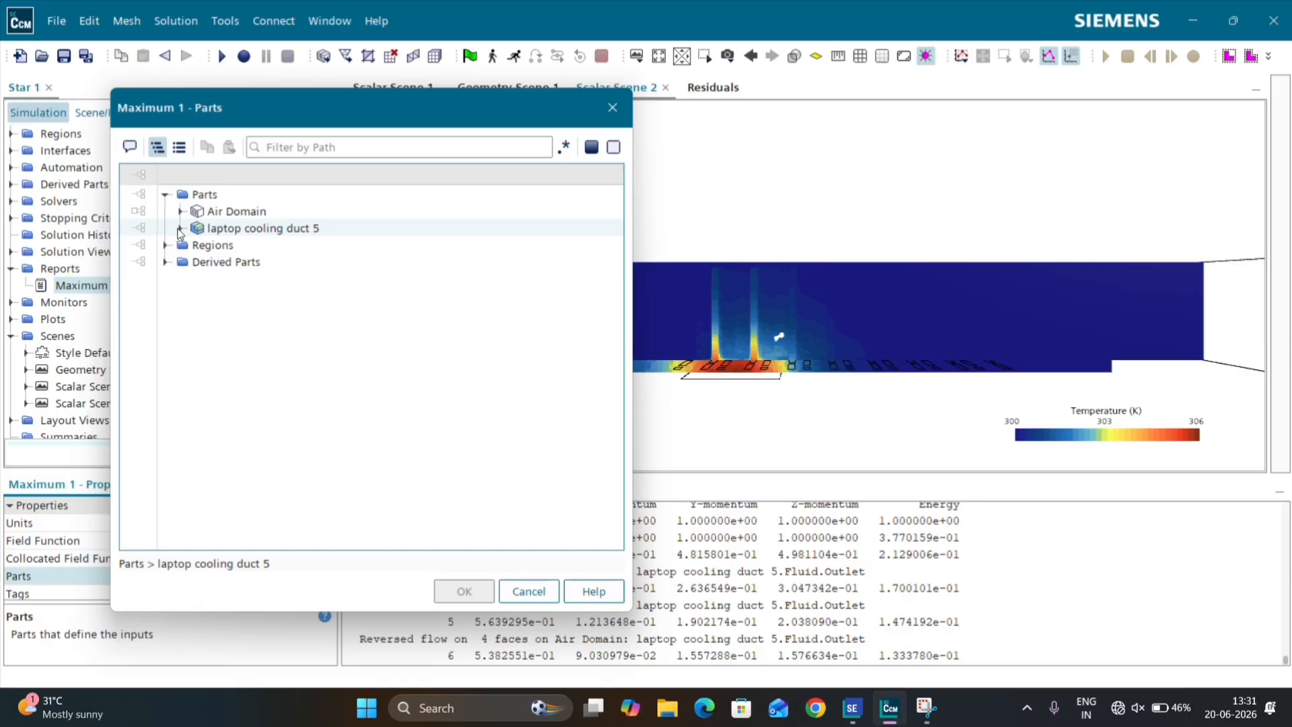
pyautogui.click(180, 229)
pyautogui.click(134, 261)
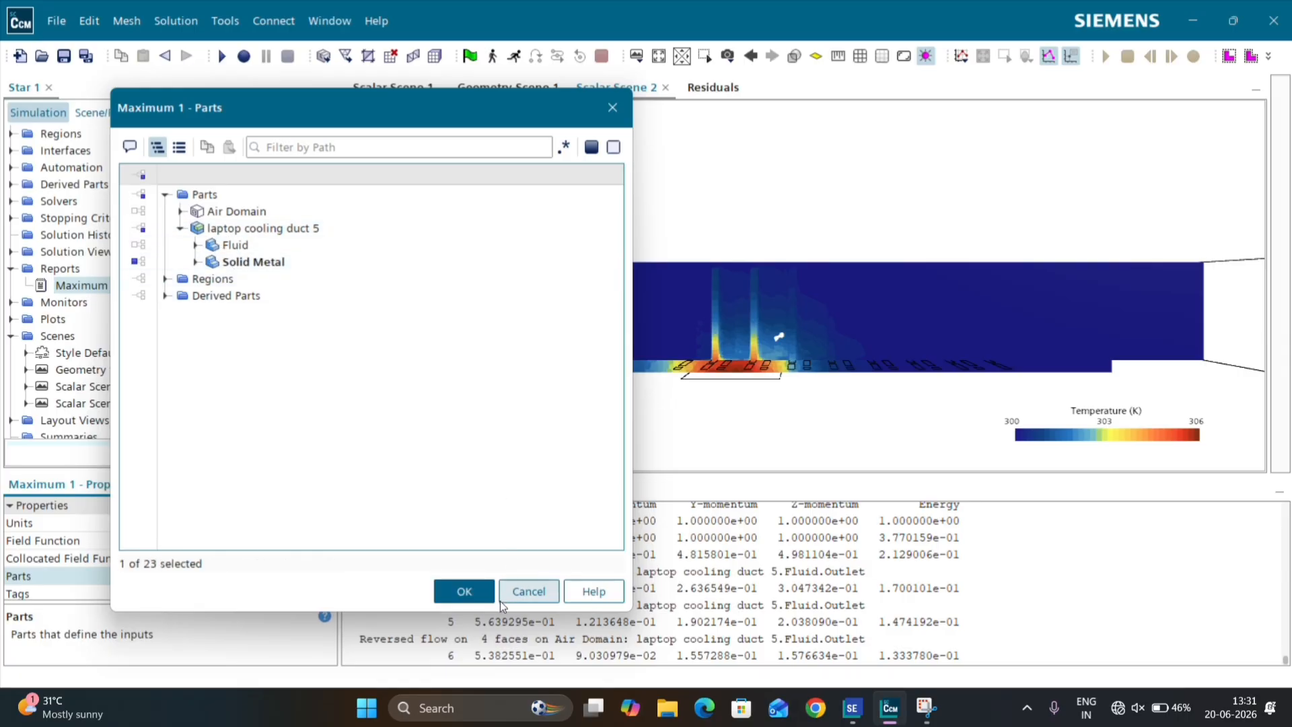
pyautogui.click(464, 591)
# Step: Create a monitor and plot from the Maximum 1 report and dock the plot between Scalar Scene 2 and Residuals
pyautogui.rightClick(87, 287)
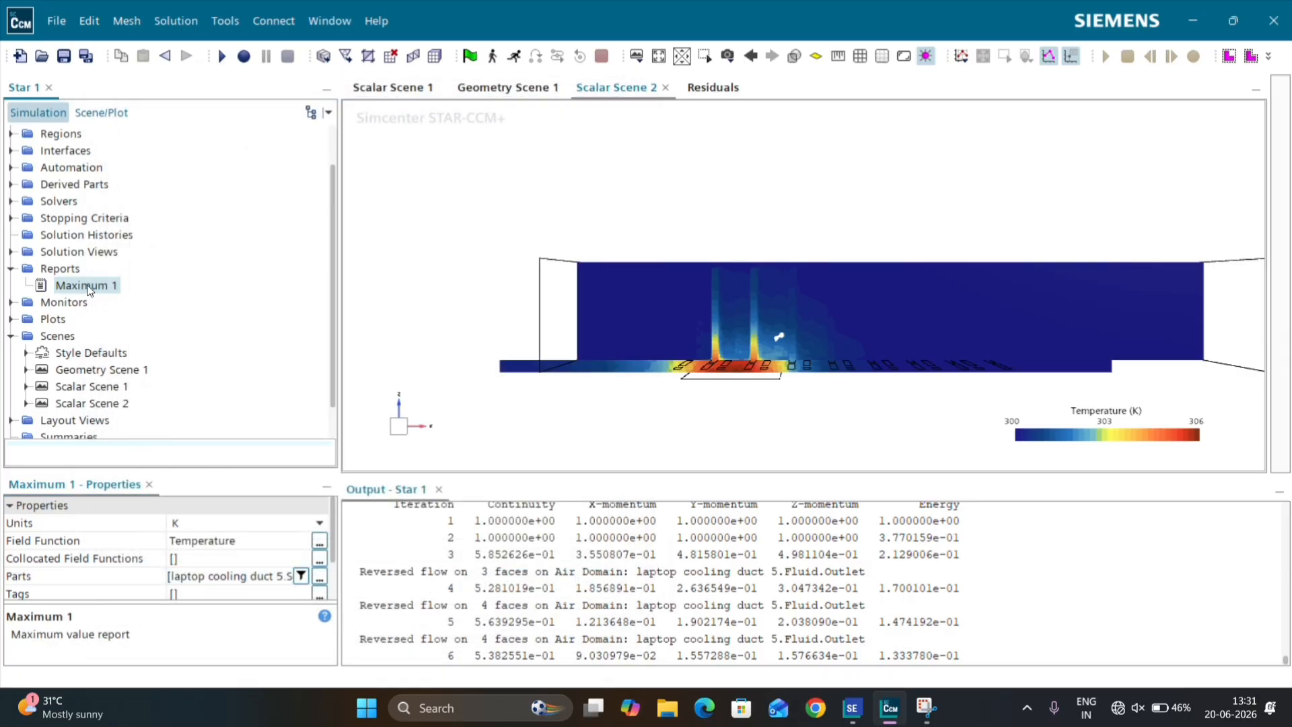
pyautogui.click(185, 390)
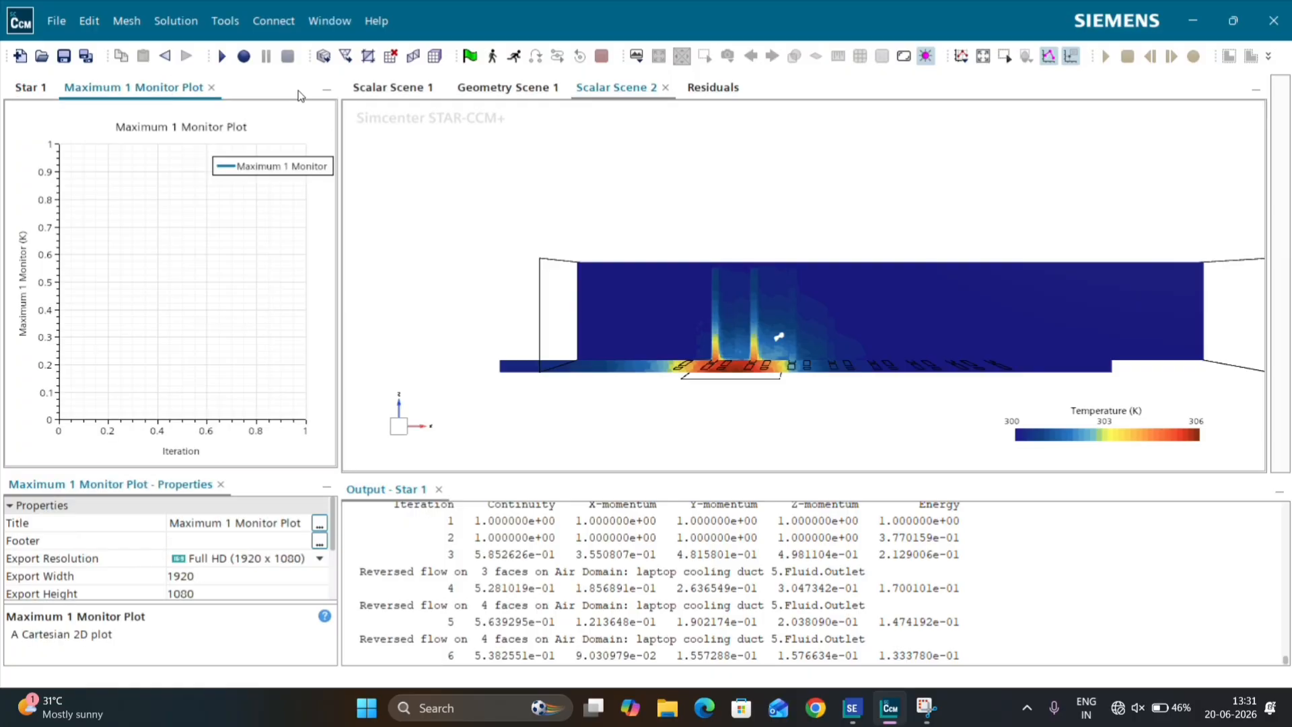
pyautogui.moveTo(300, 95); pyautogui.dragTo(702, 86)
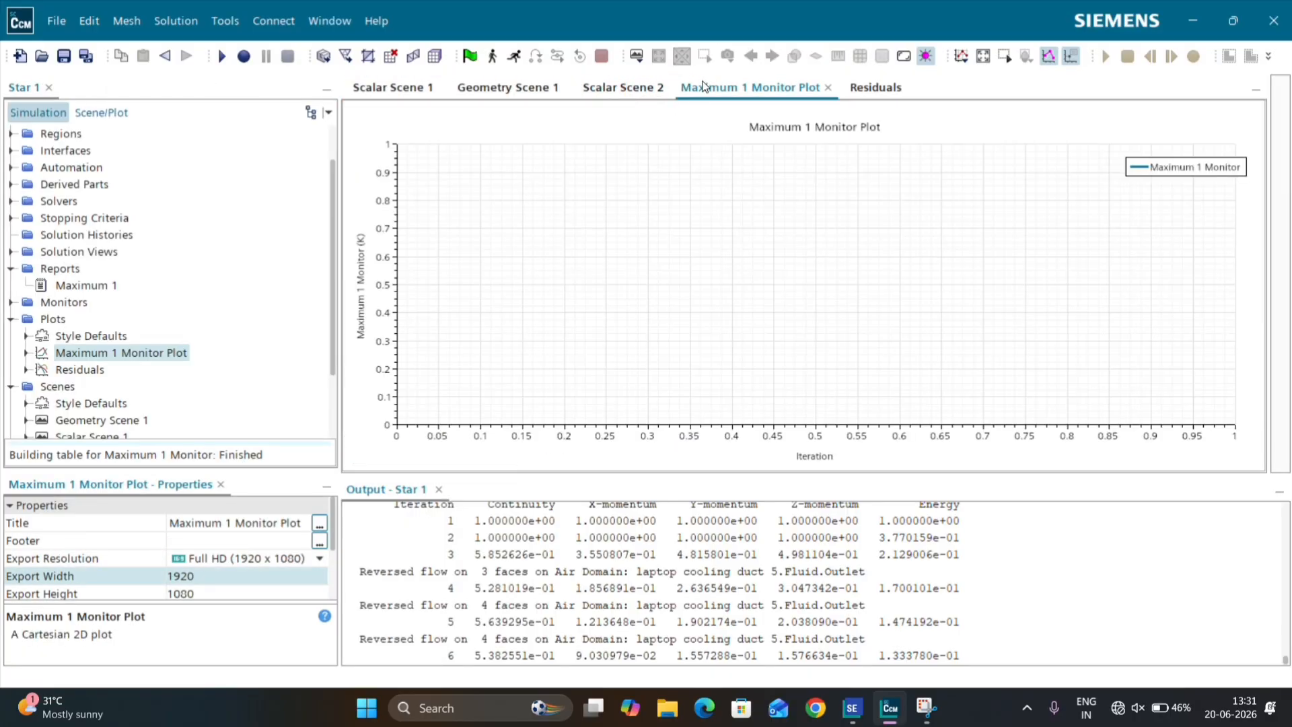
# Step: Resume the simulation run with Scalar Scene 2 shown and check the Residuals plot
pyautogui.click(621, 90)
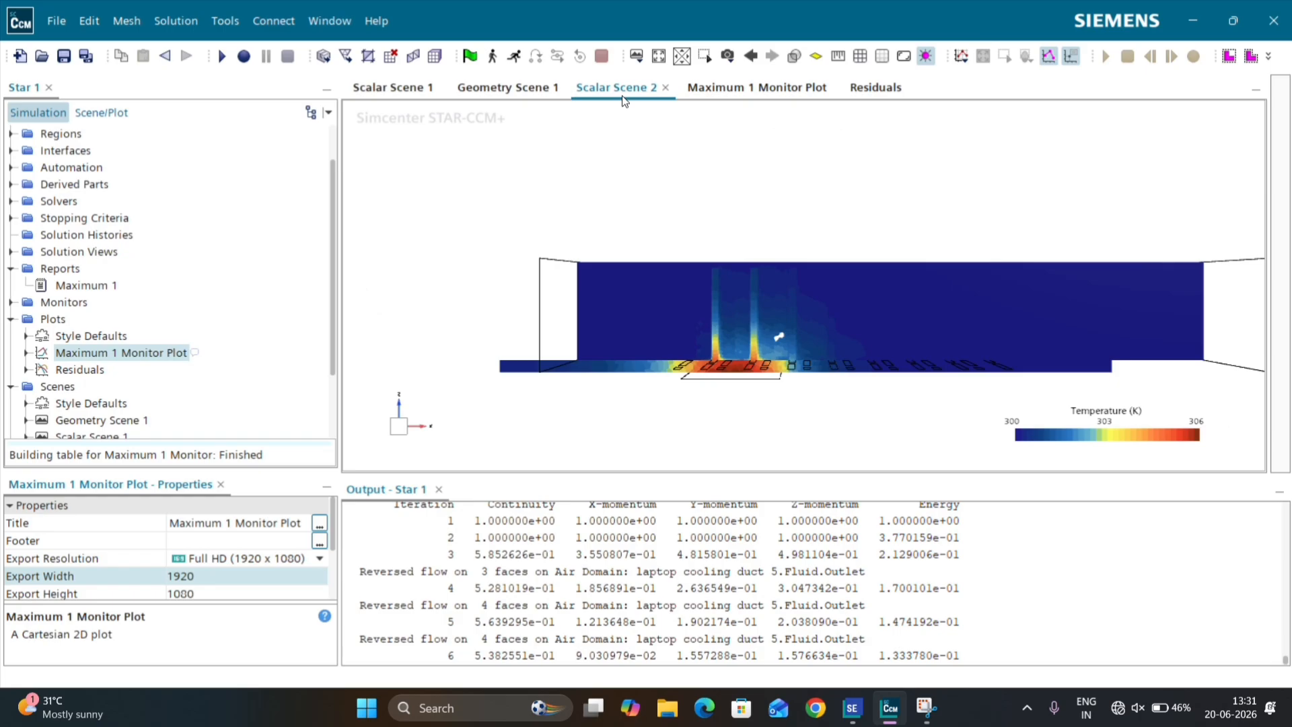
pyautogui.click(514, 58)
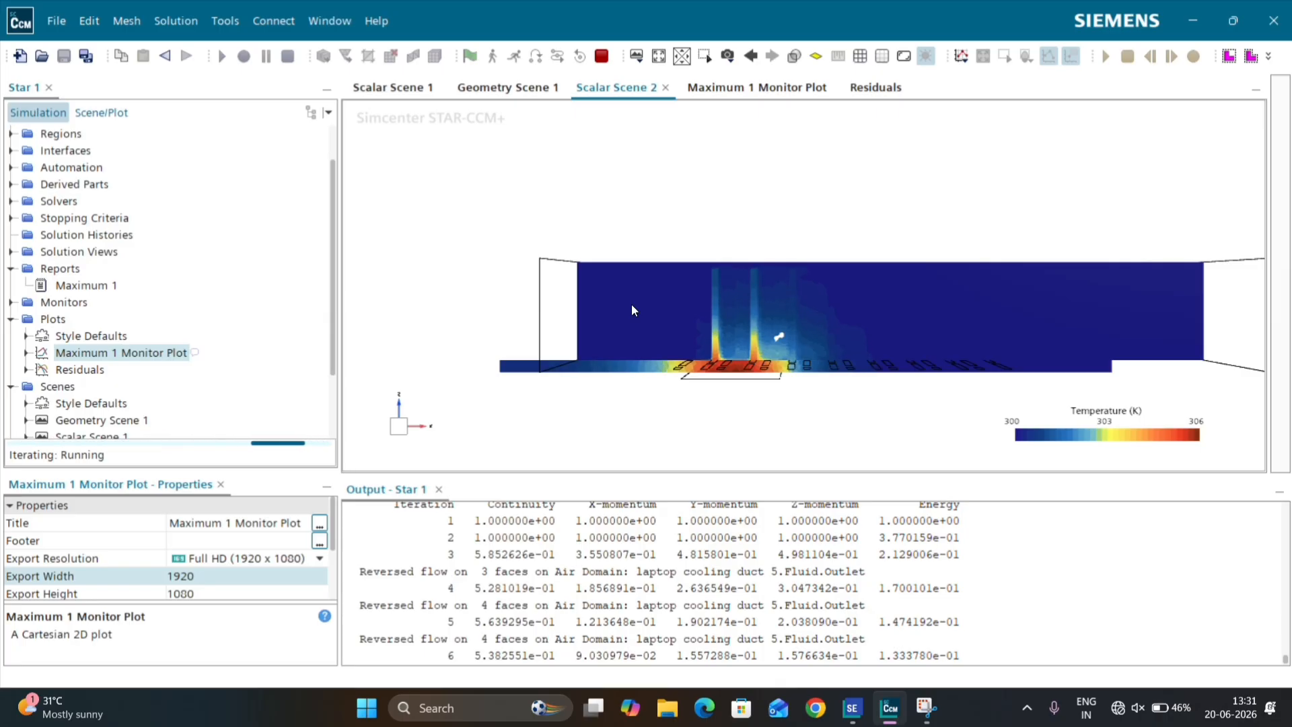
pyautogui.click(900, 89)
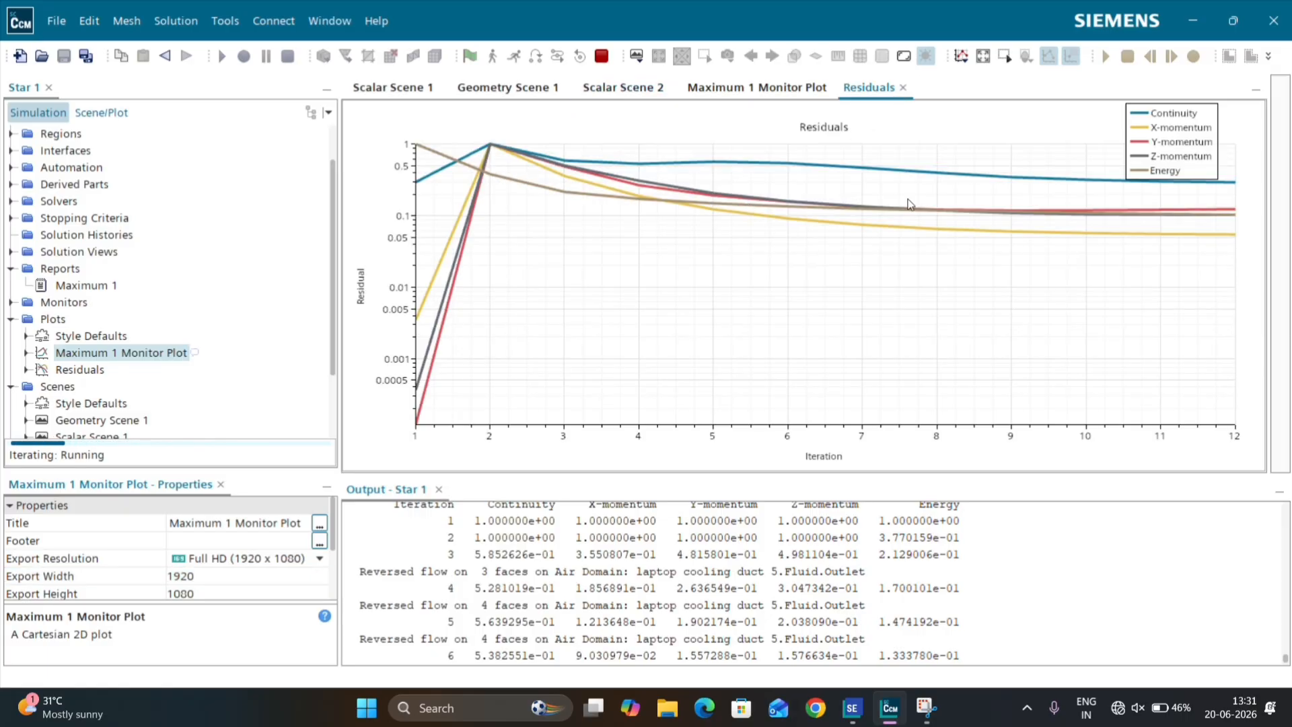
# Step: Move the legend of the Maximum 1 Monitor Plot to the East position, clear of the curve
pyautogui.click(762, 91)
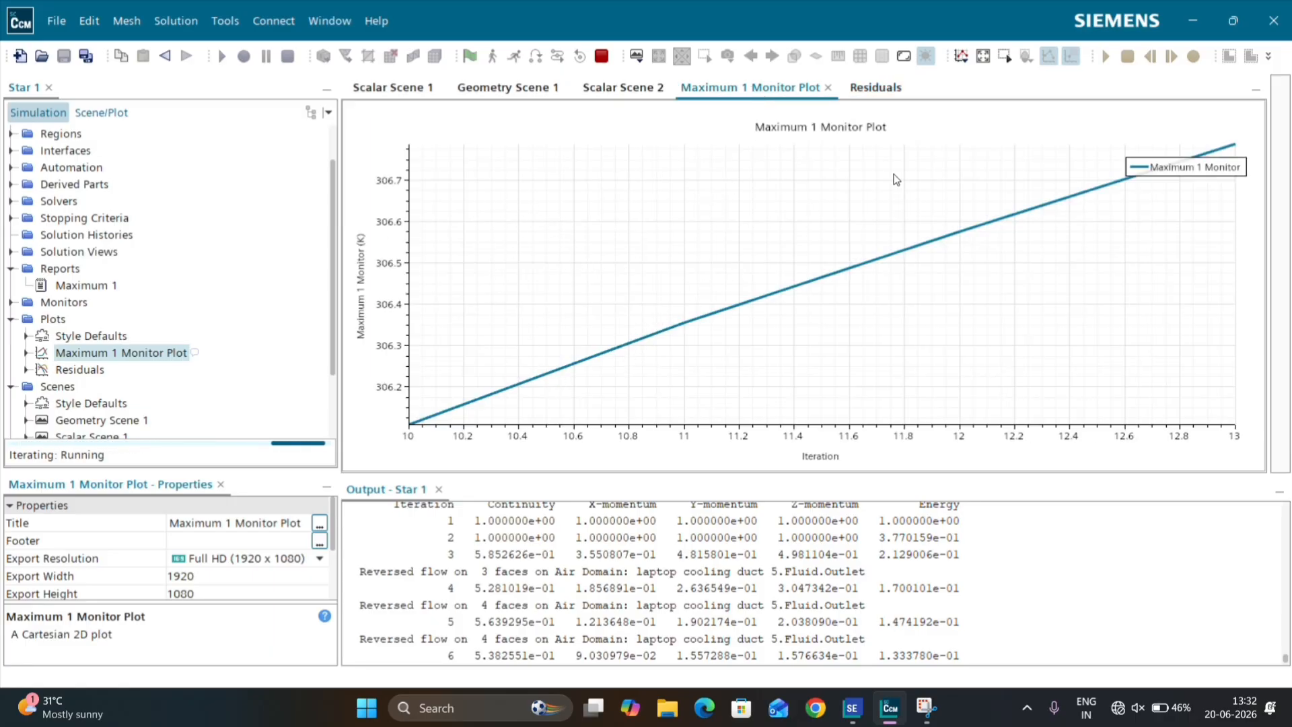
pyautogui.moveTo(1160, 158); pyautogui.dragTo(1176, 311)
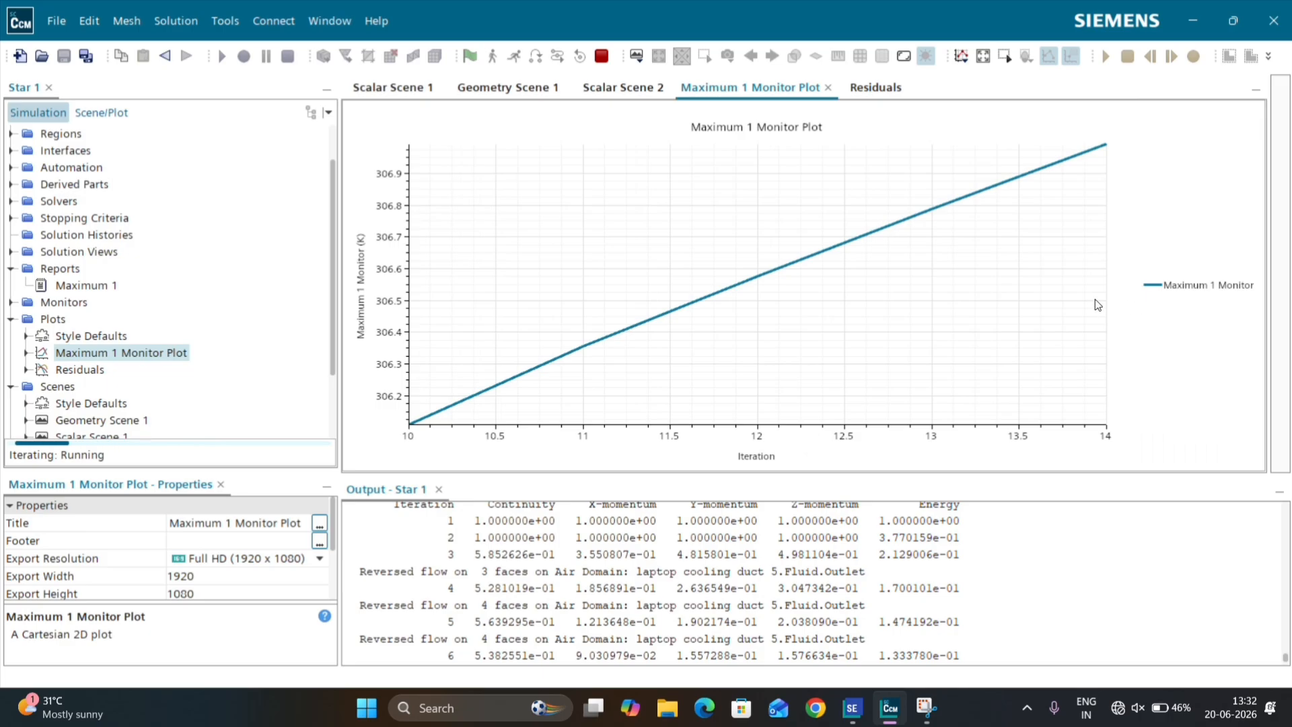
# Step: Examine the temperature contours, the meshed geometry, the axial velocity contours and the reversed-flow messages while the solver iterates
pyautogui.click(625, 88)
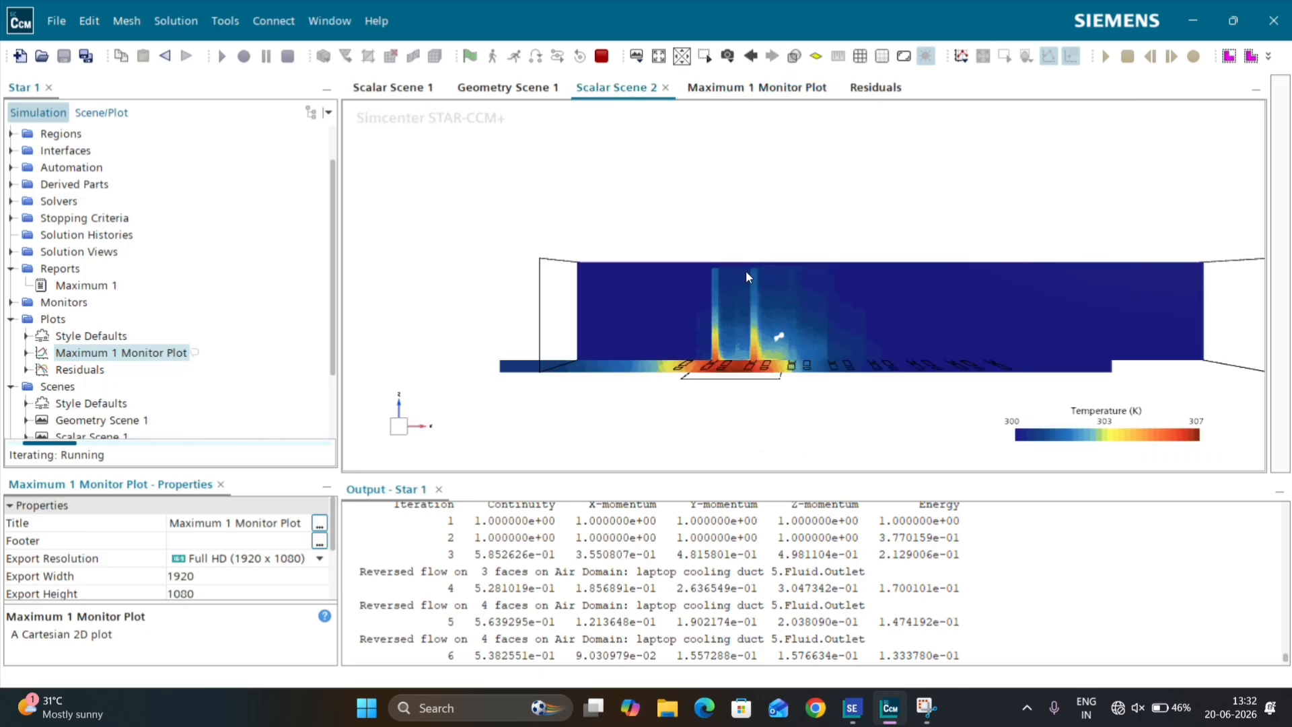
pyautogui.click(507, 94)
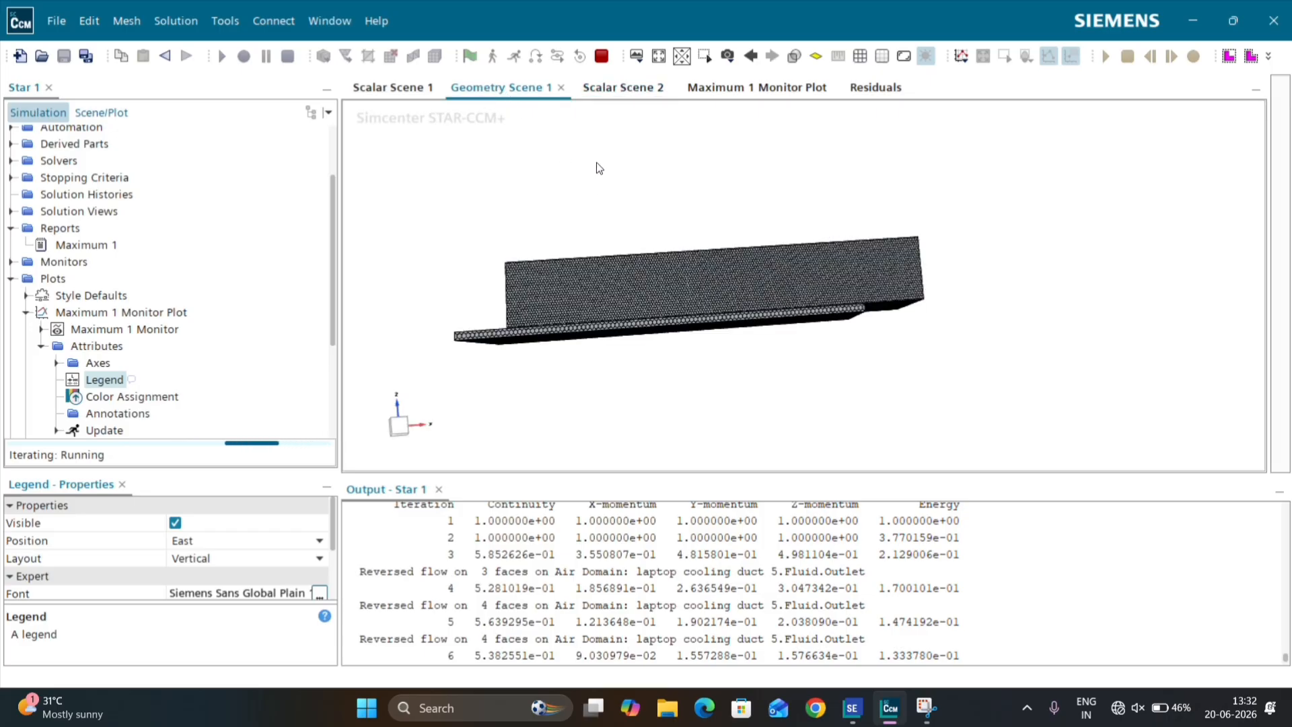
pyautogui.click(424, 94)
pyautogui.moveTo(510, 94); pyautogui.dragTo(527, 95)
pyautogui.click(397, 88)
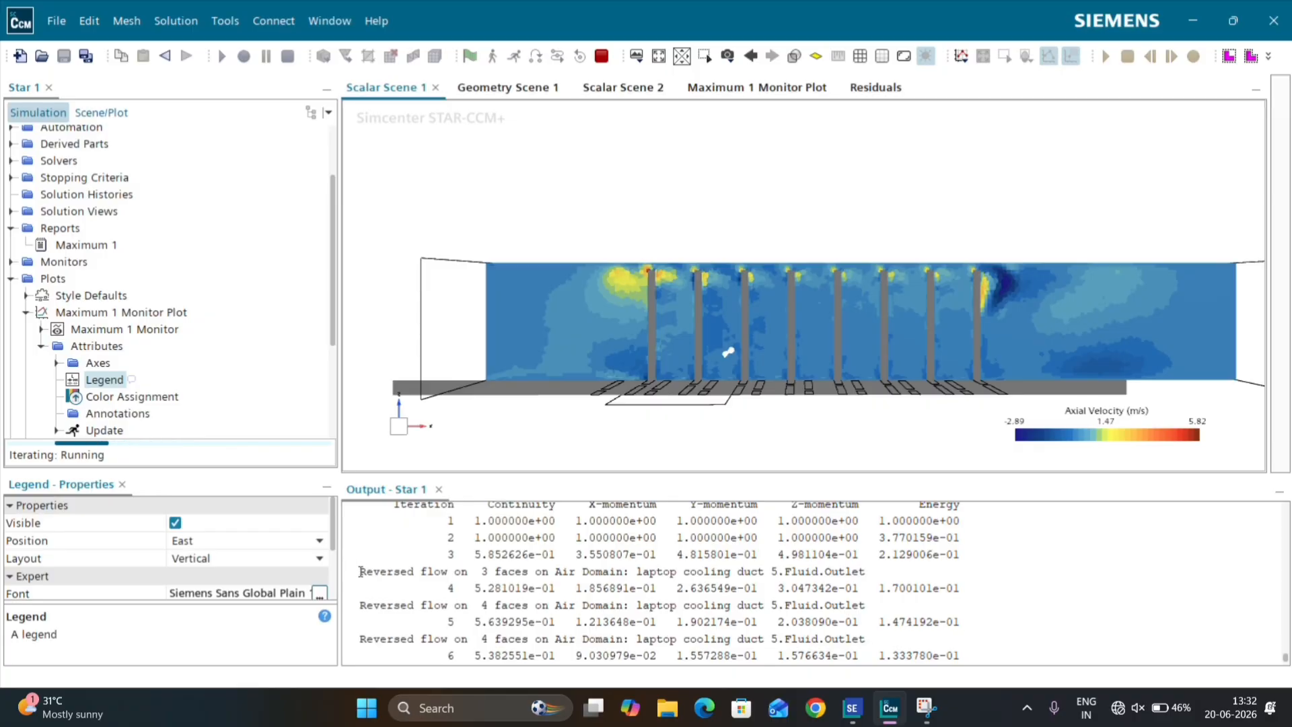
pyautogui.moveTo(360, 571); pyautogui.dragTo(469, 572)
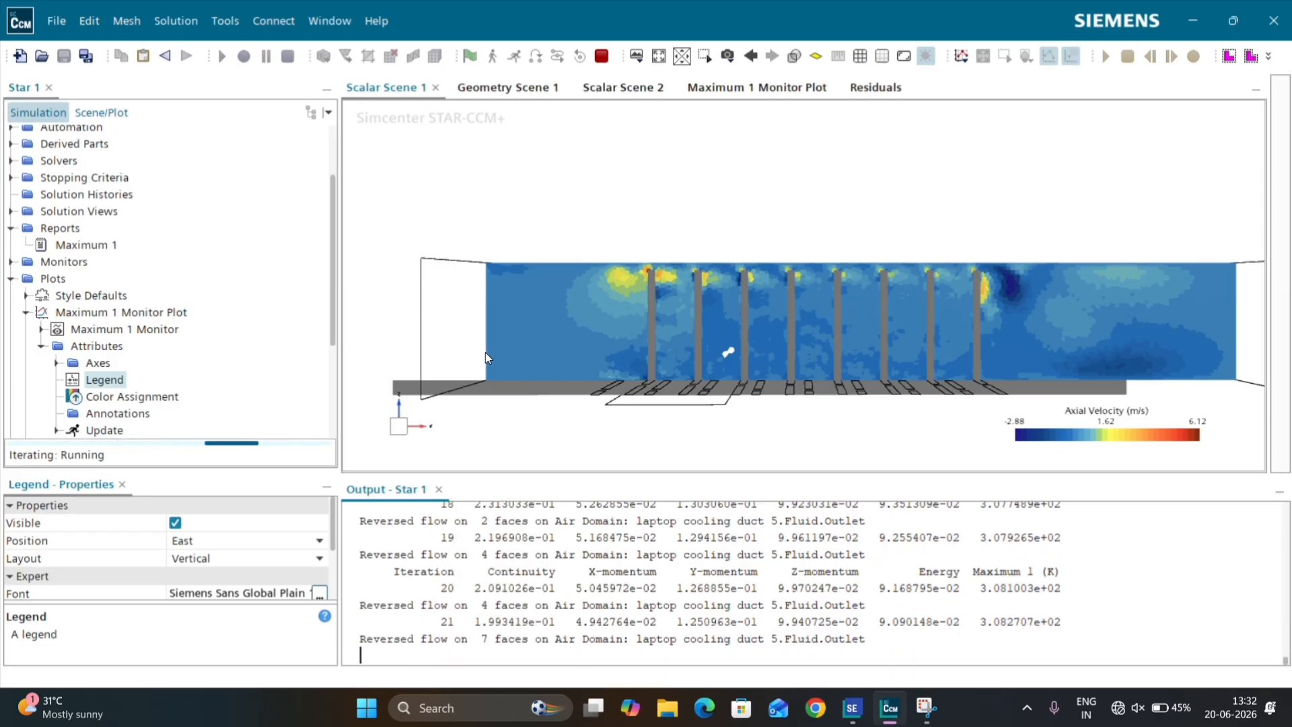
# Step: Reorder the open scenes so that Scalar Scene 1 sits between Geometry Scene 1 and Scalar Scene 2
pyautogui.click(531, 91)
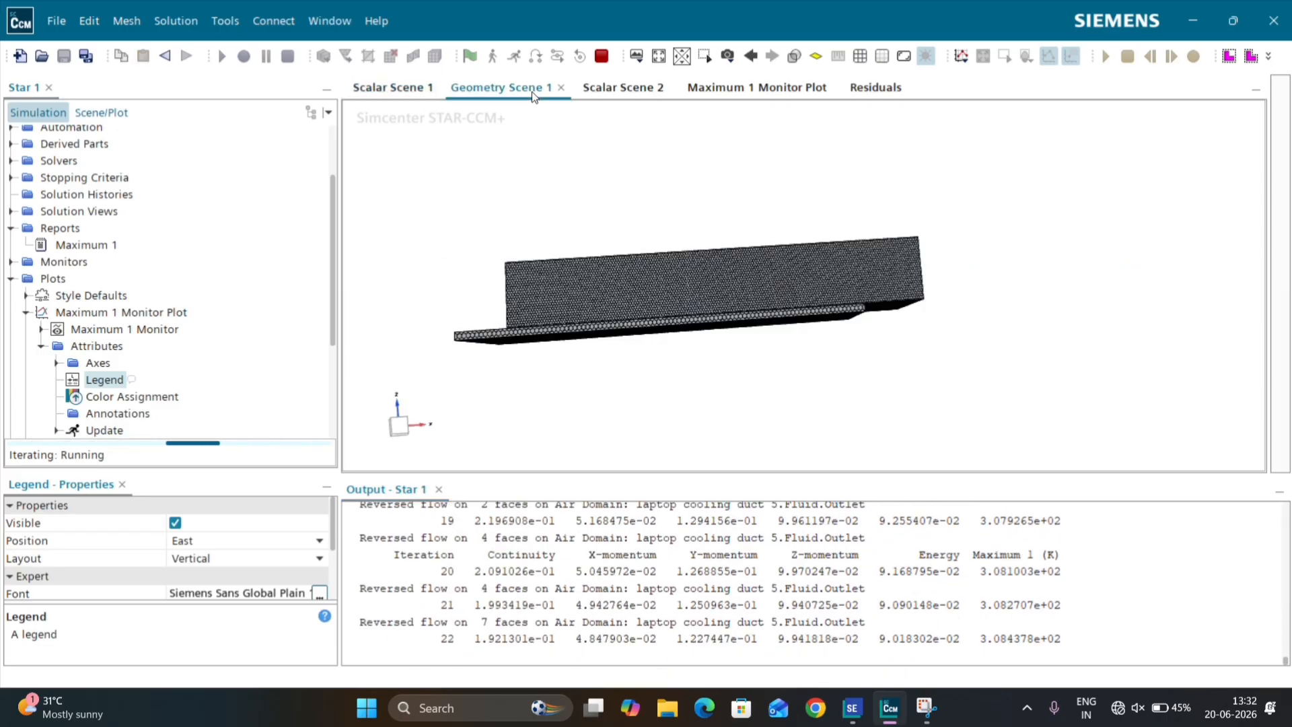
pyautogui.click(592, 88)
pyautogui.click(422, 90)
pyautogui.moveTo(422, 91); pyautogui.dragTo(534, 84)
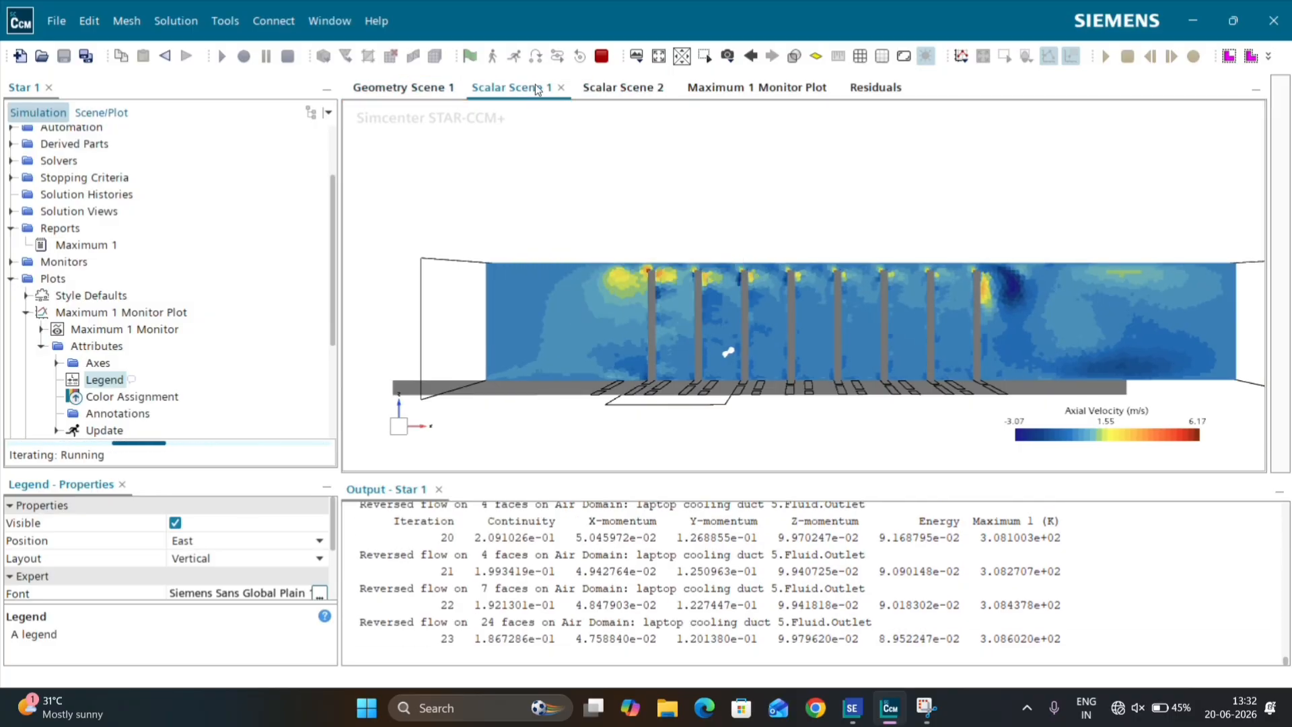
pyautogui.click(402, 94)
pyautogui.click(534, 82)
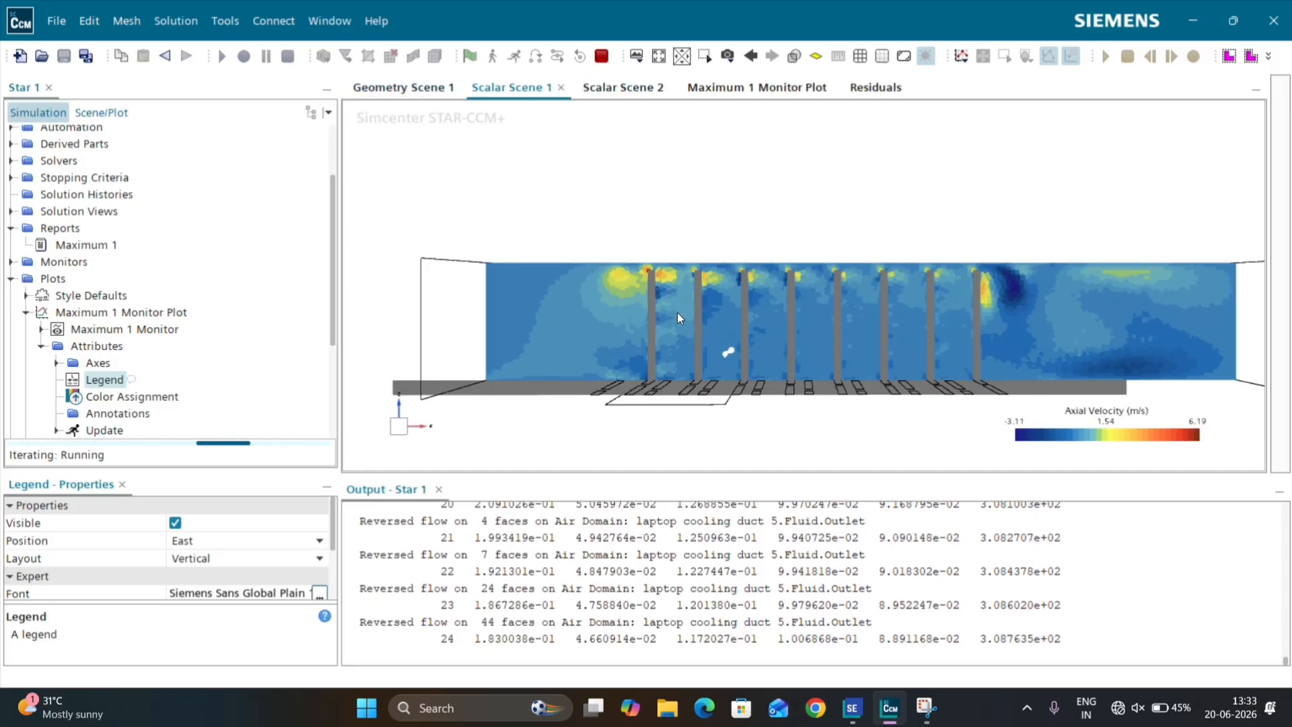
# Step: Examine the temperature scene, the Maximum 1 Monitor Plot and the Residuals plot to follow the solution's convergence
pyautogui.click(616, 90)
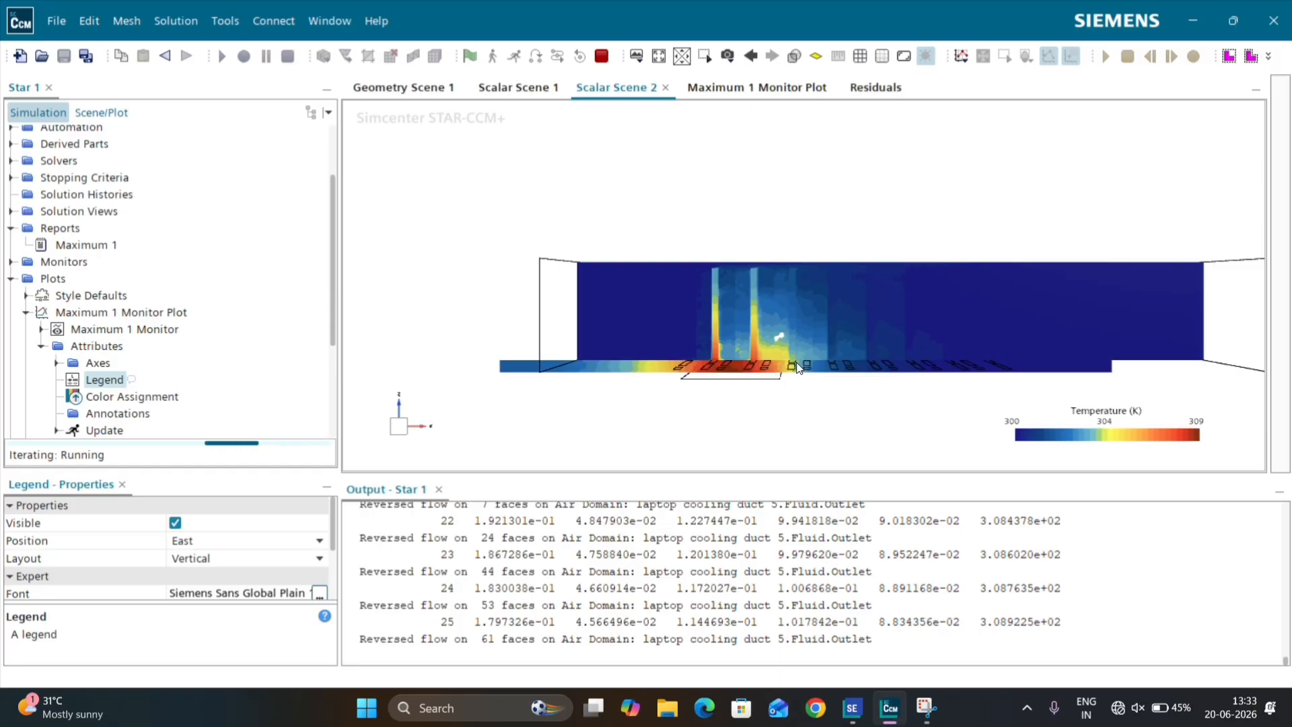
pyautogui.click(703, 88)
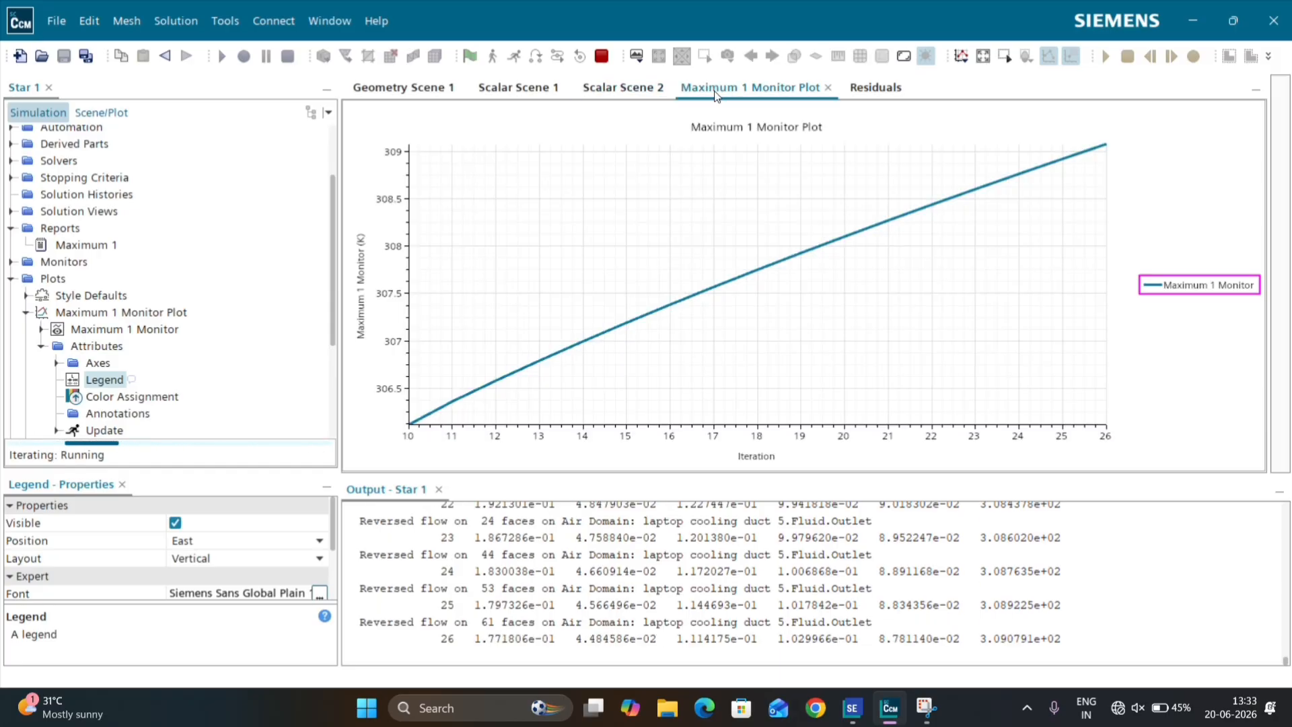
pyautogui.click(868, 87)
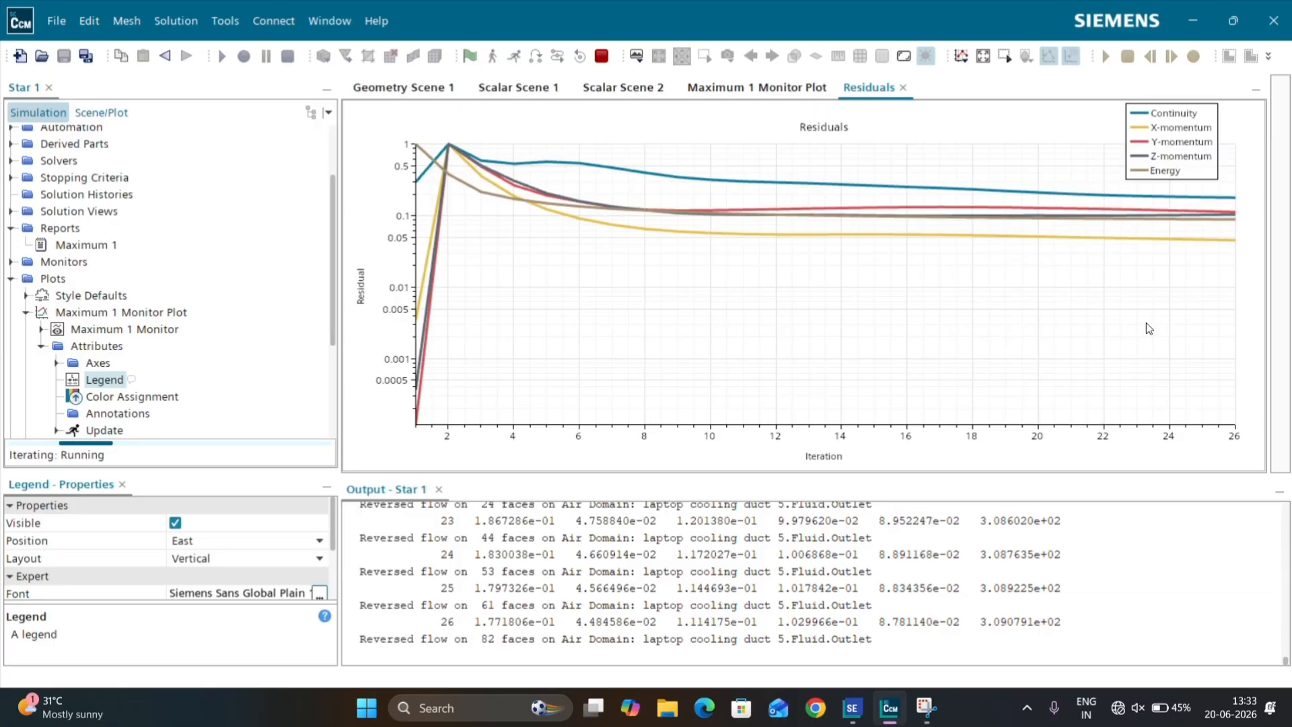
pyautogui.moveTo(578, 162)
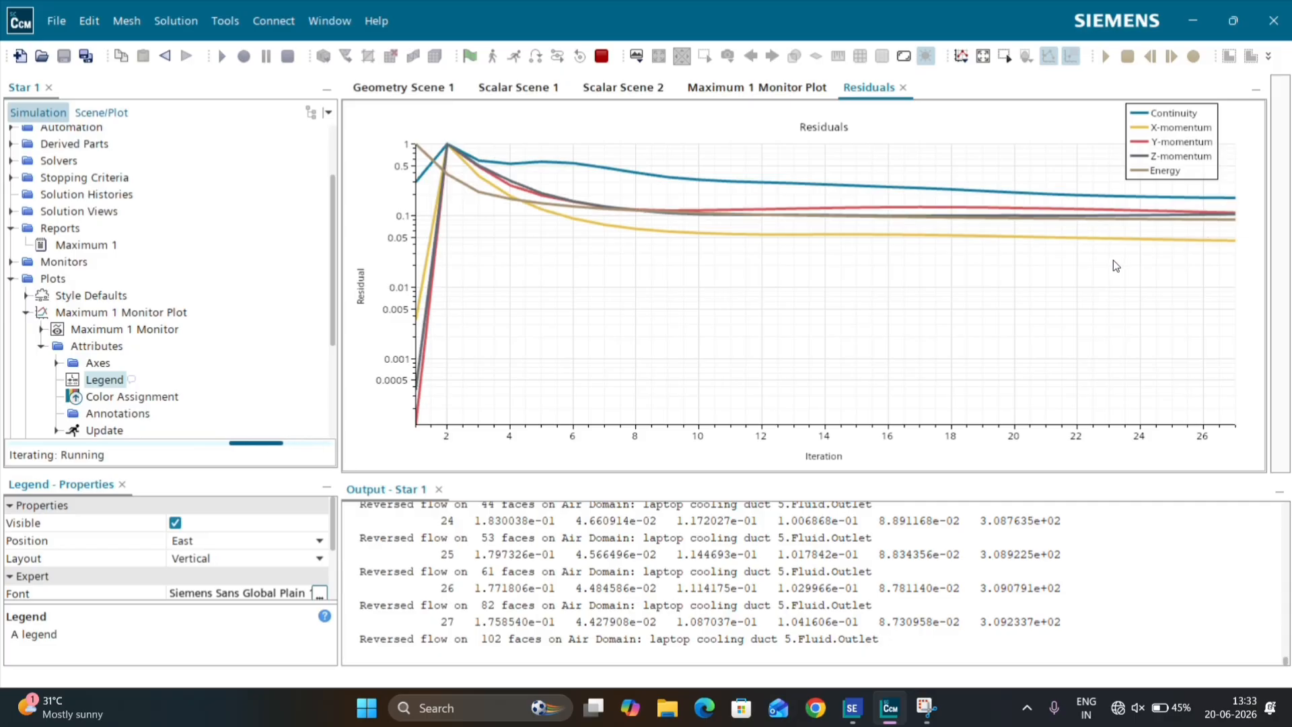
pyautogui.click(753, 88)
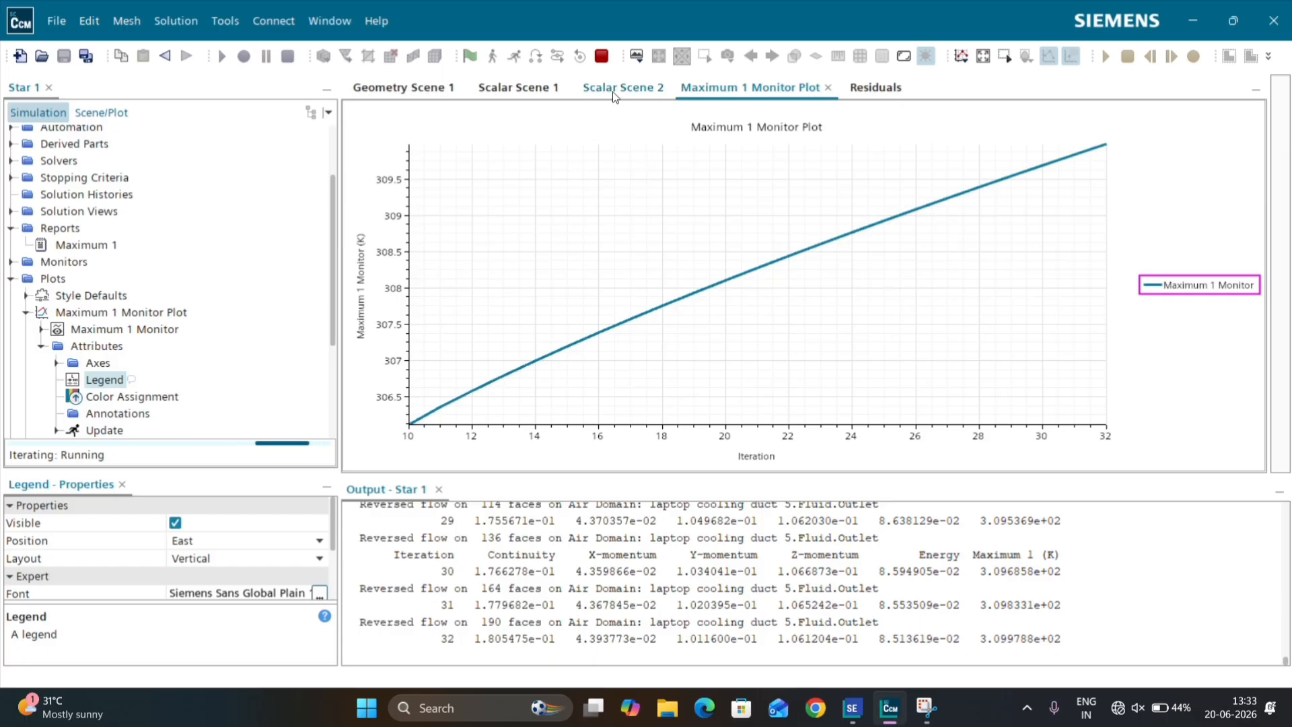
pyautogui.click(631, 86)
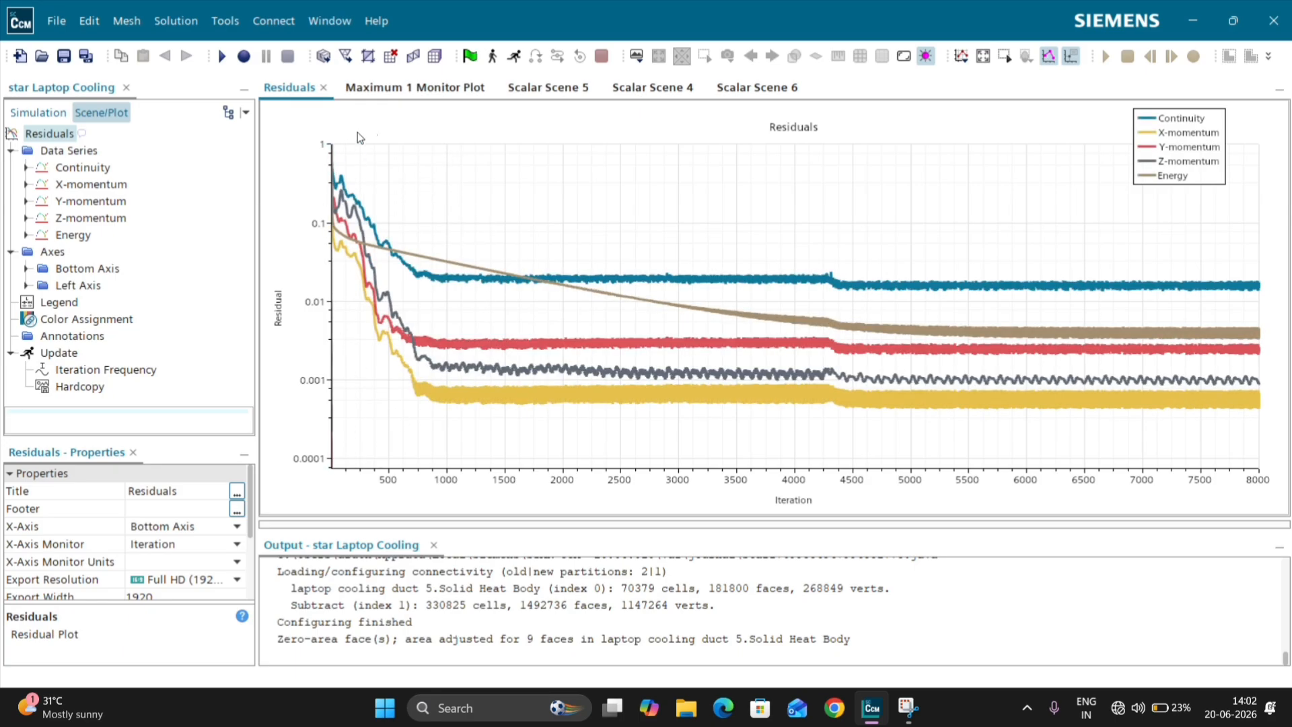
# Step: In the completed star Laptop Cooling simulation, examine the maximum temperature plot and Scalar Scene 5's temperature contours on the base and fins
pyautogui.click(387, 89)
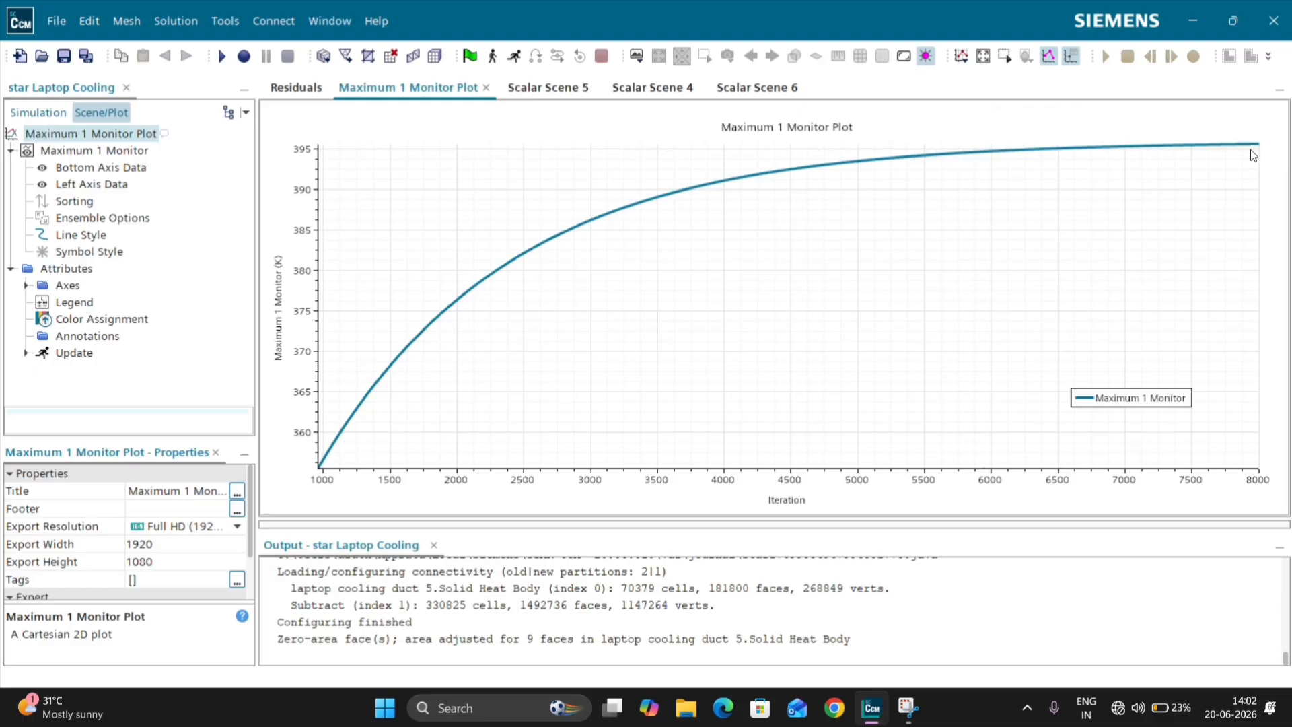
pyautogui.moveTo(1009, 152)
pyautogui.click(526, 92)
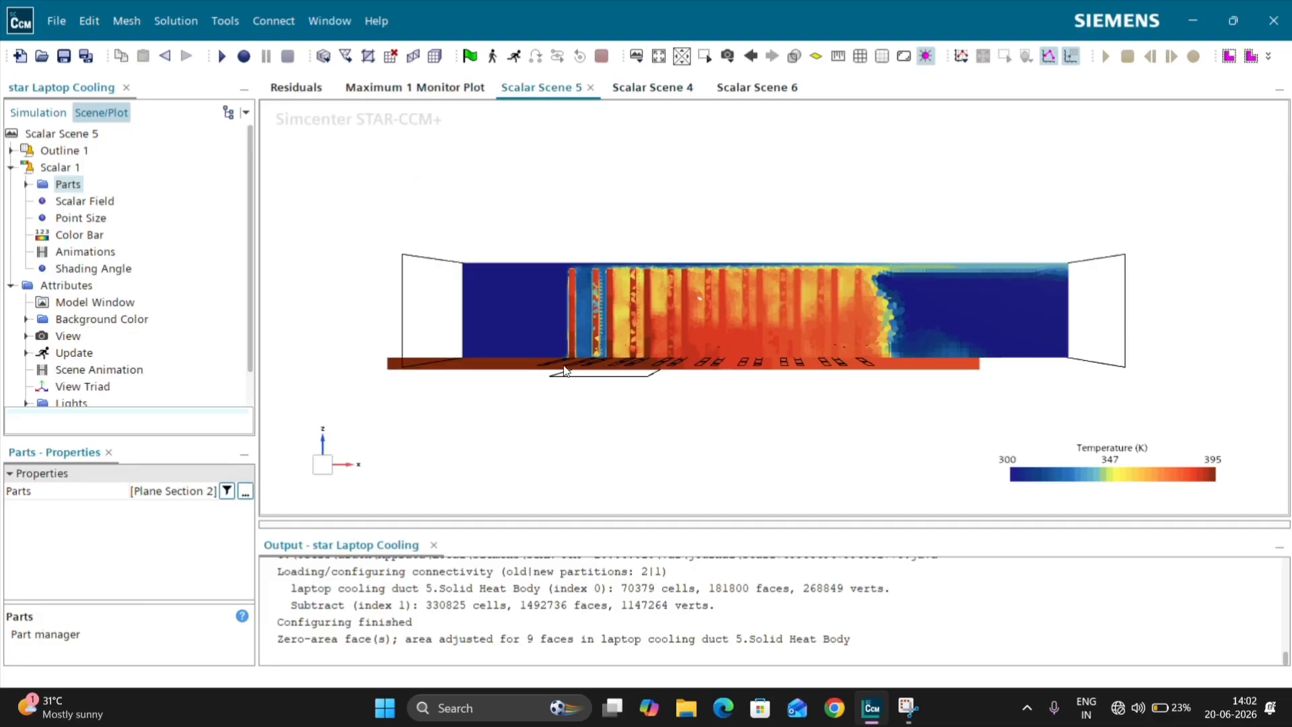
pyautogui.click(517, 369)
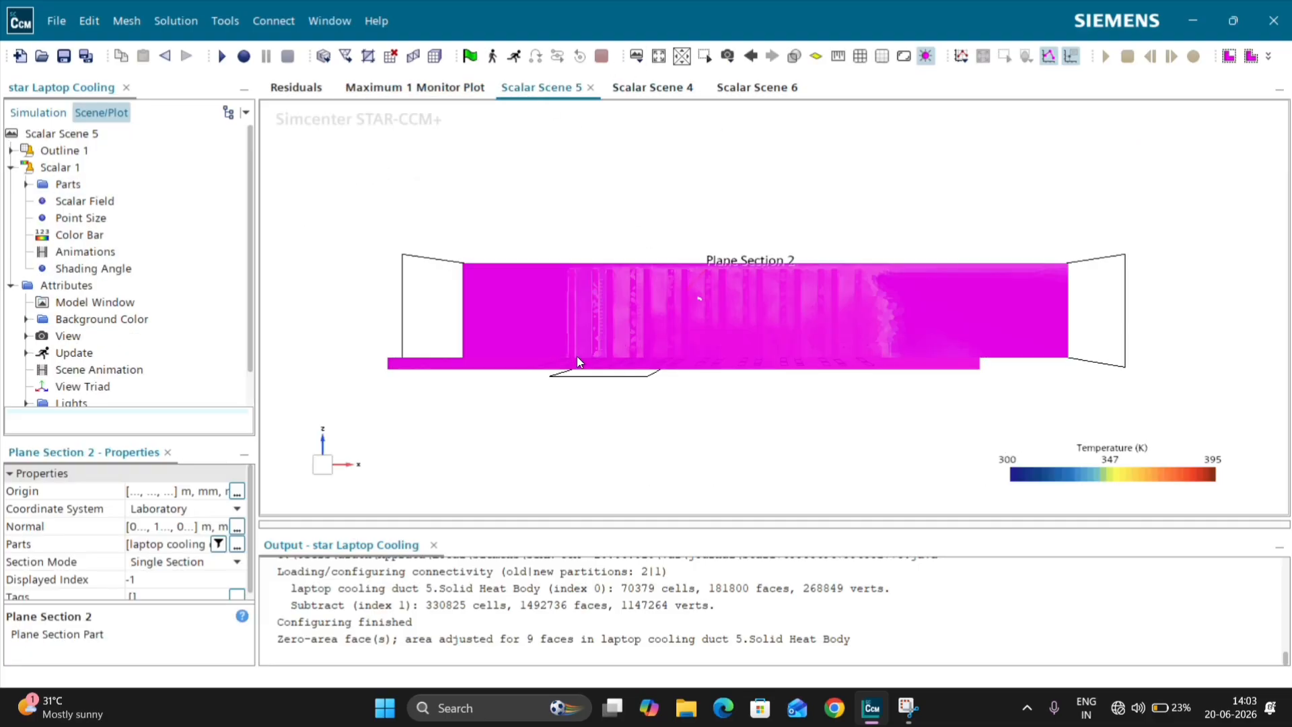
pyautogui.click(733, 370)
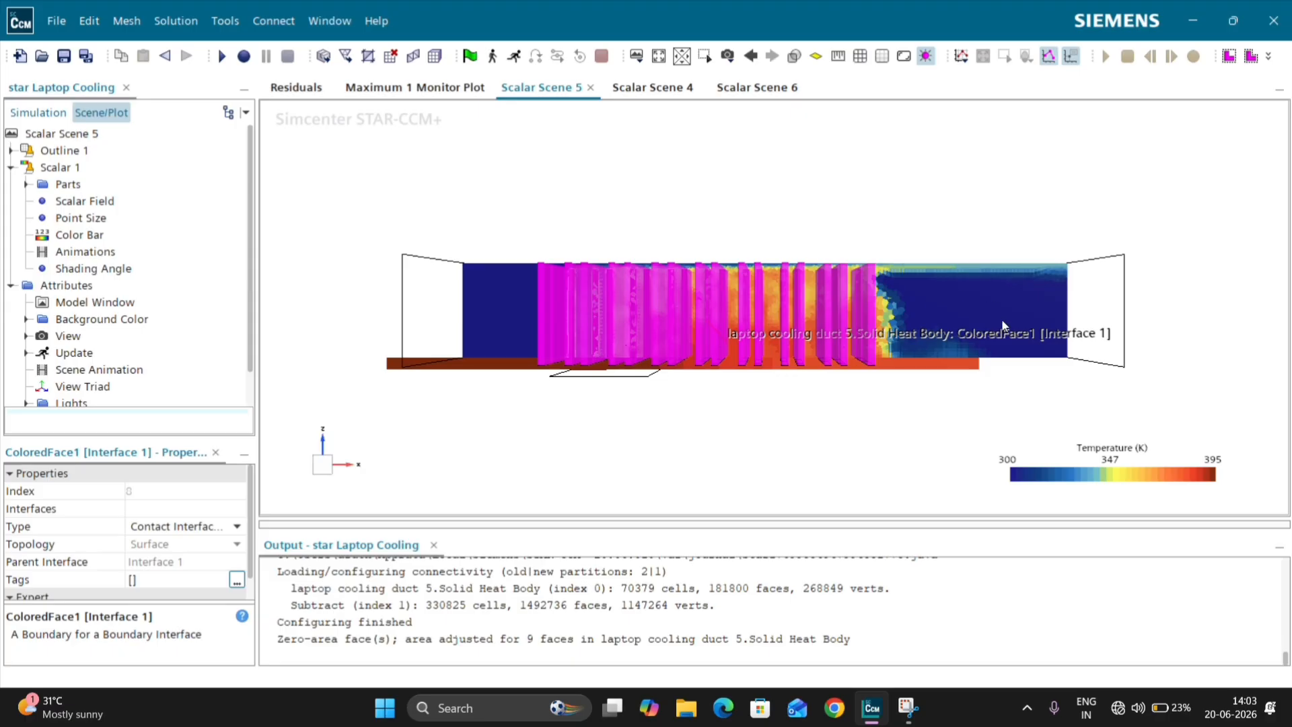
# Step: Examine the duct temperature contours in Scalar Scene 5 and the axial velocity contours around the fins in Scalar Scene 4
pyautogui.scroll(2, 911, 312)
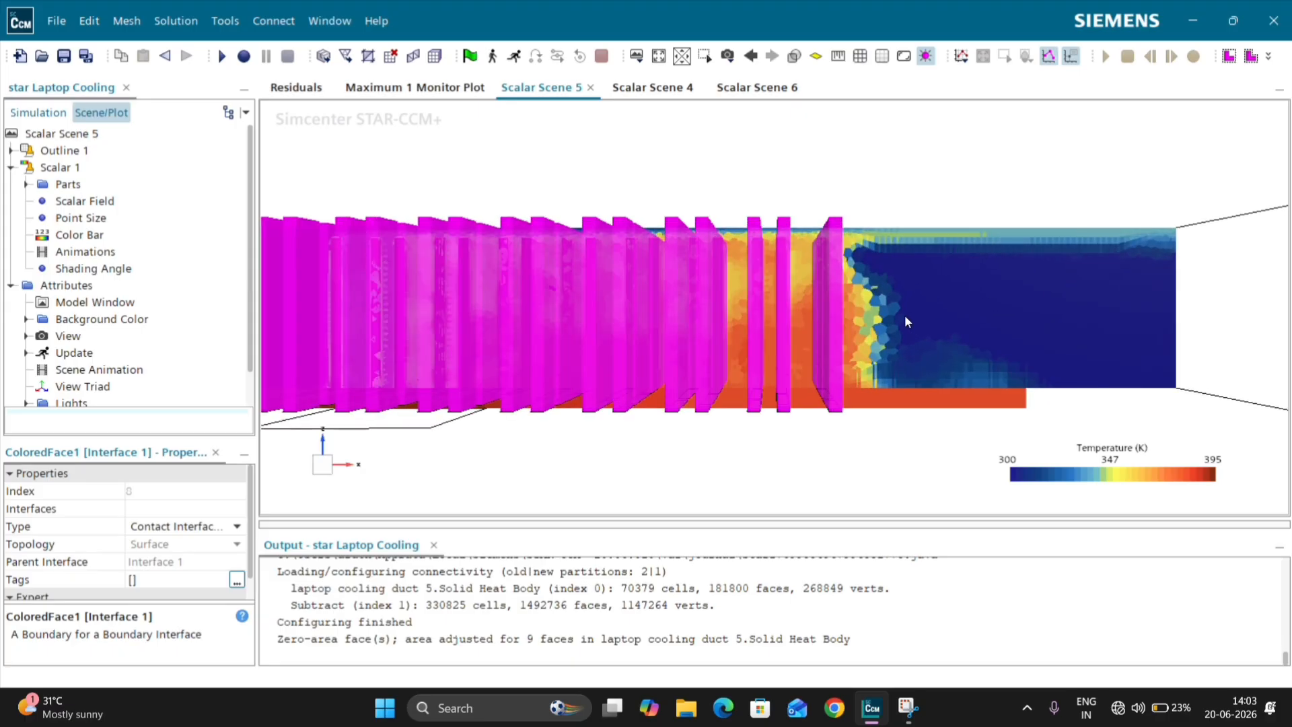
pyautogui.scroll(2, 878, 277)
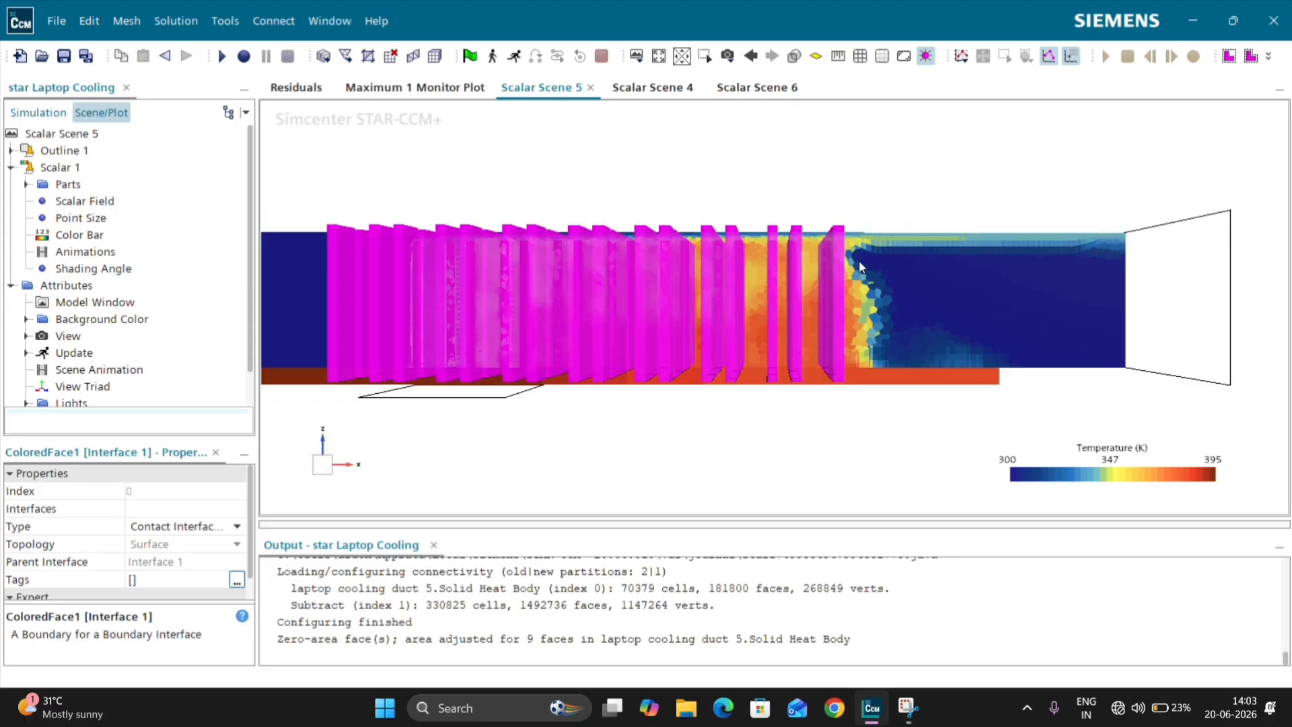
pyautogui.moveTo(859, 260)
pyautogui.mouseDown()
pyautogui.moveTo(882, 351)
pyautogui.moveTo(824, 271)
pyautogui.moveTo(867, 248)
pyautogui.mouseUp()
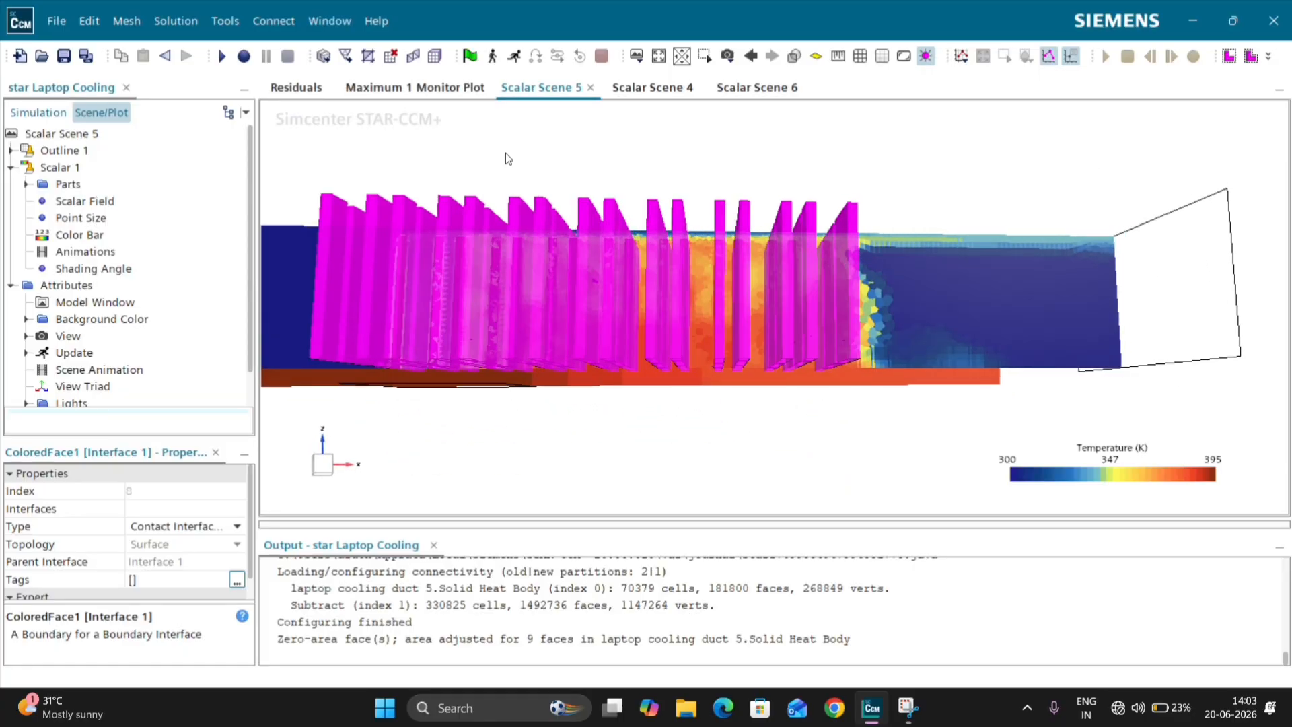
pyautogui.click(647, 87)
pyautogui.scroll(6, 708, 249)
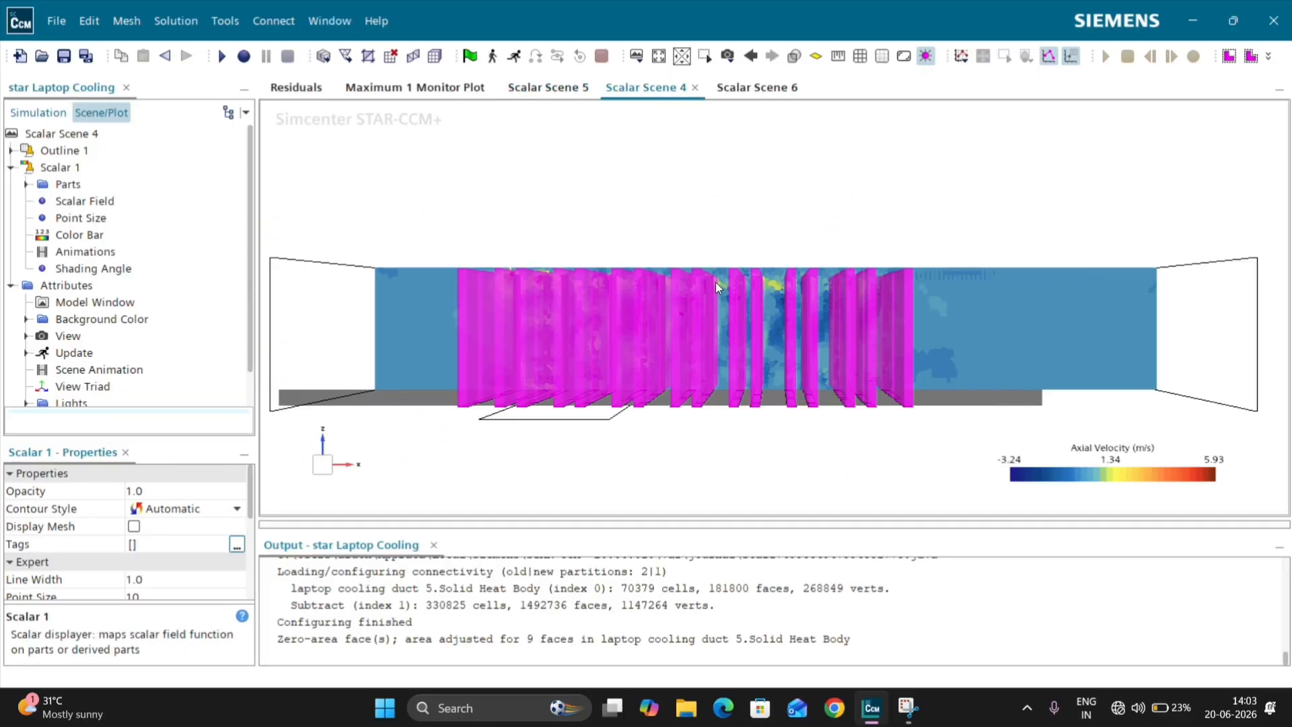
pyautogui.click(680, 189)
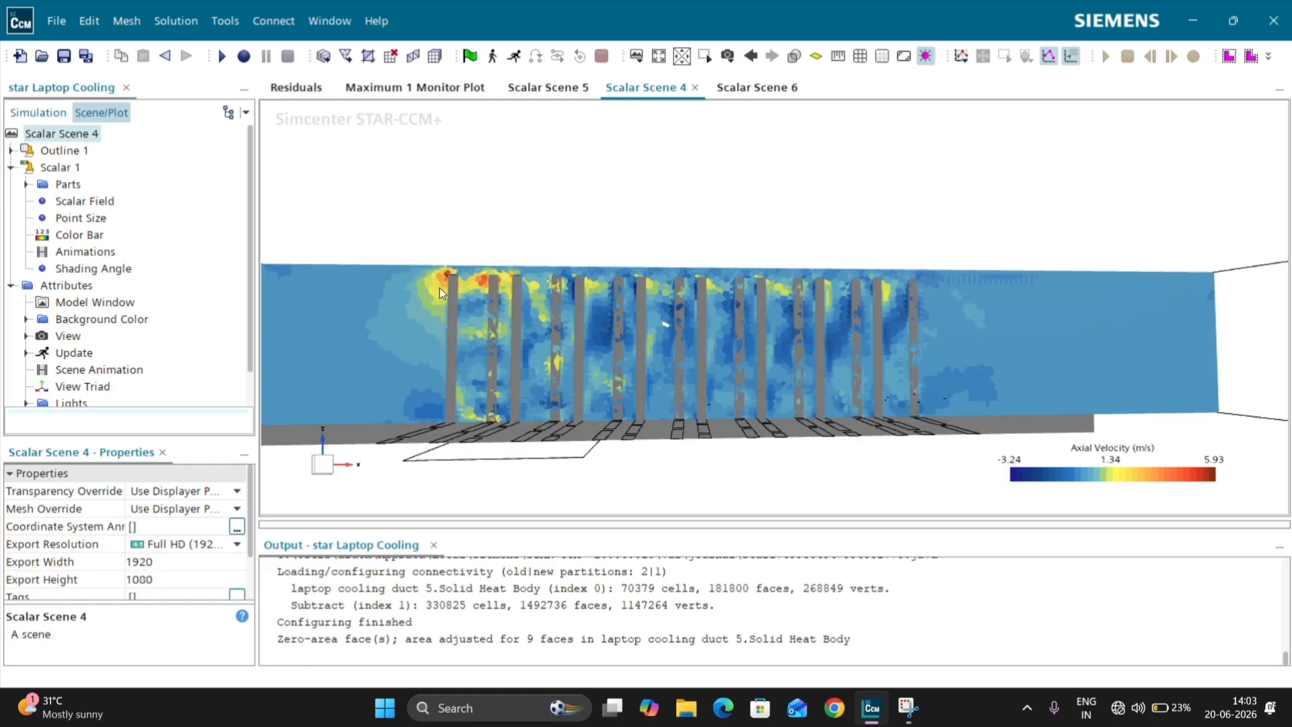
pyautogui.scroll(6, 436, 289)
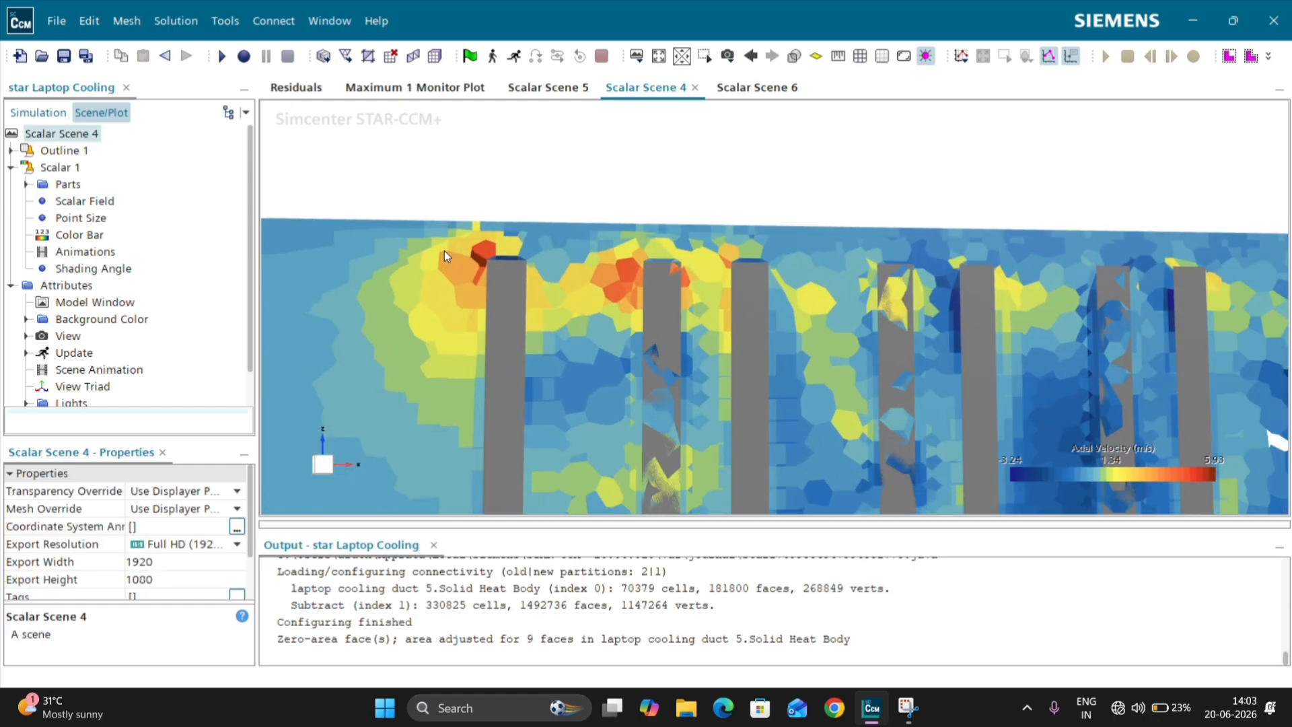
pyautogui.scroll(-8, 444, 251)
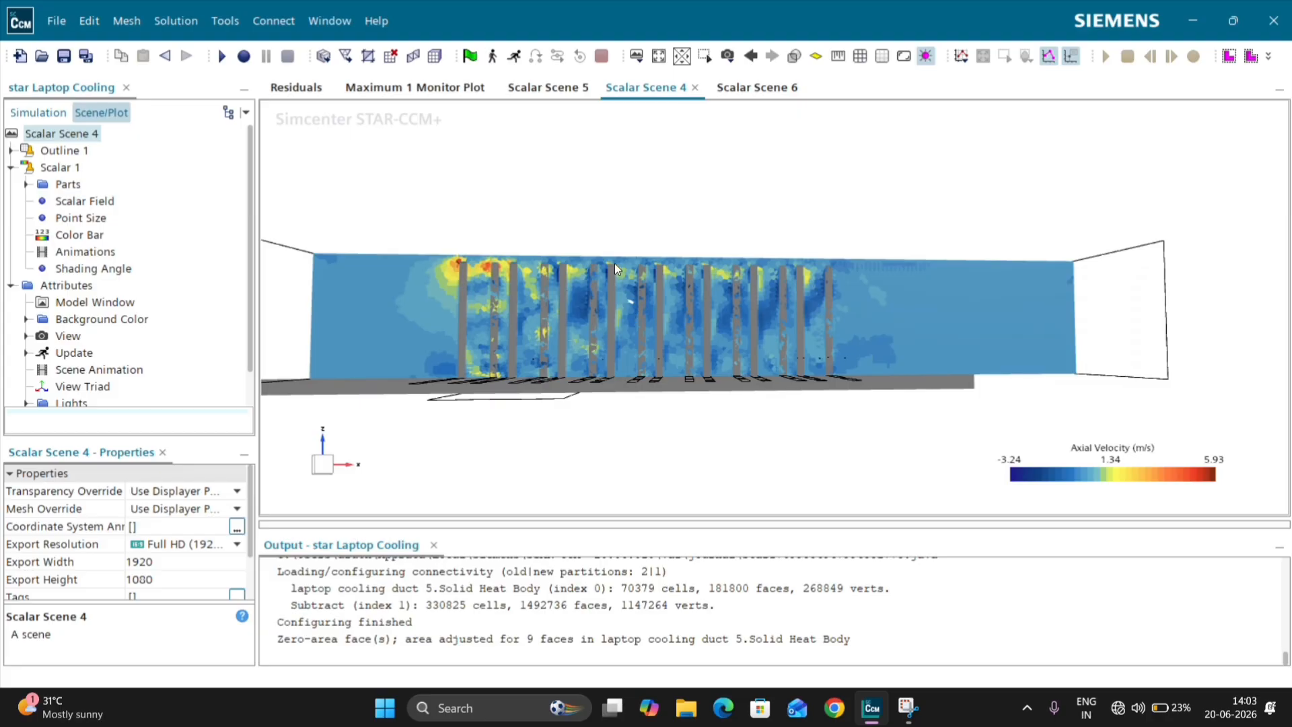
pyautogui.scroll(3, 884, 310)
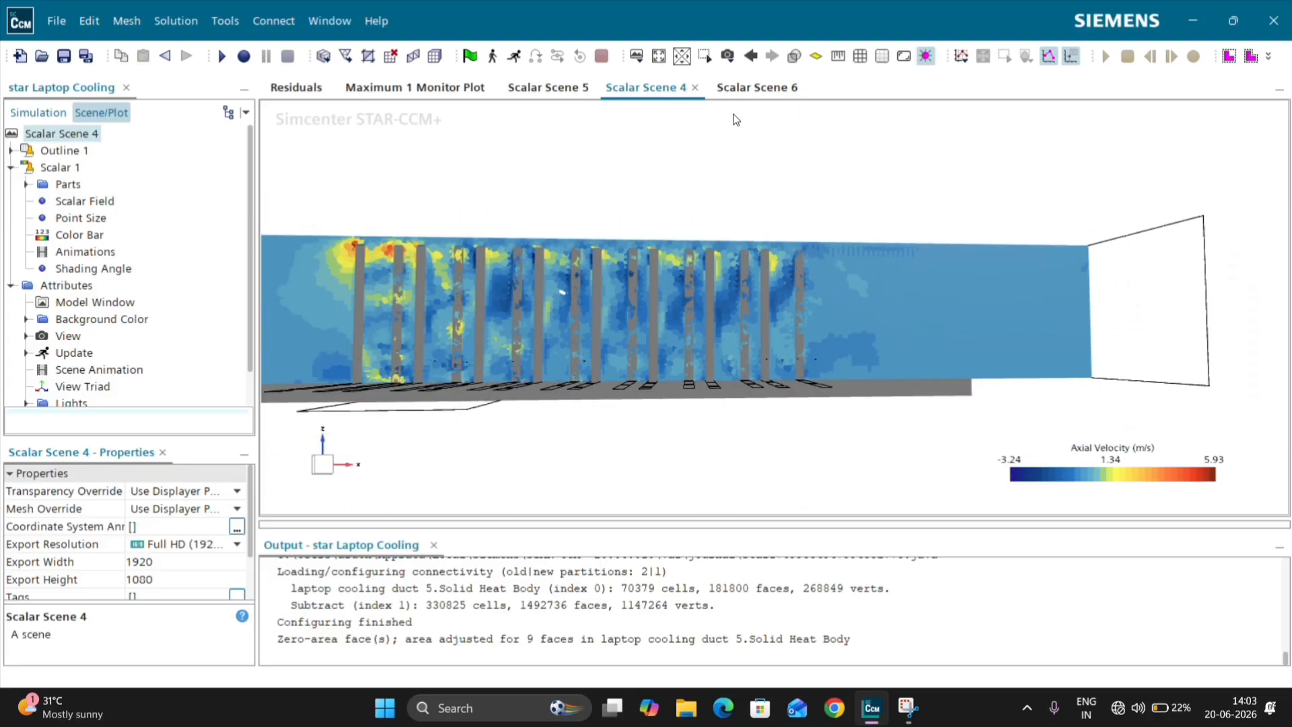
# Step: Recolor the streamlines in Scalar Scene 6 by the Temperature field function instead of Axial Velocity
pyautogui.click(756, 88)
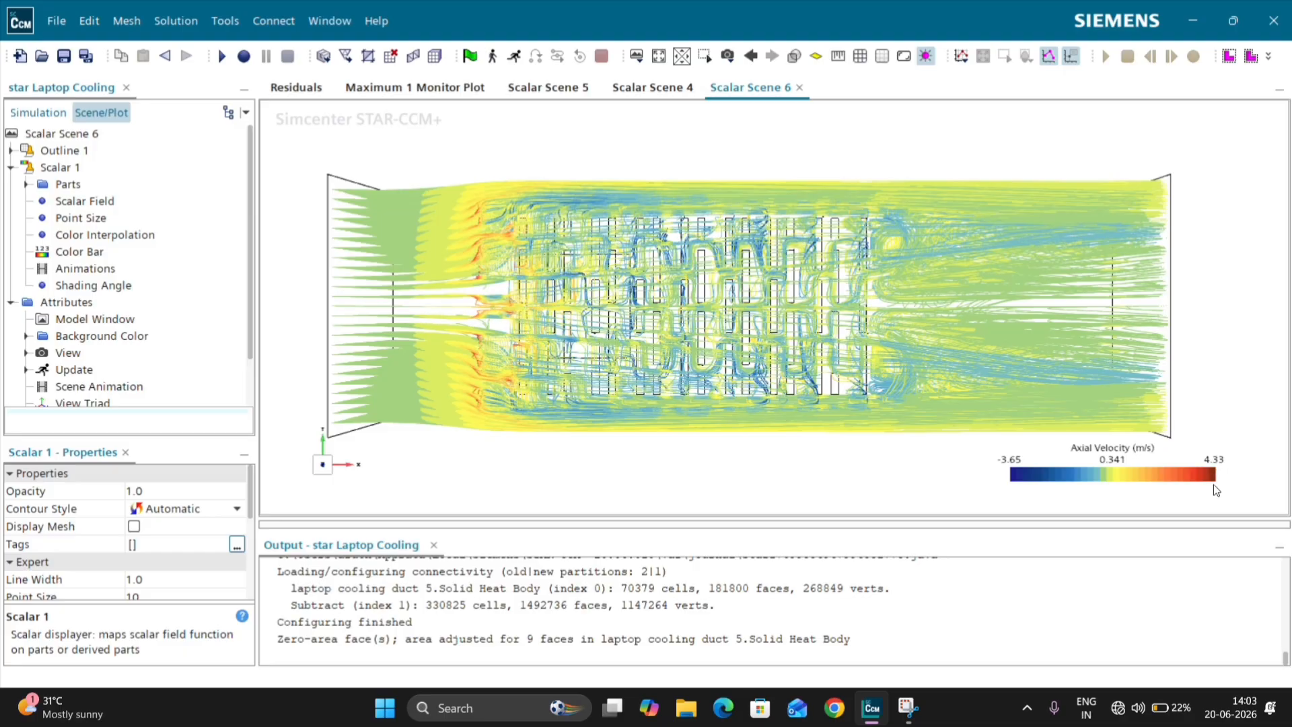
pyautogui.doubleClick(1147, 474)
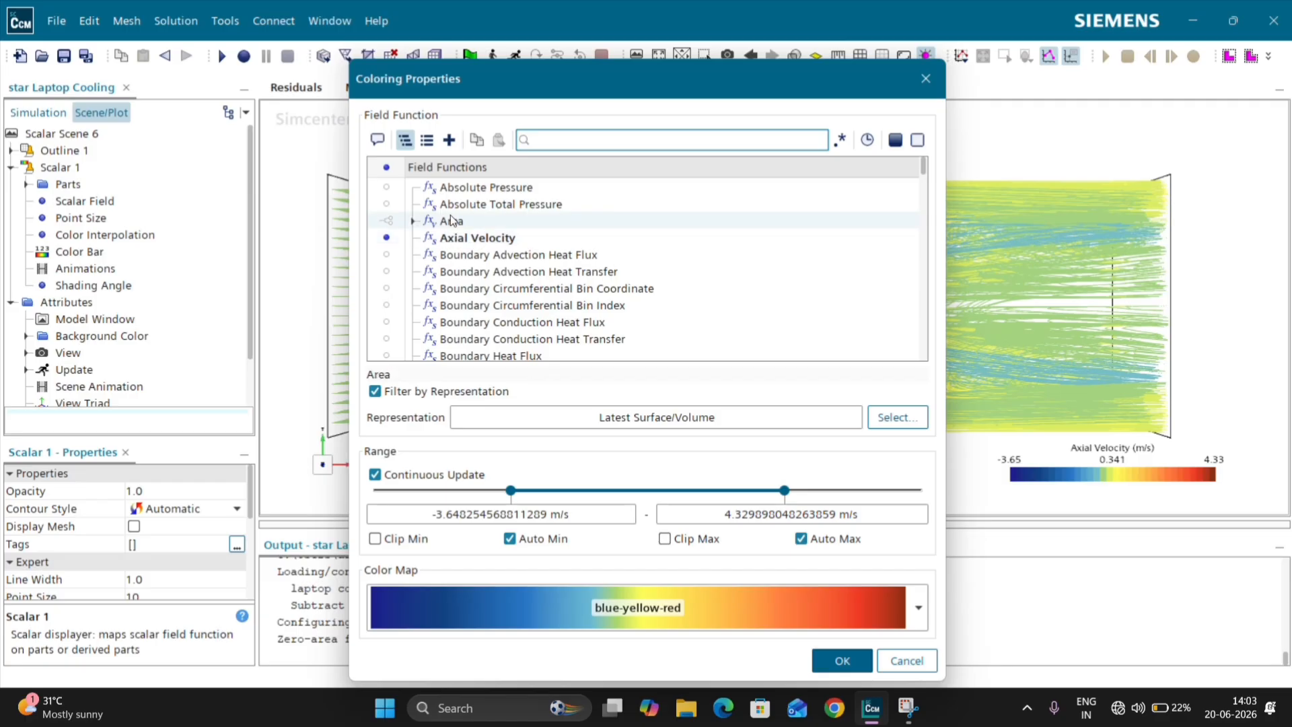
pyautogui.write('temp')
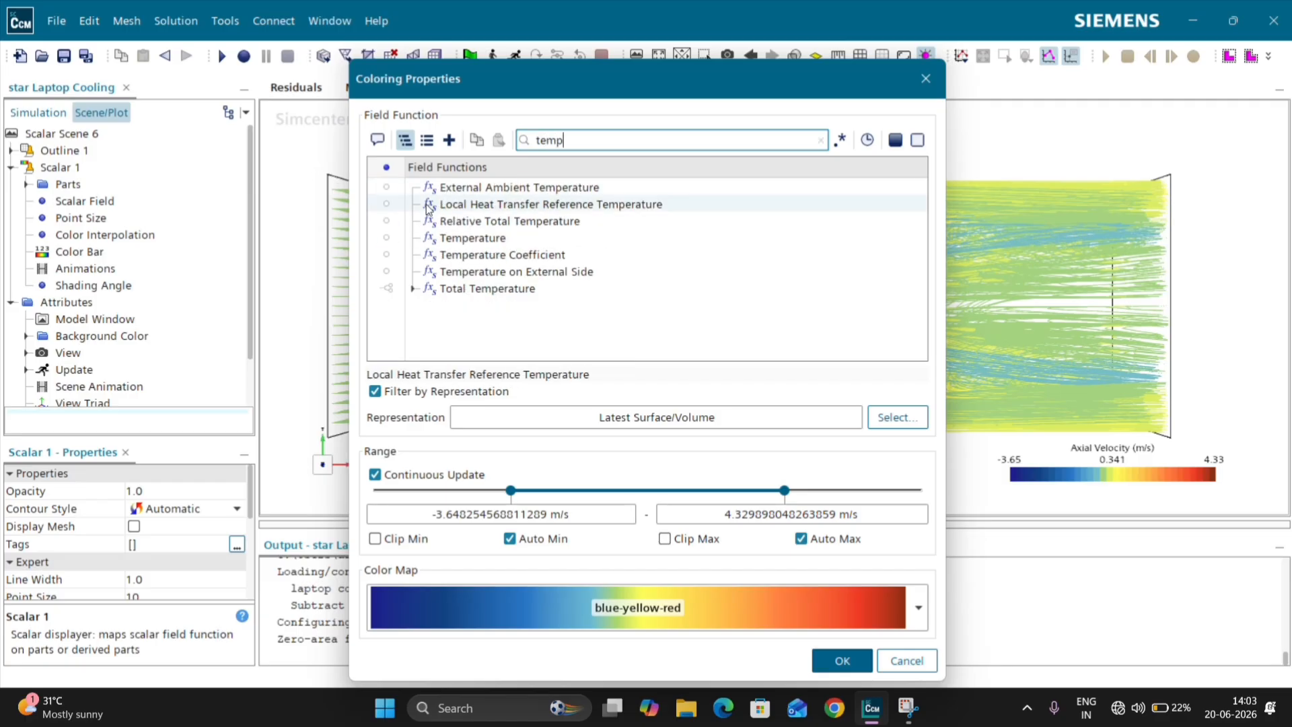
pyautogui.click(489, 239)
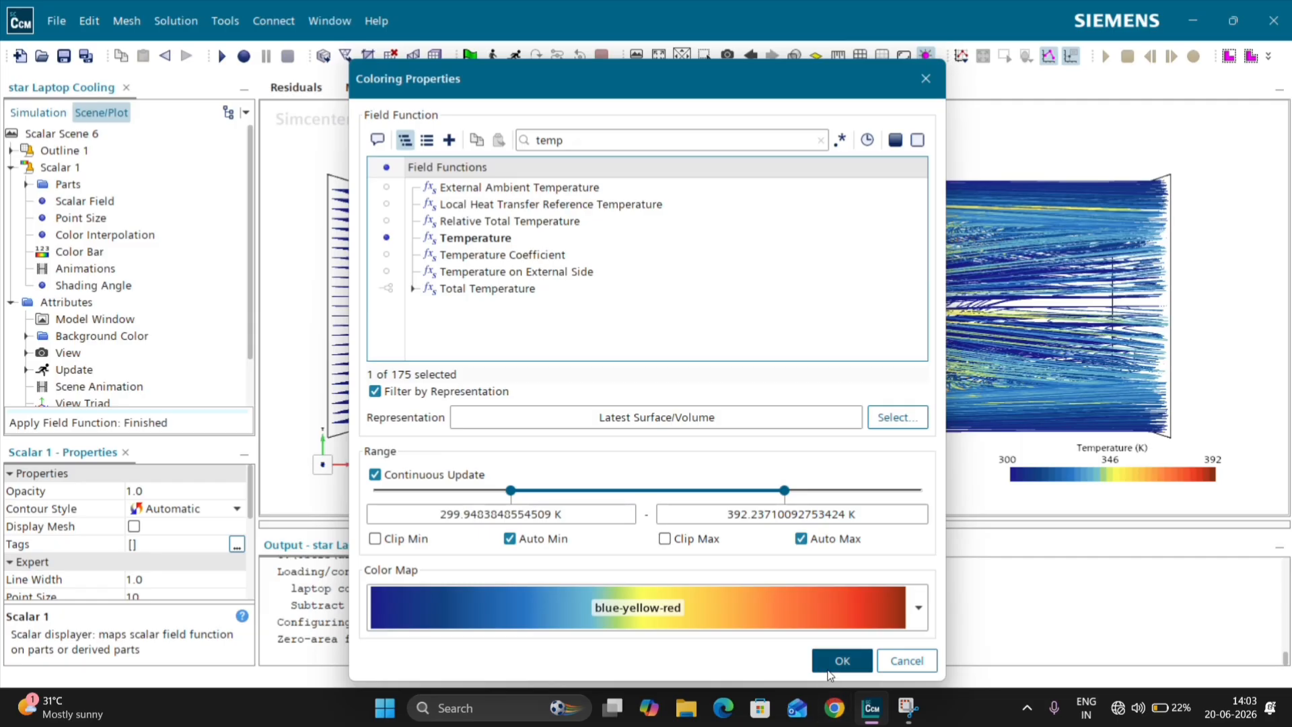
pyautogui.click(842, 660)
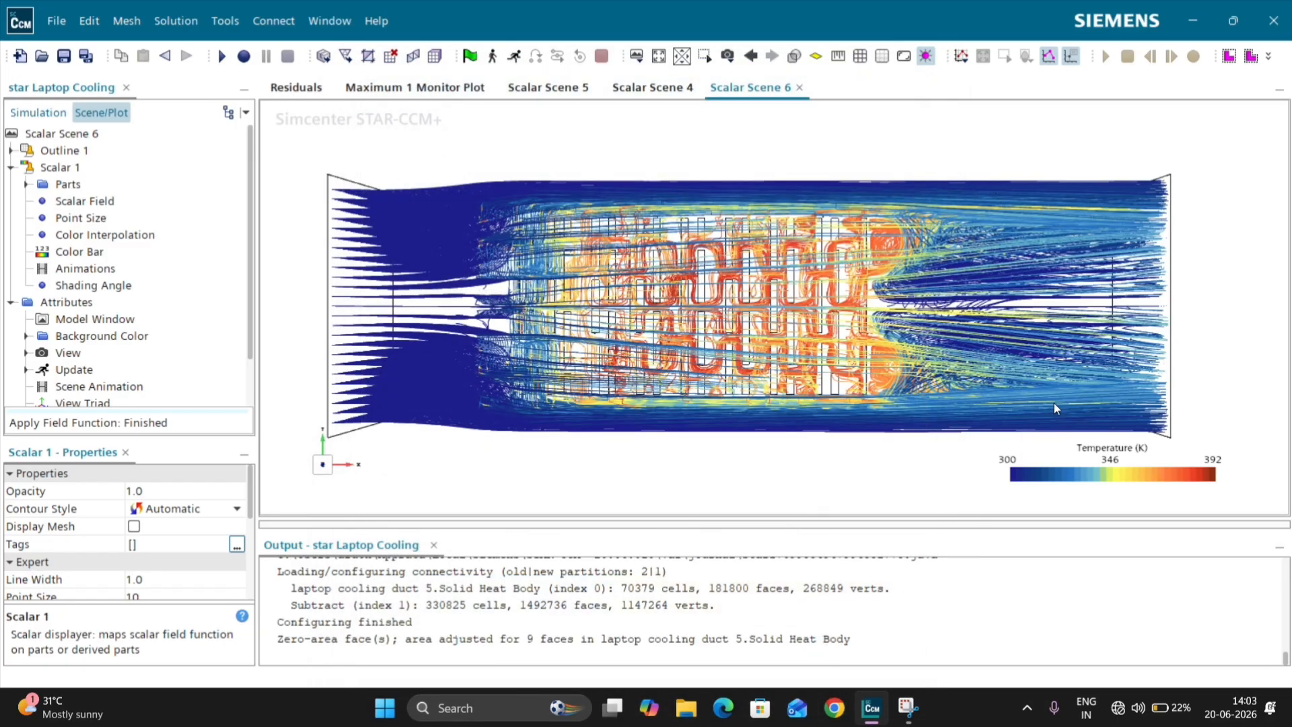
# Step: Examine the temperature-colored streamlines around the fins and towards the outlet, and minimize the simulation window
pyautogui.moveTo(1054, 408); pyautogui.dragTo(952, 455)
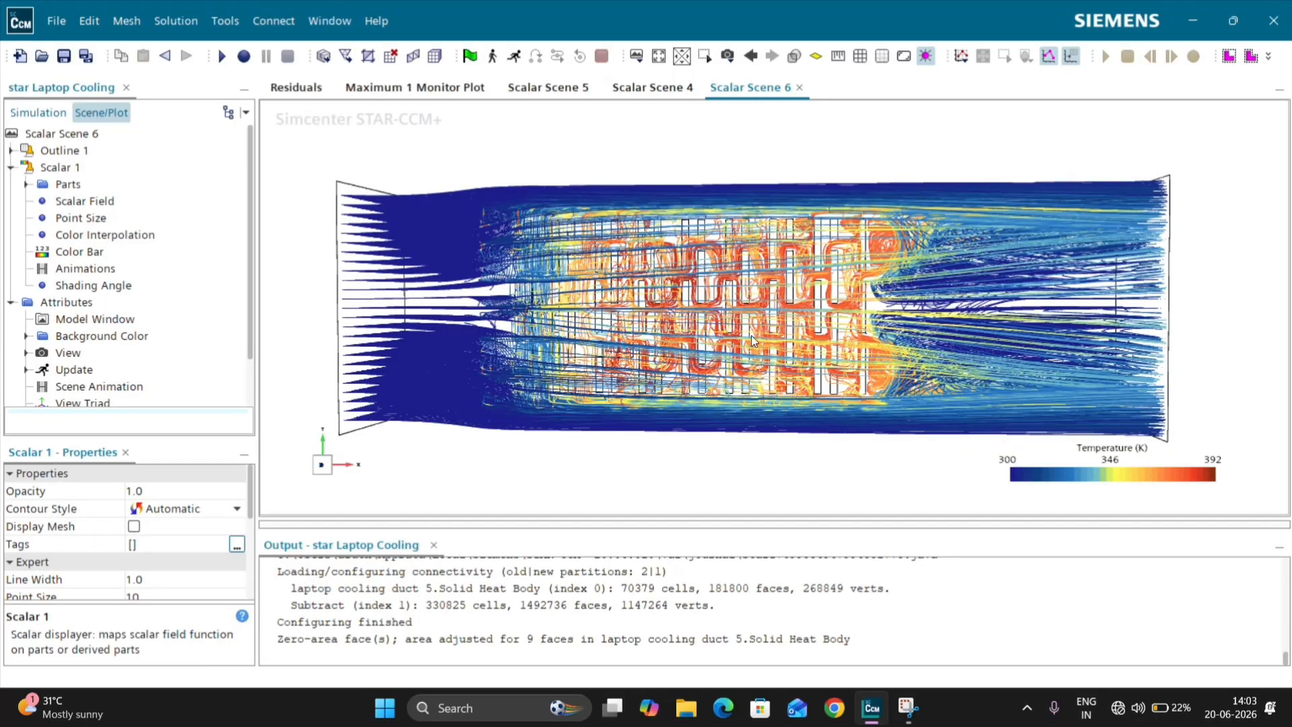
pyautogui.scroll(4, 680, 309)
pyautogui.scroll(-3, 681, 308)
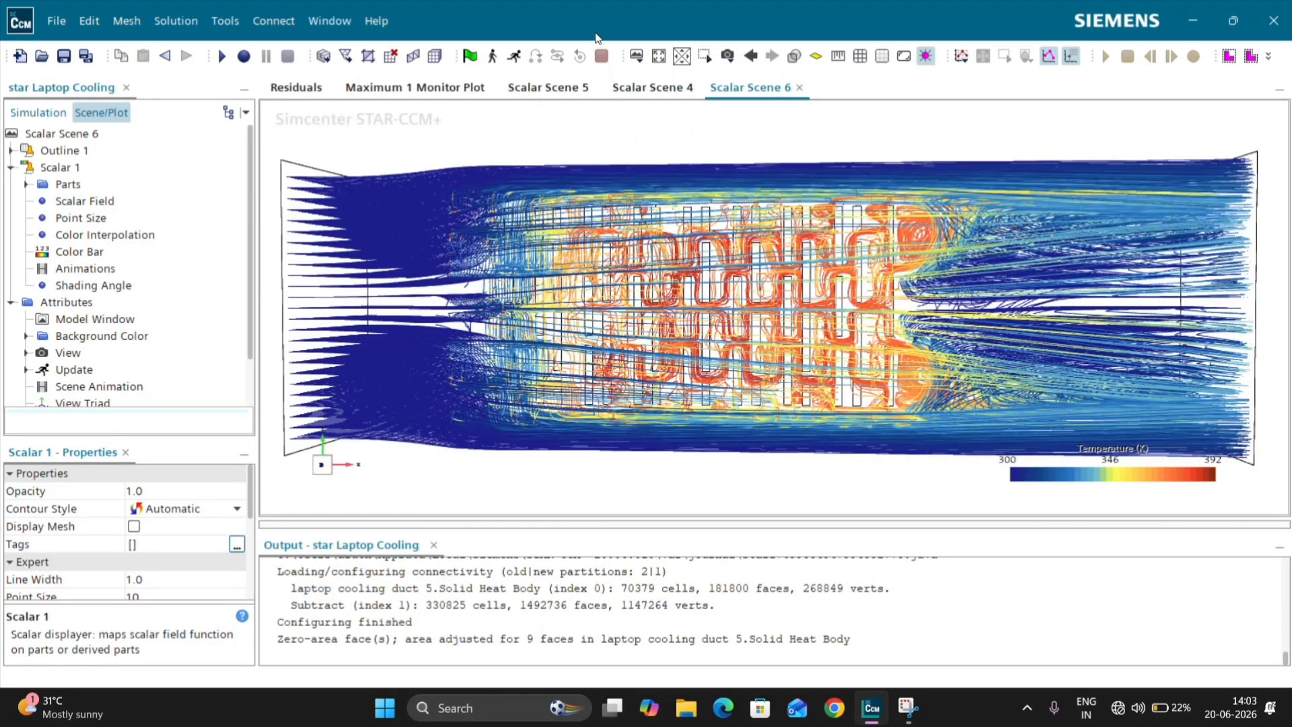
pyautogui.click(646, 136)
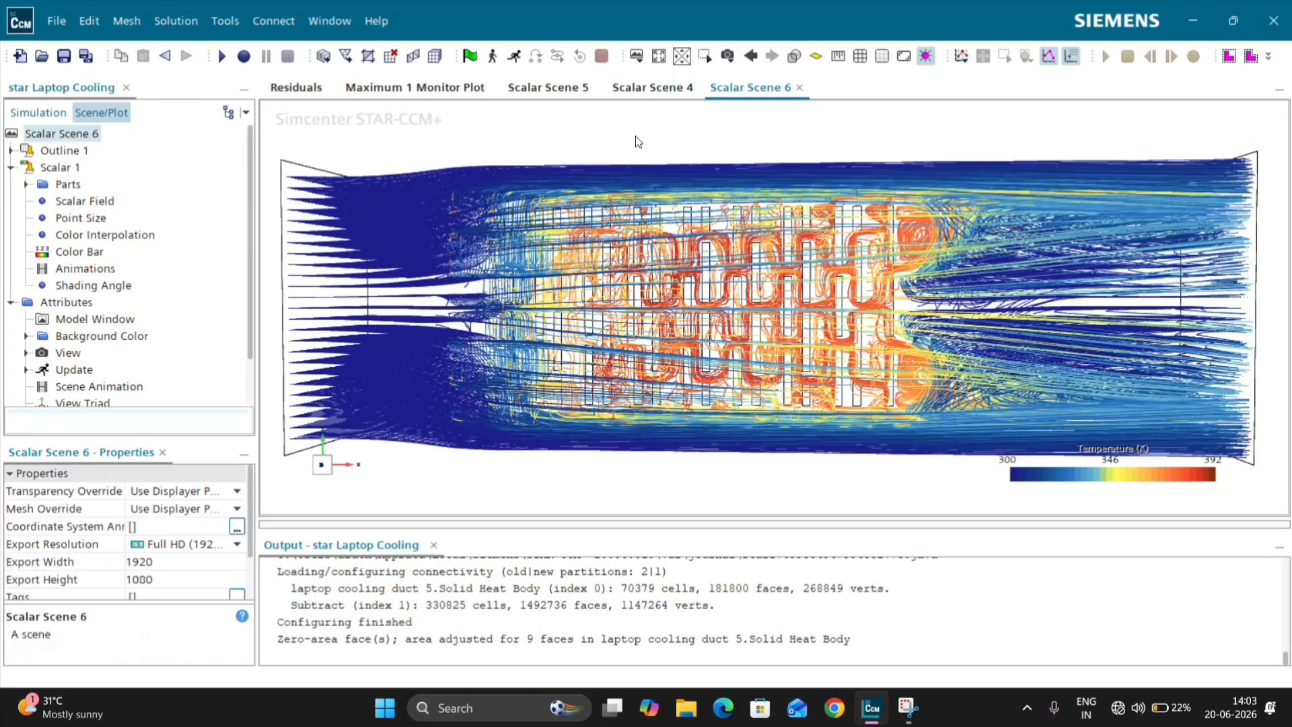
pyautogui.click(1197, 19)
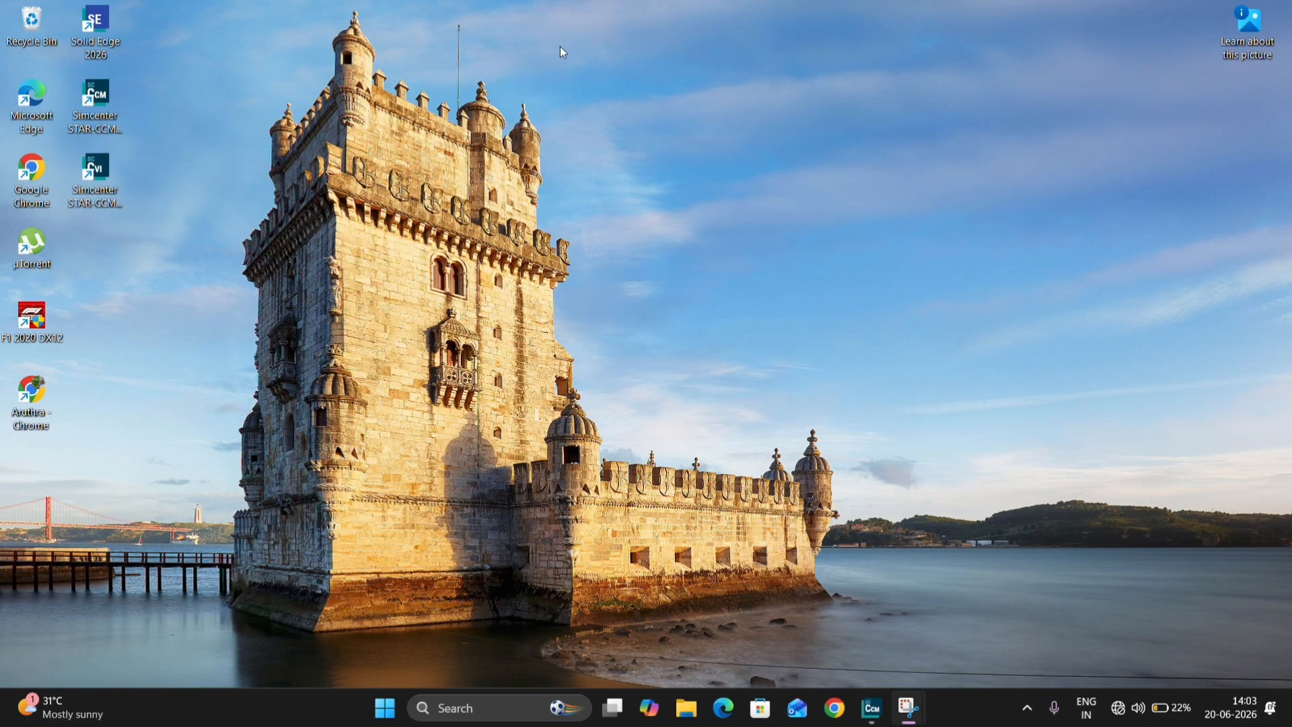